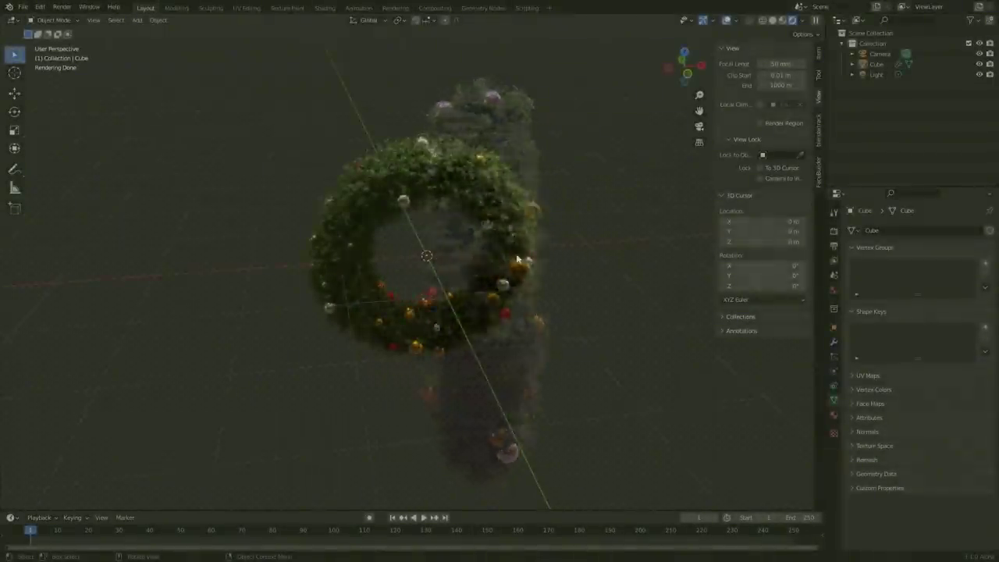
# Inspect the finished ornamented wreath as a whole and its foliage up close.
pyautogui.moveTo(538, 221); pyautogui.dragTo(335, 263, button='middle')
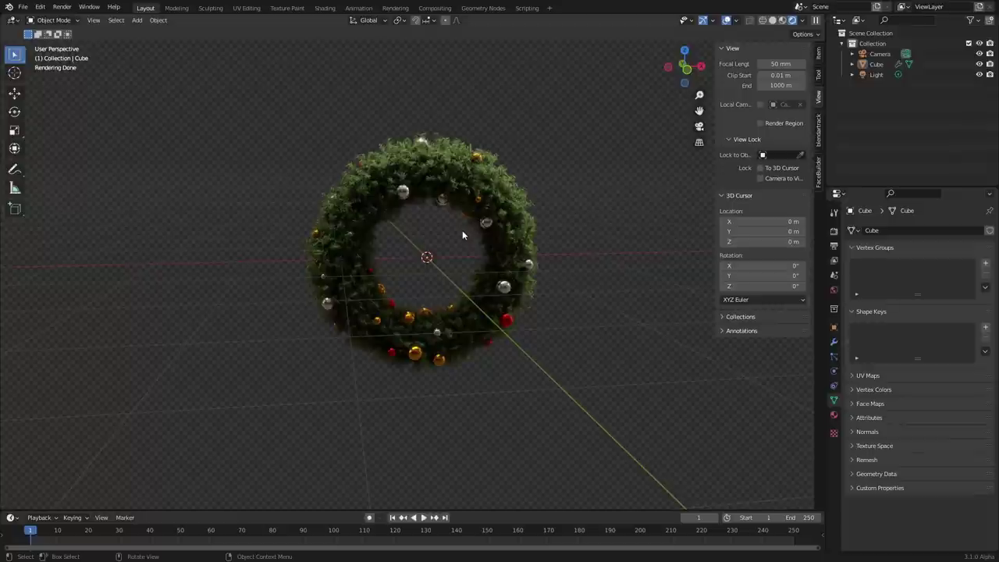
pyautogui.scroll(4, 304, 184)
pyautogui.keyDown('shift'); pyautogui.moveTo(296, 178); pyautogui.dragTo(369, 244, button='middle'); pyautogui.keyUp('shift')
pyautogui.scroll(7, 369, 244)
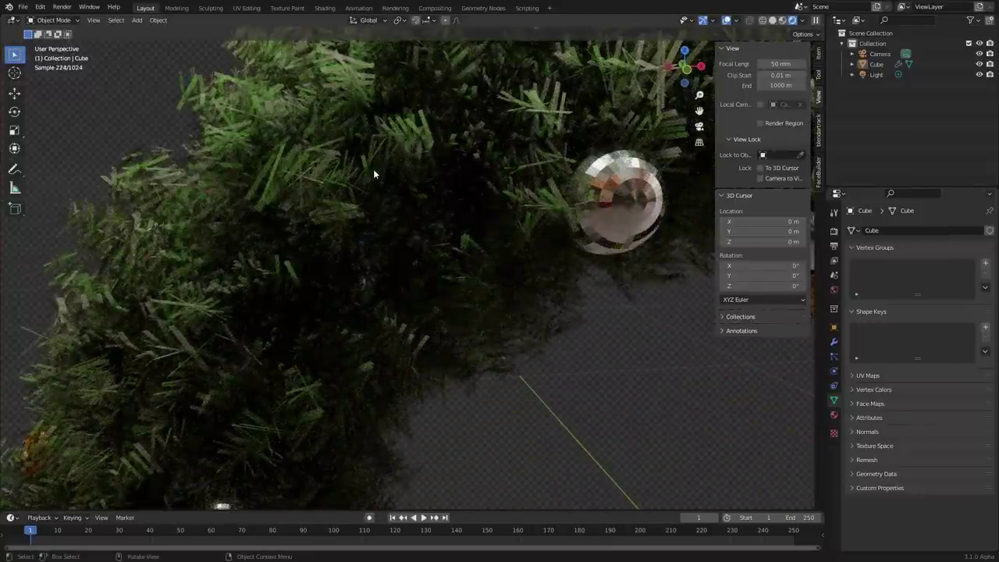
pyautogui.scroll(5, 374, 176)
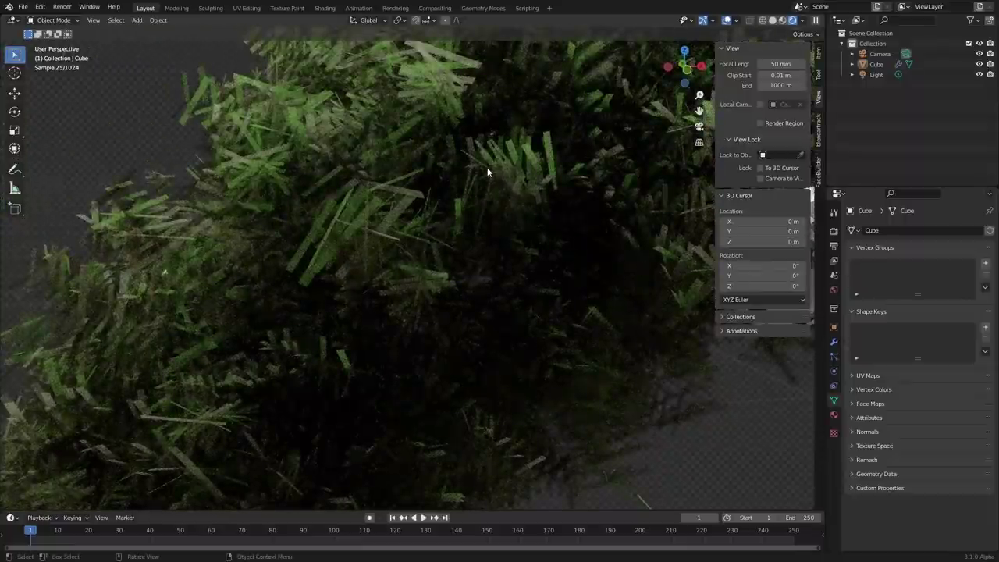
pyautogui.scroll(-12, 487, 167)
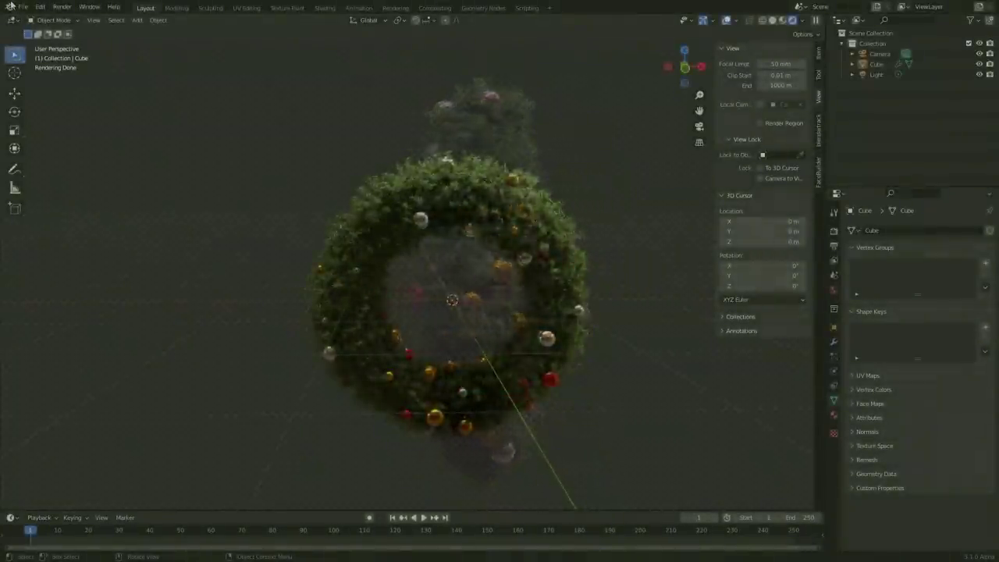
# Open the recent file demo.blend without saving the current changes, and show the viewport in rendered shading.
pyautogui.click(24, 7)
pyautogui.moveTo(57, 40)
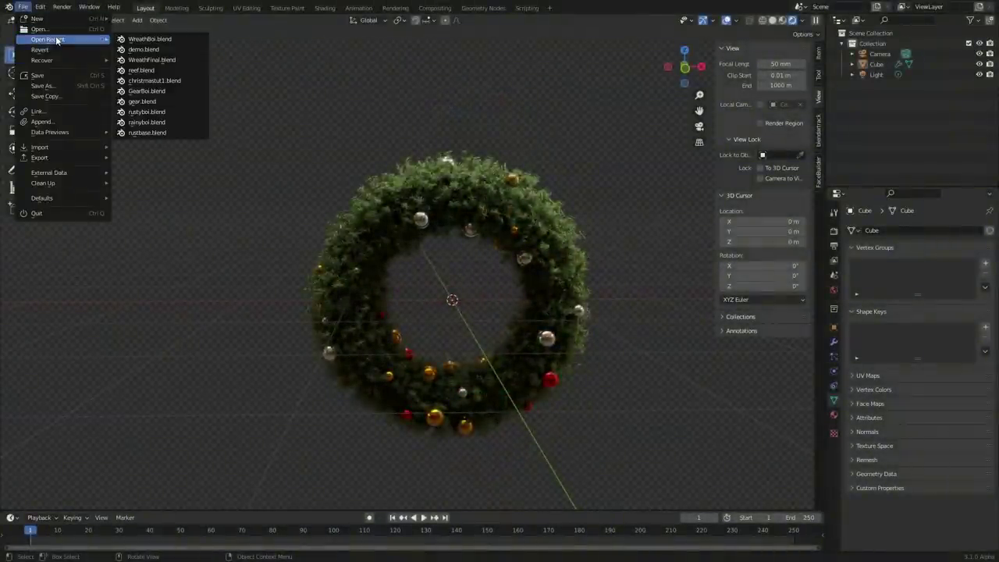
pyautogui.click(147, 50)
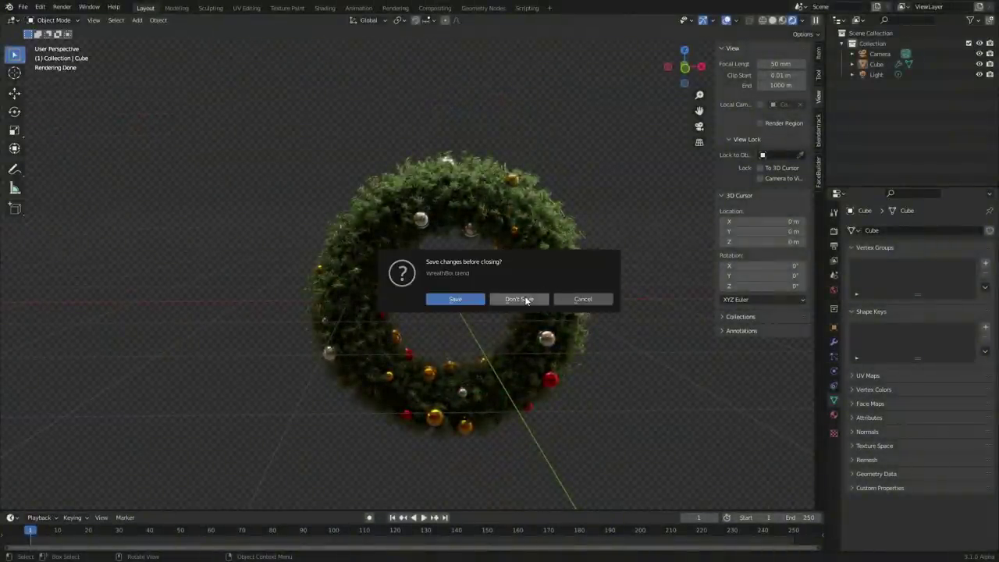
pyautogui.click(524, 298)
pyautogui.click(801, 21)
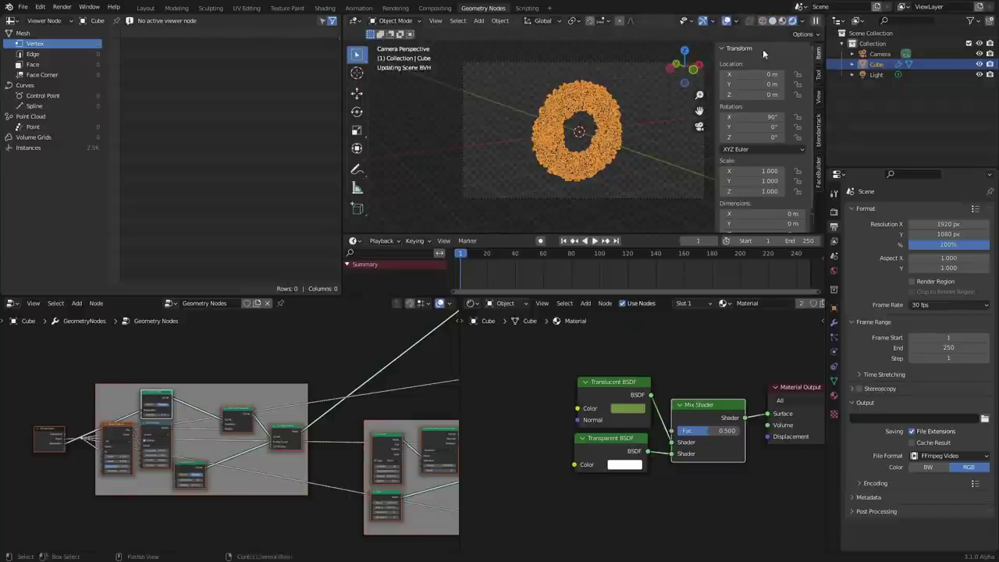
# Try a Resolution of 3 in the wreath's Geometry Nodes modifier.
pyautogui.scroll(4, 643, 103)
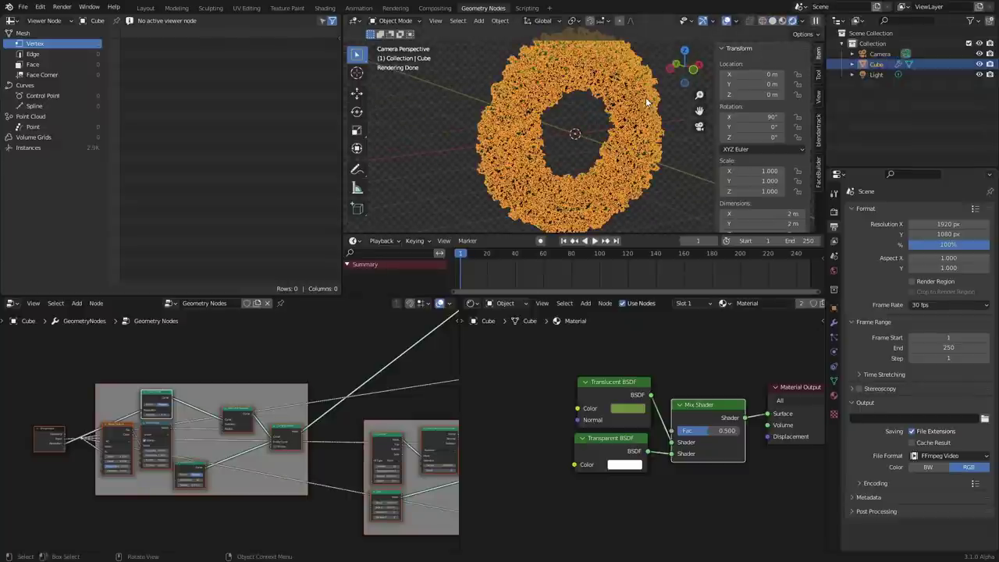
pyautogui.click(833, 322)
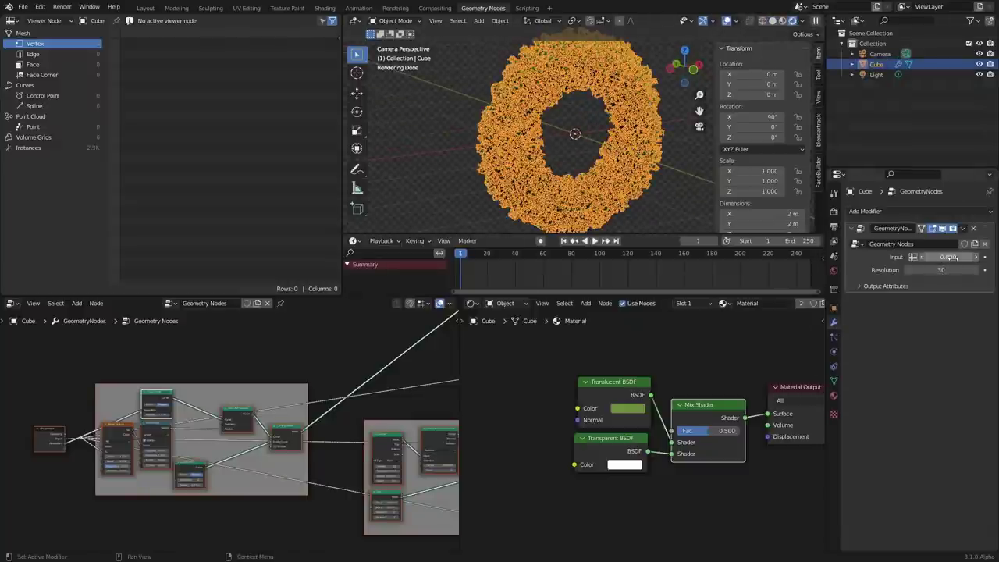
pyautogui.moveTo(947, 257); pyautogui.dragTo(913, 257)
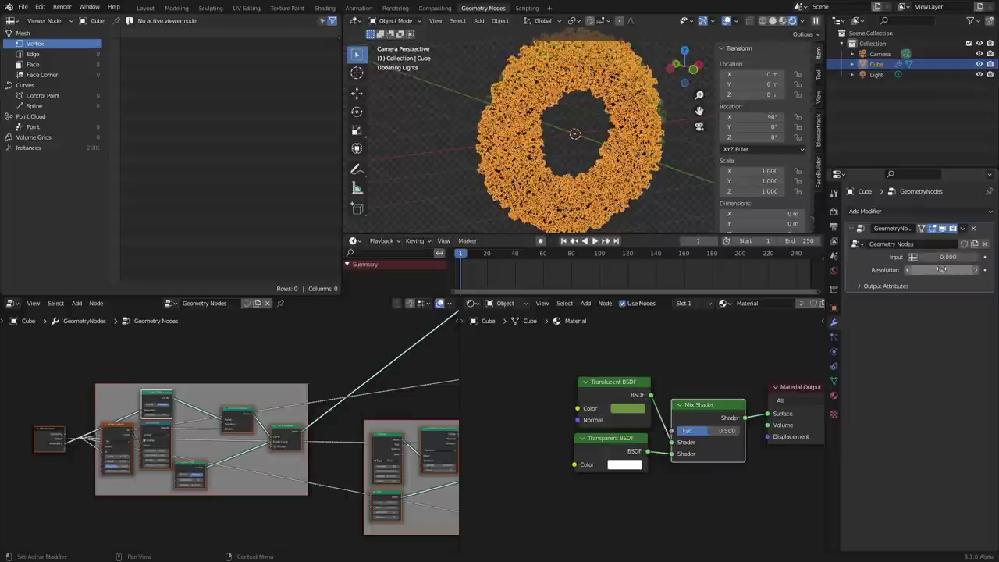
pyautogui.click(935, 266)
pyautogui.write('3')
pyautogui.press('Return')
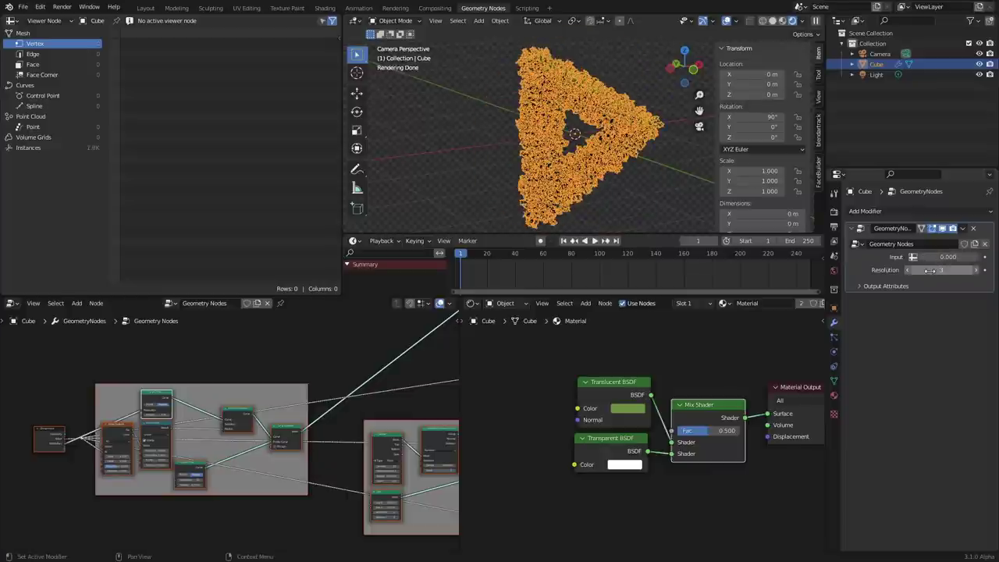
# Set the modifier's Resolution back to 30 and deselect the wreath.
pyautogui.click(933, 269)
pyautogui.write('30')
pyautogui.press('Return')
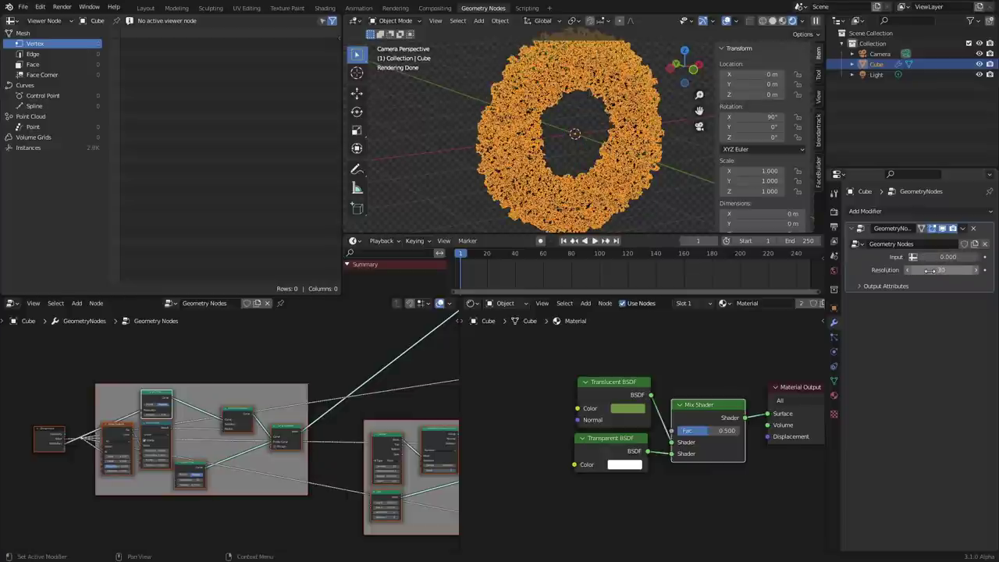
pyautogui.click(686, 150)
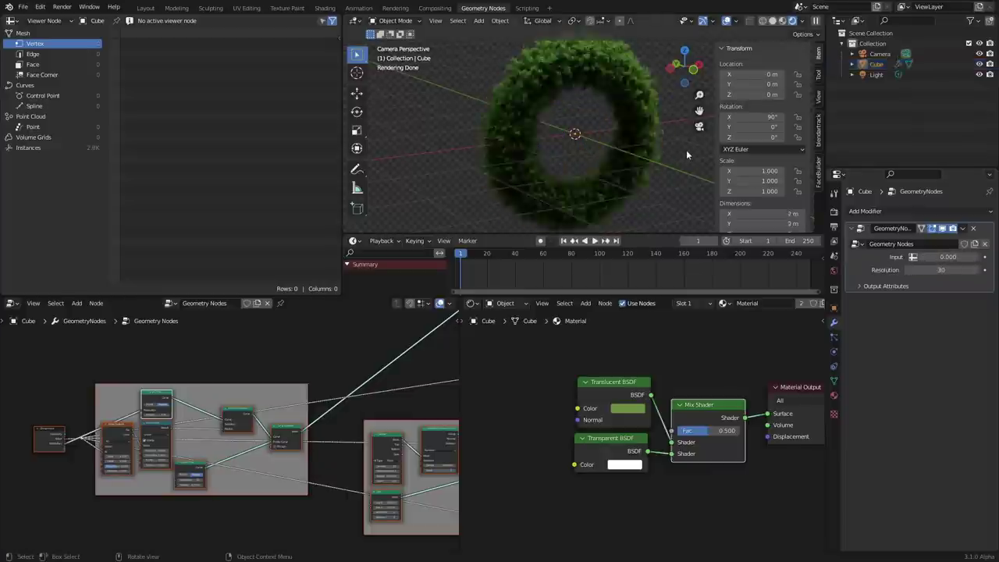
# Examine the wreath's foliage up close, its translucent green material, and the geometry node tree.
pyautogui.moveTo(577, 117); pyautogui.dragTo(547, 119, button='middle')
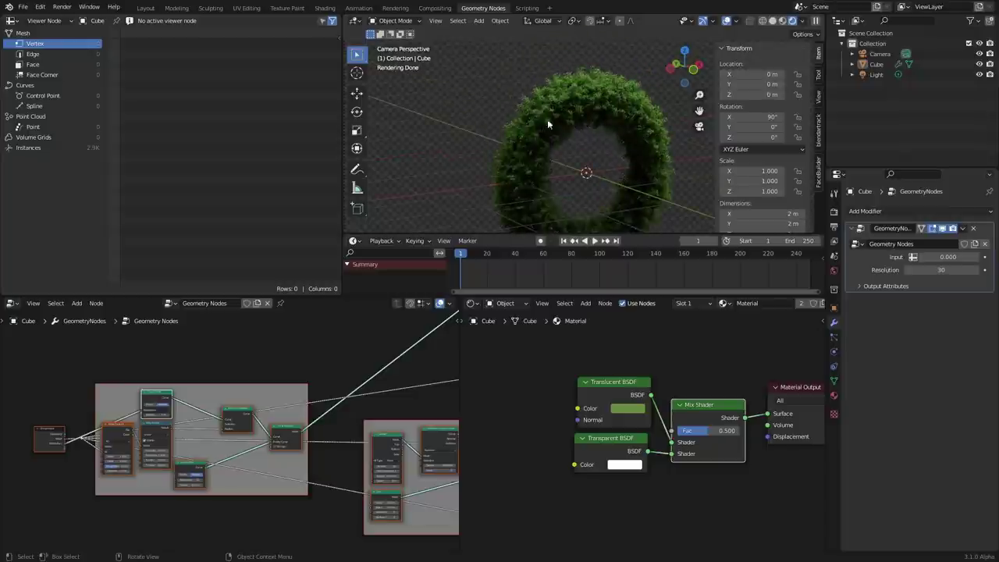
pyautogui.scroll(-4, 540, 103)
pyautogui.scroll(12, 569, 107)
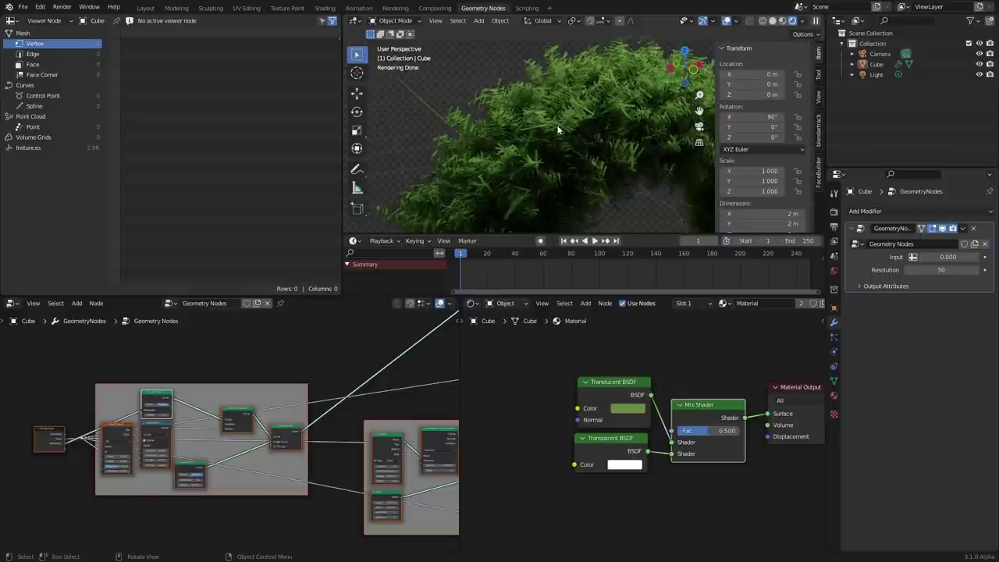
pyautogui.scroll(2, 770, 329)
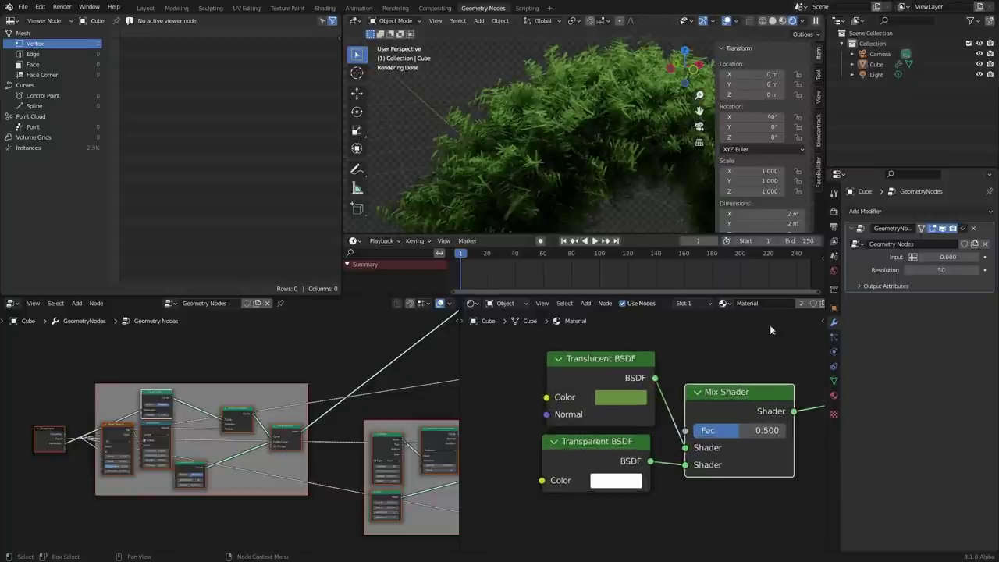
pyautogui.click(615, 396)
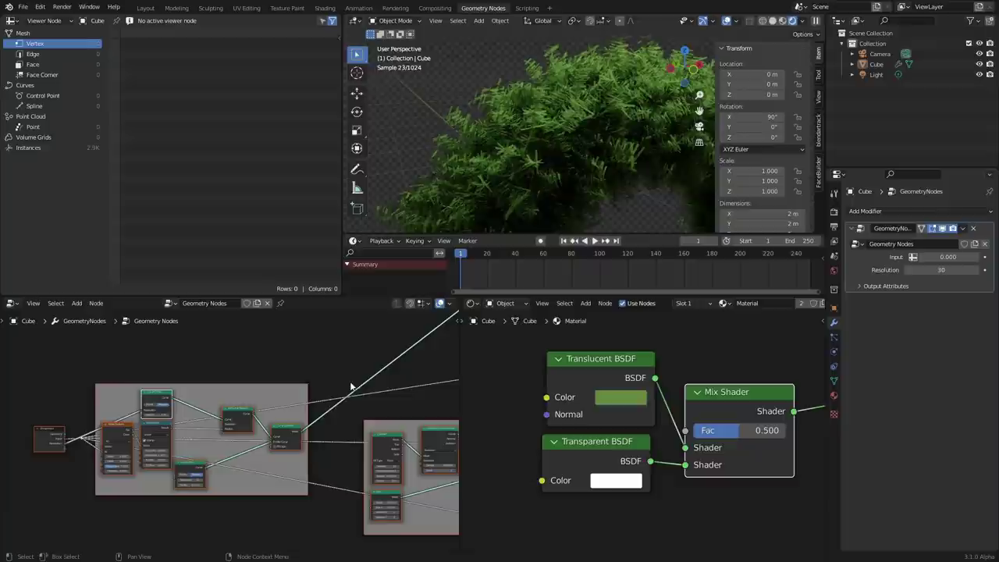
pyautogui.scroll(-3, 328, 394)
pyautogui.moveTo(398, 397); pyautogui.dragTo(292, 391, button='middle')
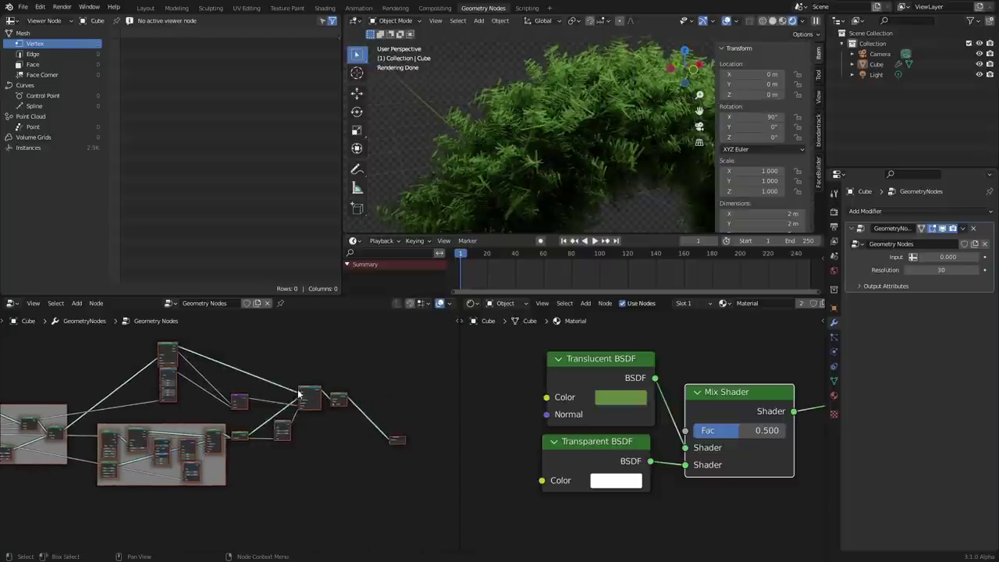
pyautogui.scroll(4, 368, 370)
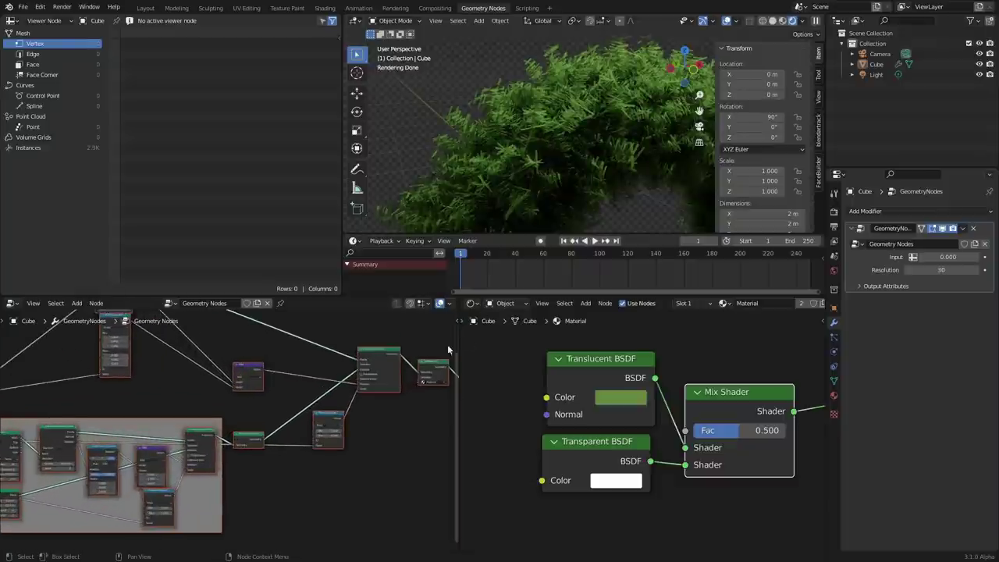
# Widen the geometry node editor and move the Set Material and Group Output nodes farther from Instance on Points.
pyautogui.moveTo(459, 315); pyautogui.dragTo(624, 316)
pyautogui.scroll(4, 278, 432)
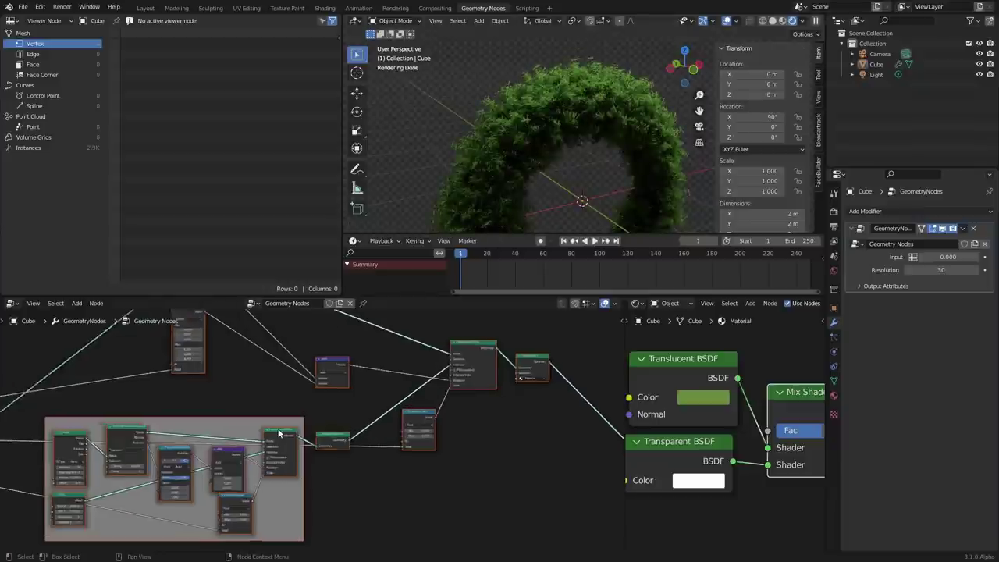
pyautogui.scroll(-4, 278, 432)
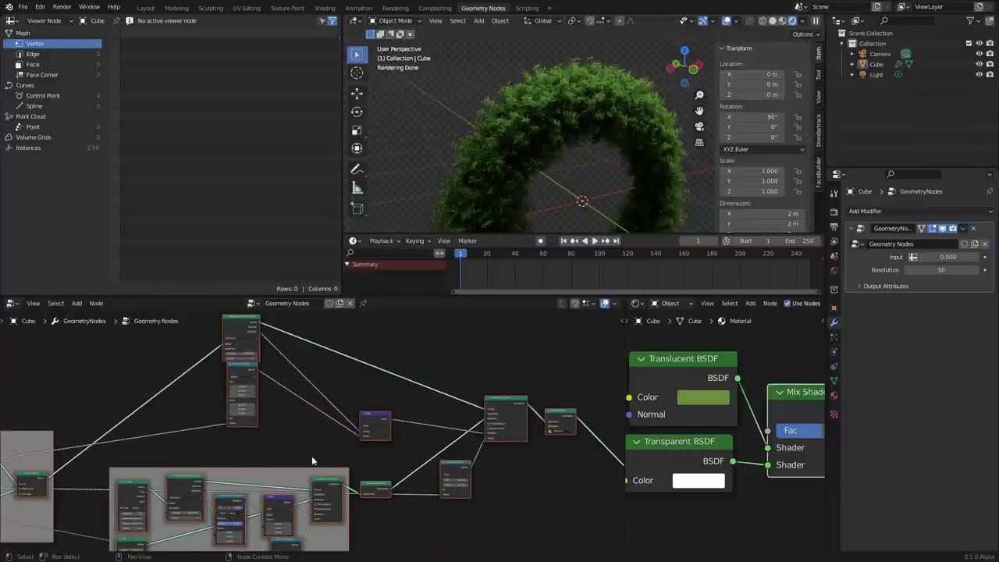
pyautogui.moveTo(530, 410); pyautogui.dragTo(297, 413, button='middle')
pyautogui.moveTo(374, 481); pyautogui.dragTo(264, 392)
pyautogui.press('g')
pyautogui.click(378, 413)
# Preview the Instance on Points output through a Viewer node and list its instances in the spreadsheet.
pyautogui.scroll(5, 304, 407)
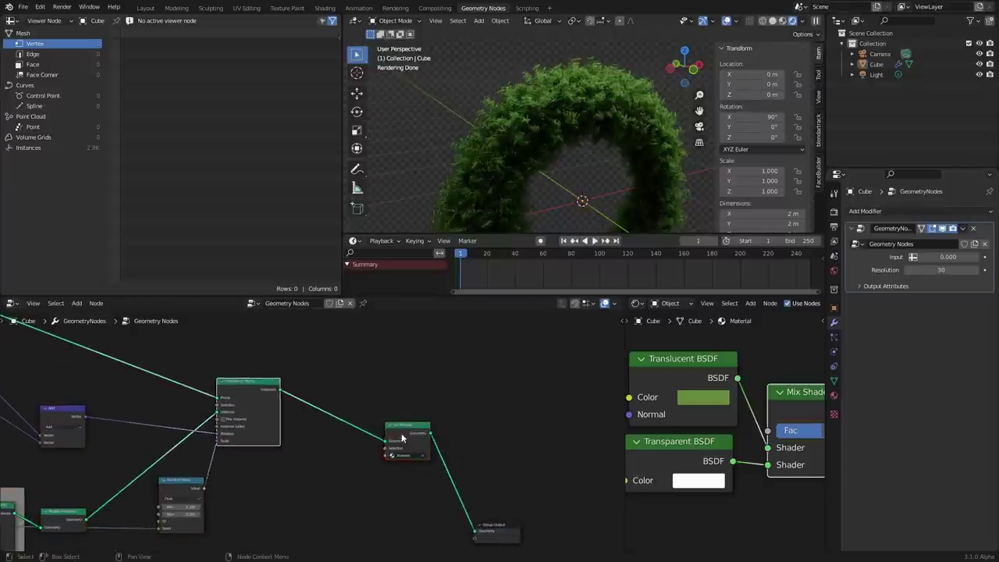
pyautogui.scroll(2, 520, 122)
pyautogui.scroll(4, 520, 123)
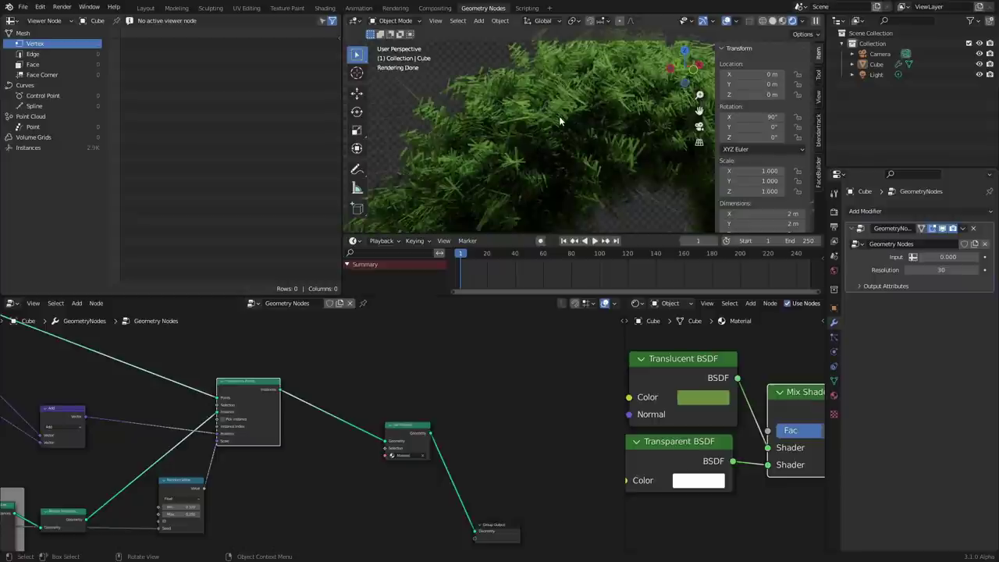
pyautogui.scroll(3, 305, 434)
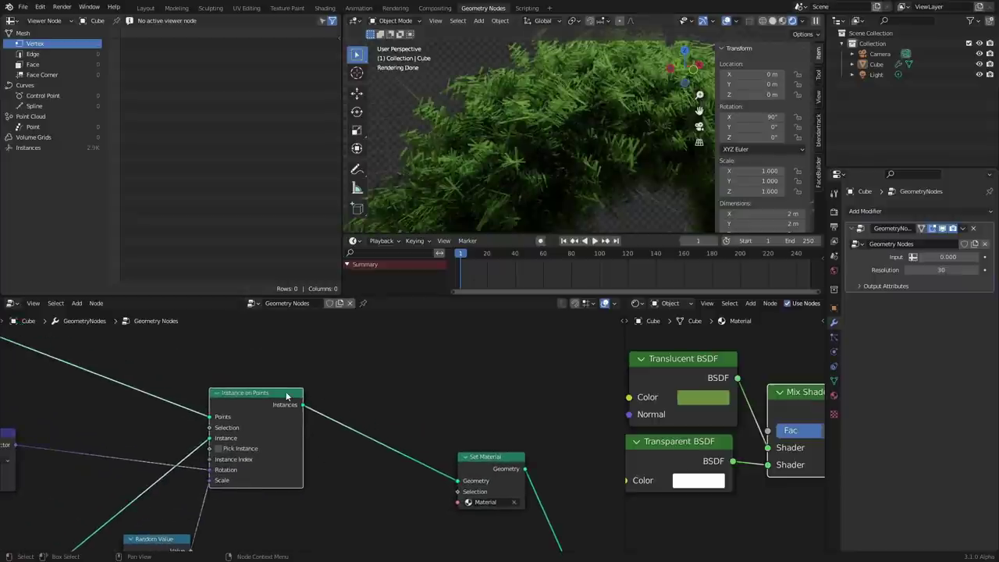
pyautogui.keyDown('ctrl'); pyautogui.keyDown('shift'); pyautogui.click(286, 396); pyautogui.keyUp('shift'); pyautogui.keyUp('ctrl')
pyautogui.moveTo(388, 413); pyautogui.dragTo(437, 381)
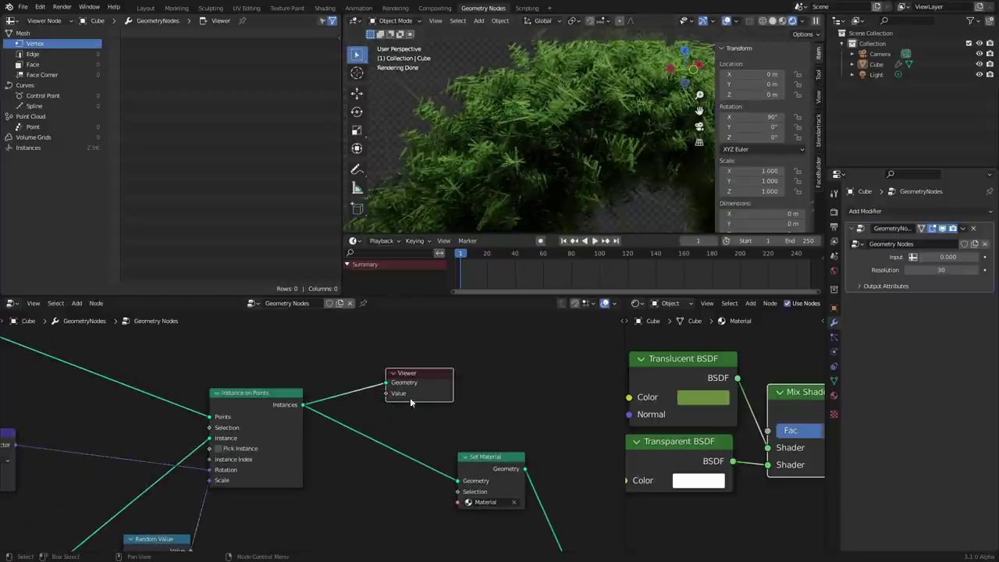
pyautogui.click(92, 149)
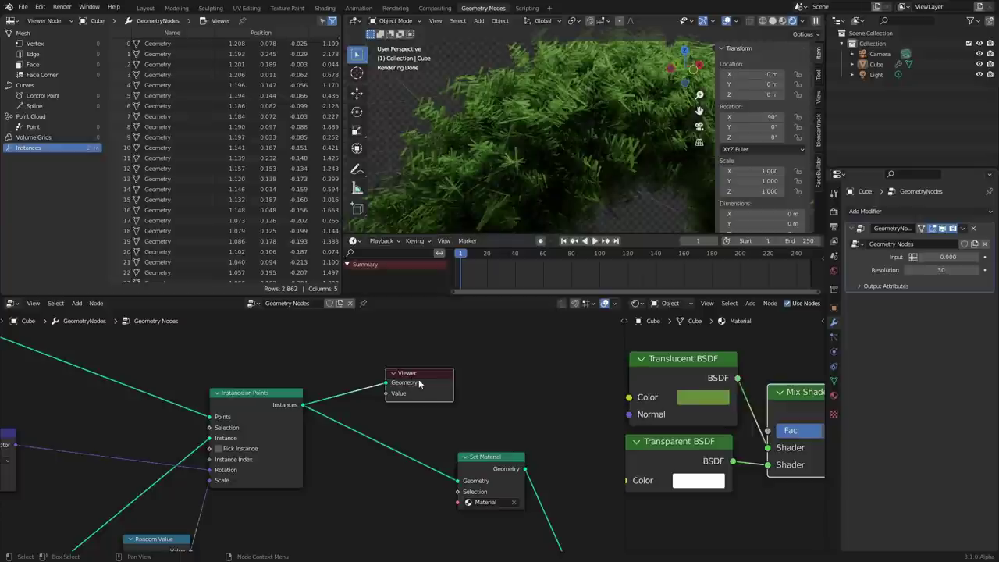
# Delete the Viewer node and insert a Capture Attribute node between Instance on Points and Set Material.
pyautogui.press('x')
pyautogui.hotkey('shift', 'a')
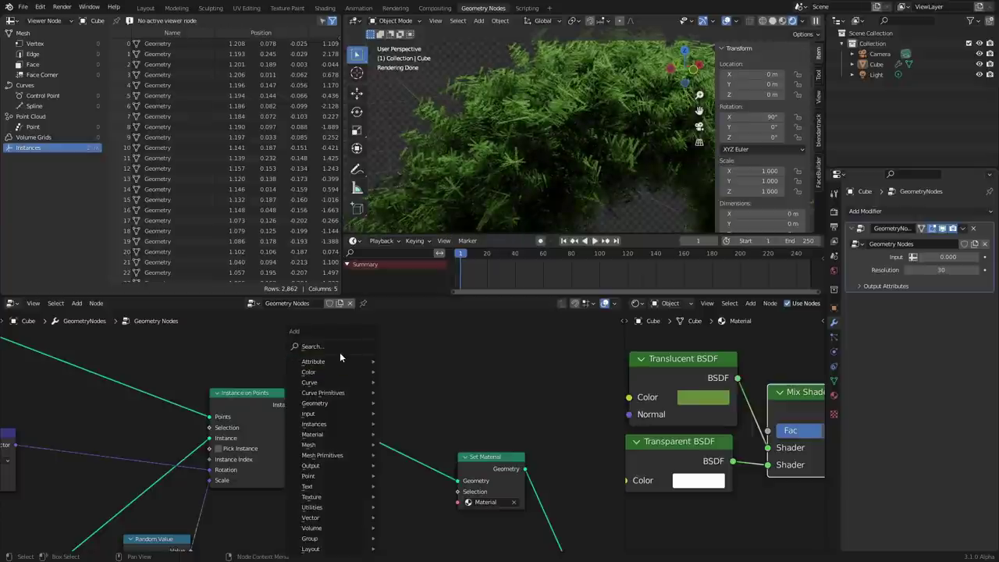
pyautogui.click(338, 350)
pyautogui.write('capture')
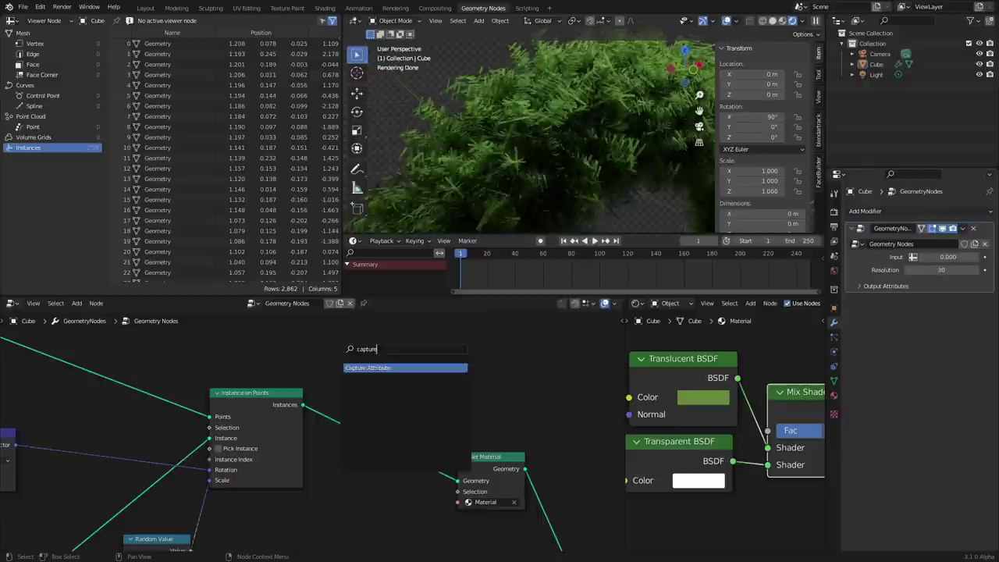
pyautogui.press('Return')
pyautogui.click(351, 367)
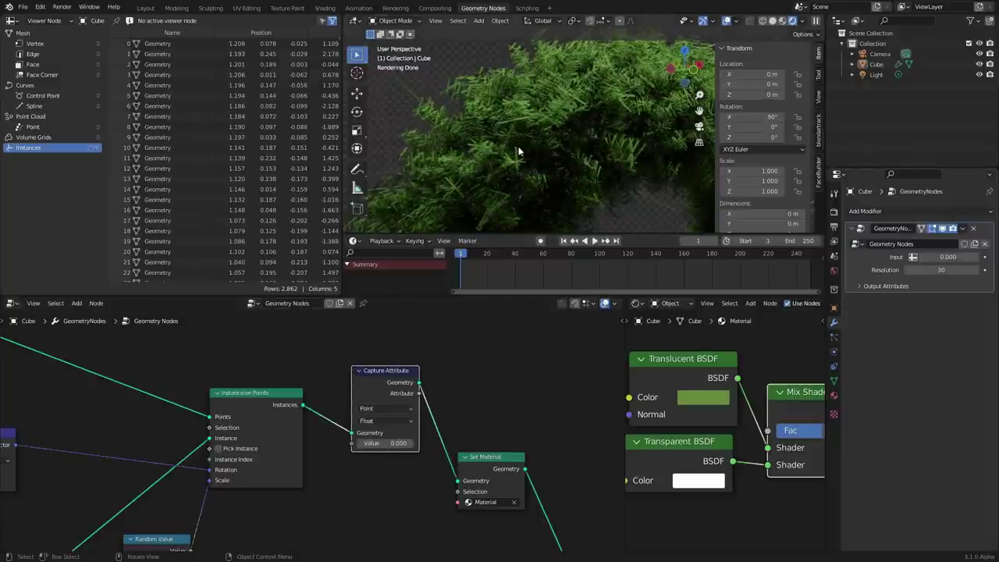
# Add an Index node feeding Capture Attribute's Value input, and preview Capture Attribute's geometry with a Viewer node.
pyautogui.hotkey('shift', 'a')
pyautogui.click(278, 349)
pyautogui.write('i')
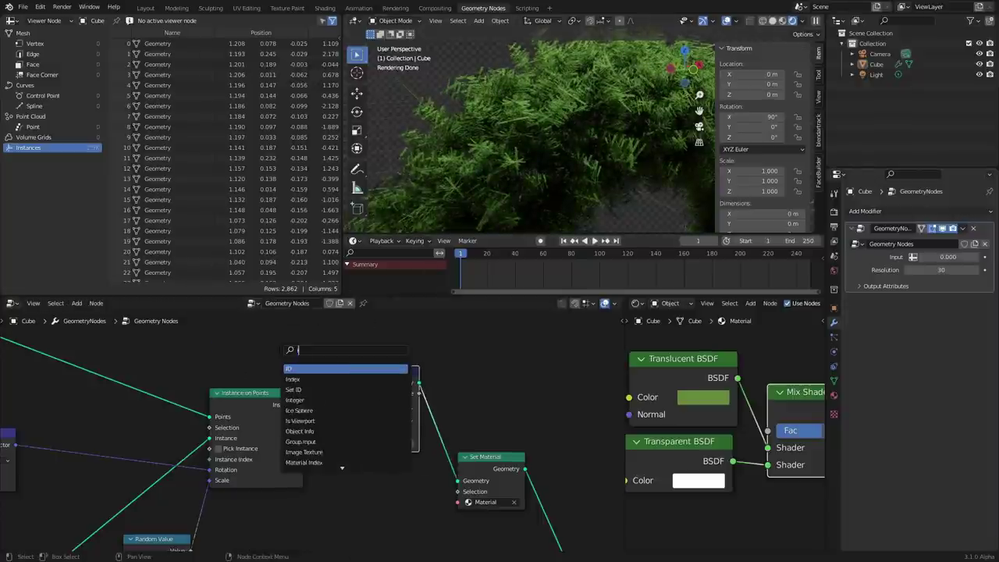
pyautogui.write('ndex')
pyautogui.press('Return')
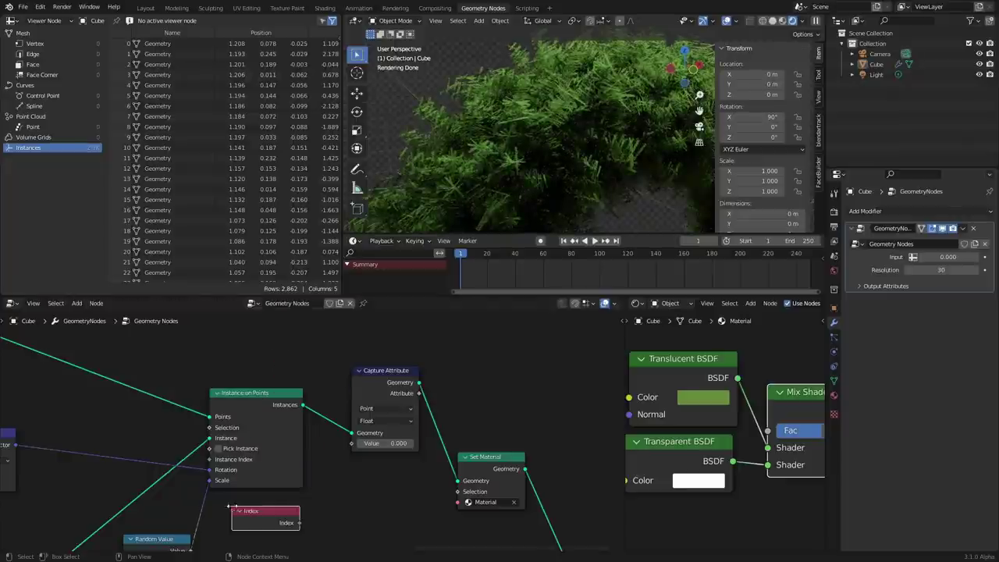
pyautogui.click(231, 505)
pyautogui.moveTo(299, 522); pyautogui.dragTo(354, 442)
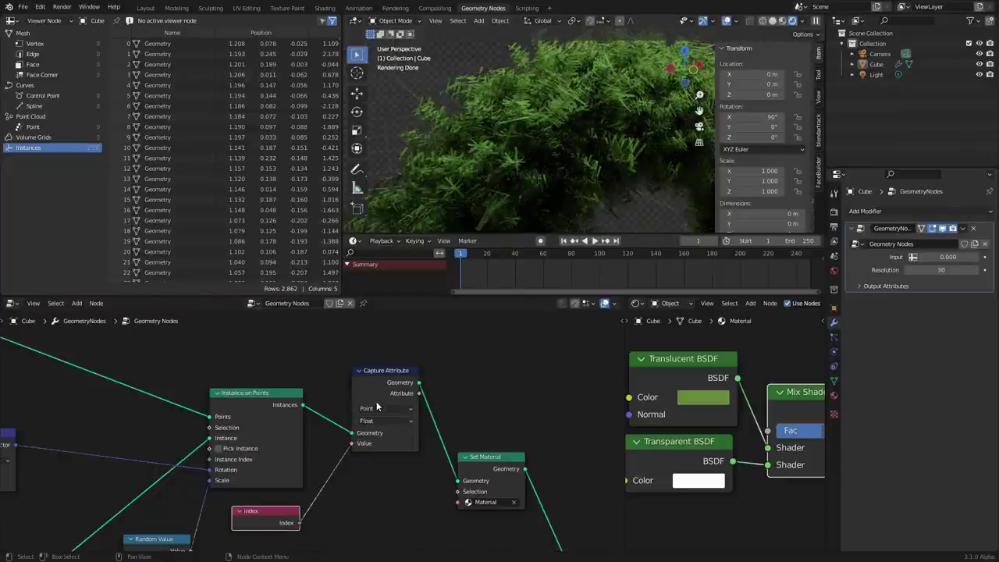
pyautogui.keyDown('ctrl'); pyautogui.keyDown('shift'); pyautogui.click(393, 378); pyautogui.keyUp('shift'); pyautogui.keyUp('ctrl')
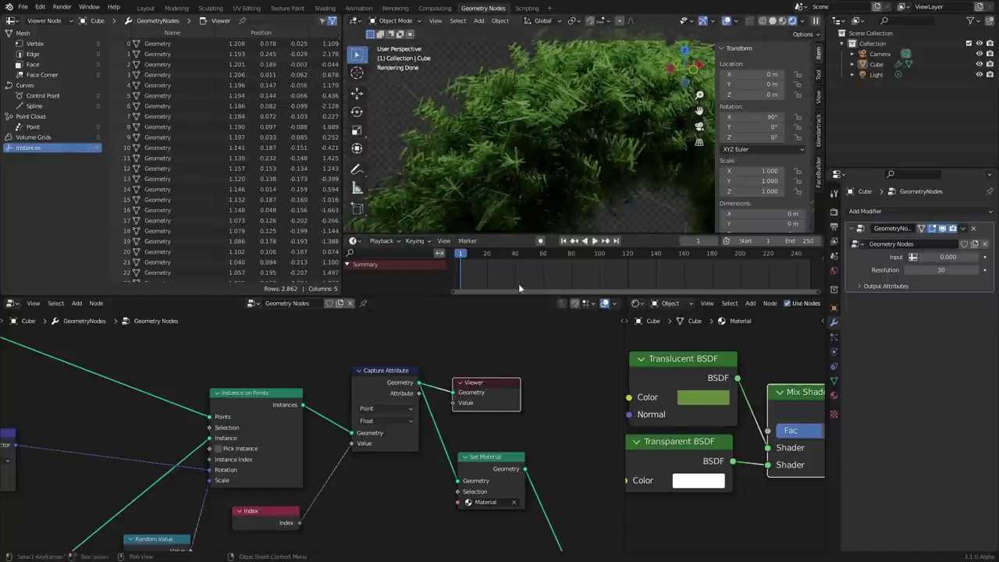
# Delete the Viewer node and insert a Realize Instances node between Instance on Points and Capture Attribute.
pyautogui.press('x')
pyautogui.scroll(2, 315, 393)
pyautogui.hotkey('shift', 'a')
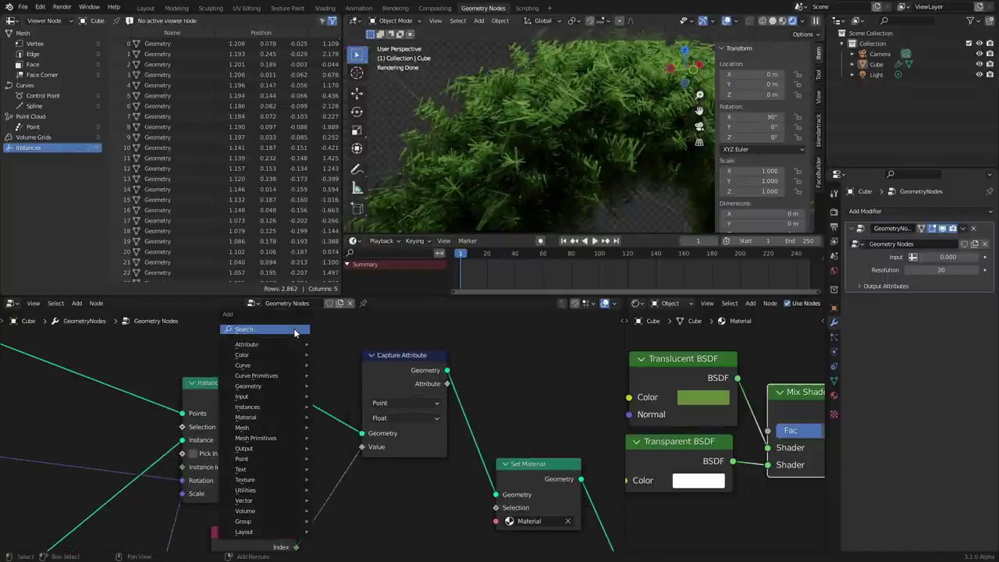
pyautogui.write('rea')
pyautogui.press('Return')
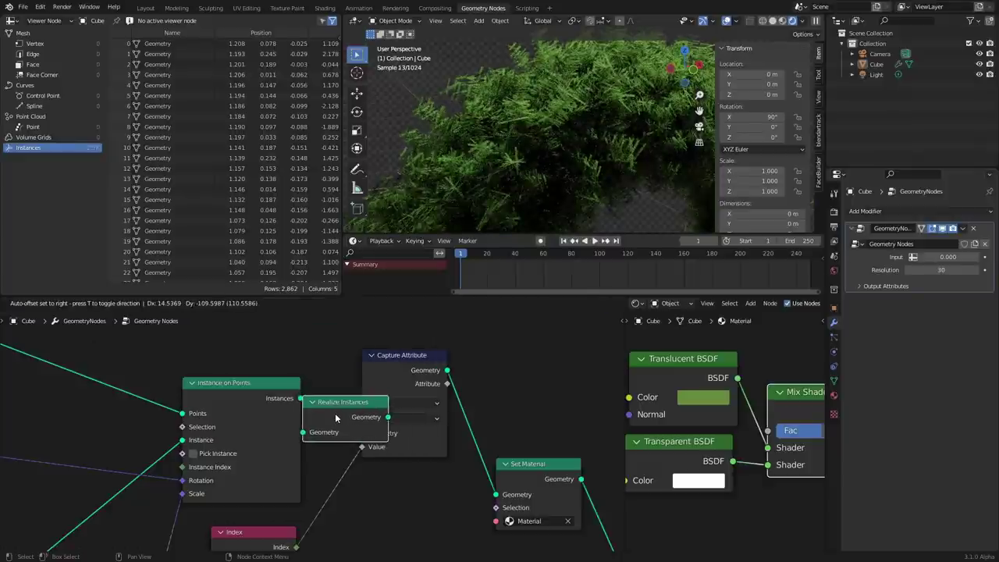
pyautogui.click(334, 413)
pyautogui.moveTo(508, 128); pyautogui.dragTo(568, 130, button='middle')
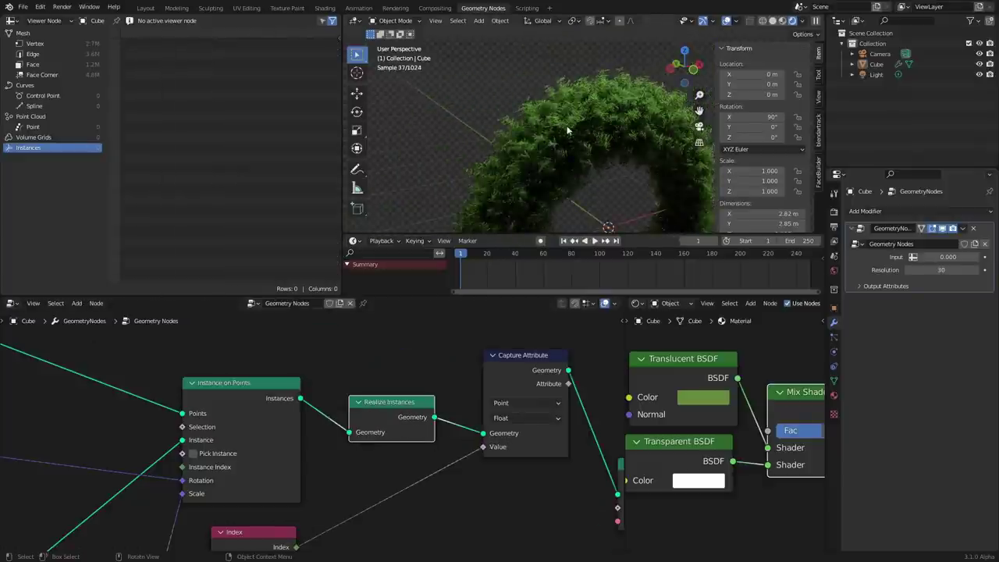
pyautogui.click(528, 362)
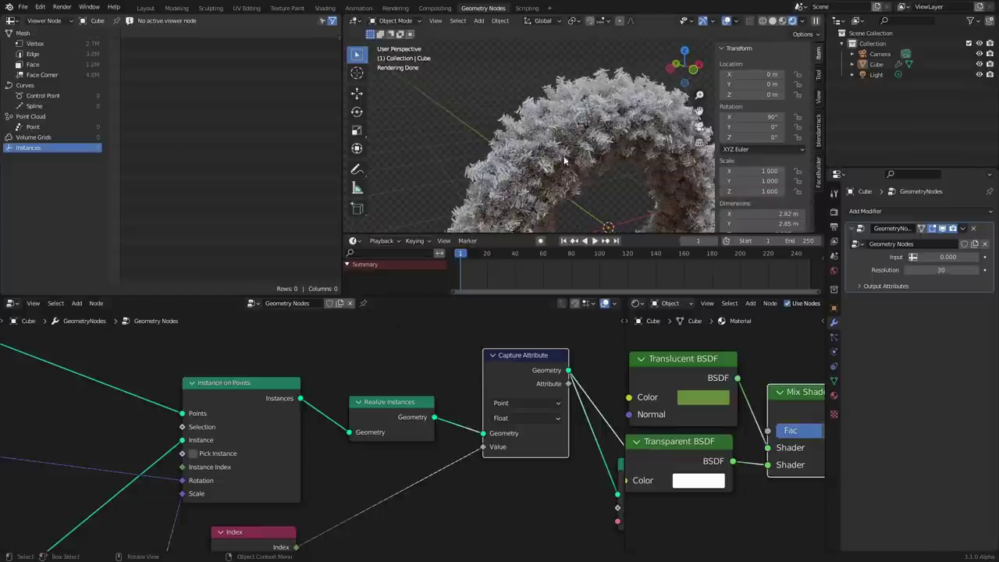
pyautogui.scroll(-3, 491, 413)
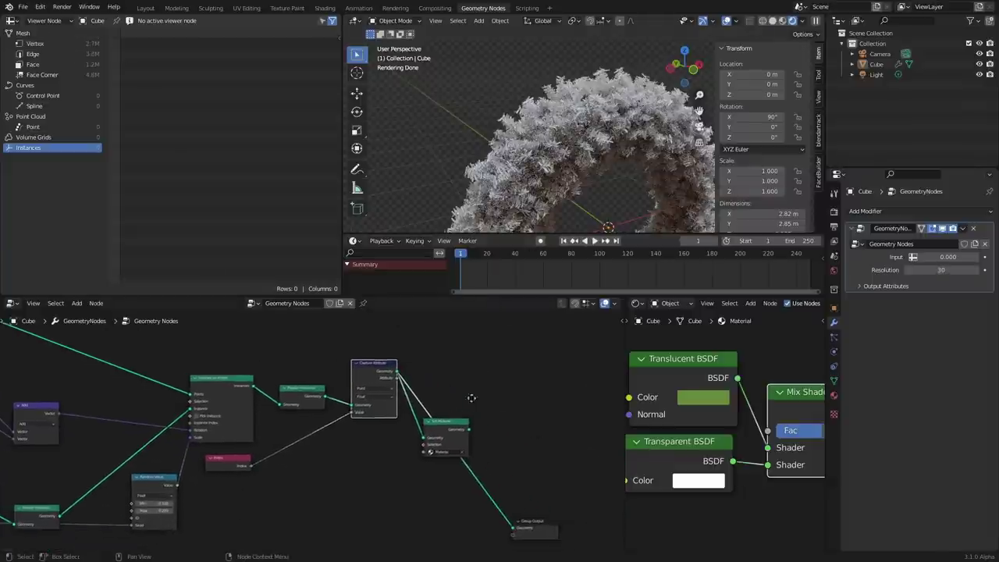
pyautogui.keyDown('alt'); pyautogui.moveTo(449, 424); pyautogui.dragTo(449, 424, button='right'); pyautogui.keyUp('alt')
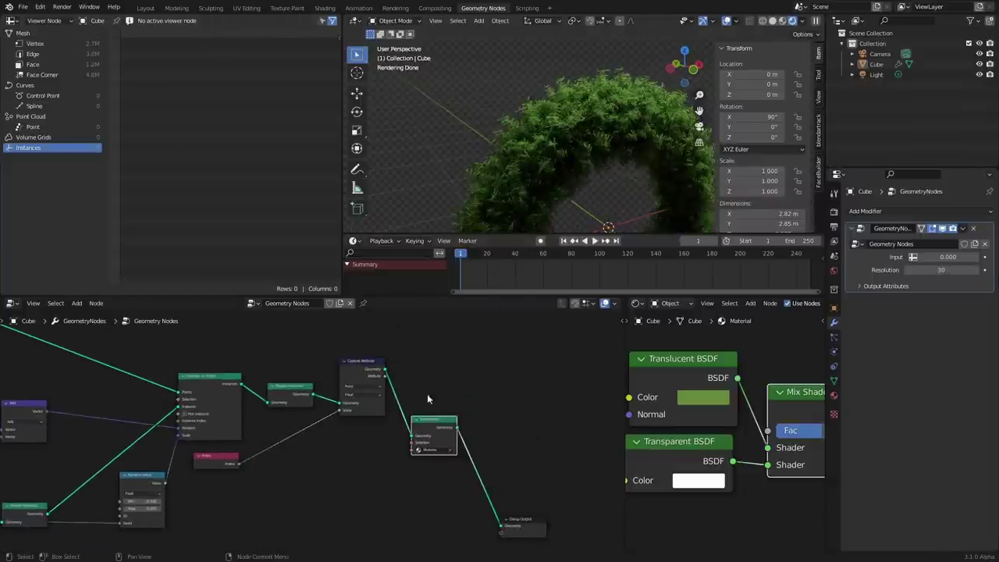
# Move the Realize Instances node closer to Instance on Points and the Index node slightly up beneath it.
pyautogui.scroll(2, 350, 382)
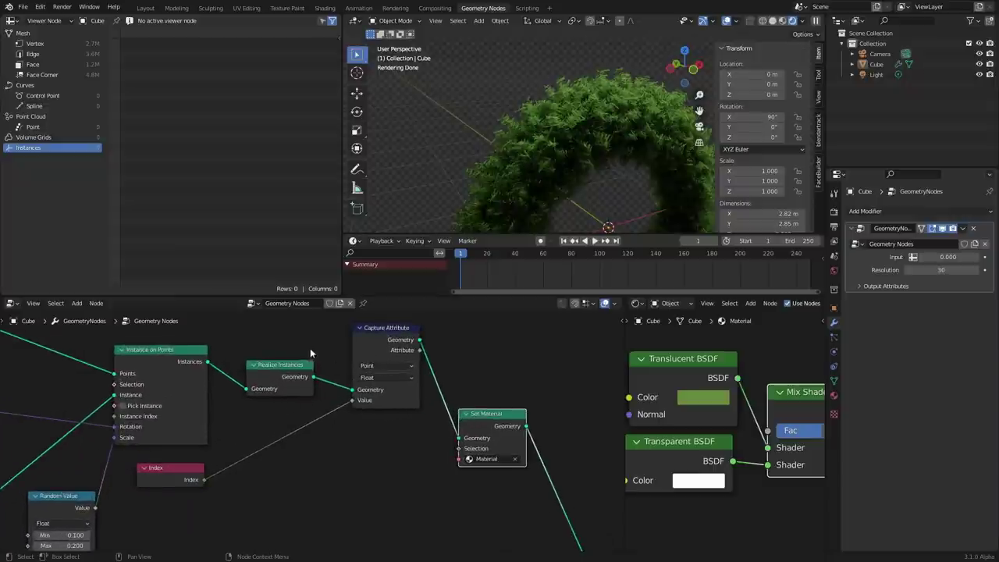
pyautogui.moveTo(278, 378); pyautogui.dragTo(255, 378)
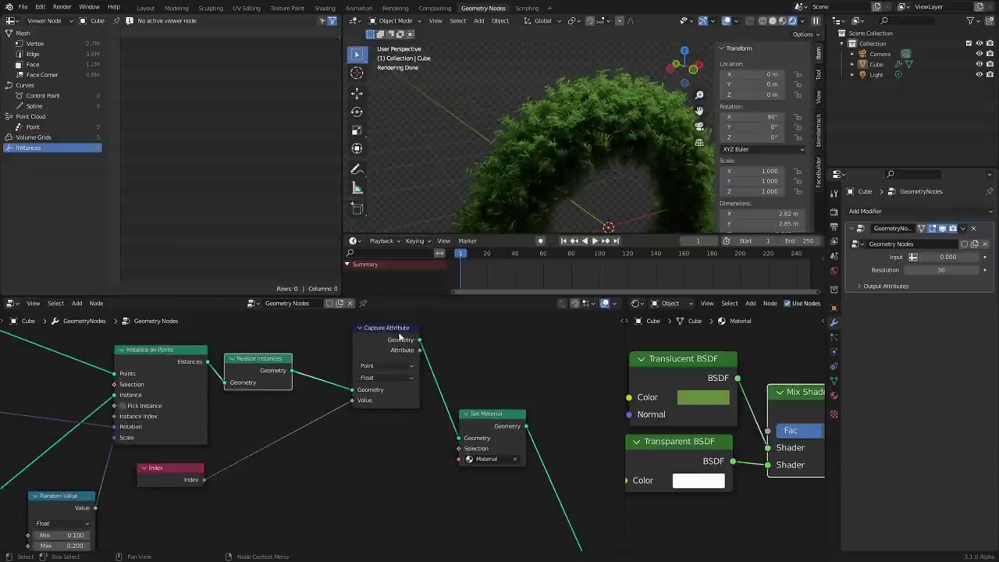
pyautogui.moveTo(184, 471); pyautogui.dragTo(189, 461)
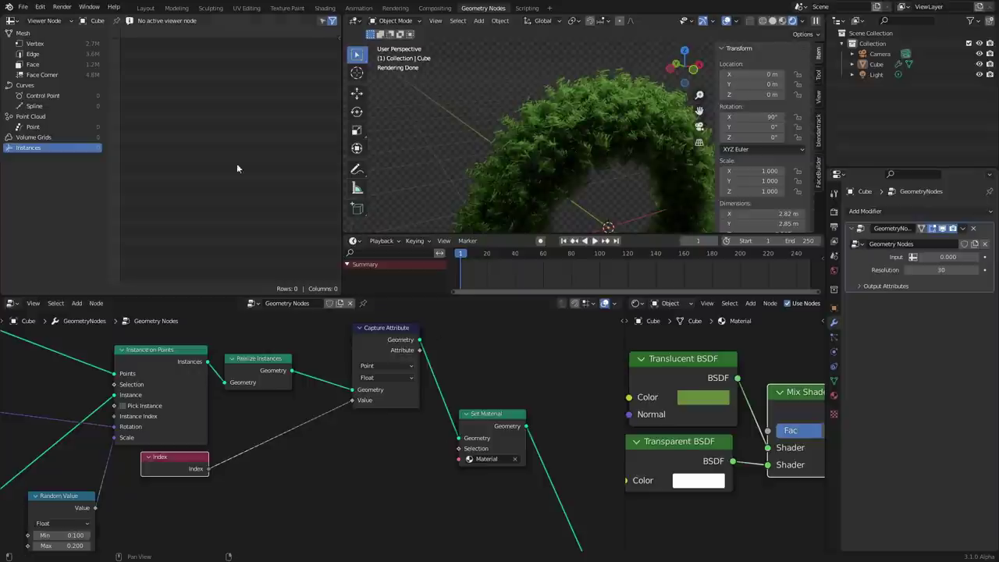
# Connect Capture Attribute's Attribute output to a new socket on the Group Output node.
pyautogui.moveTo(449, 356); pyautogui.dragTo(282, 323, button='middle')
pyautogui.scroll(-1, 283, 324)
pyautogui.moveTo(266, 329); pyautogui.dragTo(412, 526)
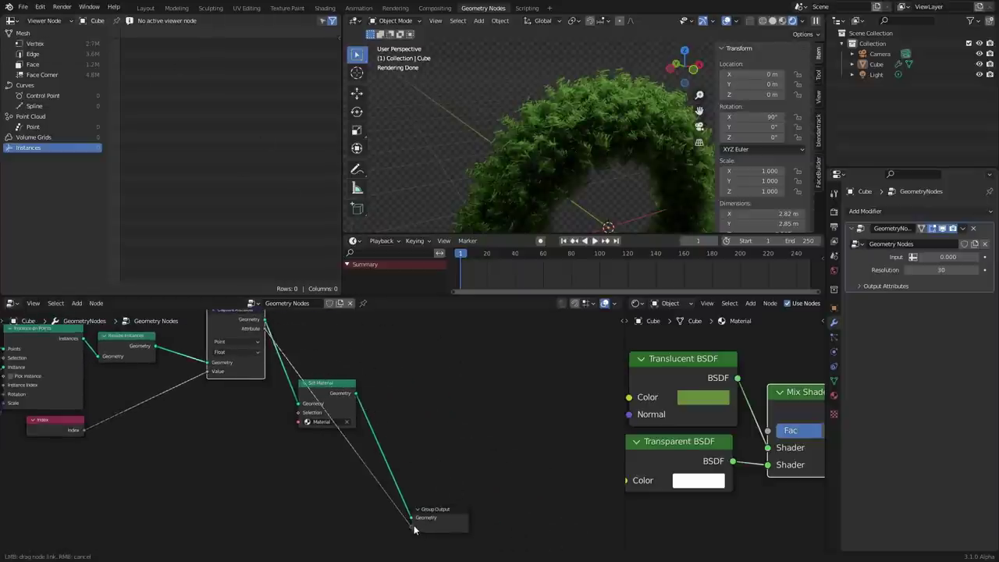
# Expand the modifier's output attributes and name the Attribute output daleafcola.
pyautogui.click(889, 287)
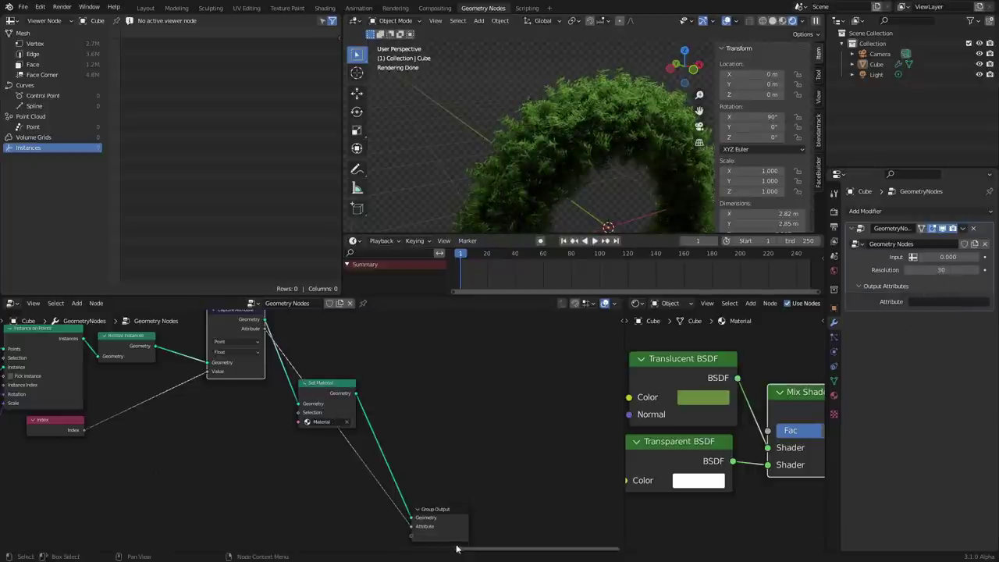
pyautogui.click(945, 302)
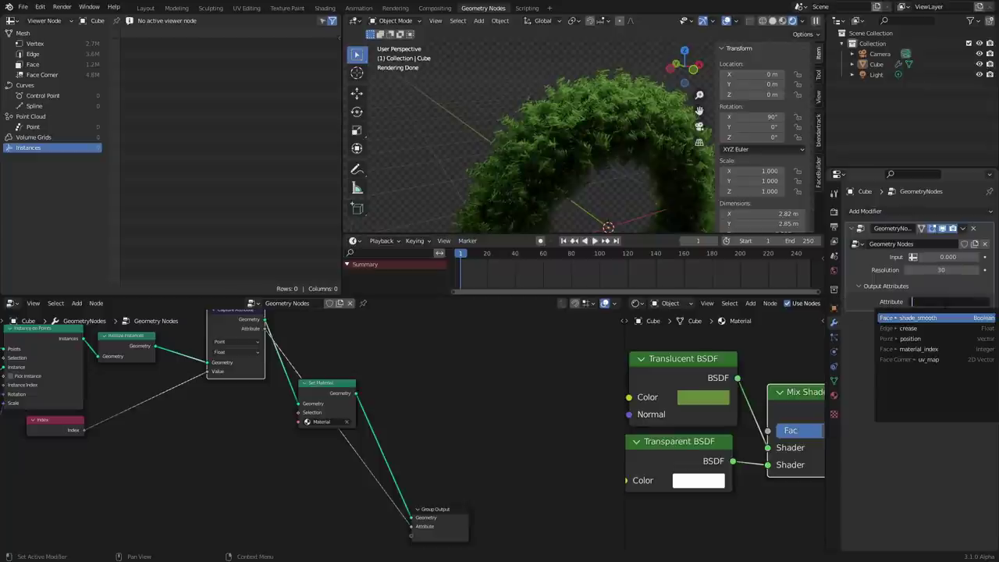
pyautogui.write('daleafc')
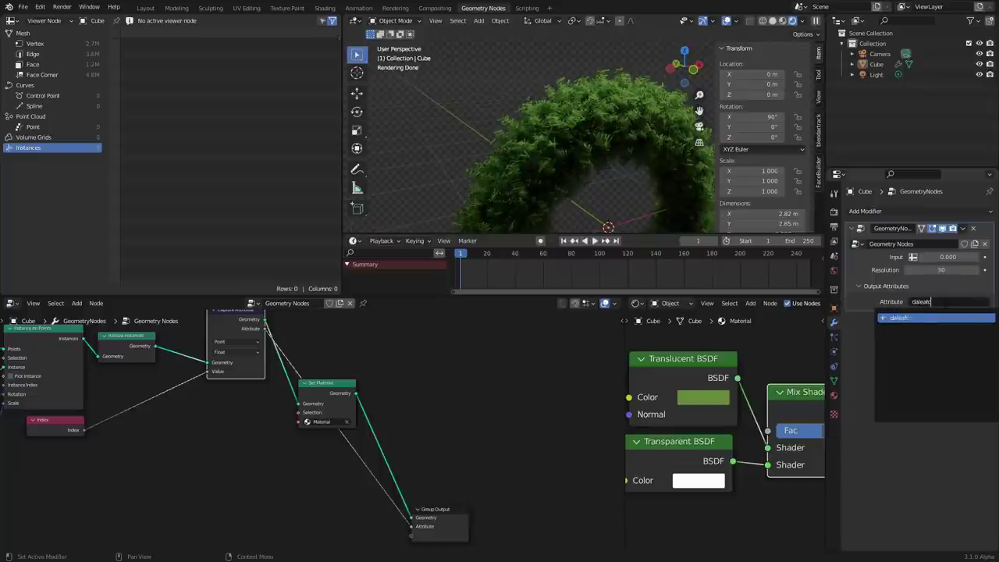
pyautogui.write('ola')
pyautogui.press('Return')
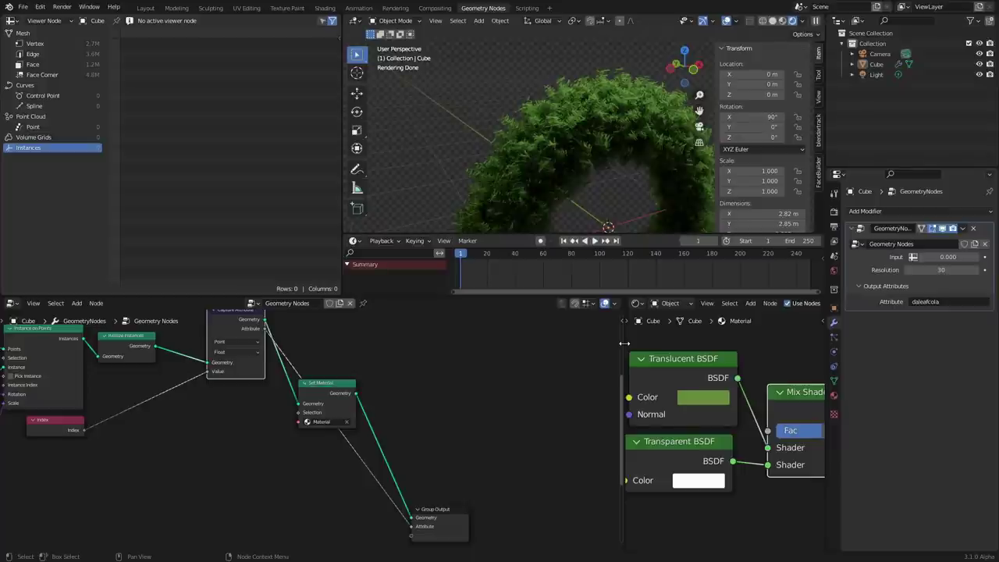
# Widen the shader editor and add an Attribute node to the material, placed before the Translucent BSDF.
pyautogui.moveTo(624, 343); pyautogui.dragTo(324, 344)
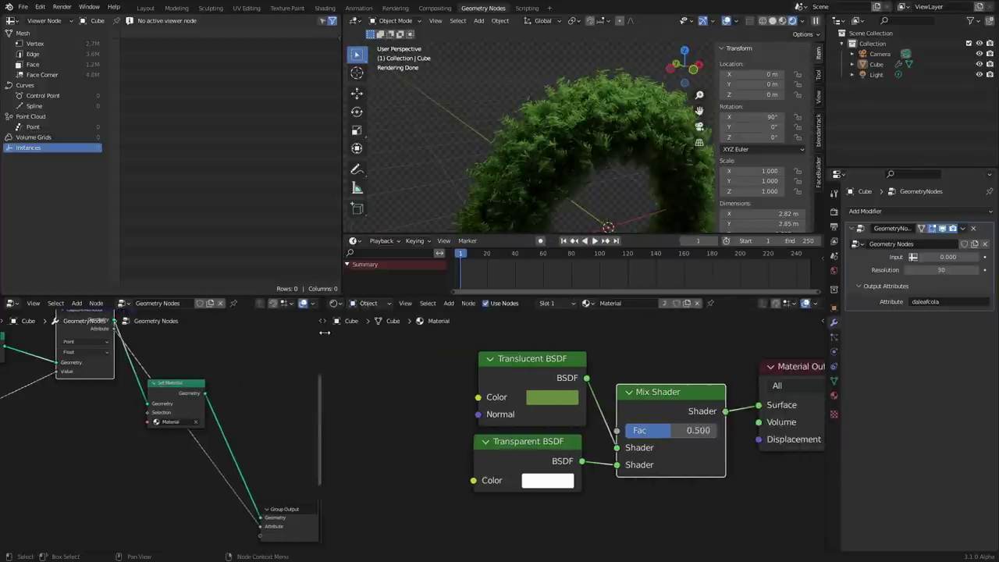
pyautogui.moveTo(393, 395); pyautogui.dragTo(533, 396, button='middle')
pyautogui.hotkey('shift', 'a')
pyautogui.write('a')
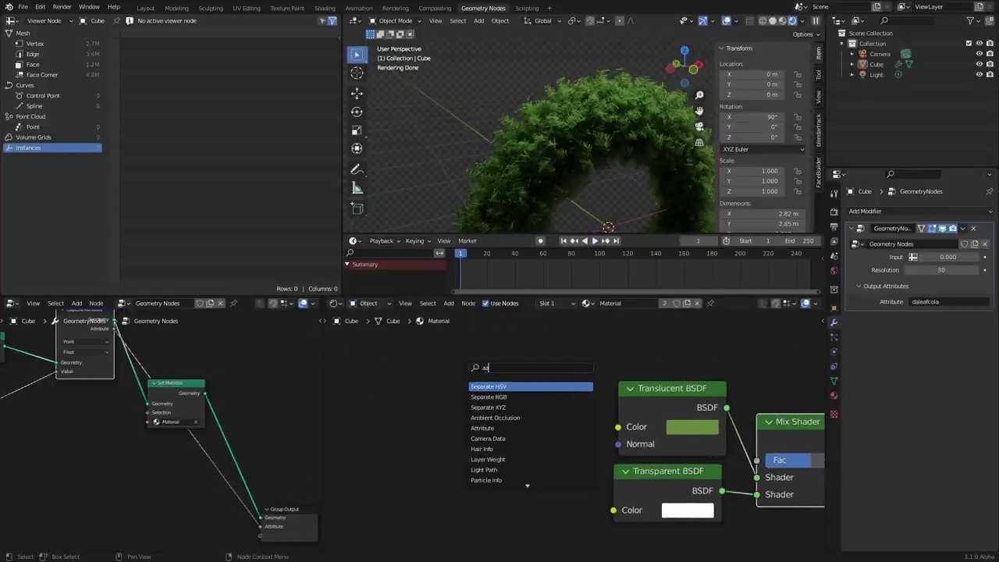
pyautogui.write('tt')
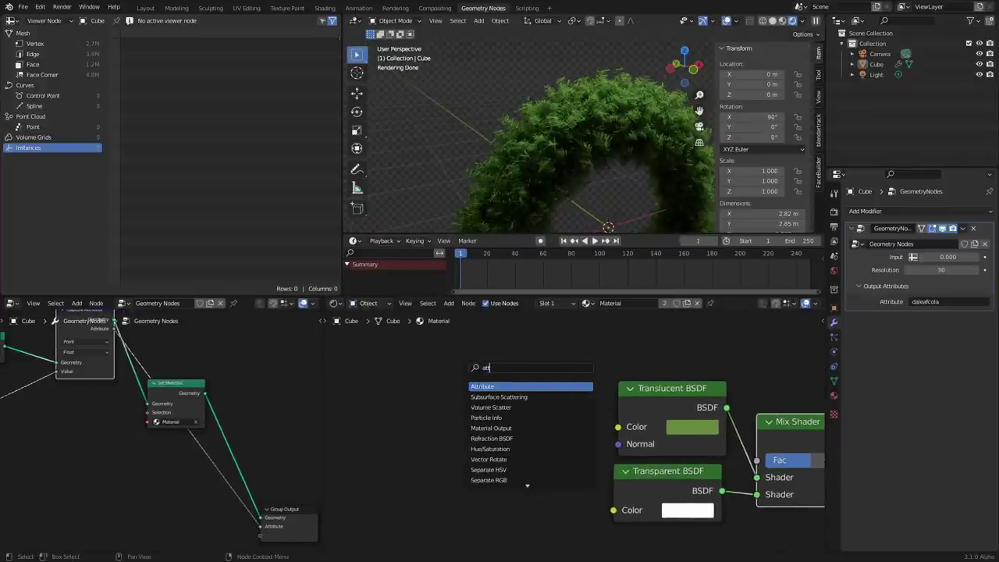
pyautogui.press('Return')
pyautogui.click(420, 427)
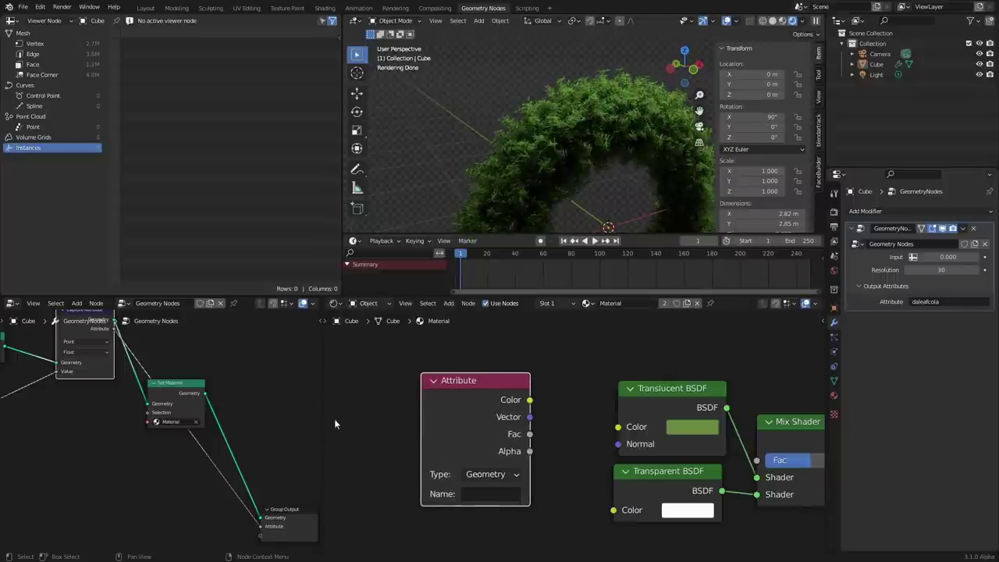
# Copy the name daleafcola from the modifier's output attribute into the shader Attribute node's Name.
pyautogui.scroll(2, 499, 437)
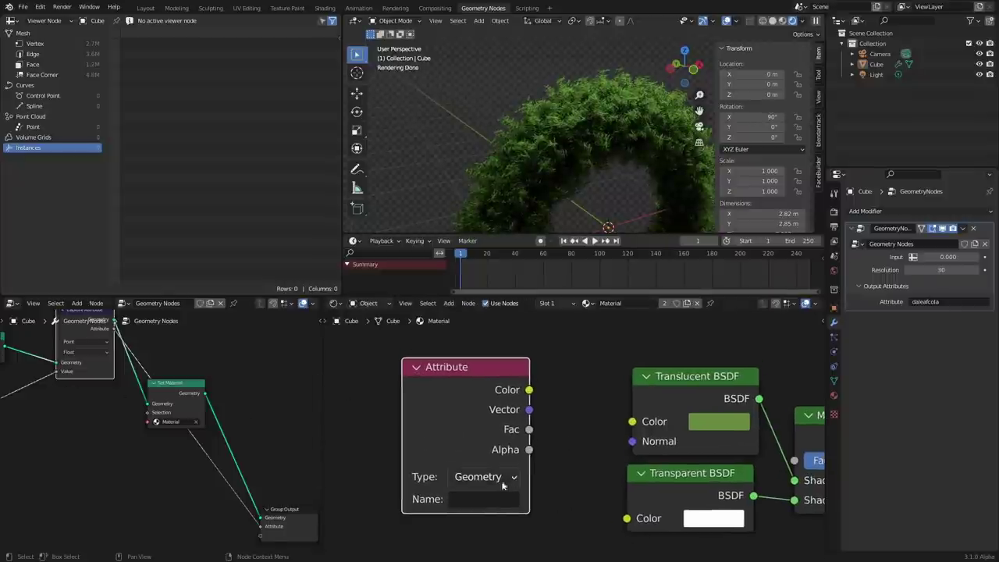
pyautogui.click(945, 303)
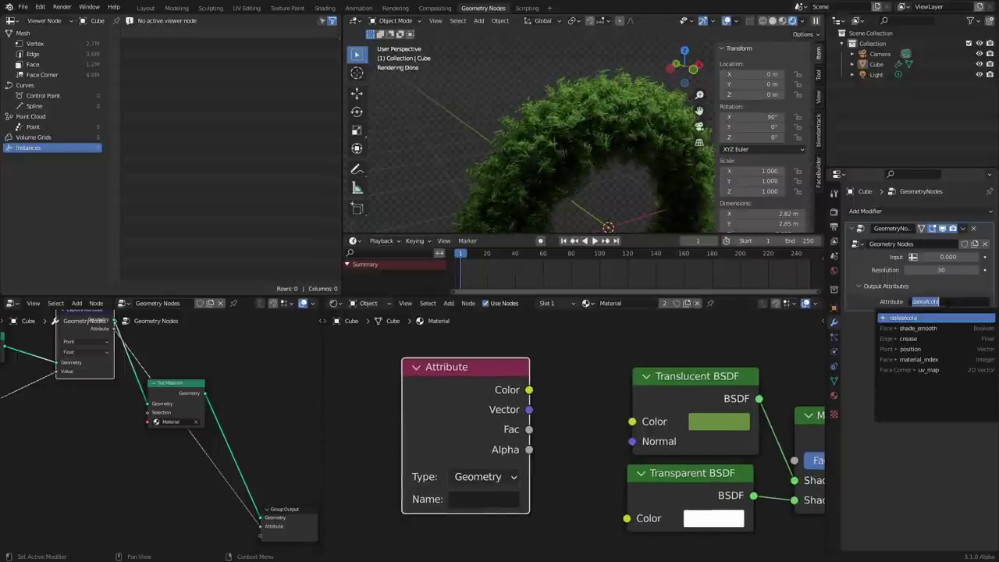
pyautogui.hotkey('ctrl', 'c')
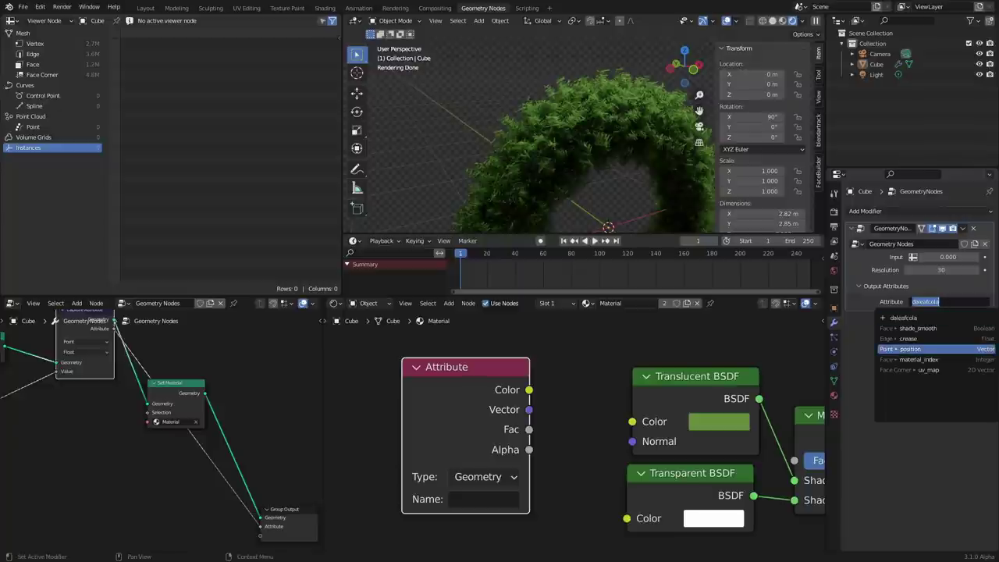
pyautogui.hotkey('ctrl', 'v')
pyautogui.press('Return')
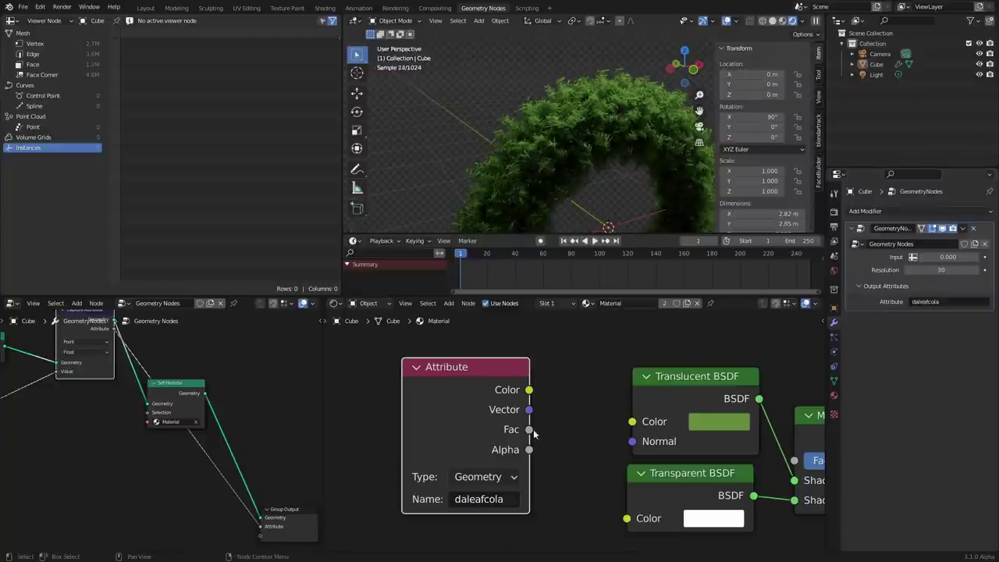
# Preview the Attribute node's Fac output on the wreath and move the node away from the BSDF nodes.
pyautogui.keyDown('ctrl'); pyautogui.keyDown('shift'); pyautogui.click(493, 402); pyautogui.keyUp('shift'); pyautogui.keyUp('ctrl')
pyautogui.keyDown('ctrl'); pyautogui.keyDown('shift'); pyautogui.click(493, 403); pyautogui.keyUp('shift'); pyautogui.keyUp('ctrl')
pyautogui.moveTo(493, 402); pyautogui.dragTo(429, 455)
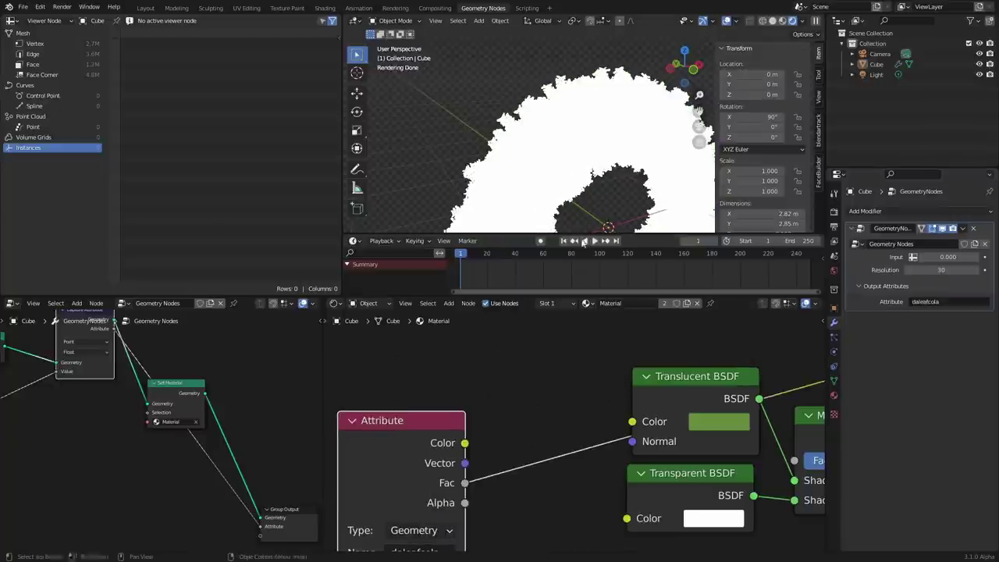
pyautogui.moveTo(585, 156); pyautogui.dragTo(557, 73, button='middle')
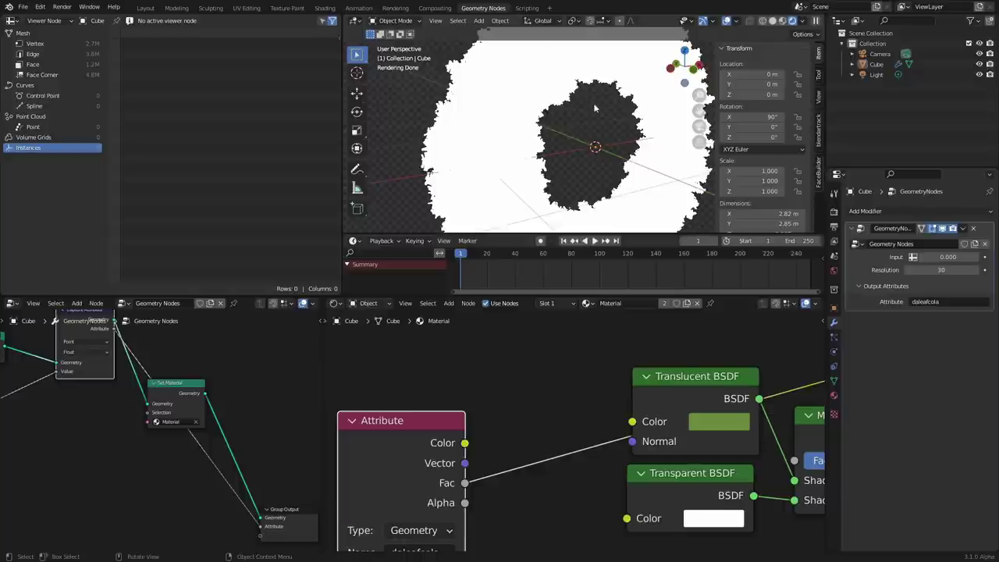
# Reposition the Attribute node and insert a White Noise Texture node on the link leaving its Fac output.
pyautogui.scroll(-6, 479, 467)
pyautogui.moveTo(544, 406); pyautogui.dragTo(578, 326, button='middle')
pyautogui.moveTo(510, 361); pyautogui.dragTo(460, 430)
pyautogui.hotkey('shift', 'a')
pyautogui.write('w')
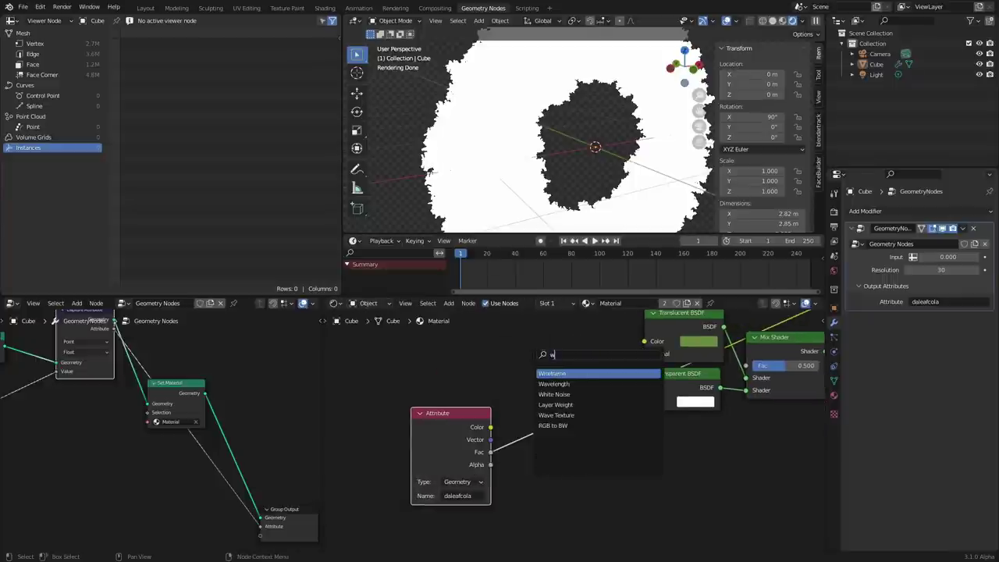
pyautogui.write('hi')
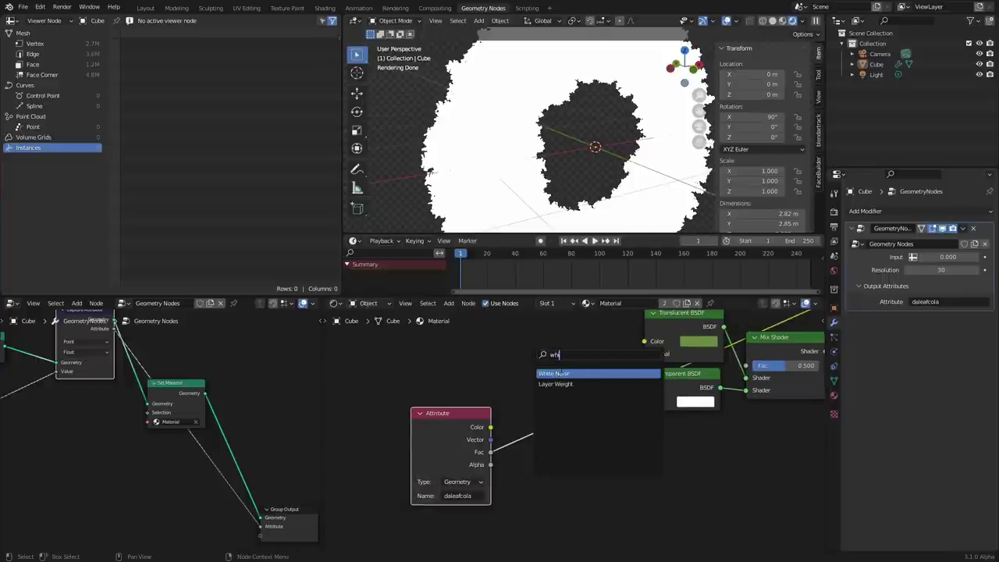
pyautogui.press('Return')
pyautogui.click(528, 356)
# Examine the white noise colouring on the foliage up close, and the Grid node's settings in the geometry node tree.
pyautogui.scroll(3, 574, 134)
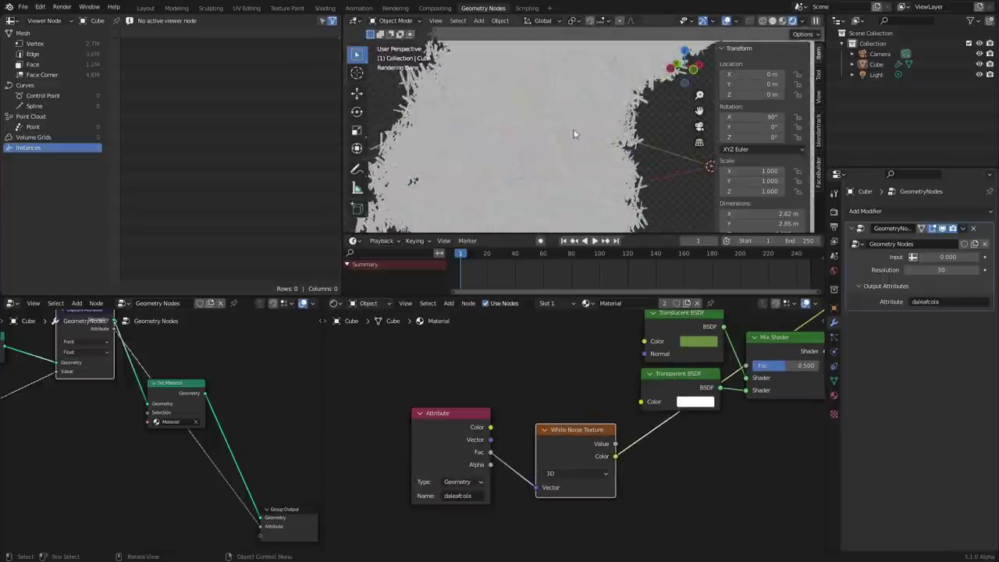
pyautogui.scroll(5, 546, 121)
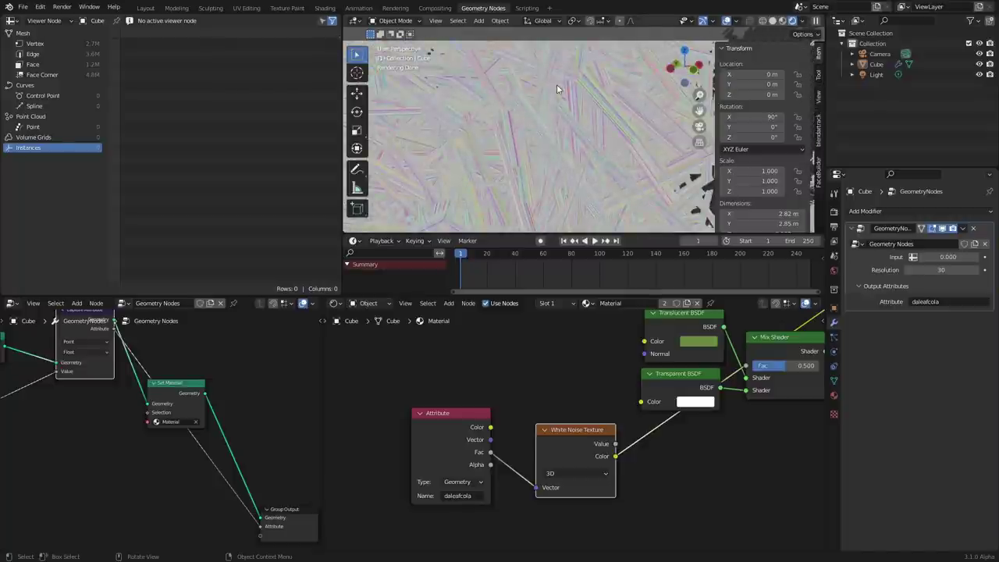
pyautogui.scroll(2, 599, 87)
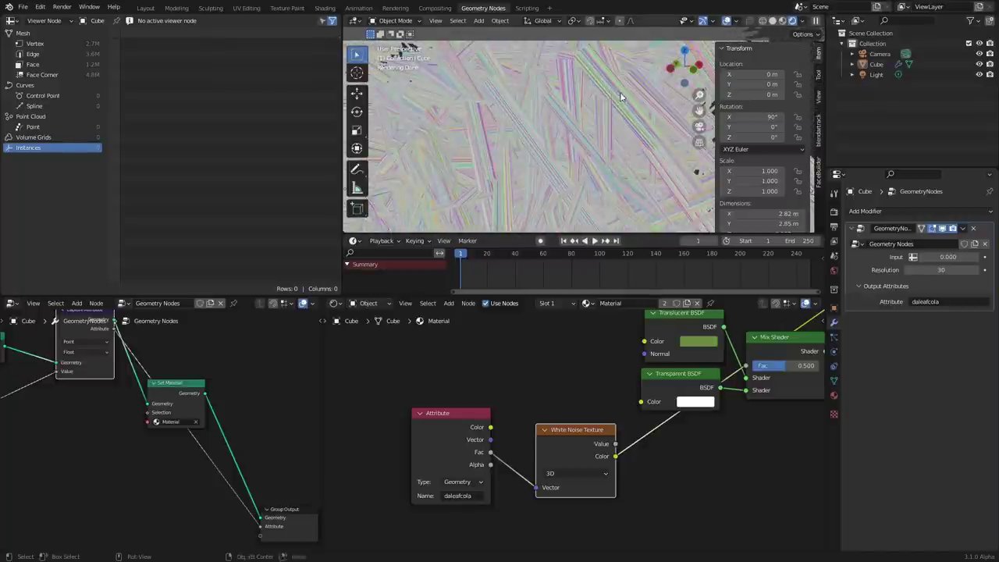
pyautogui.scroll(-2, 561, 127)
pyautogui.moveTo(567, 120); pyautogui.dragTo(597, 170, button='middle')
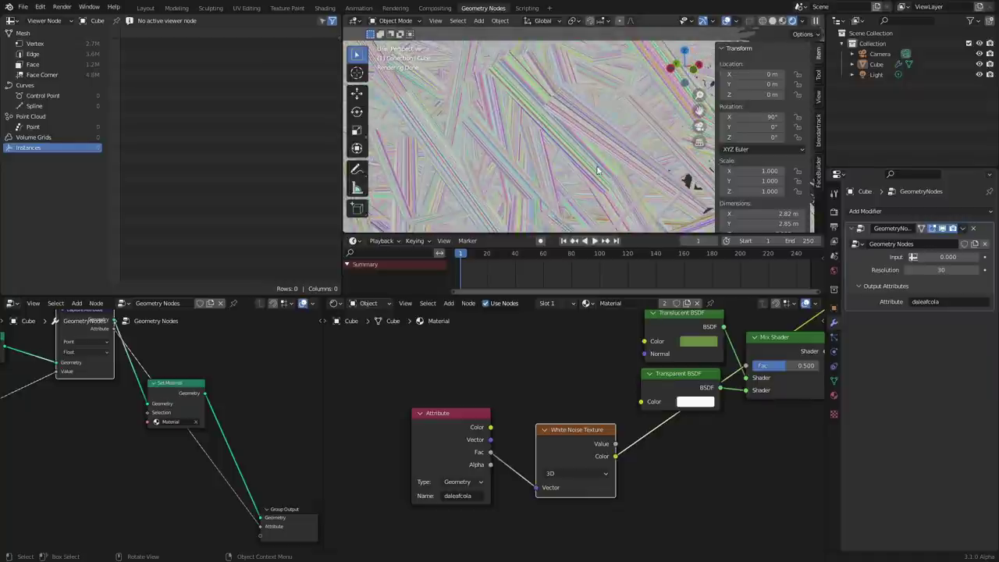
pyautogui.scroll(-8, 66, 458)
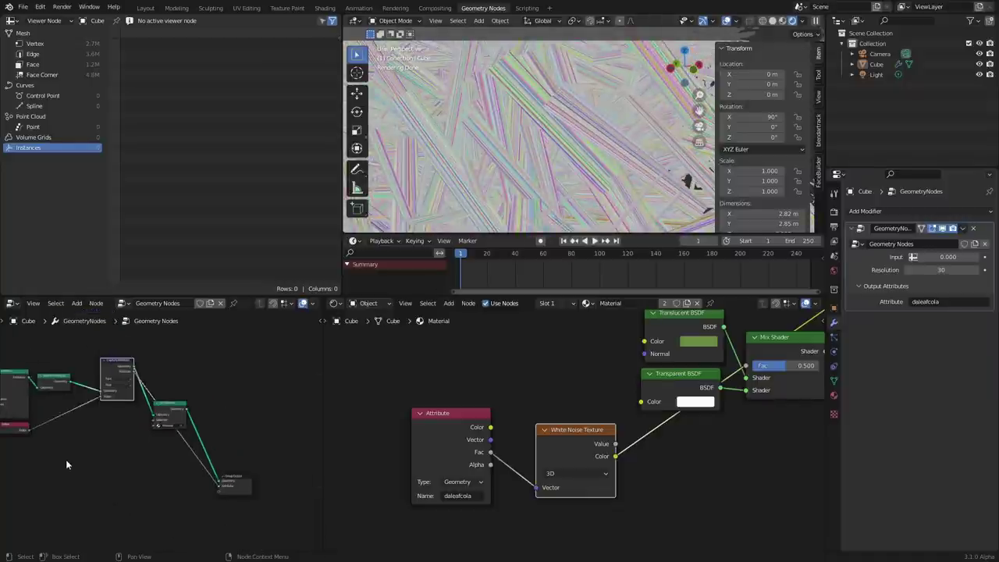
pyautogui.moveTo(66, 459); pyautogui.dragTo(409, 408, button='middle')
pyautogui.moveTo(148, 441); pyautogui.dragTo(298, 390, button='middle')
pyautogui.scroll(6, 163, 424)
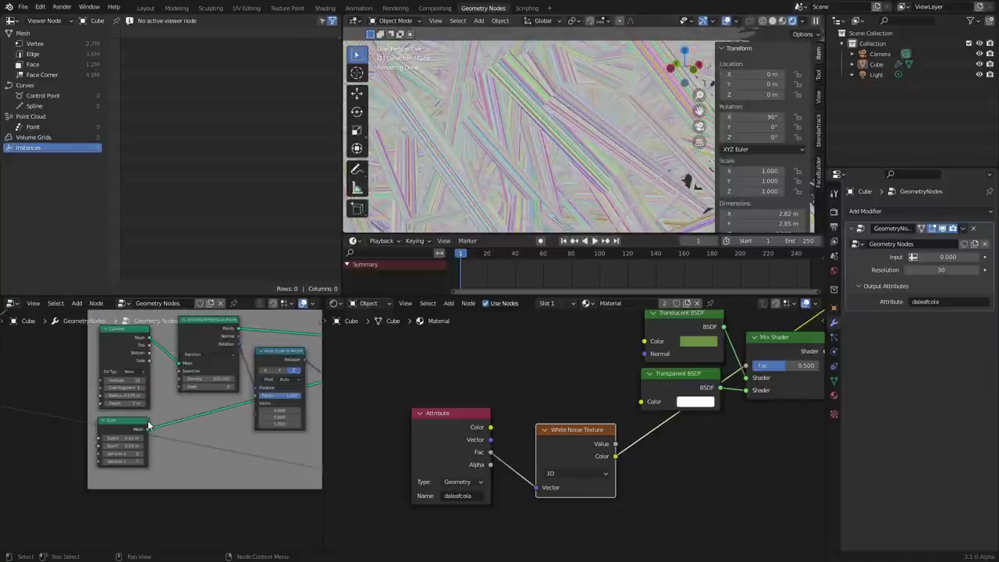
pyautogui.scroll(4, 113, 434)
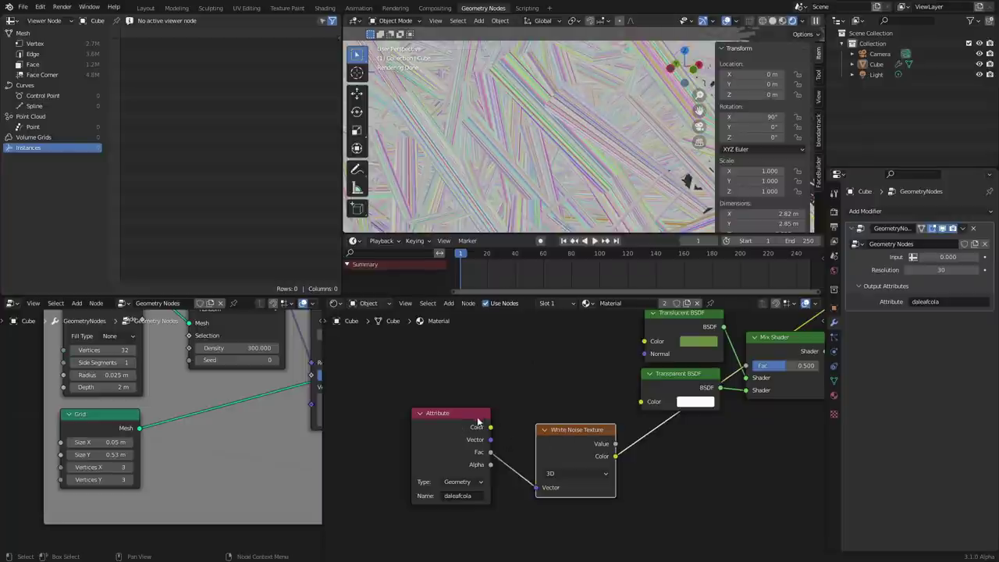
# Move the Attribute node farther from the White Noise Texture and insert a Math node on the link between them.
pyautogui.moveTo(477, 420); pyautogui.dragTo(393, 419)
pyautogui.moveTo(474, 378); pyautogui.dragTo(503, 349, button='middle')
pyautogui.hotkey('shift', 'a')
pyautogui.click(503, 349)
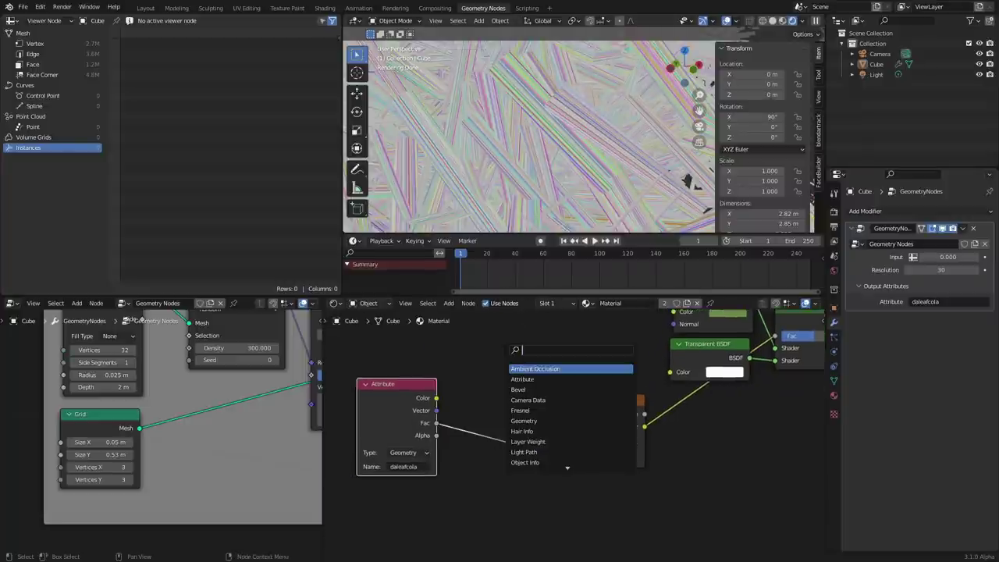
pyautogui.write('add')
pyautogui.press('Return')
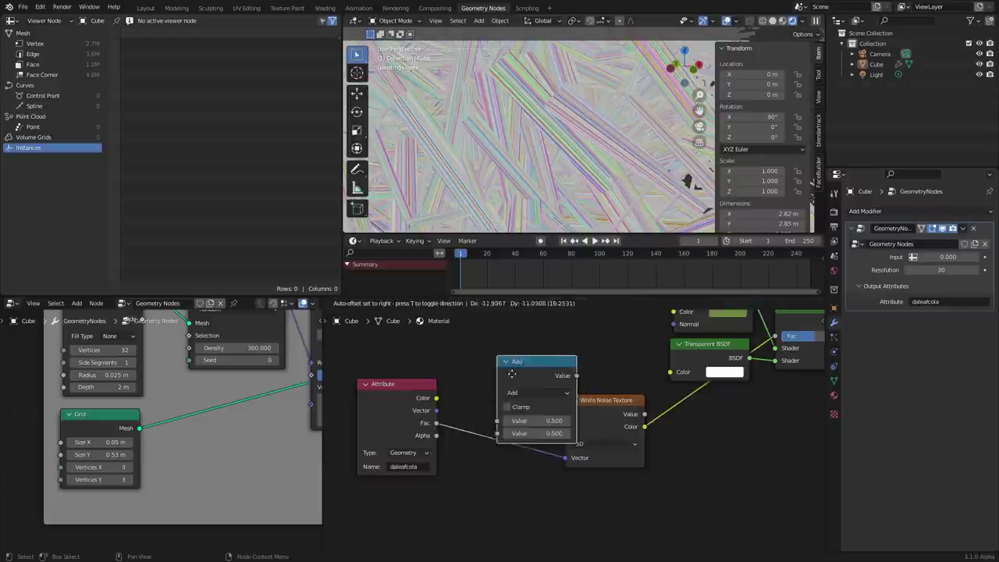
pyautogui.click(496, 395)
# Change the Math node's operation to Snap and set its Increment to 9.
pyautogui.click(522, 414)
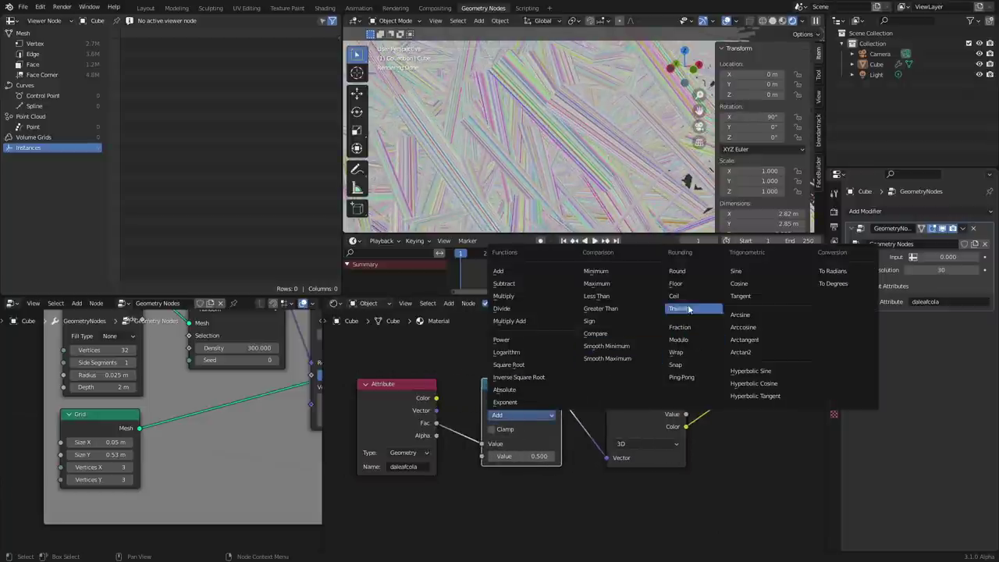
pyautogui.click(676, 364)
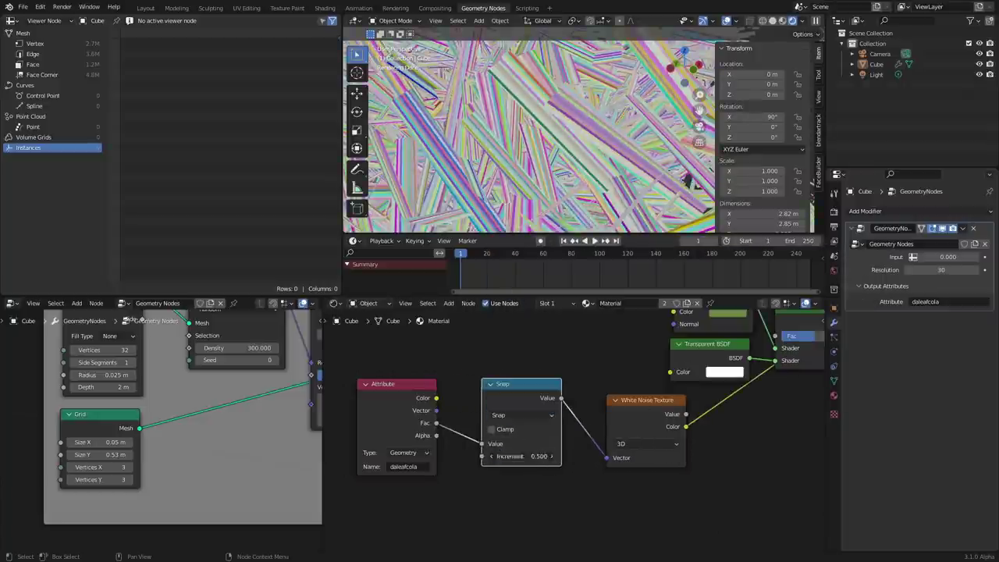
pyautogui.click(538, 456)
pyautogui.press('Return')
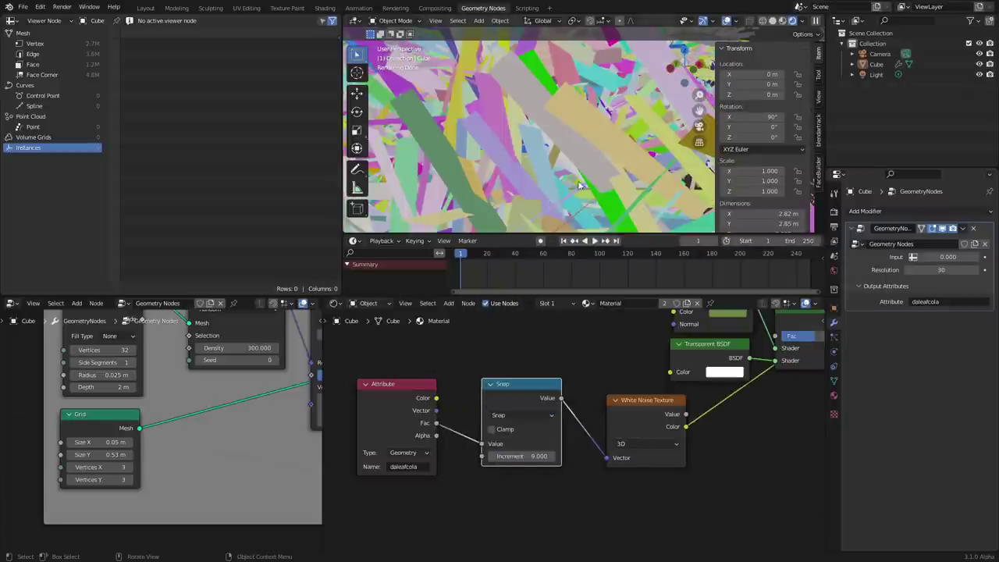
# Connect the White Noise Texture's Color to the Translucent BSDF's Color and preview the Mix Shader on the wreath.
pyautogui.scroll(-5, 582, 186)
pyautogui.scroll(-2, 587, 82)
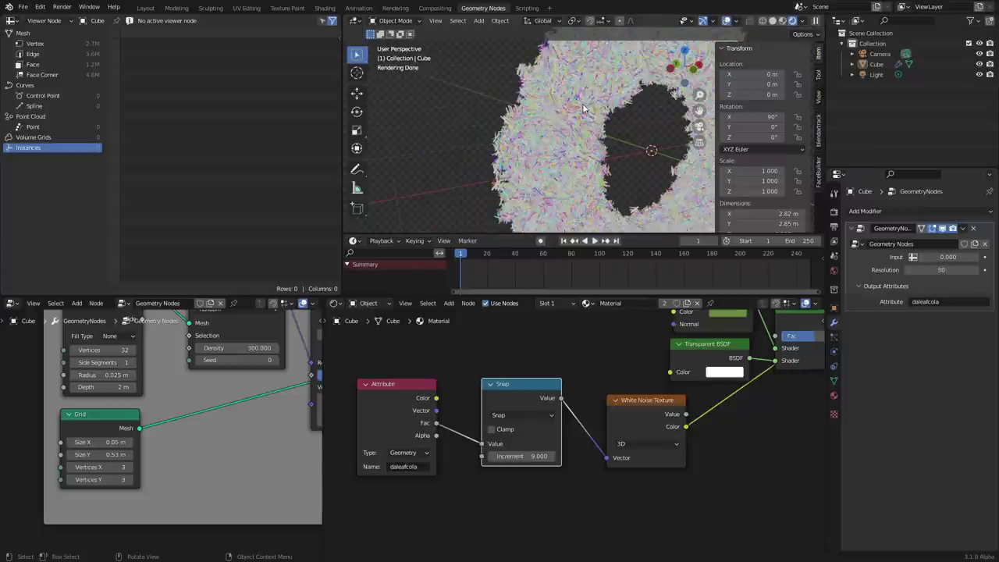
pyautogui.scroll(1, 583, 108)
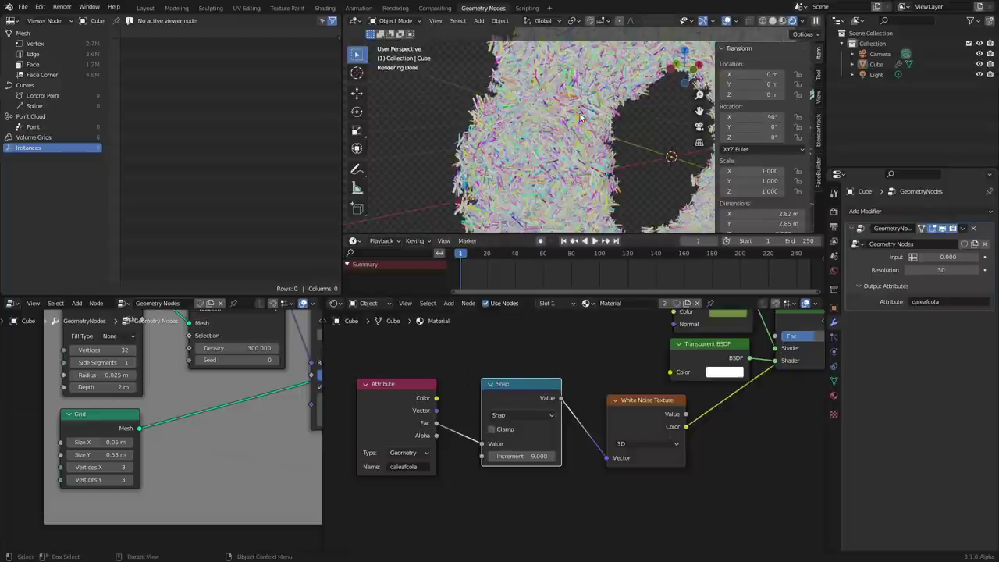
pyautogui.scroll(-1, 555, 114)
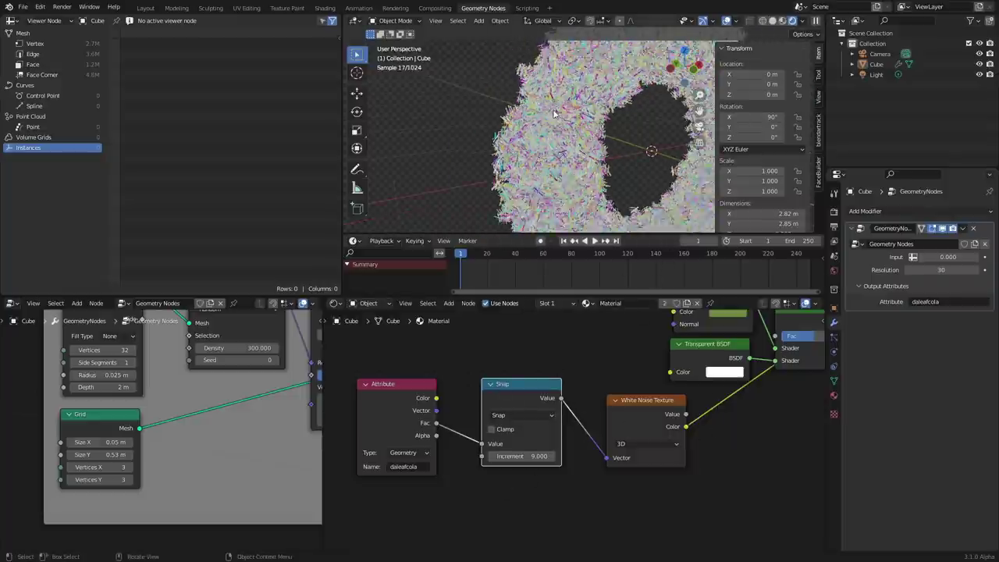
pyautogui.keyDown('shift'); pyautogui.moveTo(555, 114); pyautogui.dragTo(522, 112, button='middle'); pyautogui.keyUp('shift')
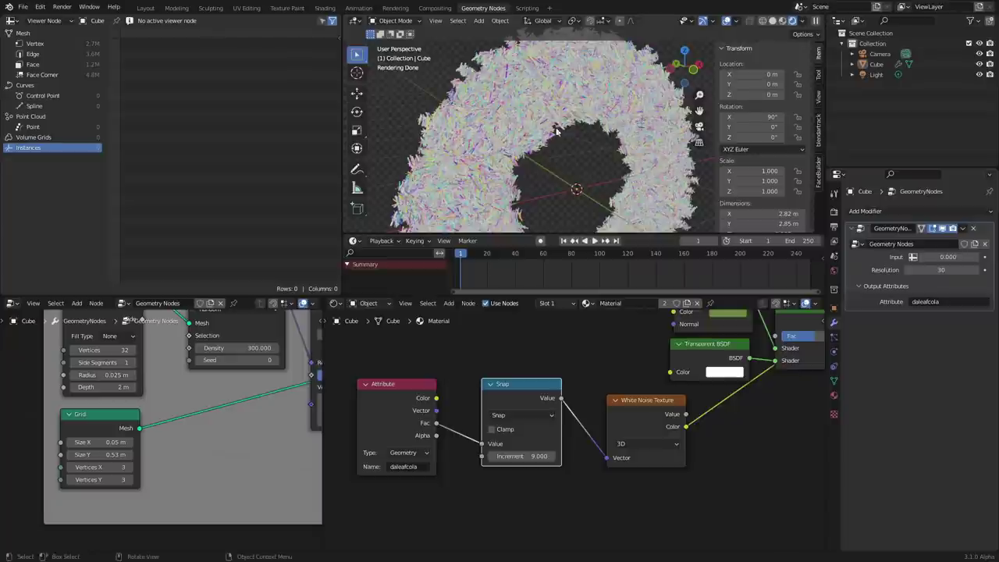
pyautogui.moveTo(679, 426); pyautogui.dragTo(515, 480, button='middle')
pyautogui.moveTo(515, 480); pyautogui.dragTo(503, 366)
pyautogui.keyDown('ctrl'); pyautogui.keyDown('shift'); pyautogui.click(648, 361); pyautogui.keyUp('shift'); pyautogui.keyUp('ctrl')
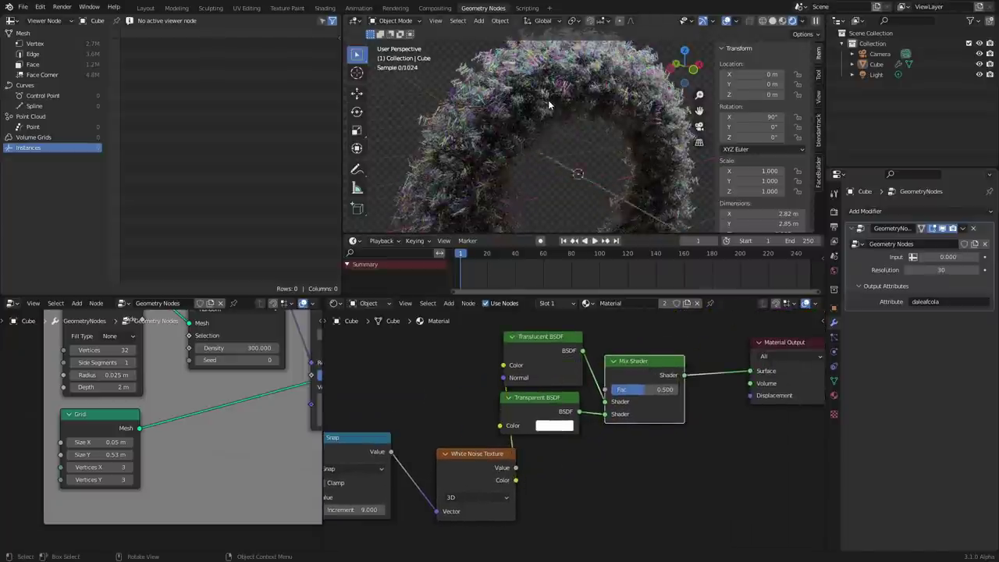
pyautogui.scroll(-4, 549, 100)
pyautogui.moveTo(589, 129); pyautogui.dragTo(533, 103, button='middle')
pyautogui.scroll(4, 640, 130)
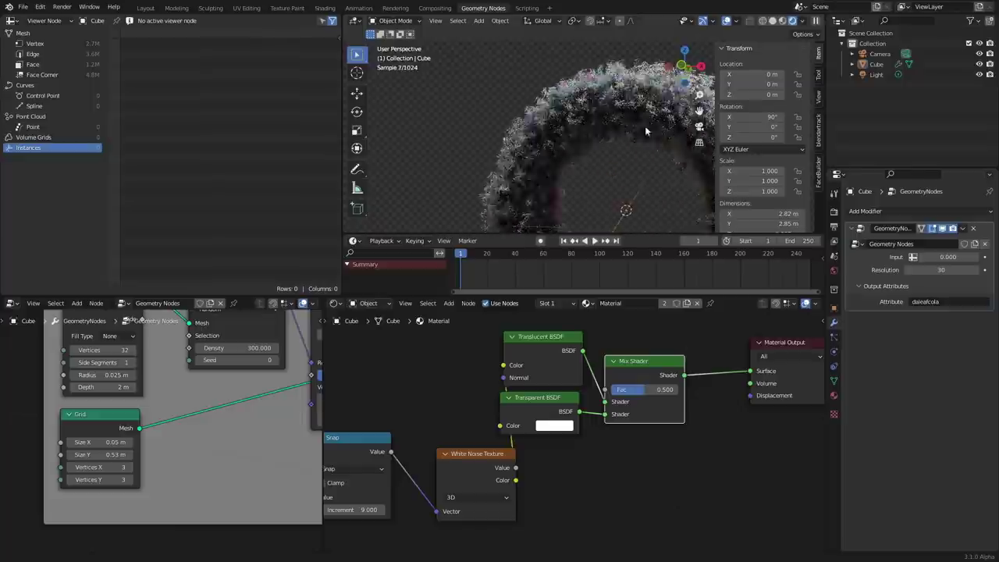
pyautogui.moveTo(644, 131); pyautogui.dragTo(579, 157, button='middle')
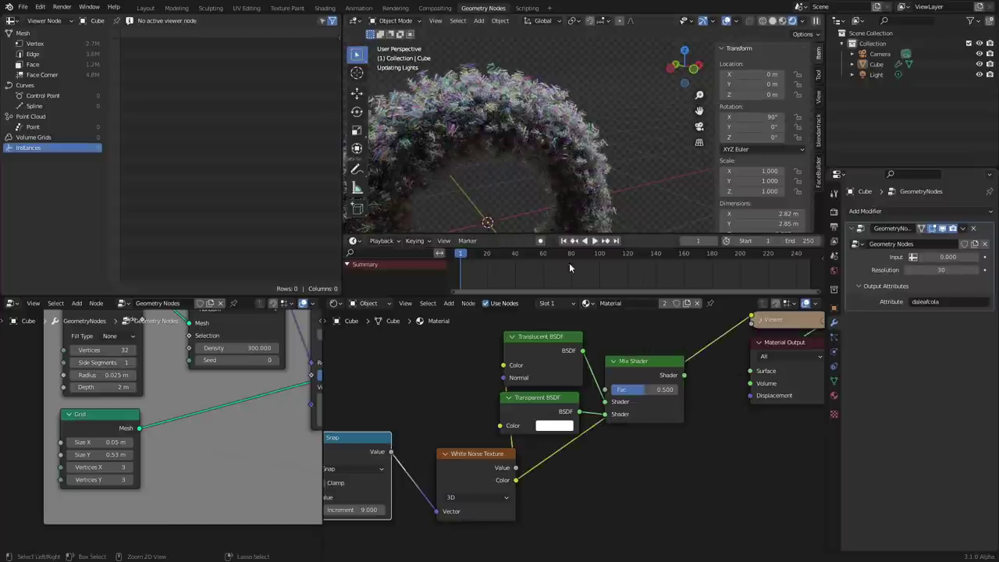
# Move the BSDF, Mix Shader and Material Output nodes away from the White Noise Texture and delete the Viewer node.
pyautogui.moveTo(649, 395); pyautogui.dragTo(521, 418, button='middle')
pyautogui.scroll(-1, 670, 441)
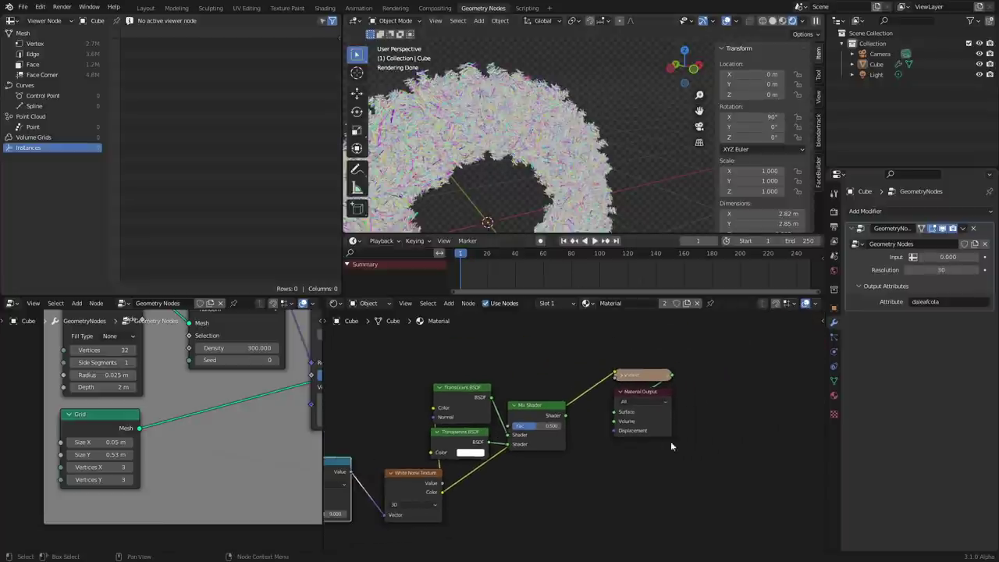
pyautogui.moveTo(708, 460); pyautogui.dragTo(457, 383)
pyautogui.moveTo(461, 387); pyautogui.dragTo(609, 381)
pyautogui.click(650, 378)
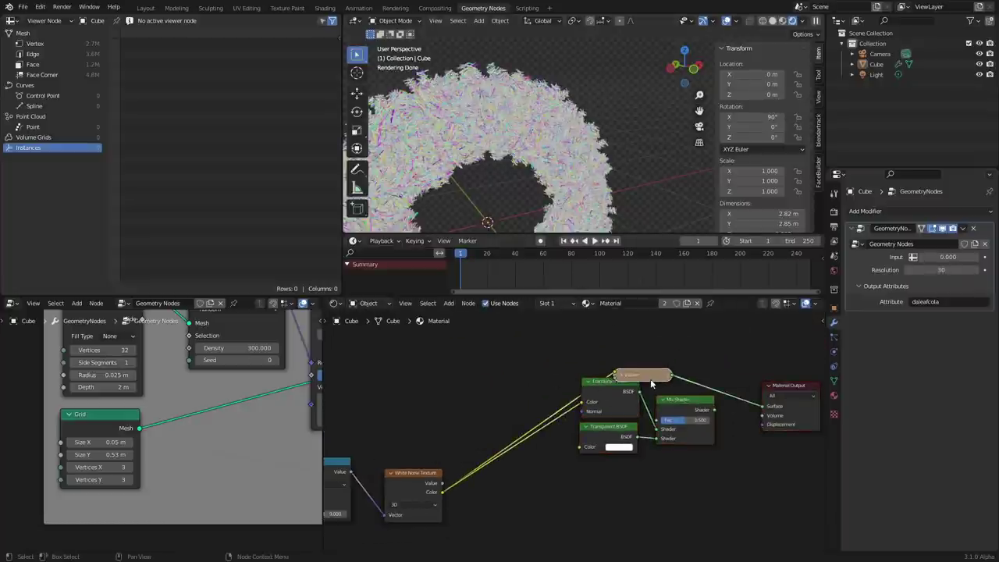
pyautogui.press('x')
# Insert a ColorRamp node between the White Noise Texture and the Translucent BSDF's Color input.
pyautogui.scroll(1, 524, 361)
pyautogui.hotkey('shift', 'a')
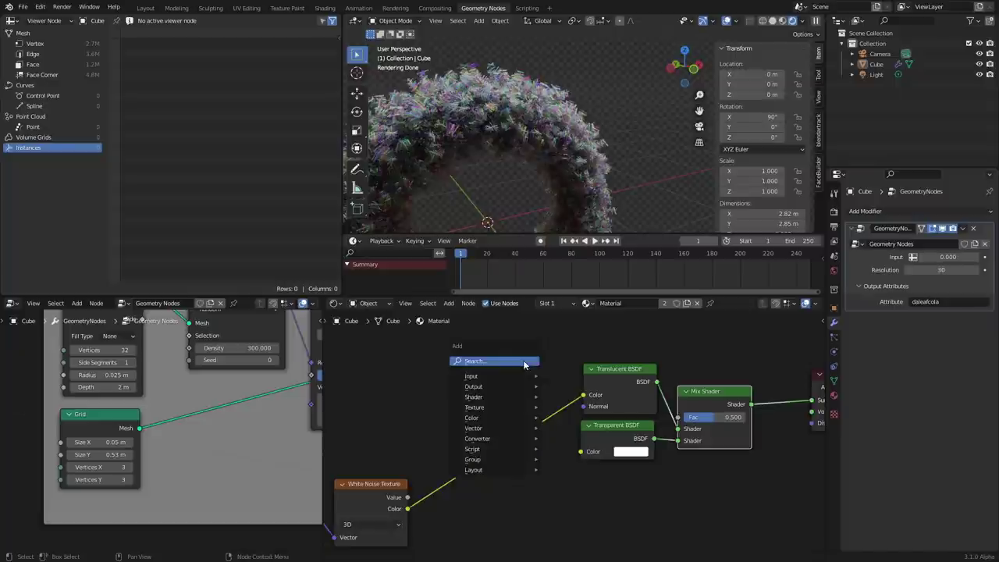
pyautogui.write('colo')
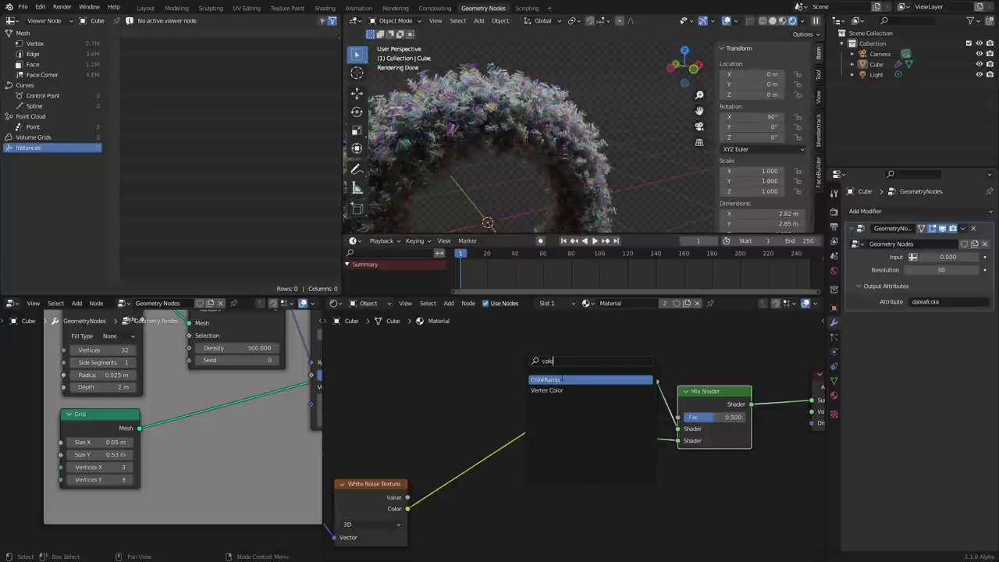
pyautogui.click(562, 380)
pyautogui.click(436, 356)
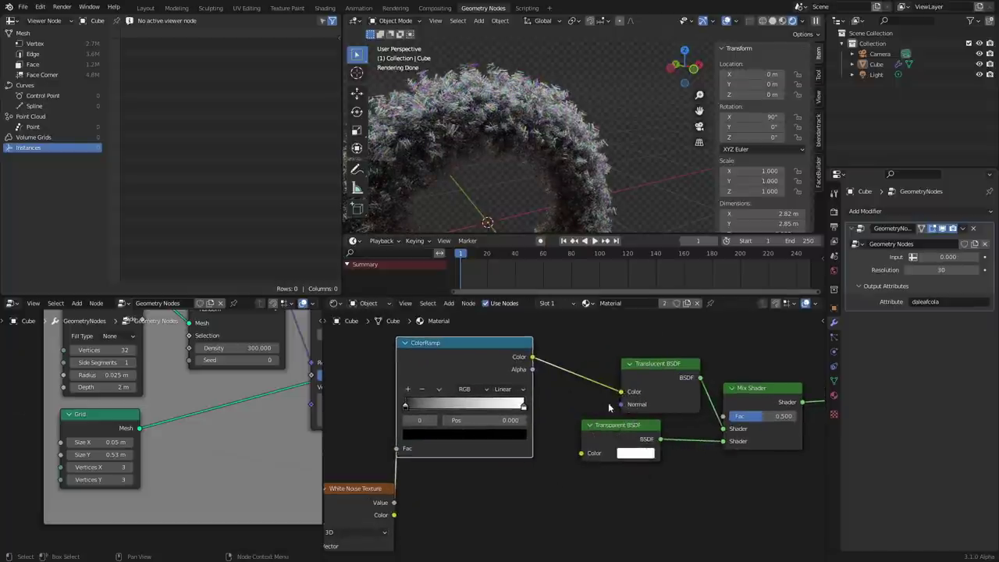
# Copy the Translucent BSDF's green to both ColorRamp stops, with the ramp's Color output linked back to the BSDF's Color.
pyautogui.keyDown('ctrl'); pyautogui.moveTo(608, 403); pyautogui.dragTo(598, 348, button='right'); pyautogui.keyUp('ctrl')
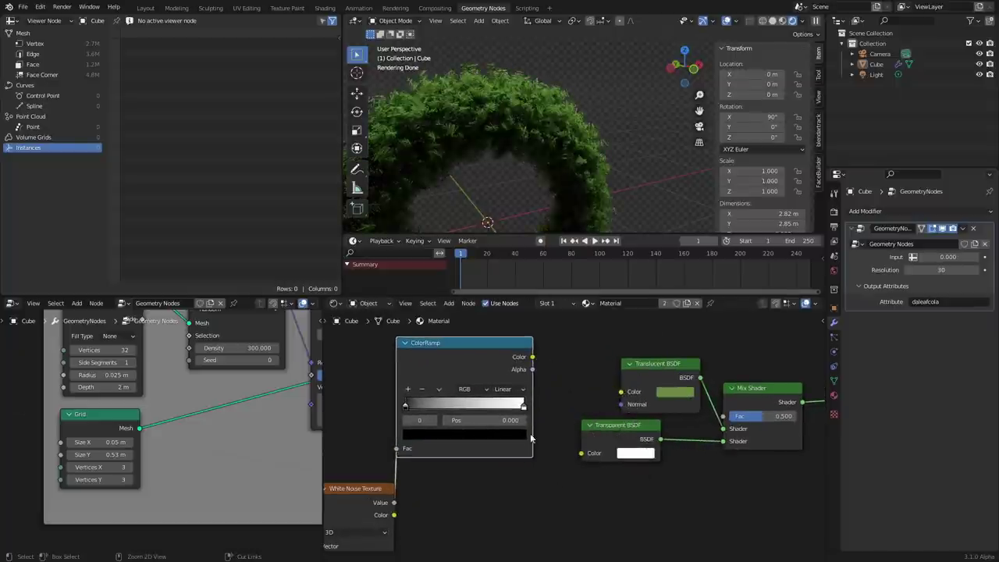
pyautogui.hotkey('ctrl', 'v')
pyautogui.moveTo(532, 356); pyautogui.dragTo(621, 392)
pyautogui.click(434, 420)
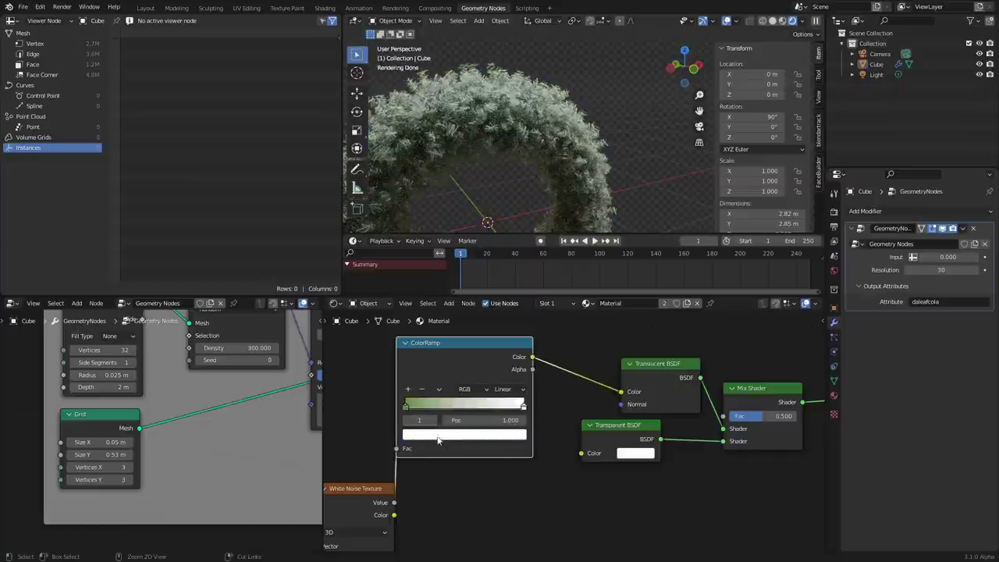
pyautogui.hotkey('ctrl', 'v')
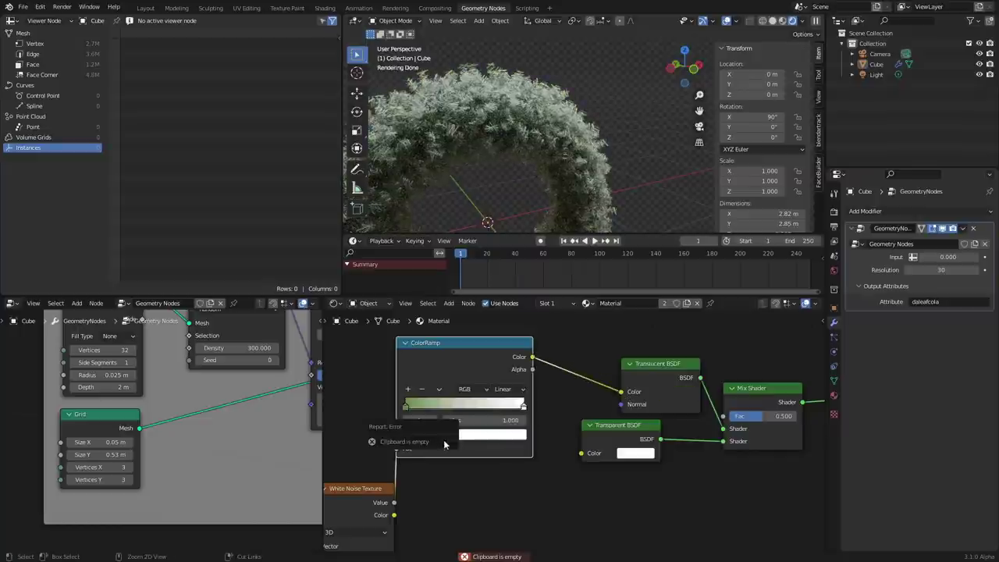
pyautogui.hotkey('ctrl', 'v')
# Change the ColorRamp's end stop to a desaturated yellowish green.
pyautogui.click(502, 437)
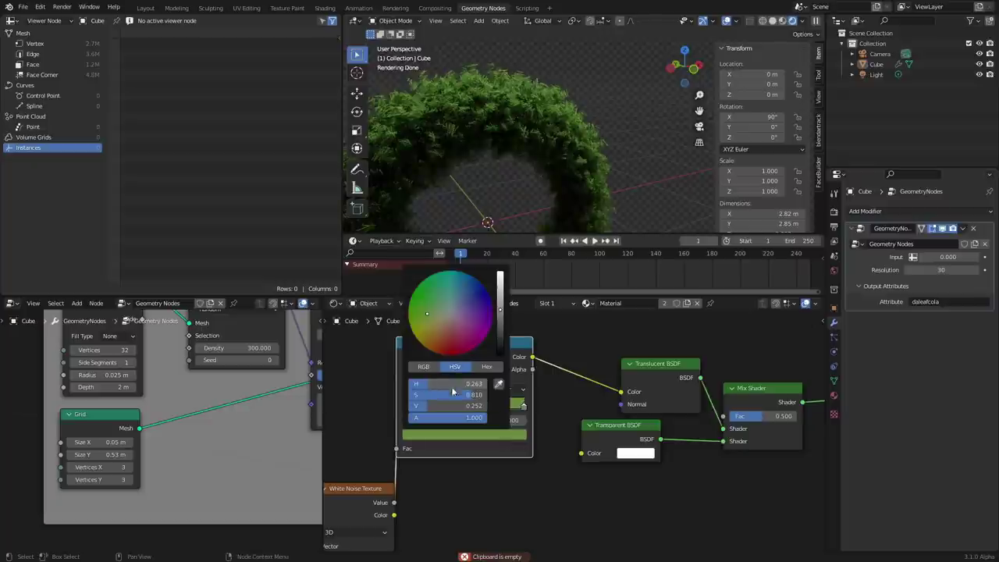
pyautogui.moveTo(451, 394); pyautogui.dragTo(420, 395)
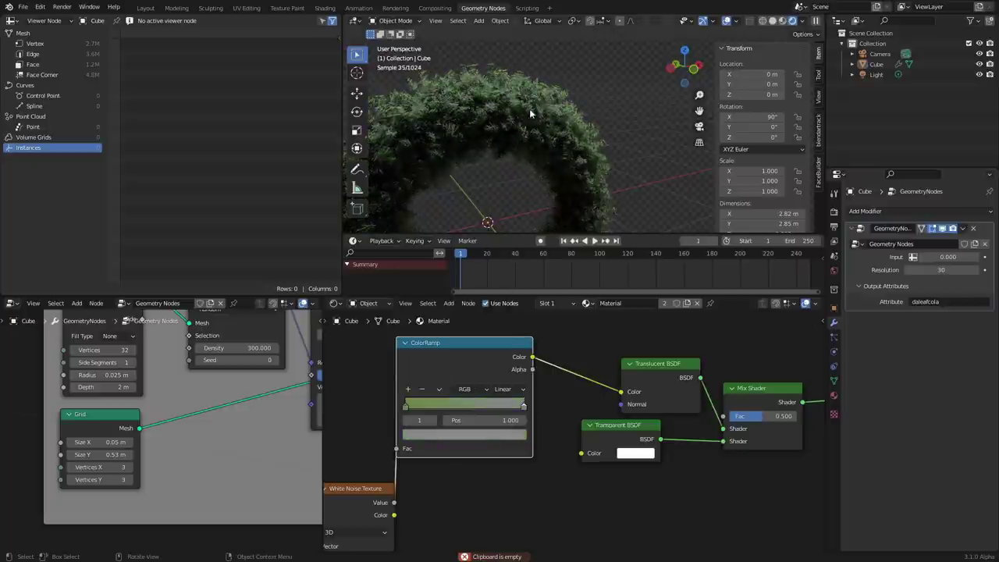
pyautogui.keyDown('shift'); pyautogui.moveTo(530, 109); pyautogui.dragTo(592, 93, button='middle'); pyautogui.keyUp('shift')
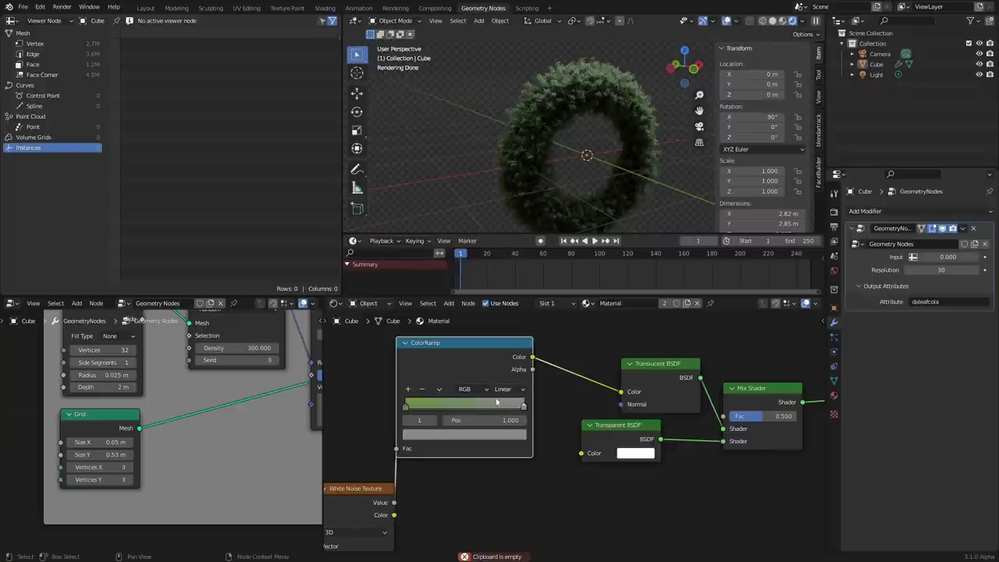
pyautogui.click(473, 434)
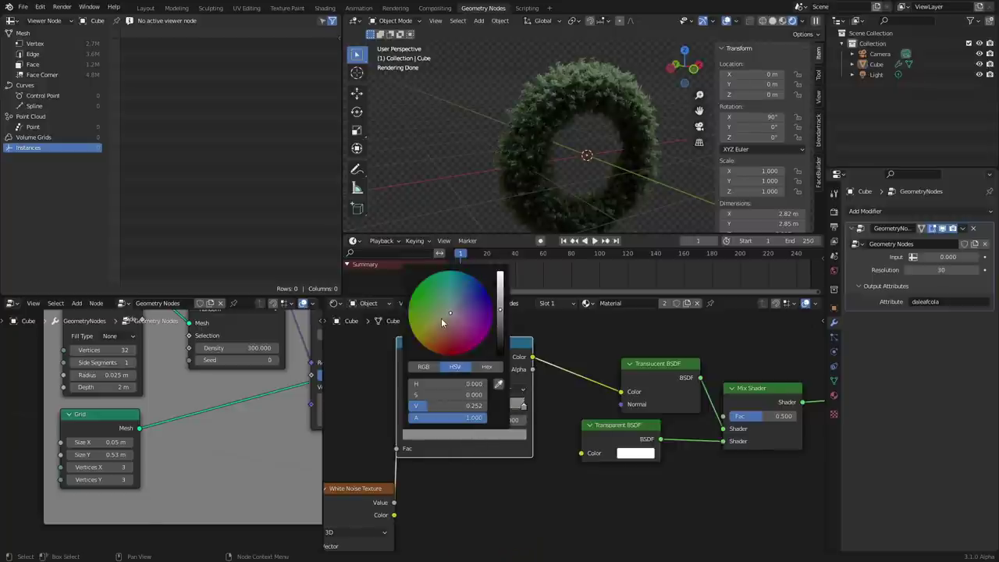
pyautogui.scroll(5, 559, 106)
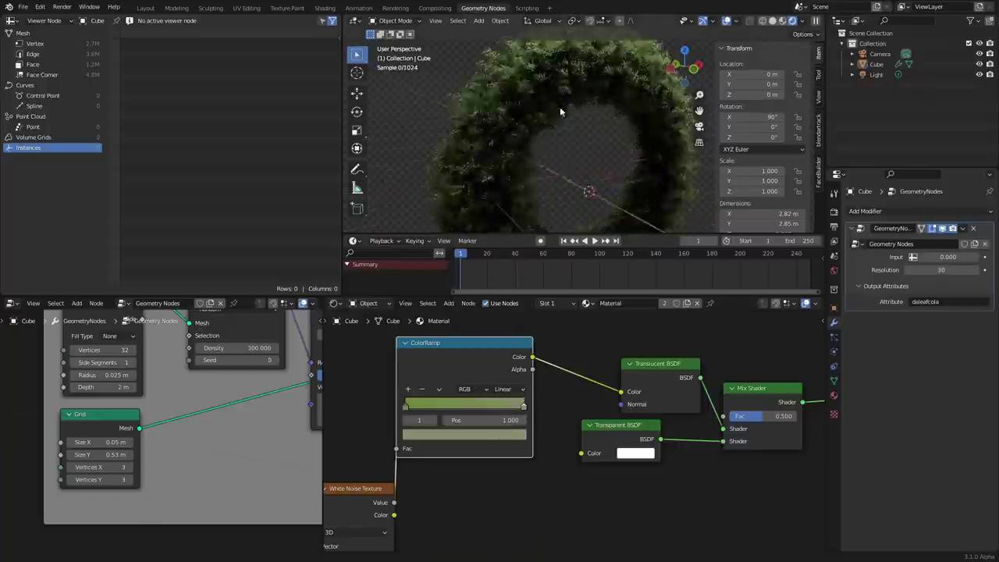
pyautogui.scroll(-5, 550, 89)
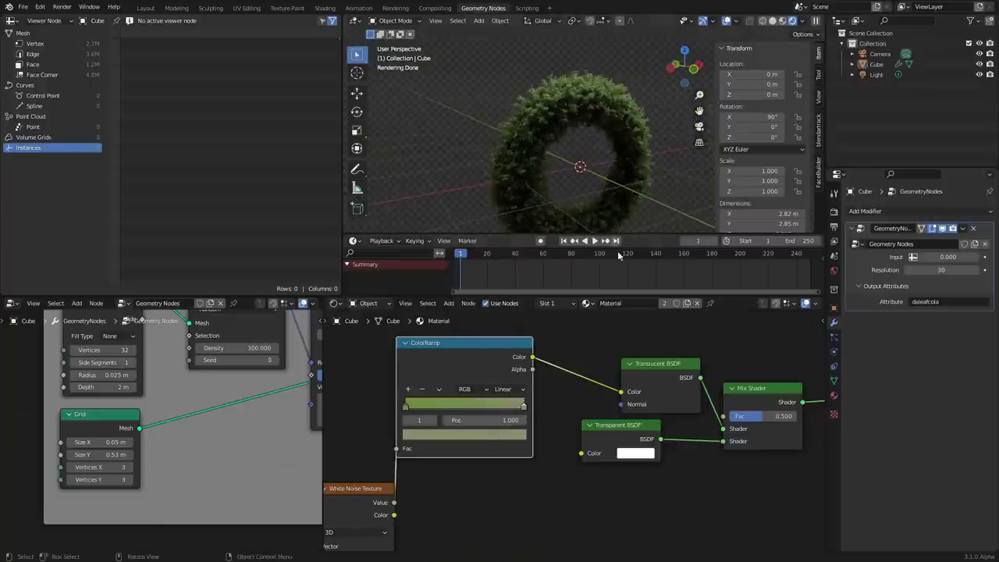
# Cut the ColorRamp's link to the Translucent BSDF to compare the wreath in plain green, and undo the cut.
pyautogui.keyDown('ctrl'); pyautogui.moveTo(593, 390); pyautogui.dragTo(590, 316, button='right'); pyautogui.keyUp('ctrl')
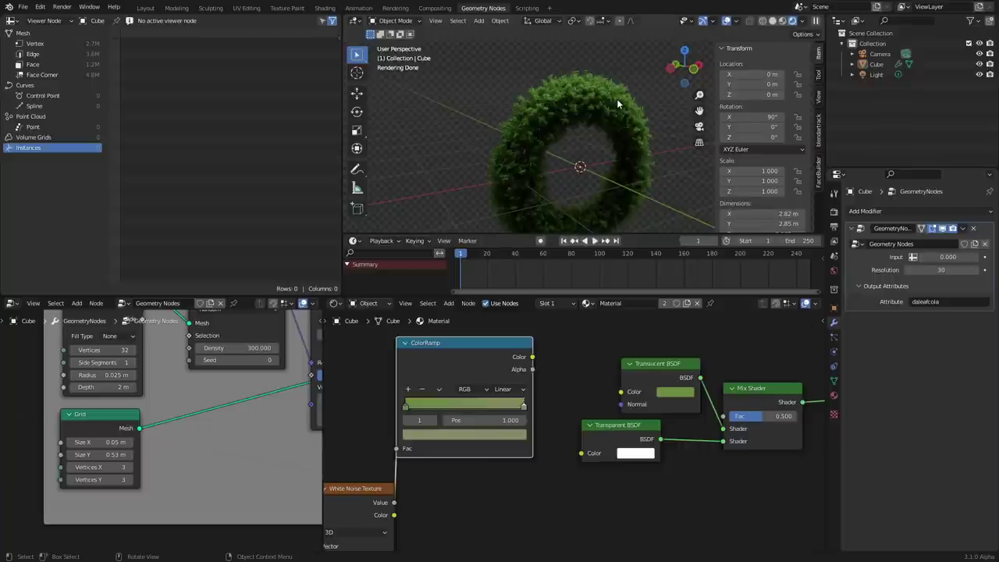
pyautogui.moveTo(574, 97); pyautogui.dragTo(610, 134, button='middle')
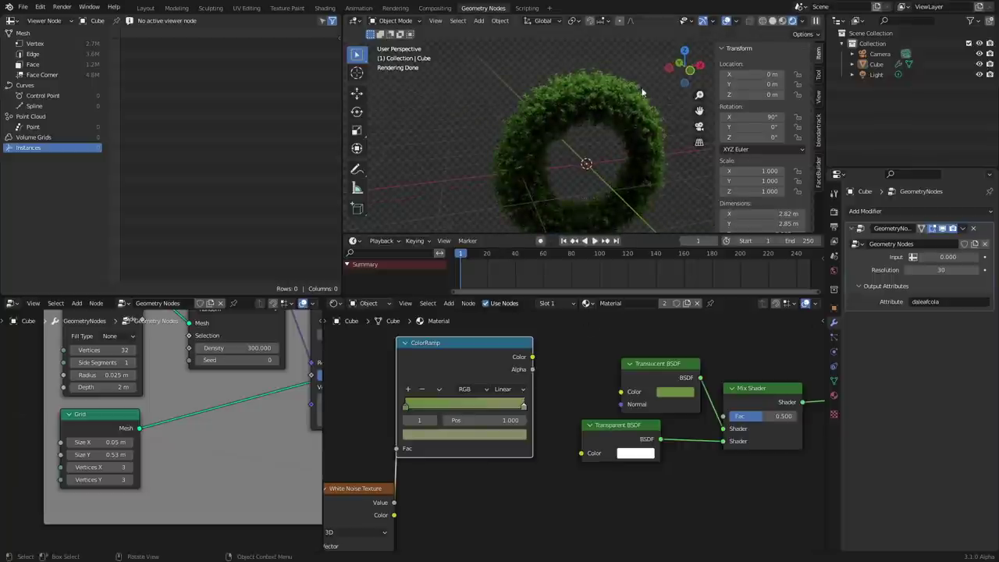
pyautogui.hotkey('ctrl', 'z')
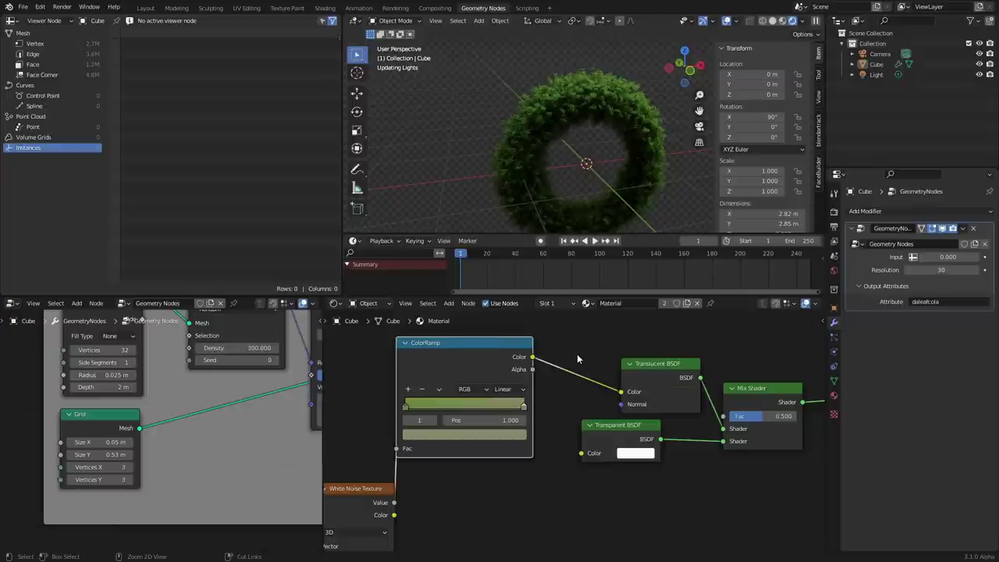
# Save the file demo.blend with the randomized leaf colours.
pyautogui.scroll(4, 534, 81)
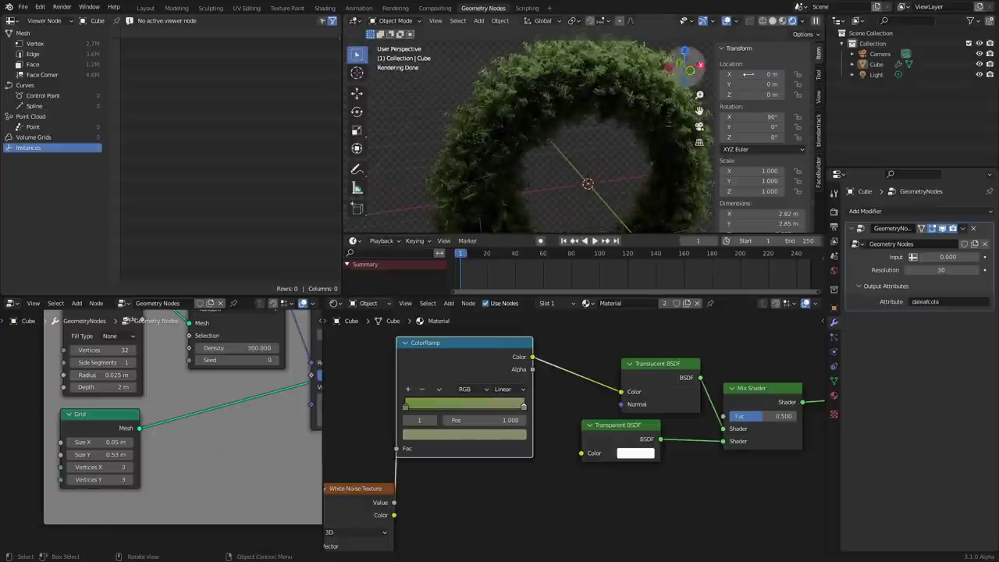
pyautogui.hotkey('ctrl', 's')
pyautogui.scroll(-4, 591, 144)
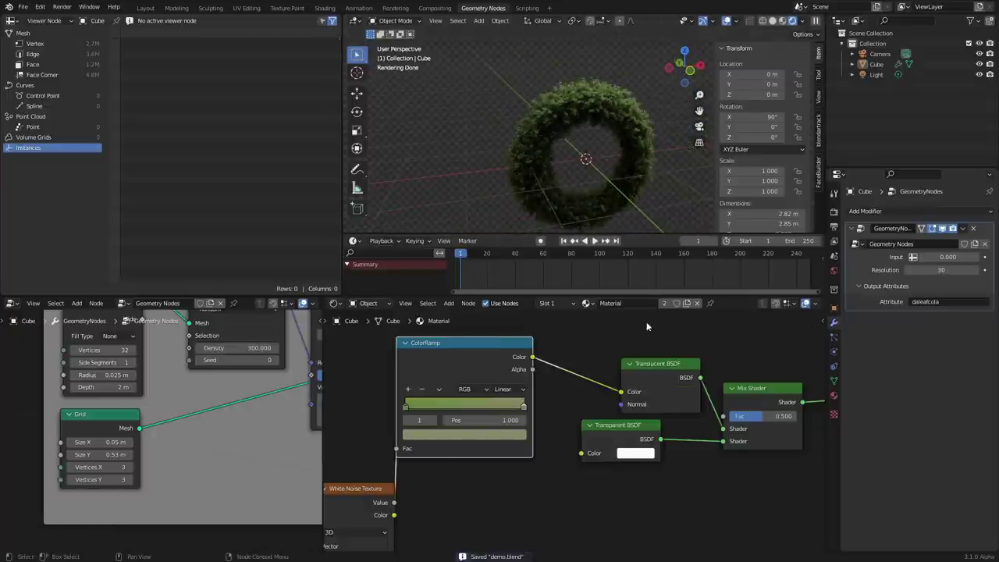
# Switch the White Noise Texture to 4D and set its W value to 0.890.
pyautogui.moveTo(629, 153); pyautogui.dragTo(632, 148, button='middle')
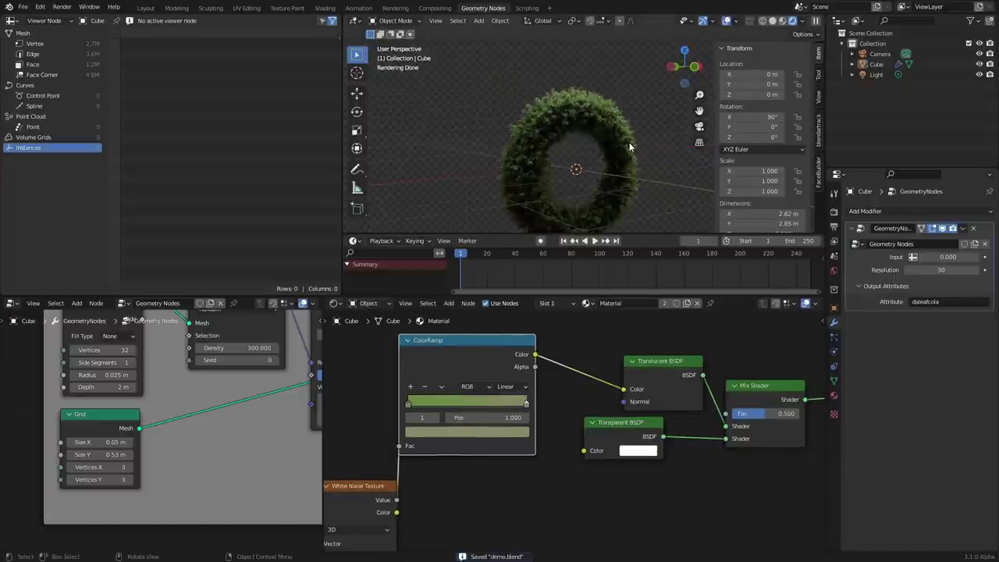
pyautogui.moveTo(348, 529); pyautogui.dragTo(477, 424, button='middle')
pyautogui.click(478, 424)
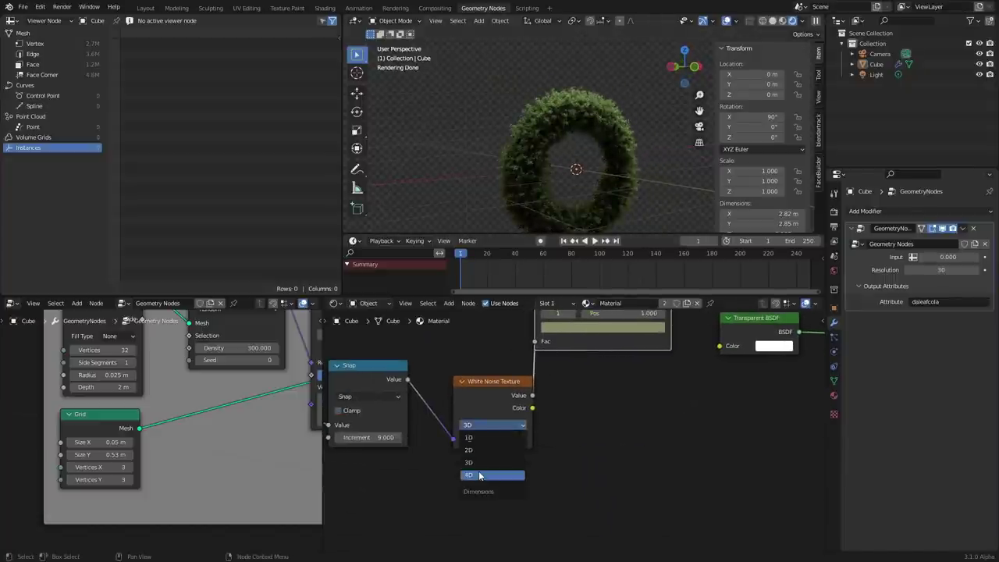
pyautogui.click(479, 476)
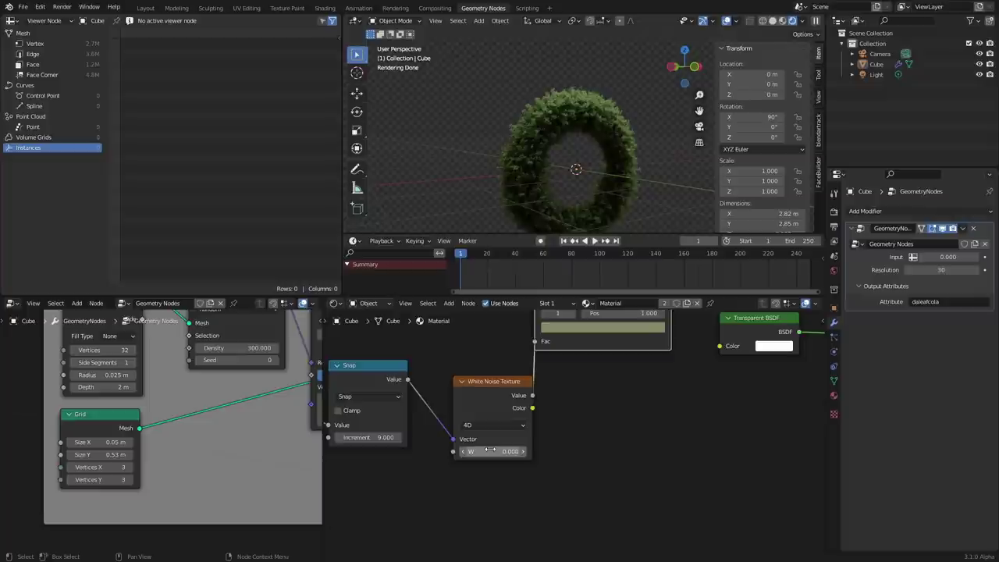
pyautogui.moveTo(492, 451); pyautogui.dragTo(541, 451)
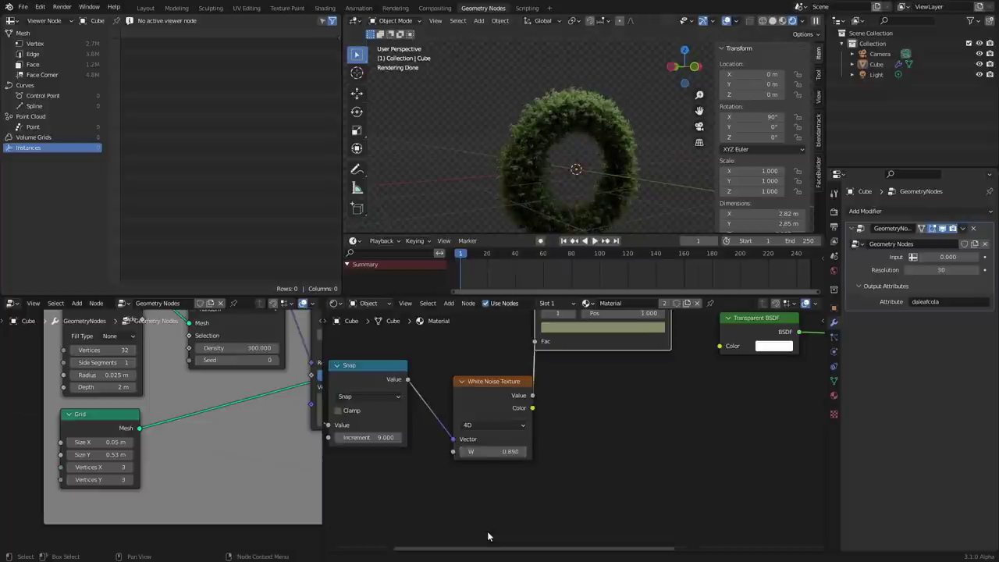
# Switch the White Noise Texture node to 3D in the foliage material.
pyautogui.click(483, 426)
pyautogui.click(486, 463)
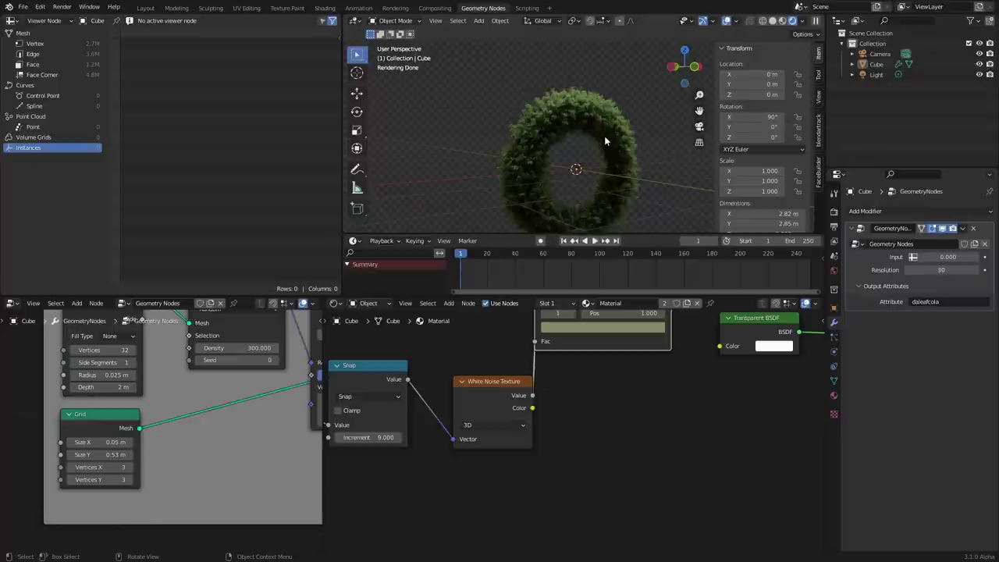
pyautogui.moveTo(603, 137)
pyautogui.mouseDown(button='middle')
pyautogui.moveTo(598, 153)
pyautogui.moveTo(587, 128)
pyautogui.mouseUp(button='middle')
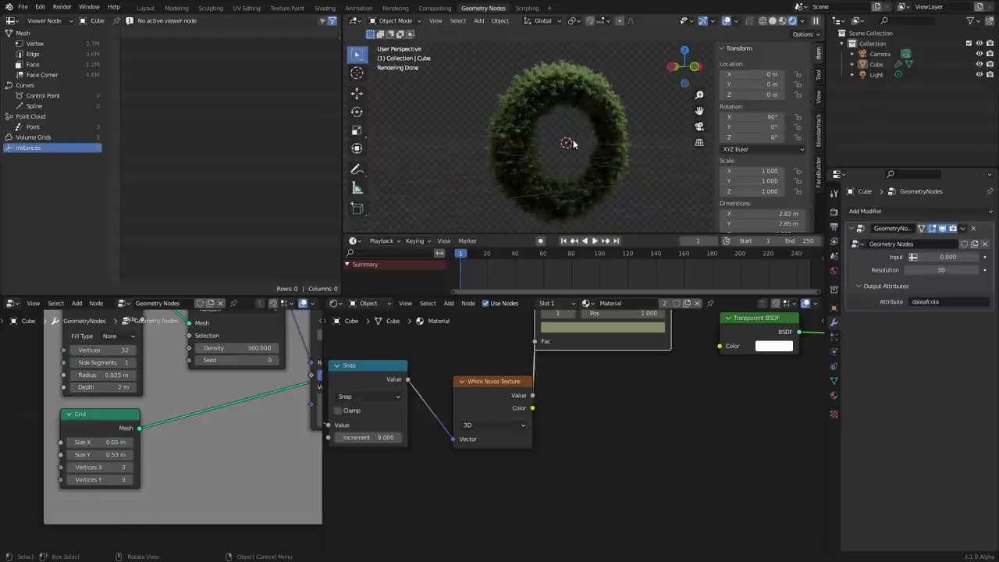
# Try a Resolution of 3 on the wreath's Geometry Nodes modifier, and set it back to 30.
pyautogui.scroll(1, 572, 144)
pyautogui.click(943, 270)
pyautogui.write('3')
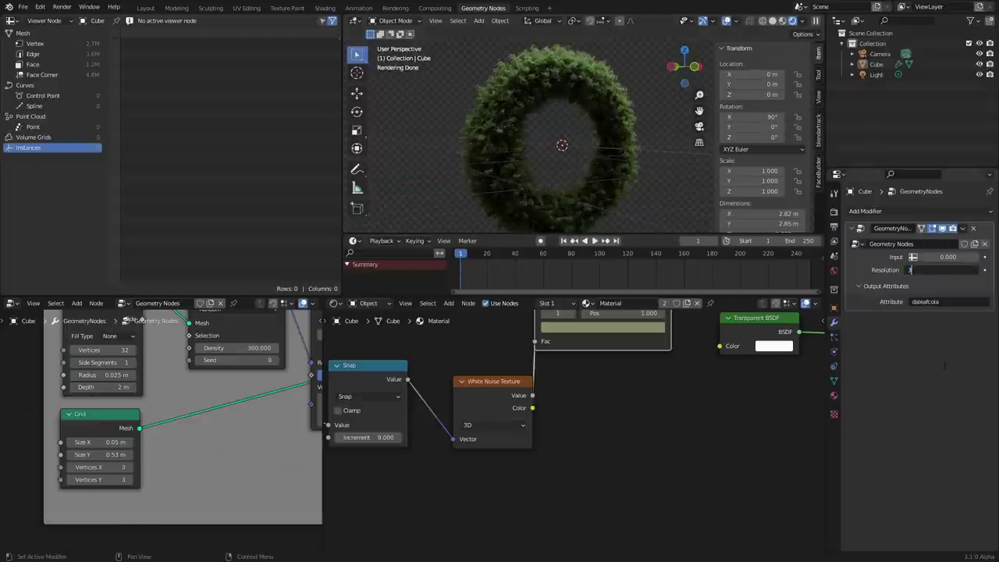
pyautogui.press('Return')
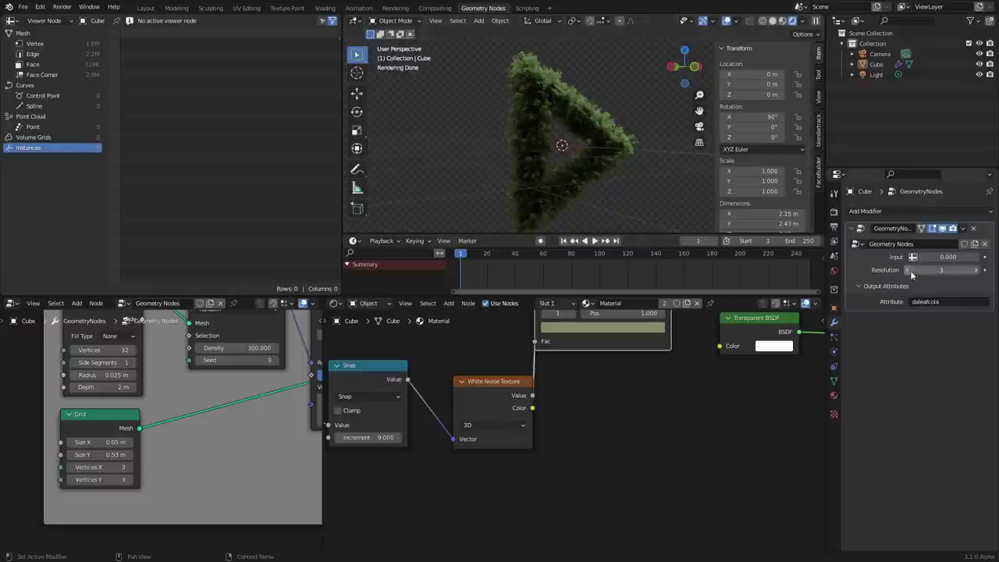
pyautogui.click(949, 268)
pyautogui.write('30')
pyautogui.press('Return')
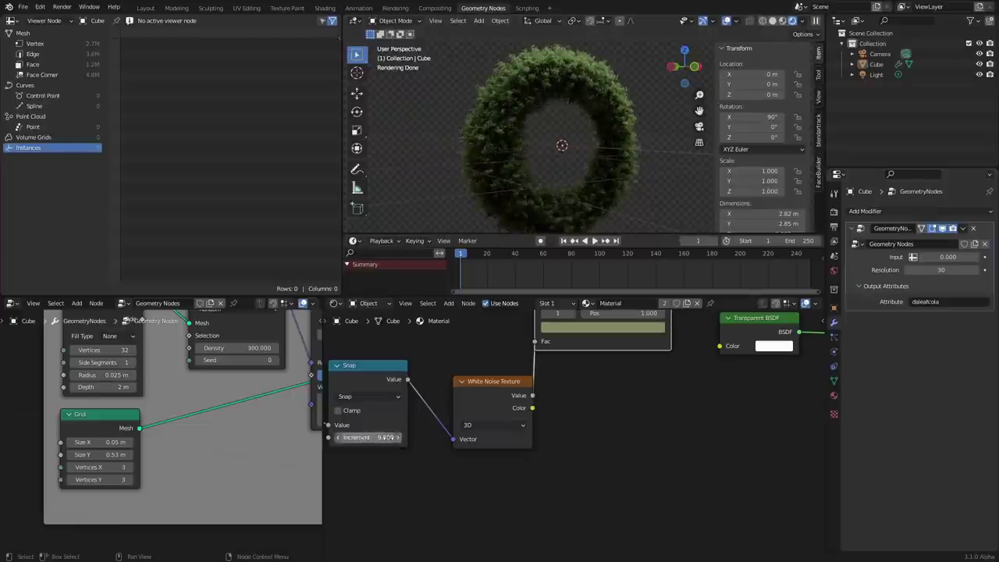
# Try 5 for the leaf Grid's Vertices X, examine the leaves up close, and undo the change.
pyautogui.moveTo(109, 469); pyautogui.dragTo(144, 459, button='middle')
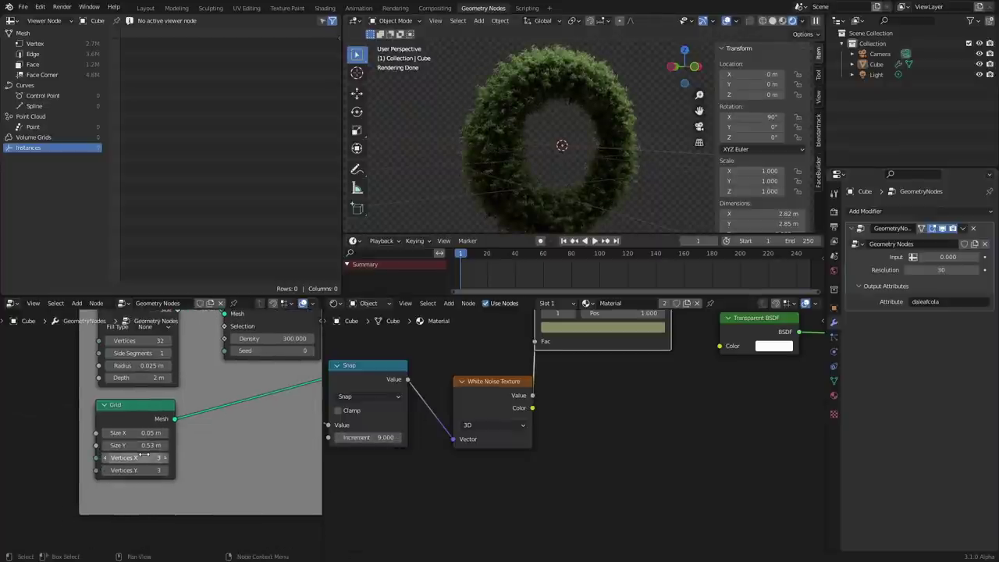
pyautogui.click(144, 457)
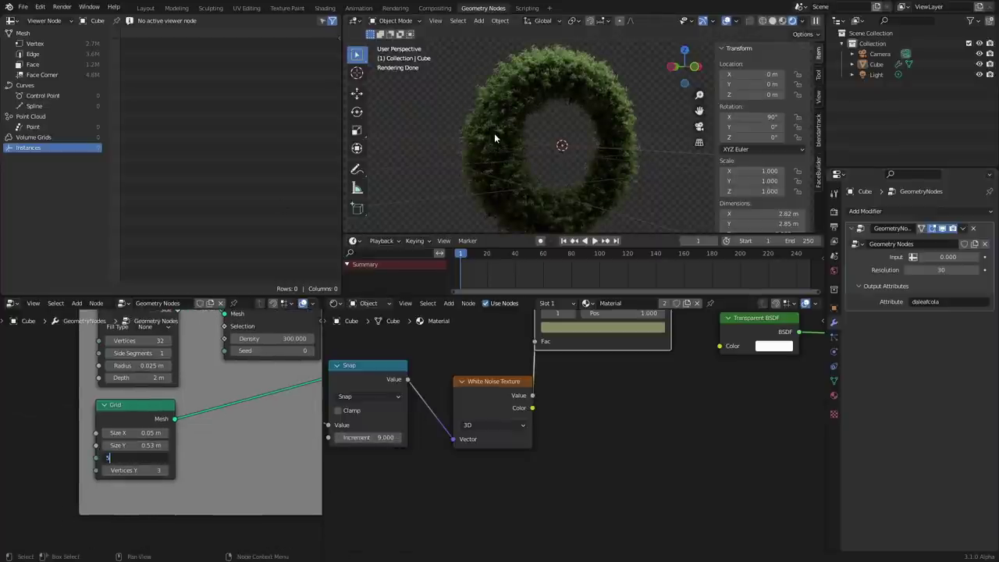
pyautogui.press('Return')
pyautogui.keyDown('shift'); pyautogui.moveTo(526, 125); pyautogui.dragTo(588, 159, button='middle'); pyautogui.keyUp('shift')
pyautogui.scroll(7, 549, 138)
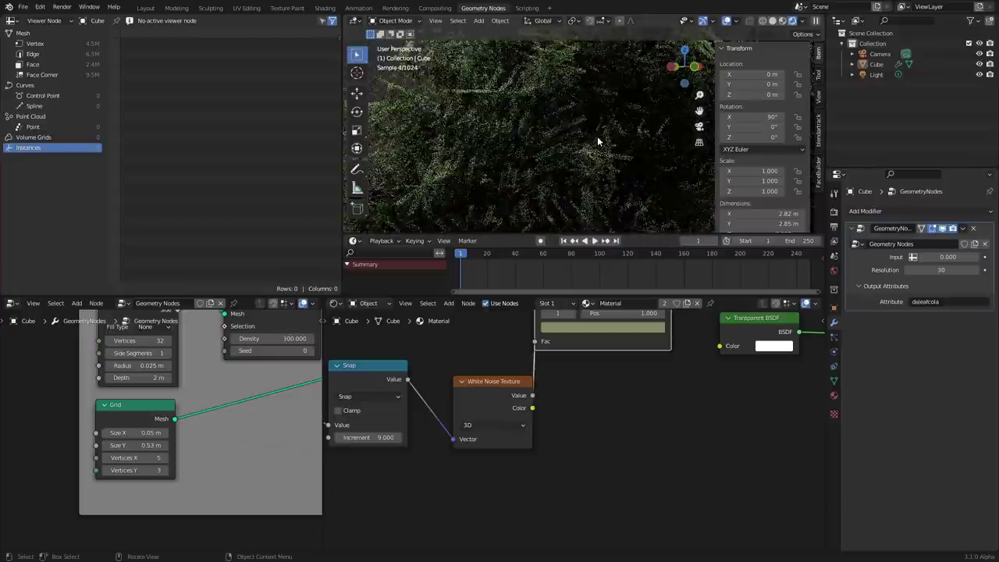
pyautogui.scroll(4, 598, 141)
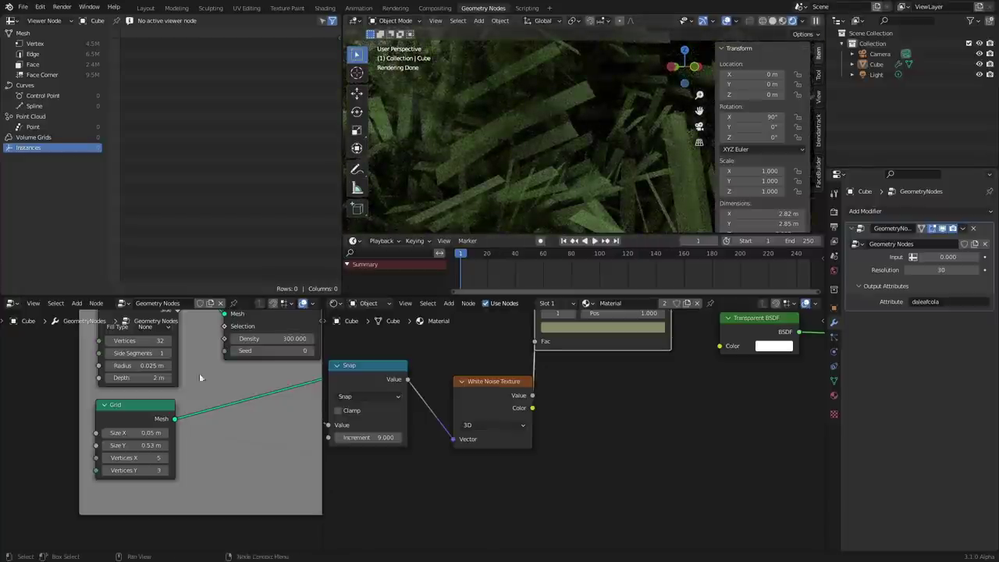
pyautogui.hotkey('ctrl', 'z')
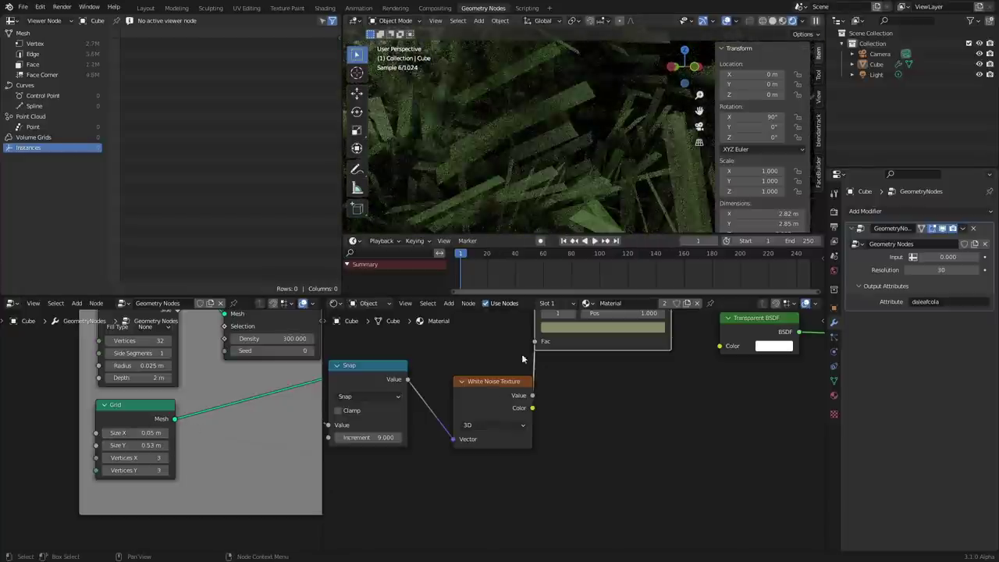
pyautogui.scroll(-5, 520, 174)
pyautogui.scroll(-3, 511, 175)
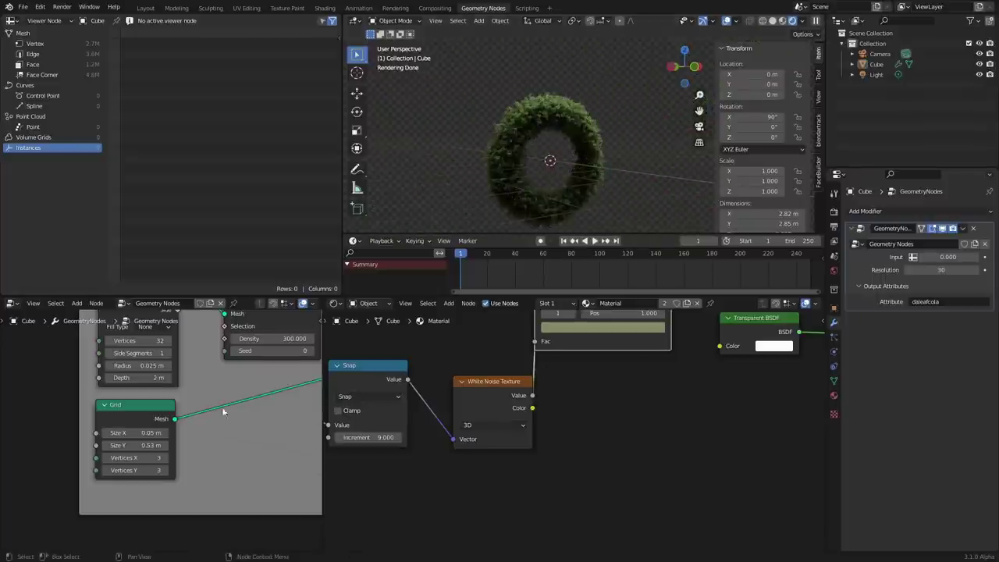
# Duplicate the wreath's Distribute Points on Faces node and place the copy above the original in an enlarged node editor.
pyautogui.scroll(-5, 221, 406)
pyautogui.moveTo(167, 341); pyautogui.dragTo(175, 413, button='middle')
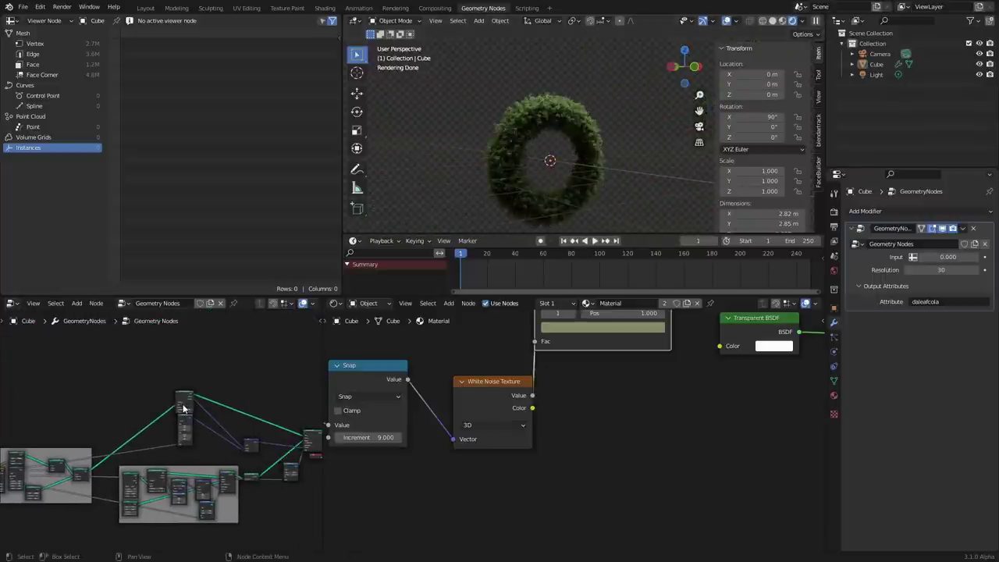
pyautogui.scroll(2, 180, 403)
pyautogui.scroll(3, 179, 383)
pyautogui.moveTo(194, 368); pyautogui.dragTo(183, 427, button='middle')
pyautogui.click(184, 428)
pyautogui.hotkey('shift', 'd')
pyautogui.moveTo(168, 363); pyautogui.dragTo(170, 368)
pyautogui.hotkey('ctrl', 'space')
pyautogui.moveTo(547, 101); pyautogui.dragTo(546, 164, button='middle')
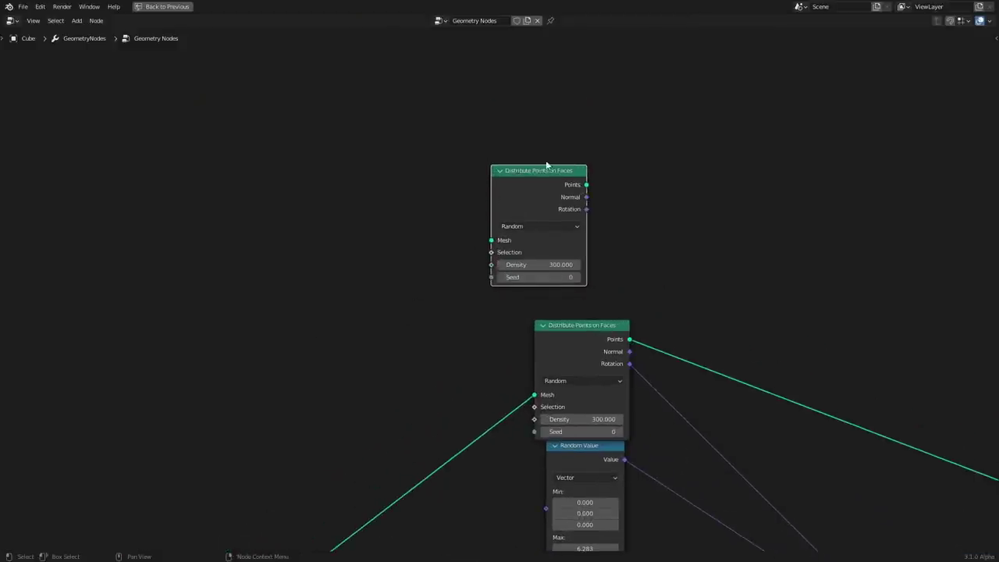
pyautogui.moveTo(541, 178); pyautogui.dragTo(573, 201)
# Connect the Curve to Mesh output to the duplicated Distribute Points on Faces node and set its Density to 50.
pyautogui.scroll(-3, 468, 251)
pyautogui.moveTo(335, 412); pyautogui.dragTo(351, 344, button='middle')
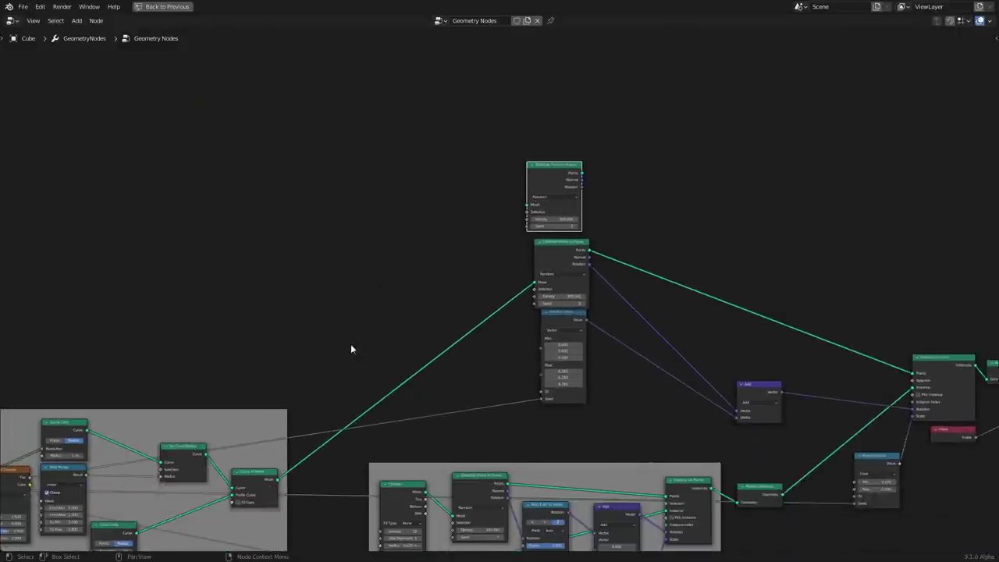
pyautogui.moveTo(277, 480); pyautogui.dragTo(528, 204)
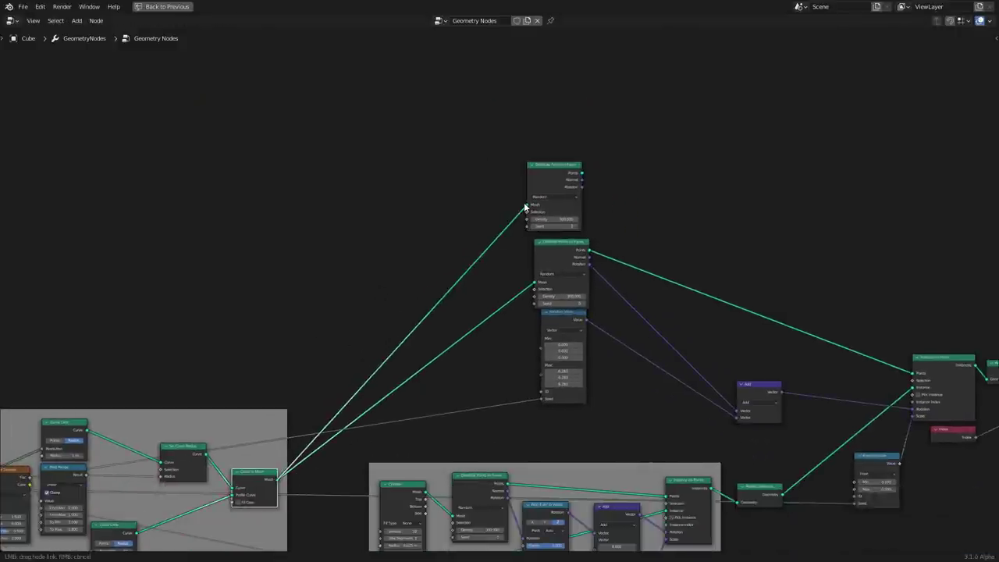
pyautogui.moveTo(385, 314); pyautogui.dragTo(656, 189, button='middle')
pyautogui.click(412, 302)
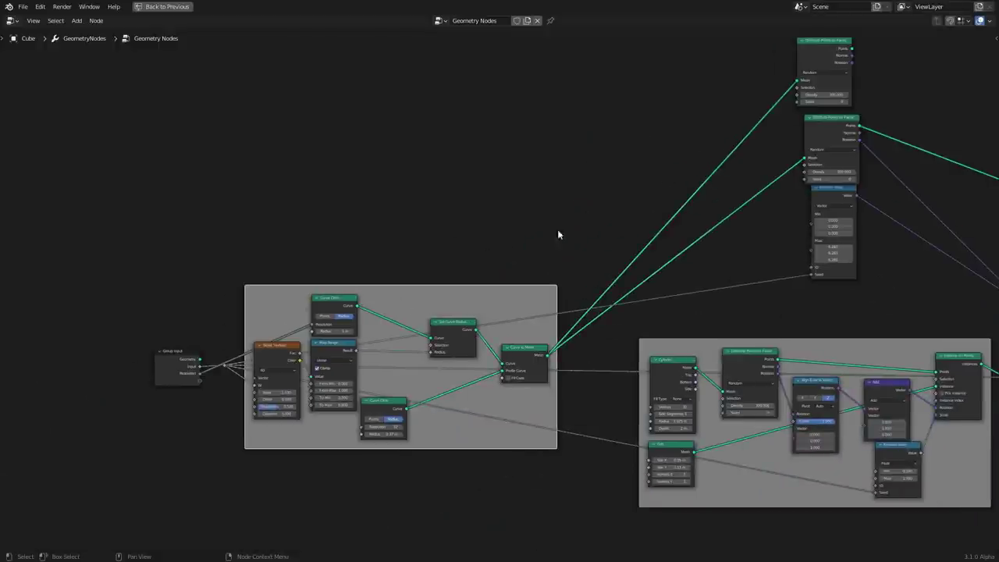
pyautogui.moveTo(657, 233); pyautogui.dragTo(364, 403, button='middle')
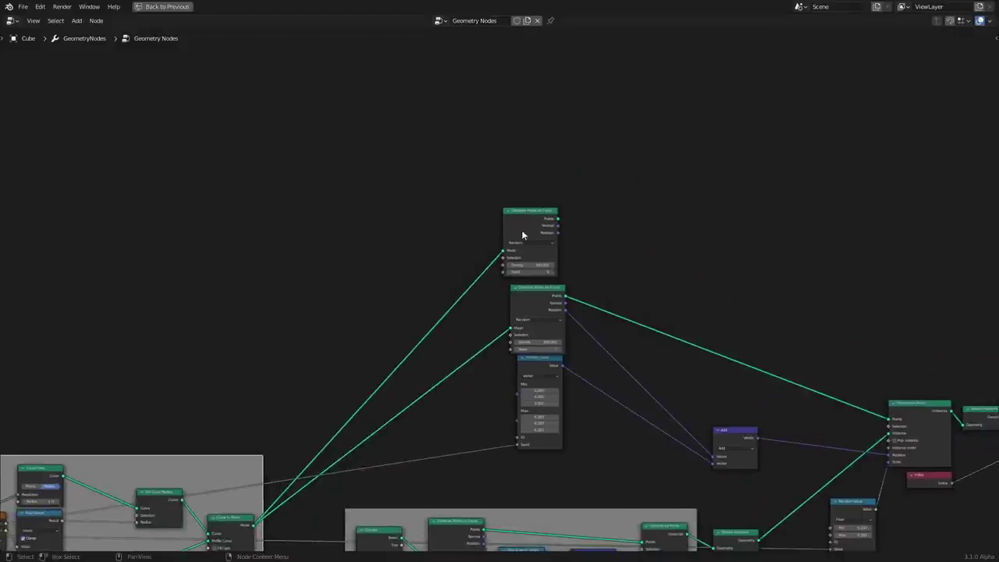
pyautogui.click(544, 265)
pyautogui.write('50')
pyautogui.press('Return')
# Add an Instance on Points node beside the duplicated Distribute Points on Faces node.
pyautogui.moveTo(603, 240); pyautogui.dragTo(437, 259, button='middle')
pyautogui.scroll(6, 439, 258)
pyautogui.hotkey('shift', 'a')
pyautogui.click(455, 171)
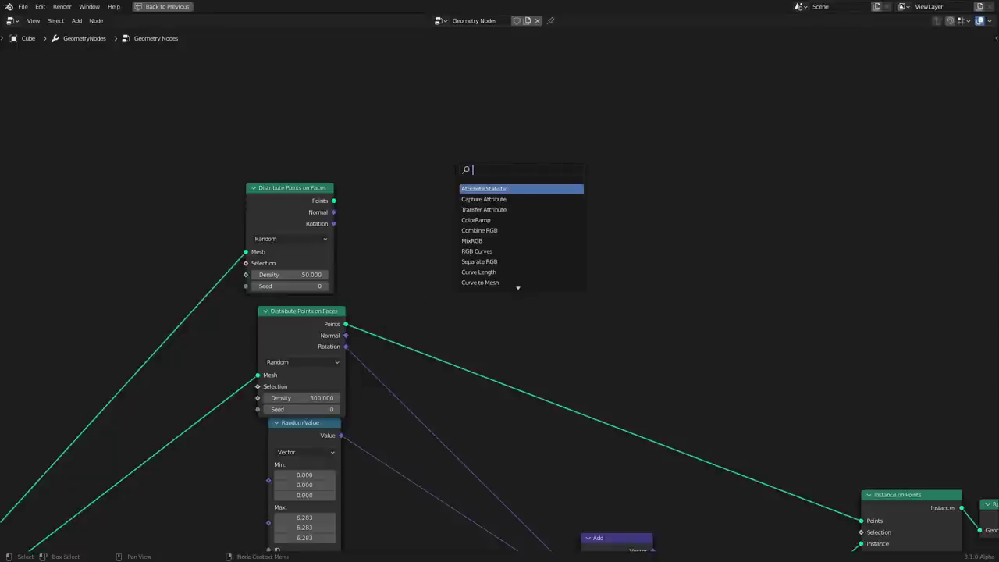
pyautogui.write('instan')
pyautogui.press('Down')
pyautogui.press('Down')
pyautogui.press('Down')
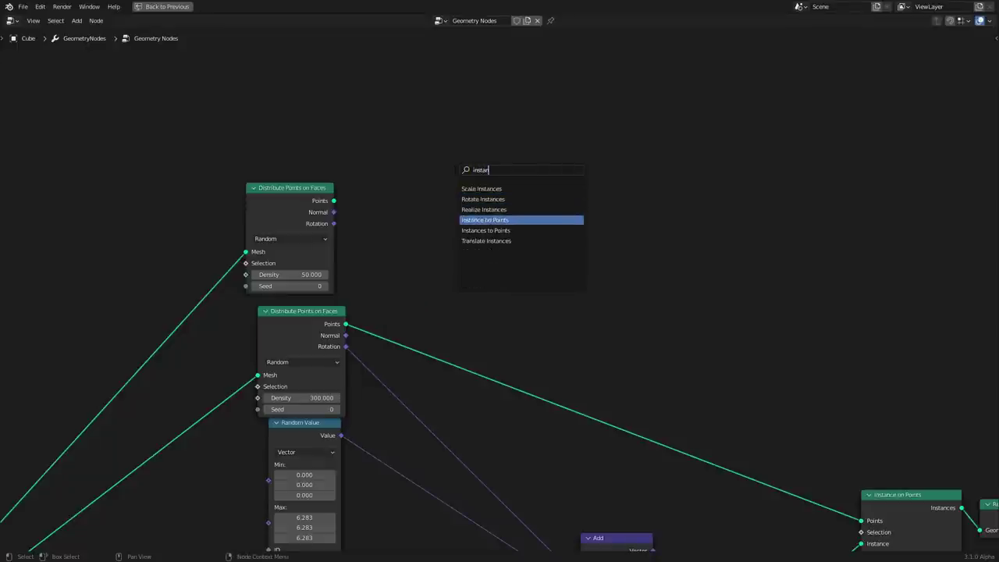
pyautogui.press('Return')
pyautogui.click(454, 169)
# Connect the duplicated distribution's Points to the new Instance on Points node and move that node further away.
pyautogui.keyDown('alt'); pyautogui.moveTo(323, 195); pyautogui.dragTo(475, 201, button='right'); pyautogui.keyUp('alt')
pyautogui.scroll(-6, 337, 204)
pyautogui.moveTo(337, 205); pyautogui.dragTo(473, 232, button='middle')
pyautogui.scroll(5, 570, 227)
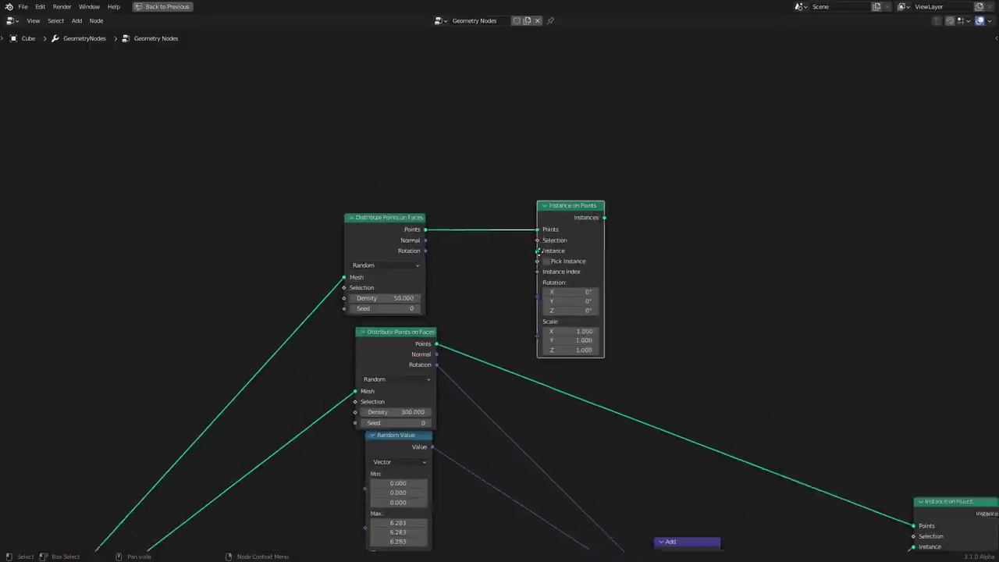
pyautogui.moveTo(579, 209); pyautogui.dragTo(493, 240, button='middle')
pyautogui.moveTo(495, 238); pyautogui.dragTo(612, 219)
# Add a UV Sphere node as the Instance of the new Instance on Points node, and save the file.
pyautogui.hotkey('shift', 'a')
pyautogui.click(488, 197)
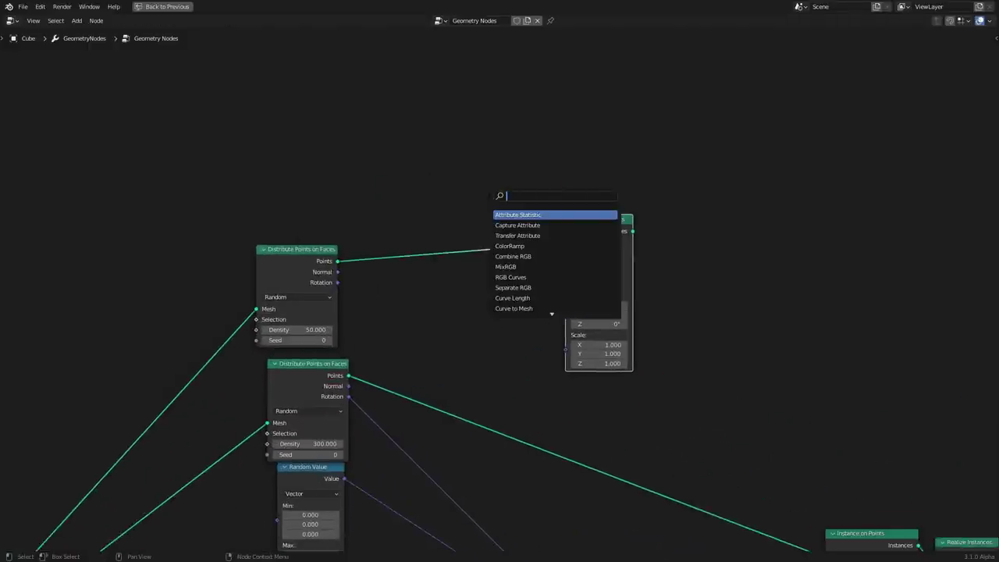
pyautogui.write('uv')
pyautogui.press('Return')
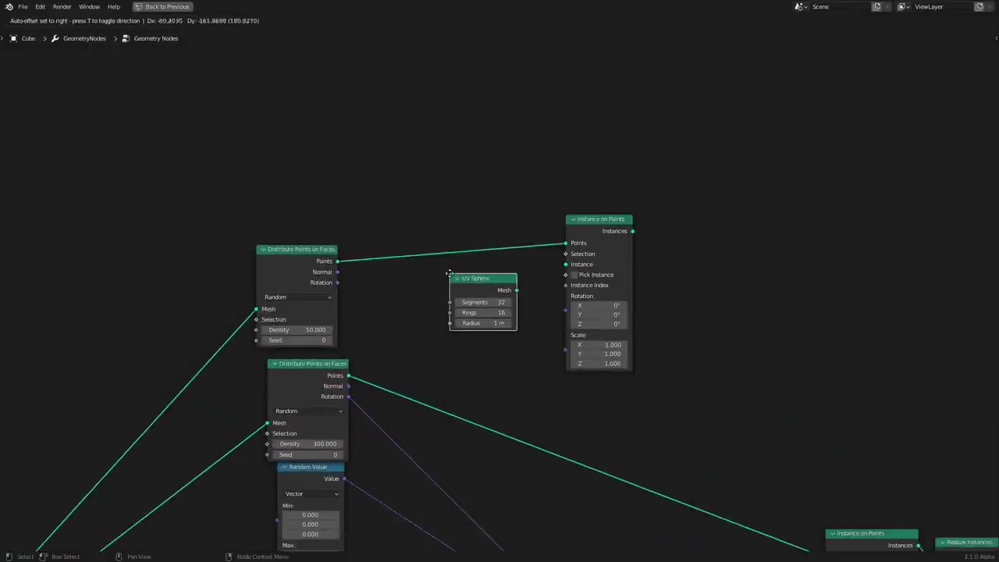
pyautogui.click(449, 273)
pyautogui.keyDown('alt'); pyautogui.moveTo(520, 290); pyautogui.dragTo(569, 265, button='right'); pyautogui.keyUp('alt')
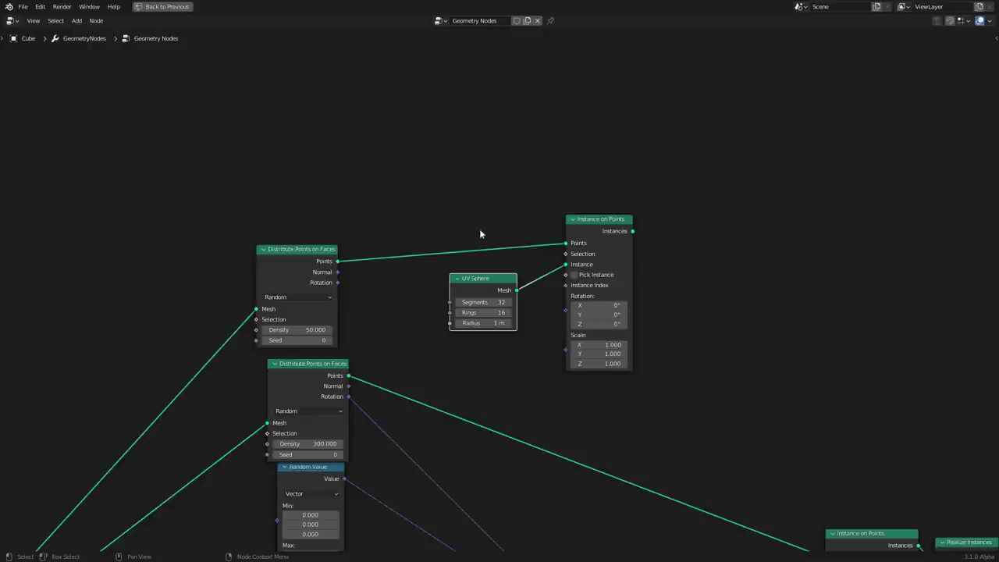
pyautogui.hotkey('ctrl', 's')
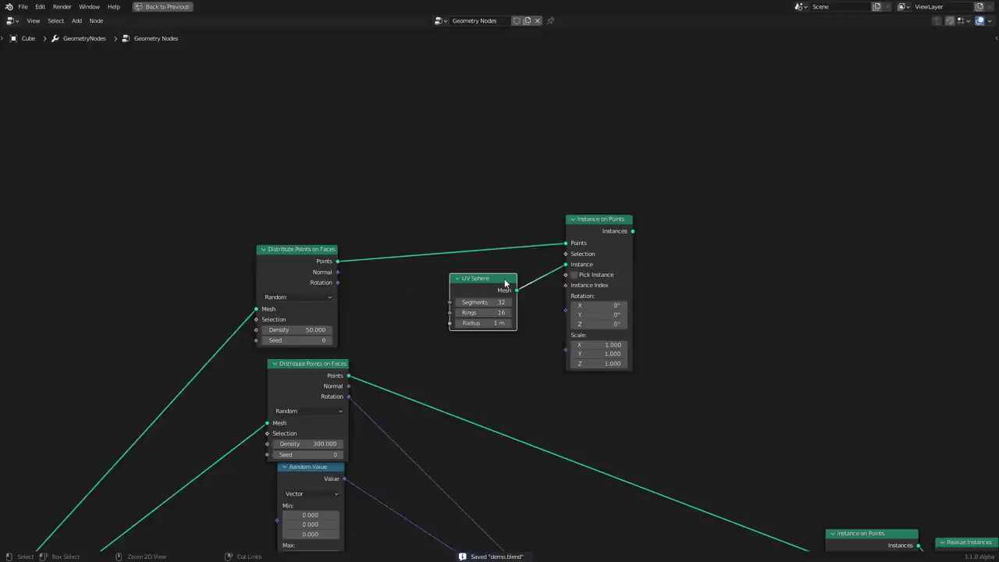
# Restore the full workspace layout and preview the new Instance on Points node's output in the viewport.
pyautogui.hotkey('ctrl', 'space')
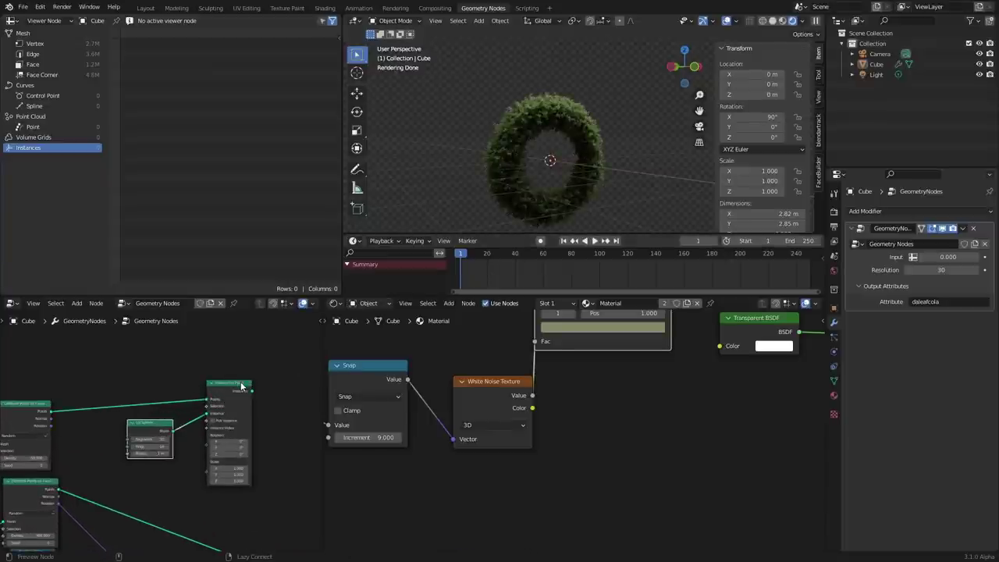
pyautogui.moveTo(262, 398); pyautogui.dragTo(125, 353, button='middle')
pyautogui.keyDown('ctrl'); pyautogui.keyDown('shift'); pyautogui.click(105, 355); pyautogui.keyUp('shift'); pyautogui.keyUp('ctrl')
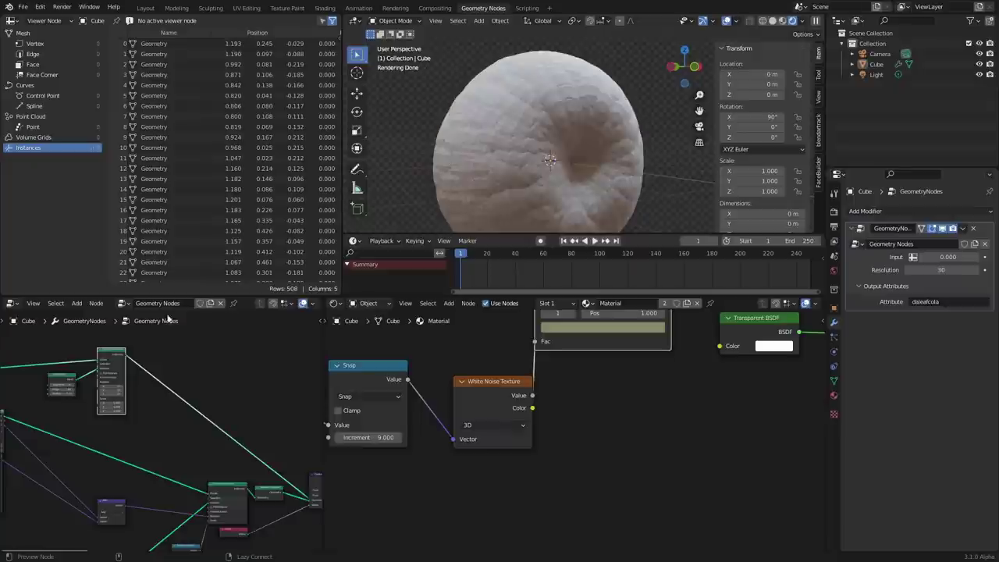
# Set the UV Sphere's Radius to 0.5 m, and reduce it further to 0.25 m.
pyautogui.scroll(5, 126, 408)
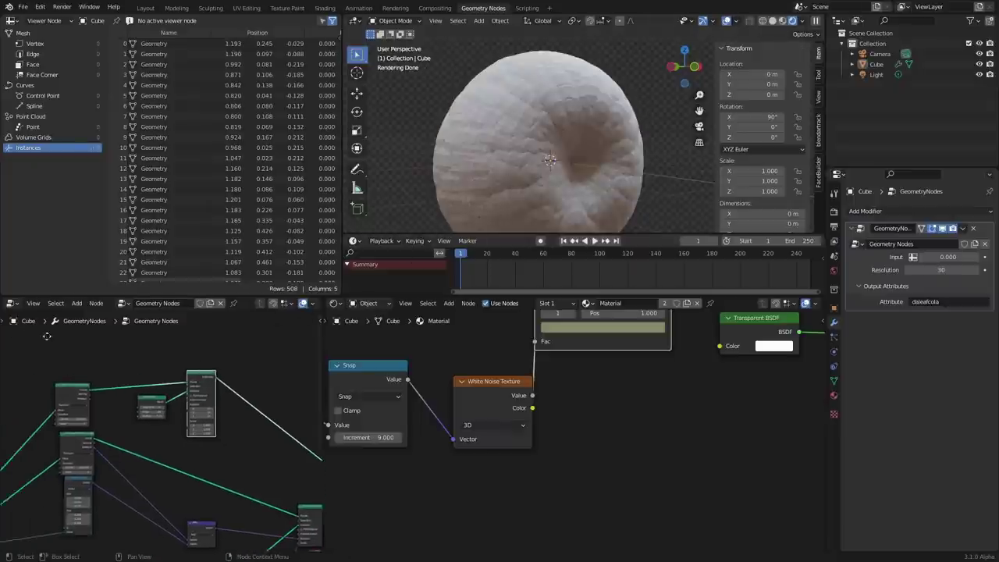
pyautogui.scroll(2, 155, 415)
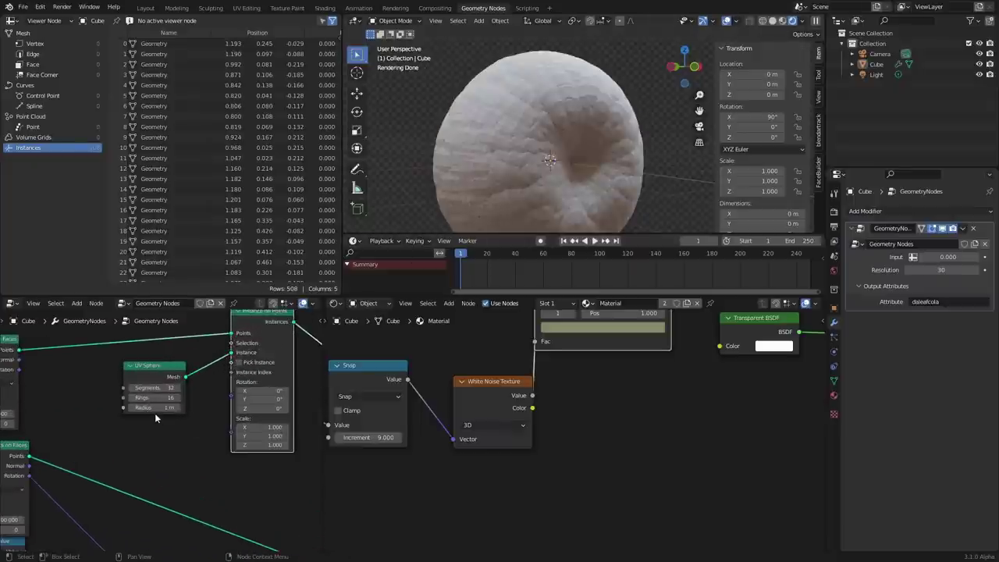
pyautogui.click(155, 410)
pyautogui.write('.5')
pyautogui.press('Return')
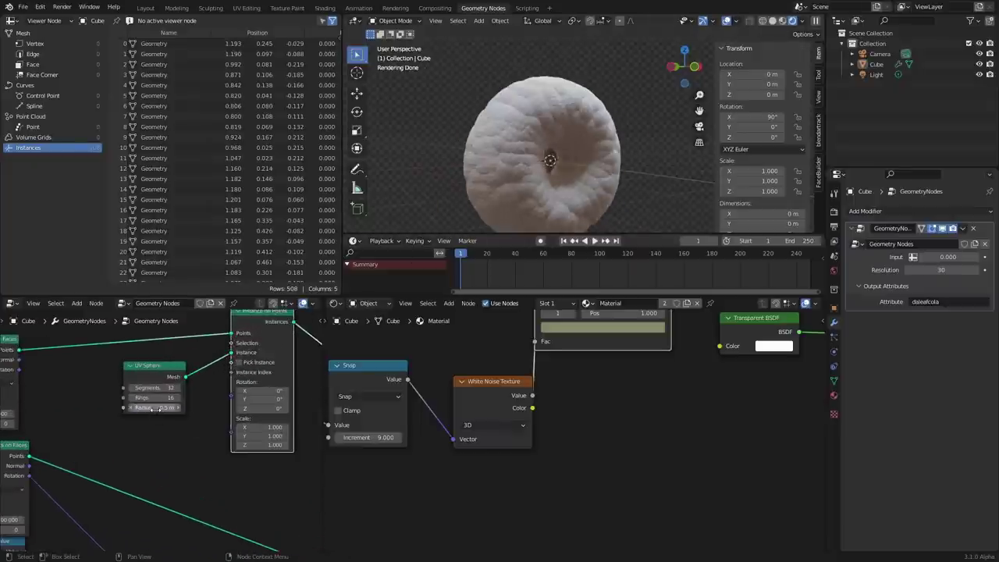
pyautogui.click(144, 408)
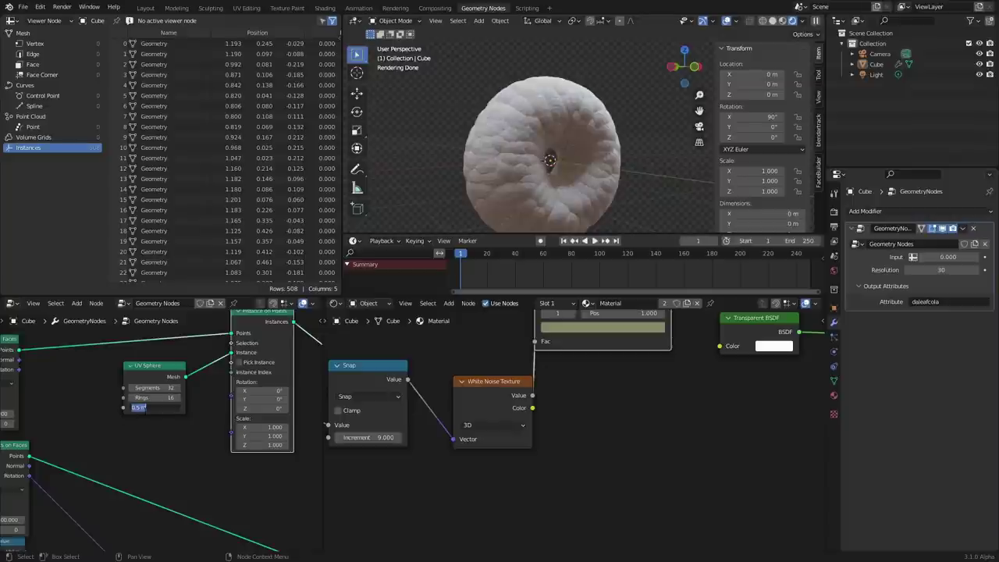
pyautogui.write('0.25')
pyautogui.press('Return')
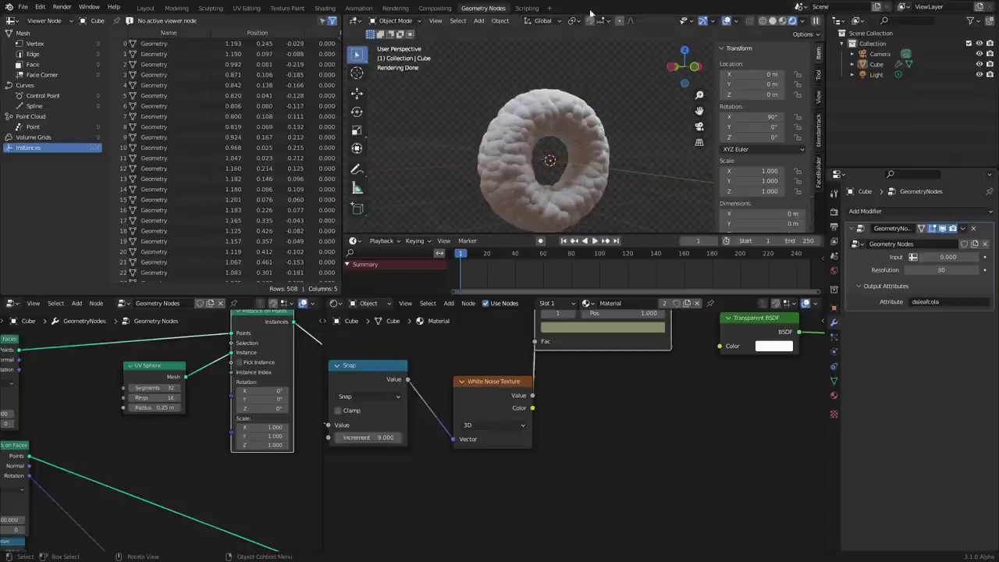
# Set the Density of the Distribute Points on Faces node feeding the sphere instances to 10.
pyautogui.moveTo(57, 410); pyautogui.dragTo(211, 430, button='middle')
pyautogui.click(133, 434)
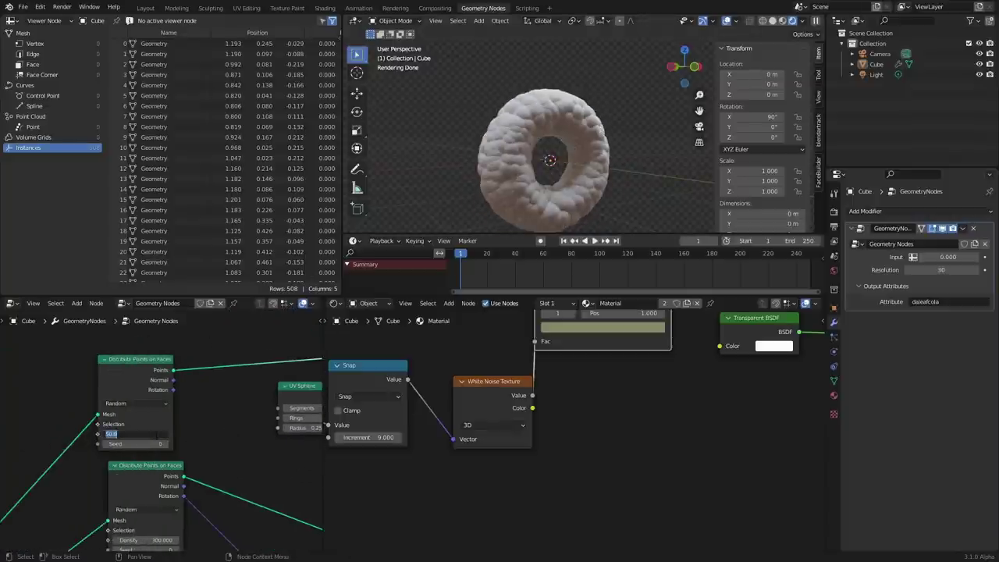
pyautogui.write('10')
pyautogui.press('Return')
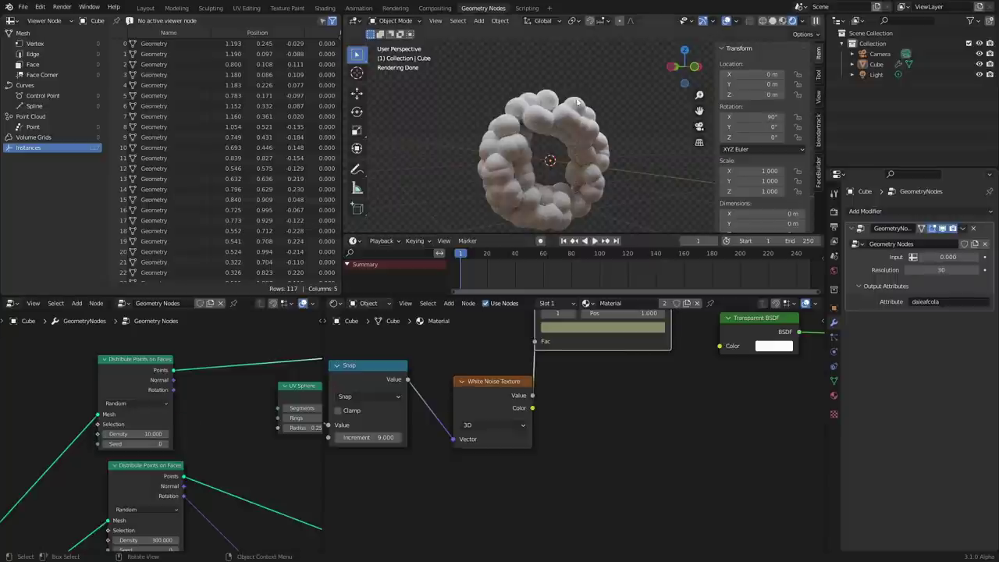
pyautogui.scroll(-6, 214, 429)
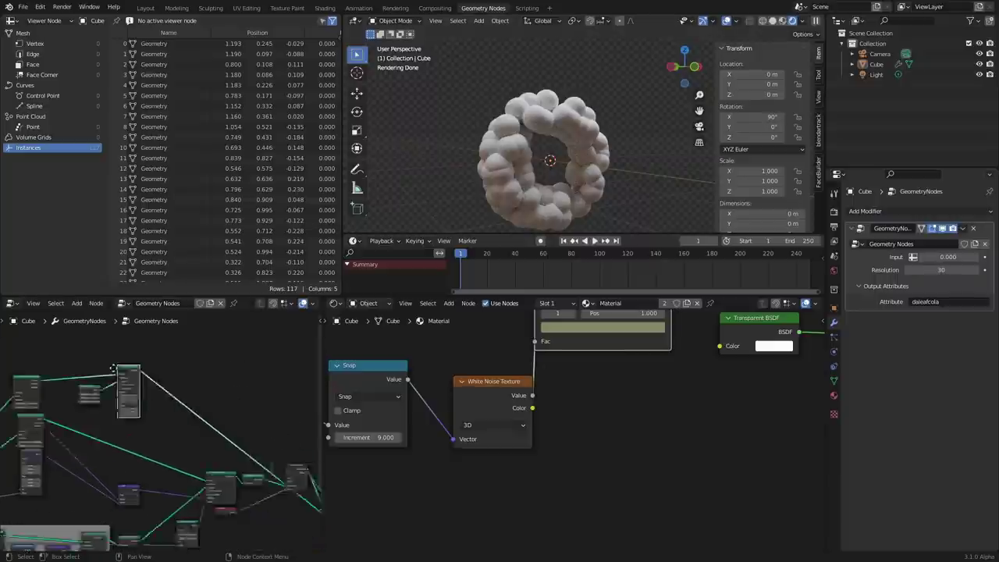
pyautogui.moveTo(211, 411); pyautogui.dragTo(193, 399, button='middle')
pyautogui.scroll(3, 241, 467)
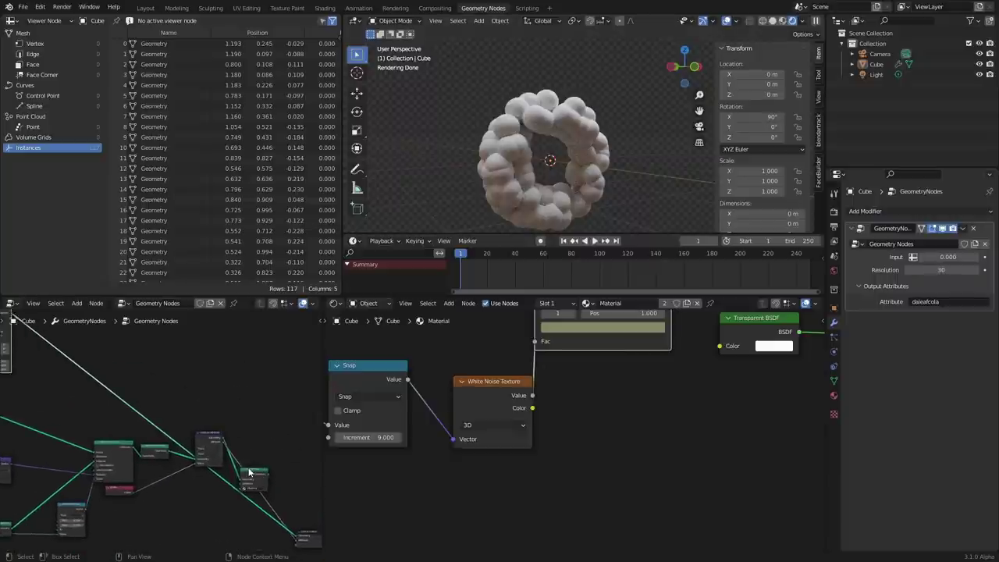
# Make room before the Group Output, and combine the leaf branch with the sphere instances through a Join Geometry node.
pyautogui.moveTo(252, 473); pyautogui.dragTo(256, 449)
pyautogui.moveTo(232, 444); pyautogui.dragTo(161, 421, button='middle')
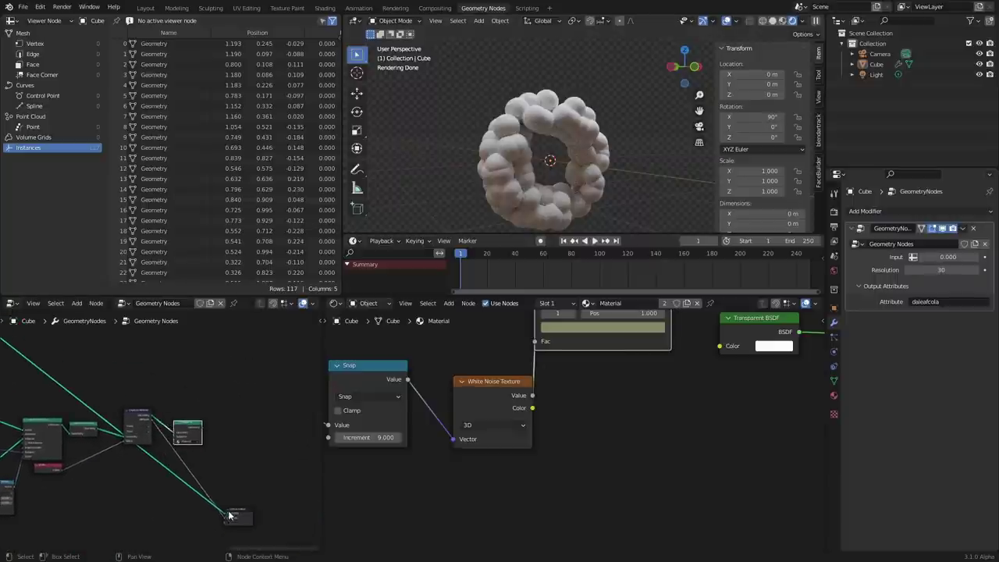
pyautogui.moveTo(234, 517); pyautogui.dragTo(278, 496)
pyautogui.scroll(-5, 190, 437)
pyautogui.moveTo(190, 437); pyautogui.dragTo(233, 467, button='middle')
pyautogui.keyDown('ctrl'); pyautogui.keyDown('shift'); pyautogui.moveTo(232, 467); pyautogui.dragTo(72, 377, button='right'); pyautogui.keyUp('shift'); pyautogui.keyUp('ctrl')
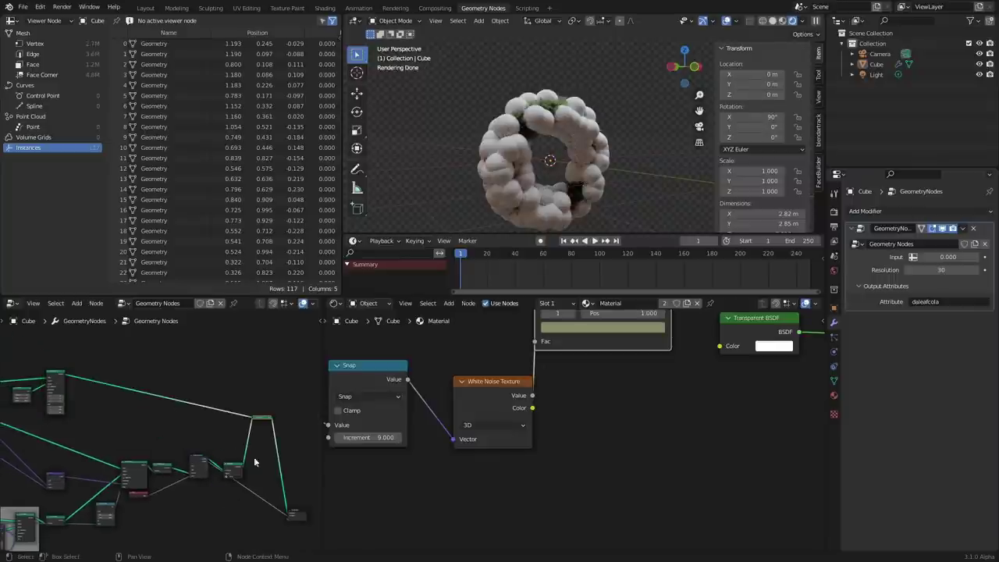
pyautogui.scroll(4, 568, 115)
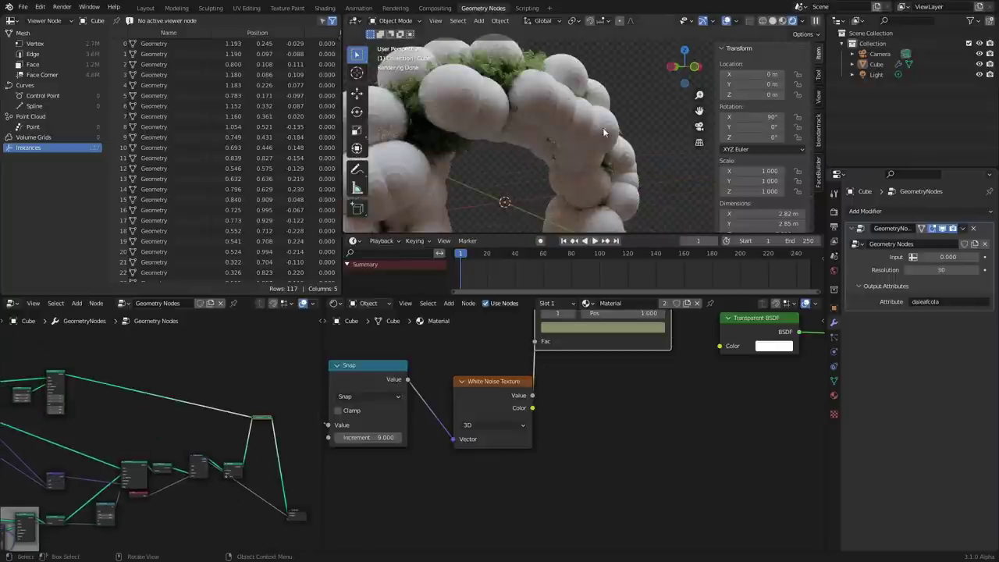
pyautogui.scroll(2, 162, 399)
pyautogui.scroll(1, 161, 398)
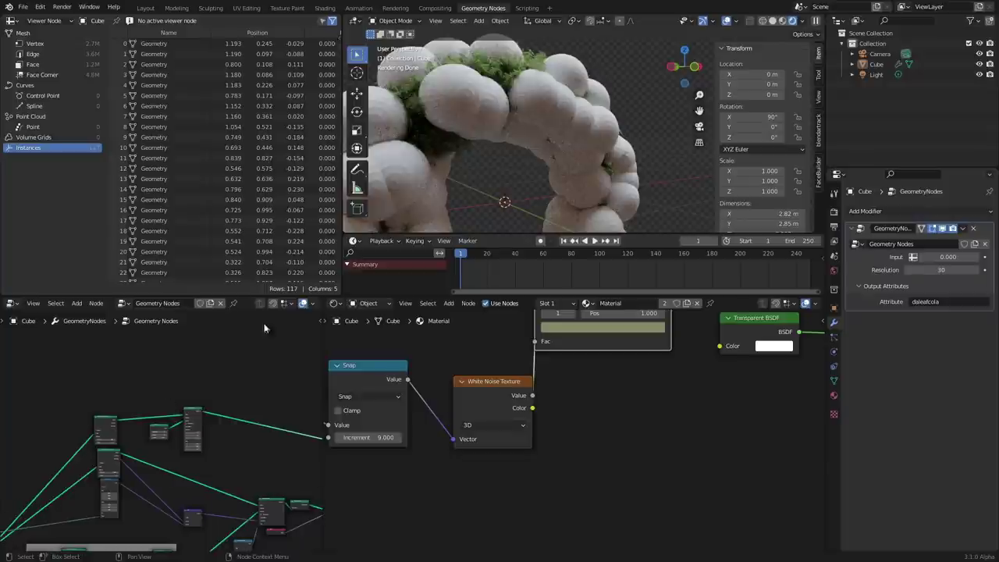
# Insert a Set Shade Smooth node between the UV Sphere and its Instance on Points node, and save the file.
pyautogui.scroll(3, 194, 424)
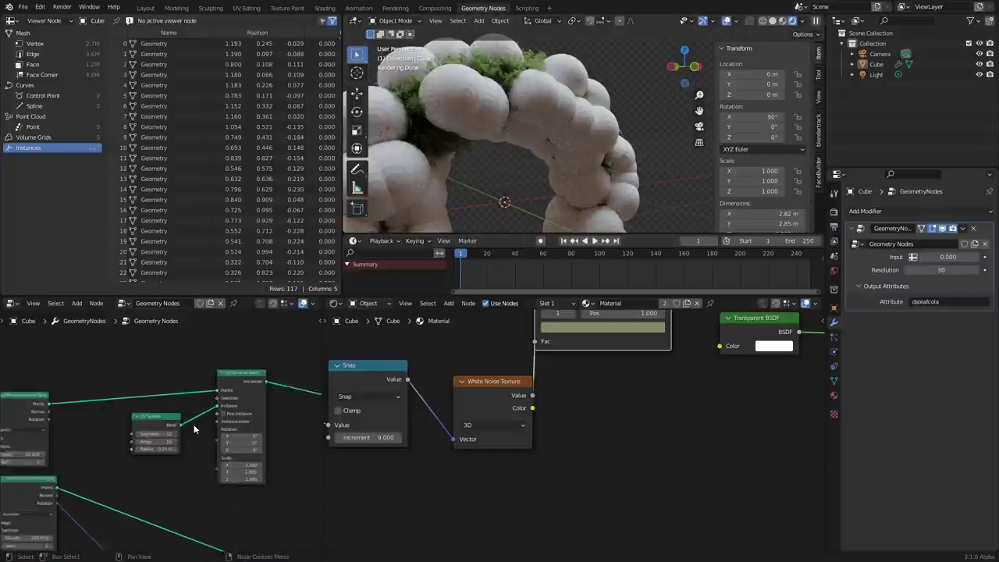
pyautogui.scroll(6, 390, 135)
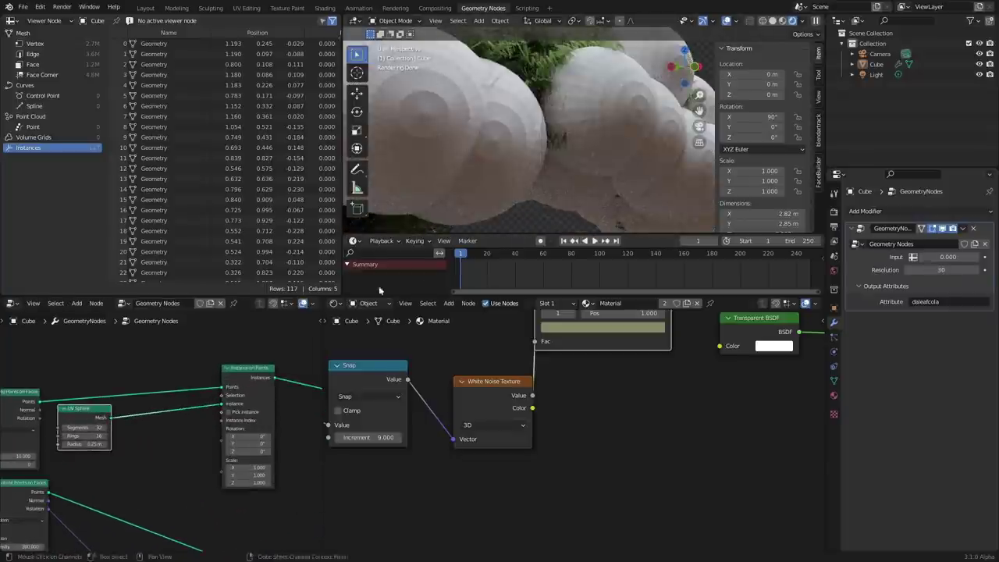
pyautogui.hotkey('shift', 'a')
pyautogui.moveTo(154, 368)
pyautogui.click(131, 347)
pyautogui.write('sha')
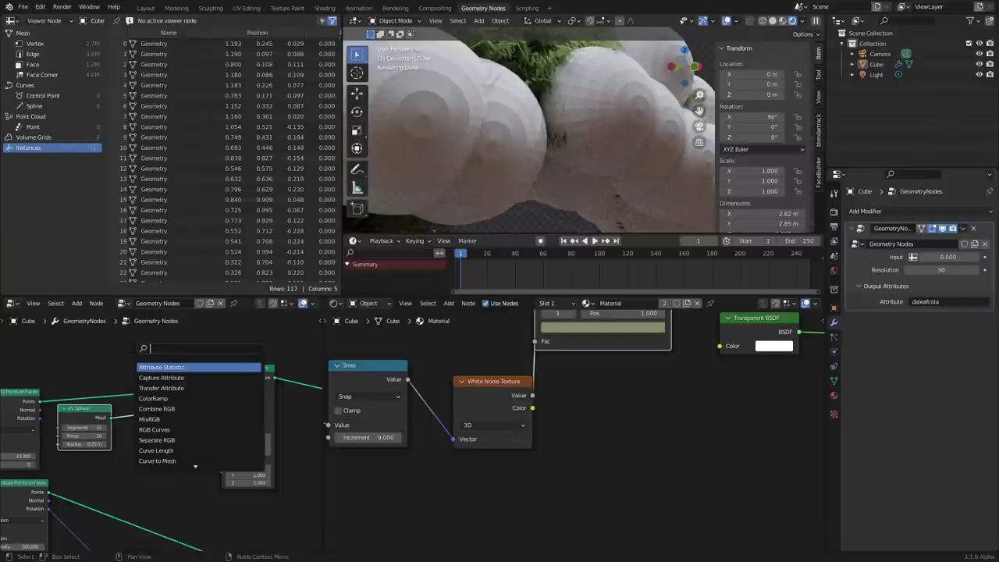
pyautogui.write('de')
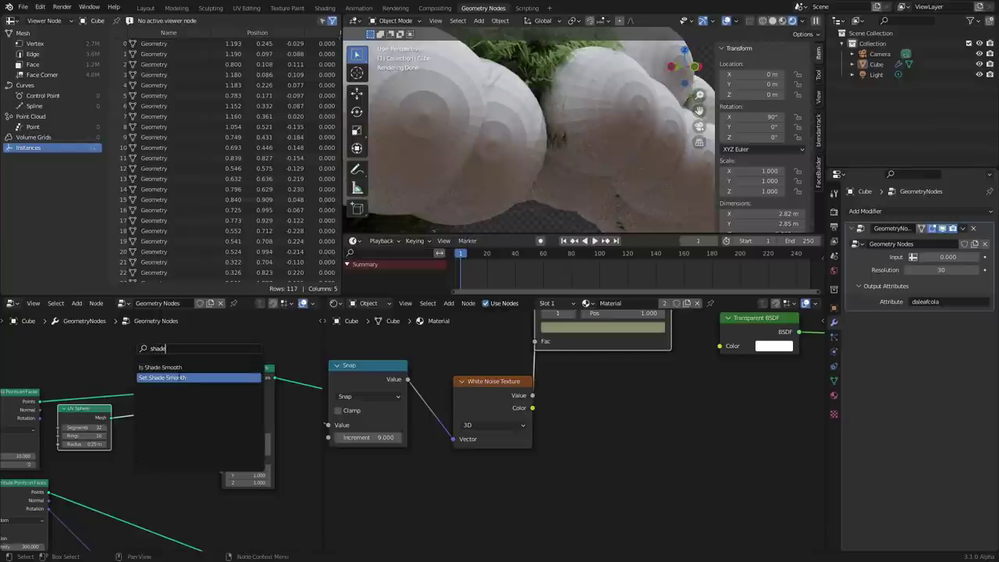
pyautogui.press('Return')
pyautogui.click(182, 431)
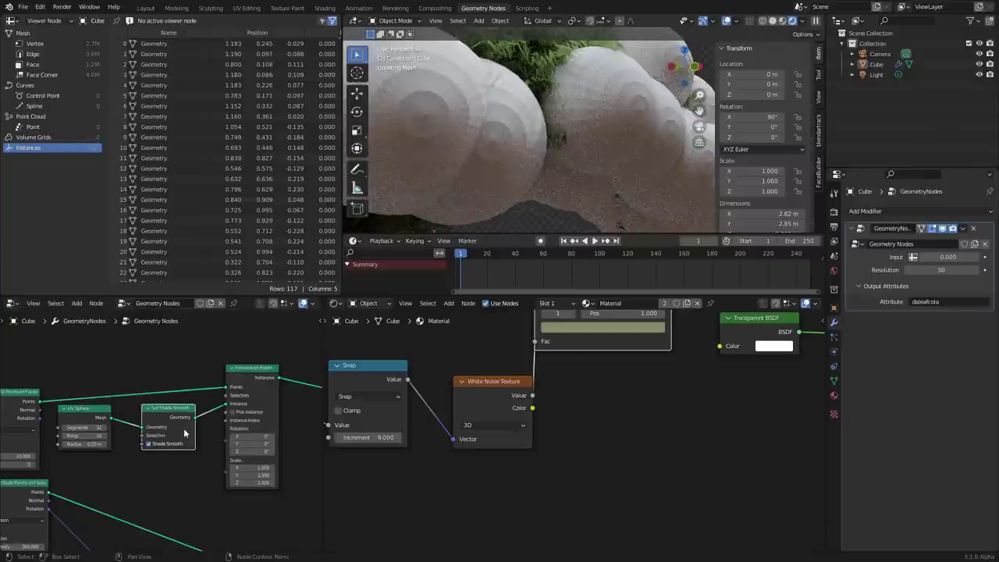
pyautogui.scroll(-7, 614, 66)
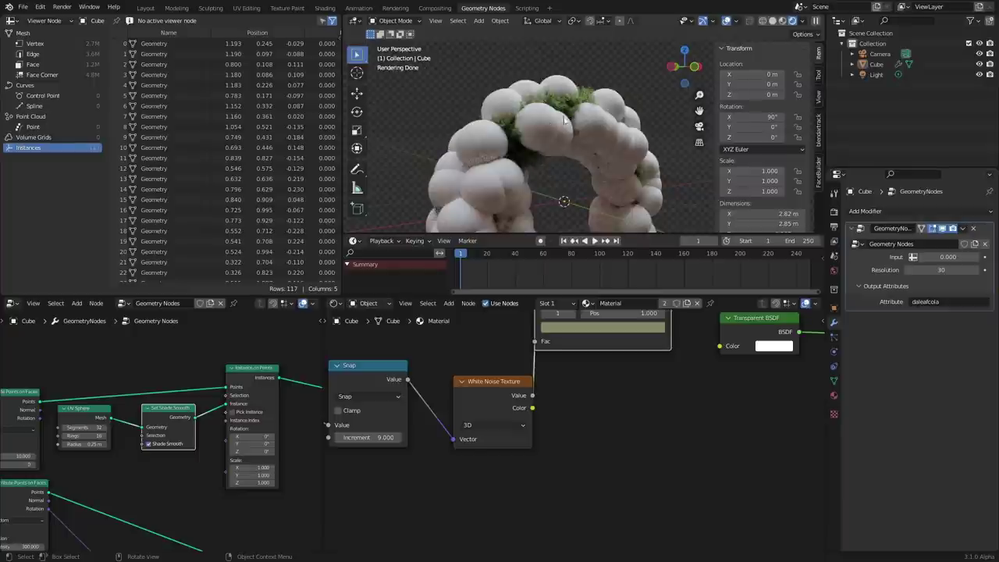
pyautogui.hotkey('ctrl', 's')
# Set the UV Sphere's Radius to 1 m.
pyautogui.moveTo(127, 400); pyautogui.dragTo(171, 426, button='middle')
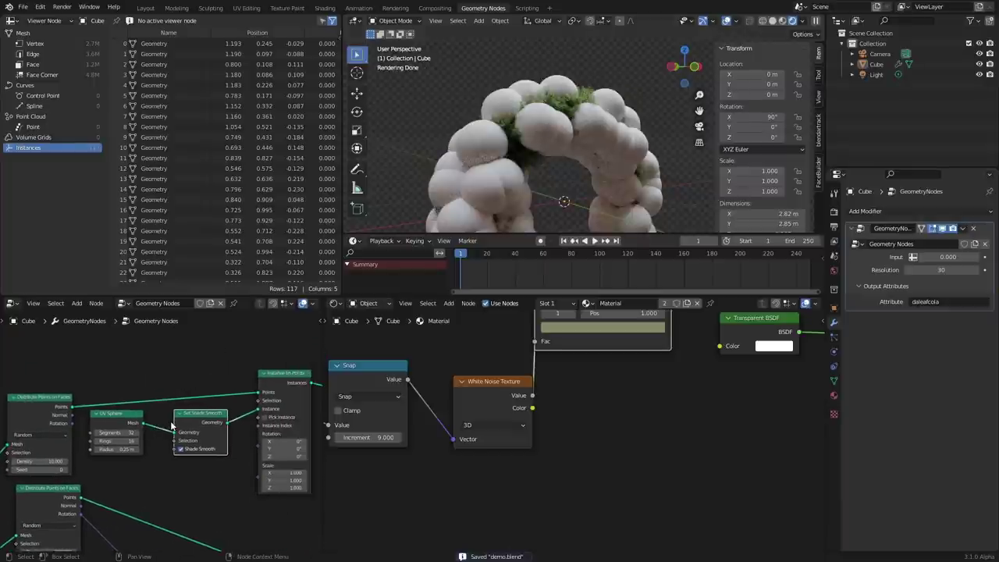
pyautogui.click(125, 451)
pyautogui.press('Return')
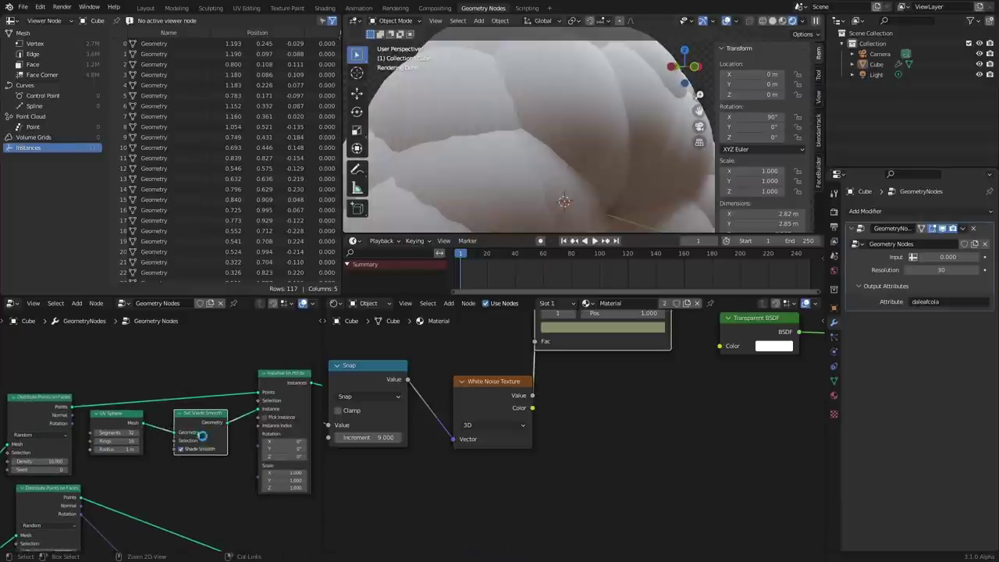
# Add a Random Value node and connect its Value to the Scale of the sphere Instance on Points node.
pyautogui.hotkey('shift', 'a')
pyautogui.click(143, 347)
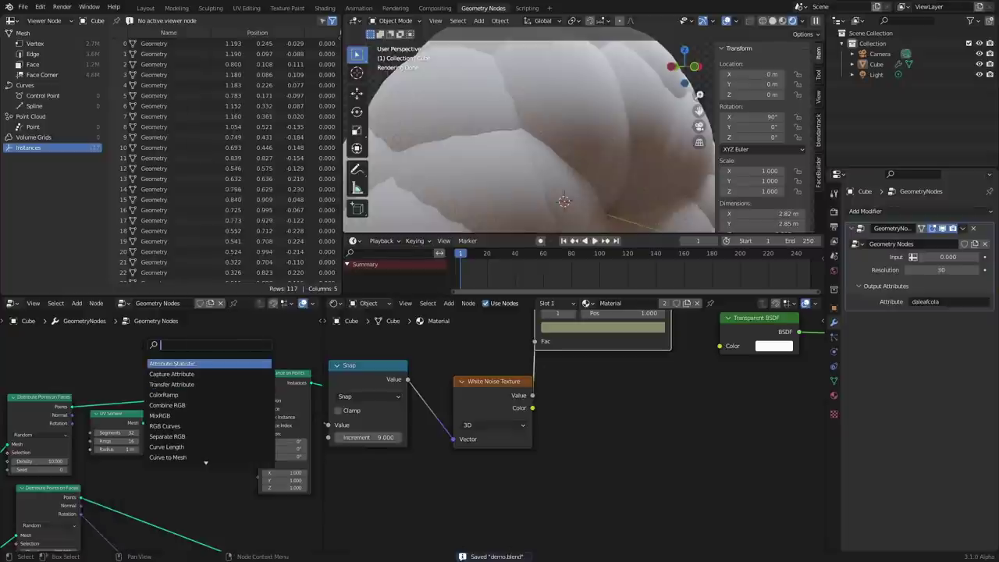
pyautogui.write('random')
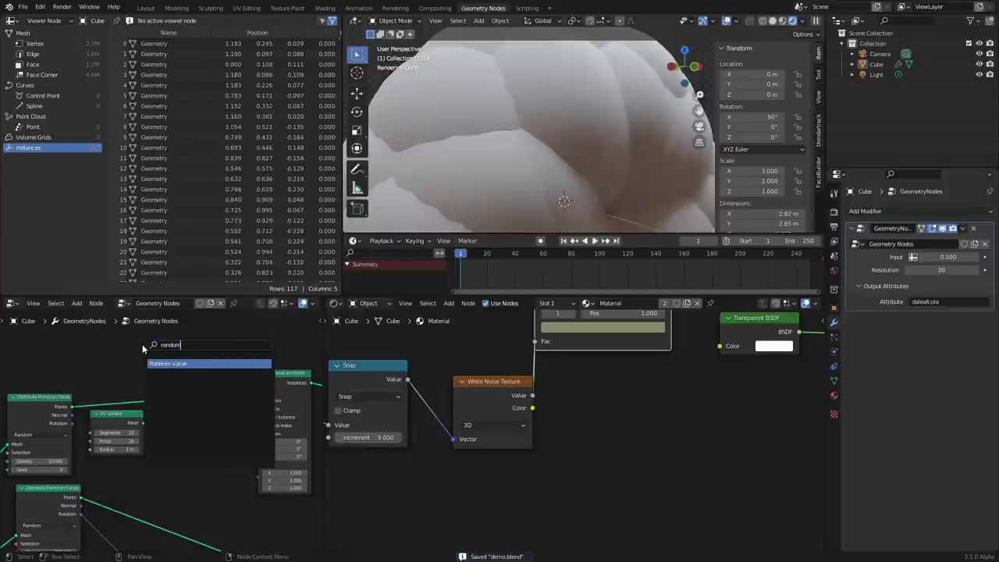
pyautogui.press('Return')
pyautogui.click(201, 471)
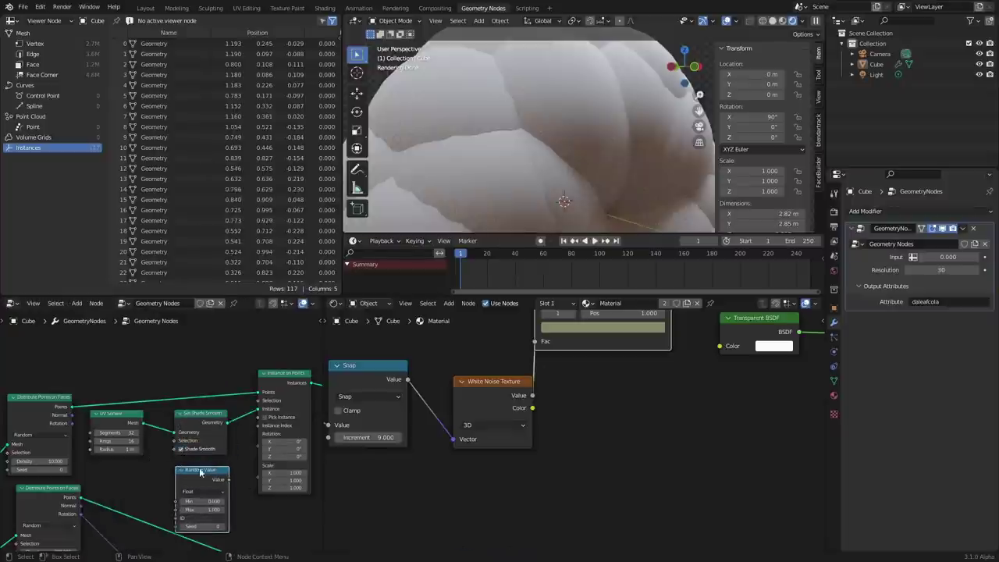
pyautogui.moveTo(227, 479); pyautogui.dragTo(258, 465)
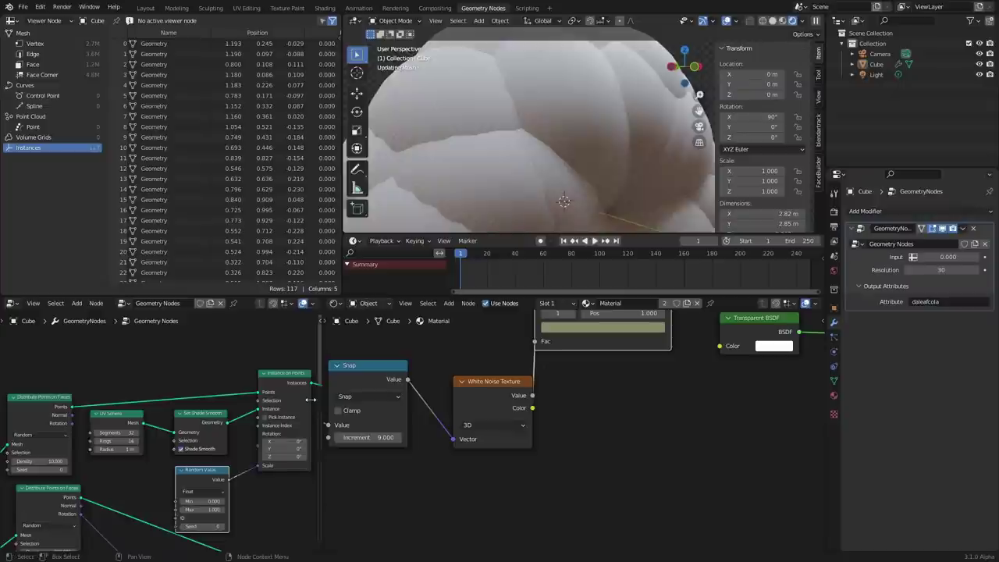
# Set the Max of the spheres' Random Value node to 0.2.
pyautogui.scroll(-4, 582, 162)
pyautogui.scroll(3, 203, 484)
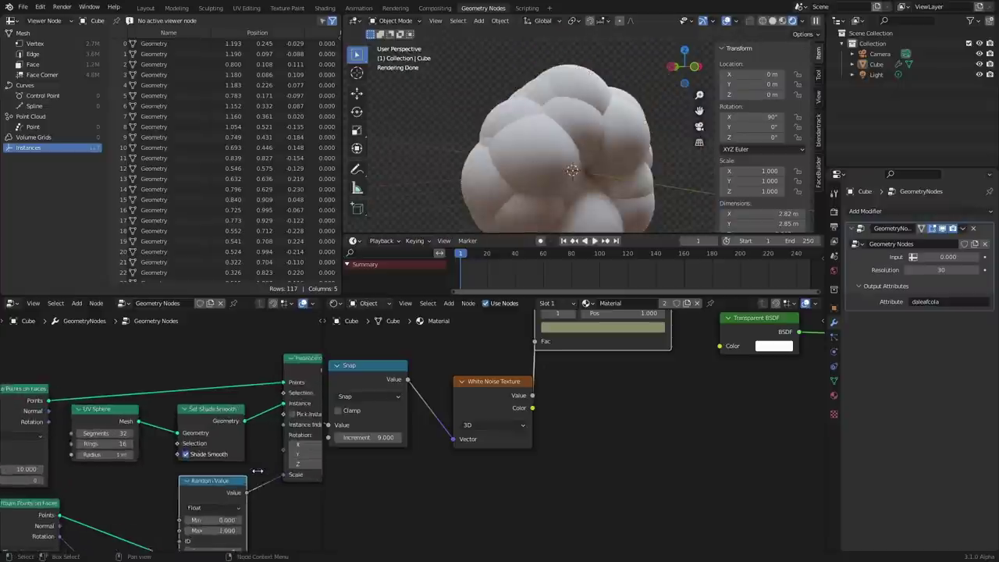
pyautogui.click(195, 427)
pyautogui.press('BackSpace')
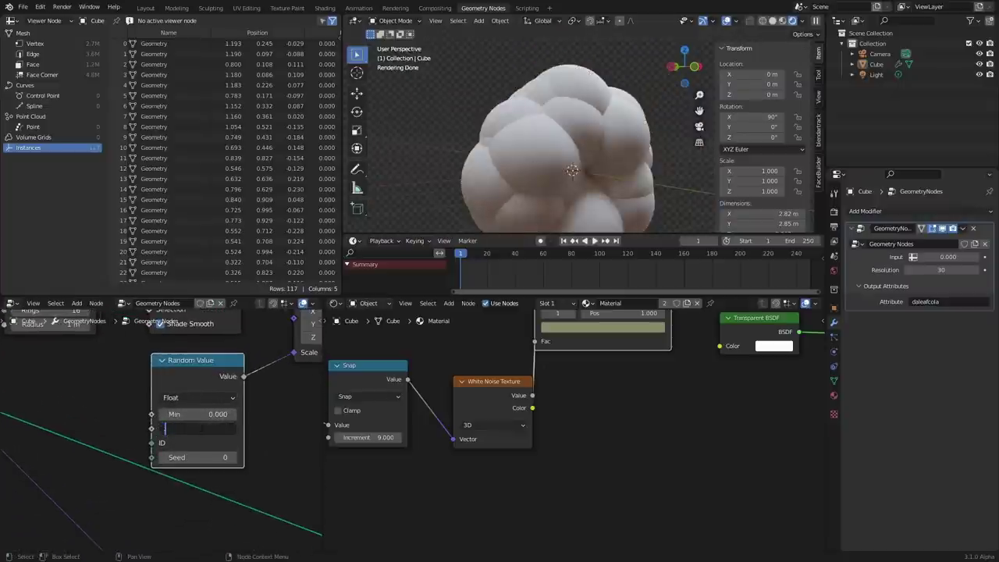
pyautogui.write('.2')
pyautogui.press('Return')
pyautogui.keyDown('shift'); pyautogui.moveTo(611, 163); pyautogui.dragTo(540, 114, button='middle'); pyautogui.keyUp('shift')
pyautogui.scroll(4, 542, 112)
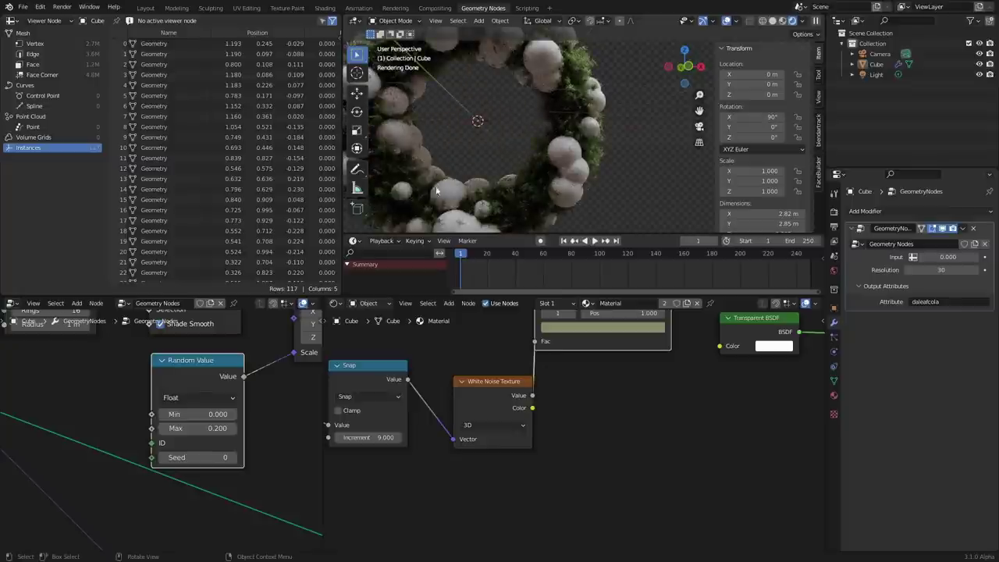
# Set the Max of the spheres' Random Value node to 0.15 and inspect the ornaments on the wreath.
pyautogui.click(195, 428)
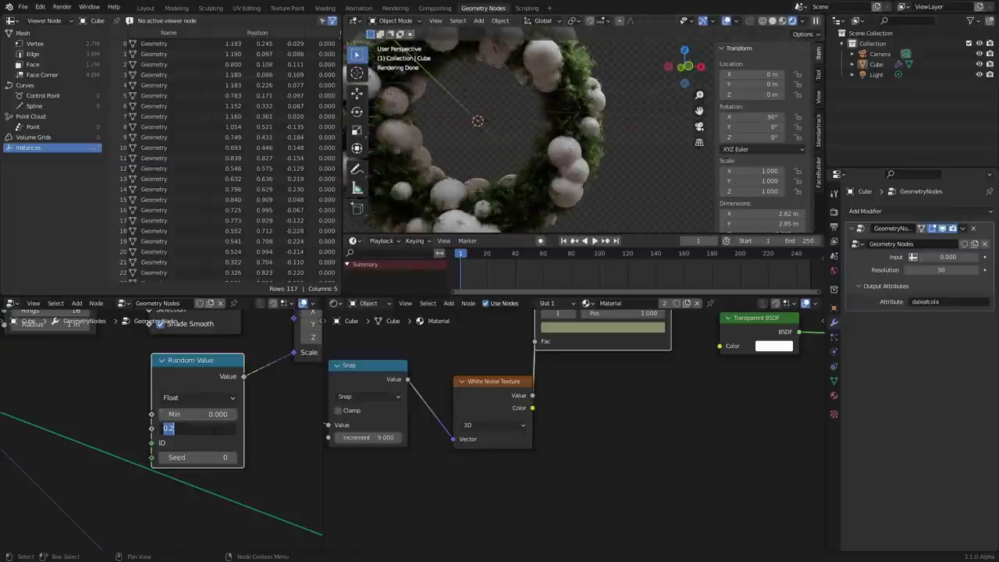
pyautogui.press('BackSpace')
pyautogui.write('.15')
pyautogui.press('Return')
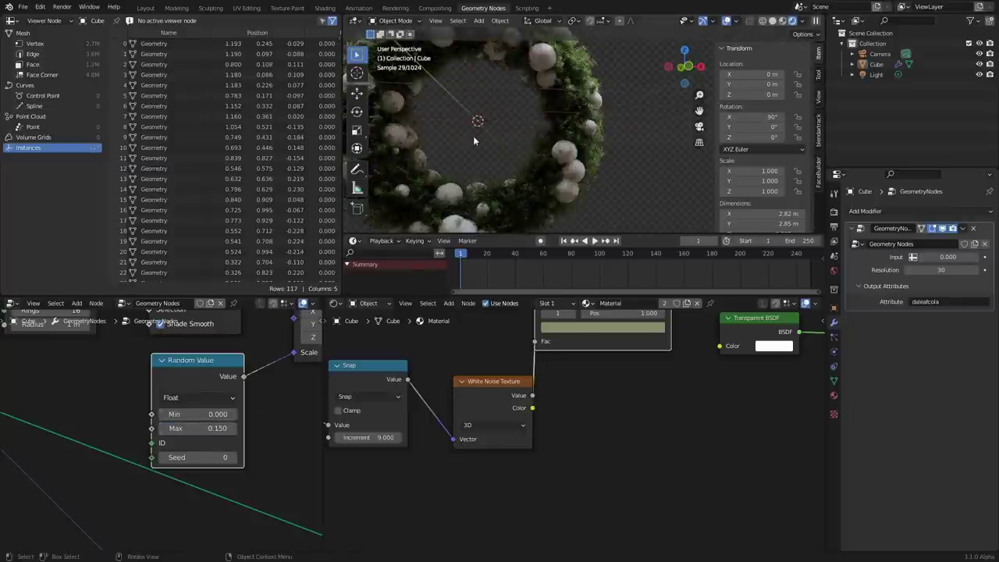
pyautogui.scroll(-3, 473, 135)
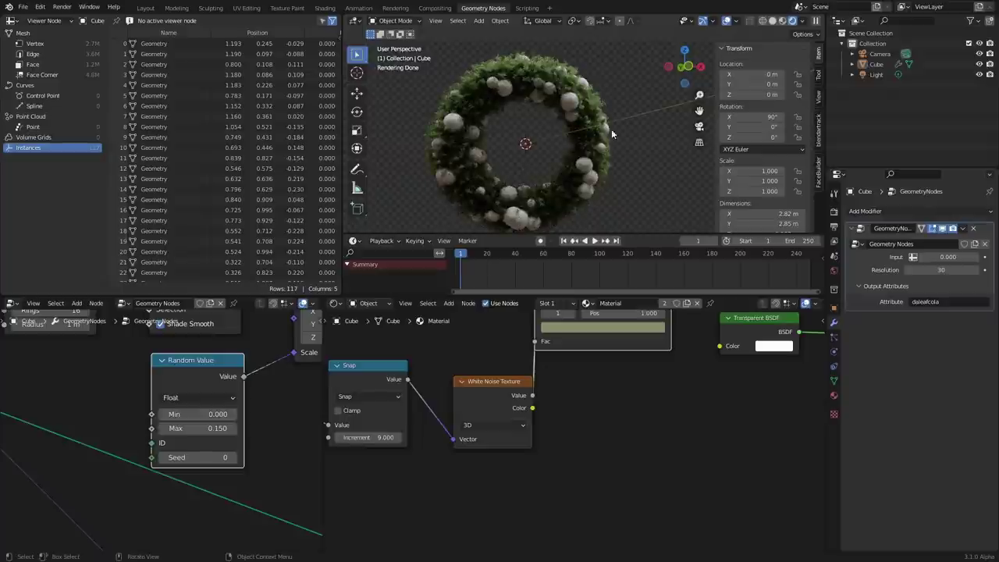
pyautogui.scroll(8, 527, 148)
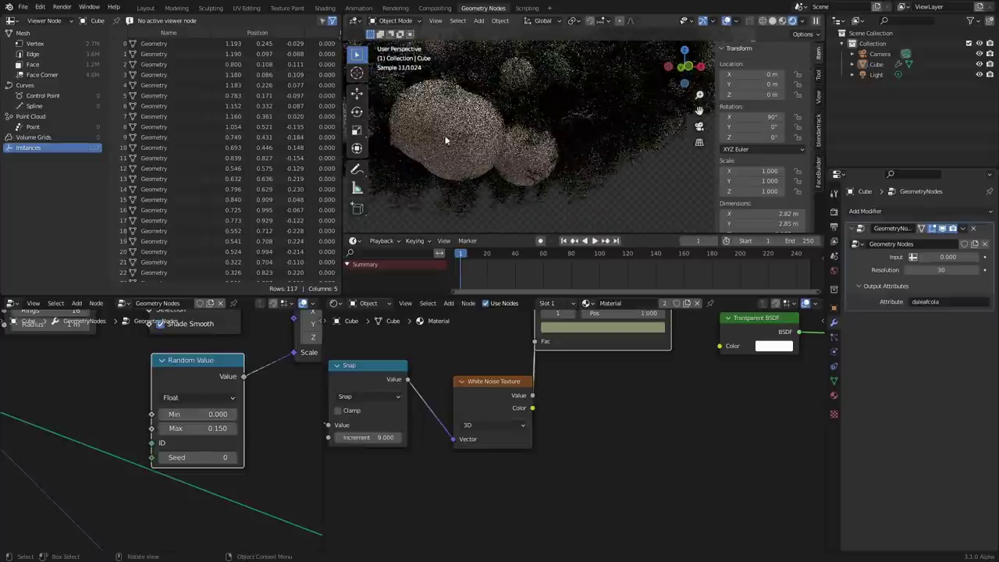
pyautogui.scroll(-5, 546, 125)
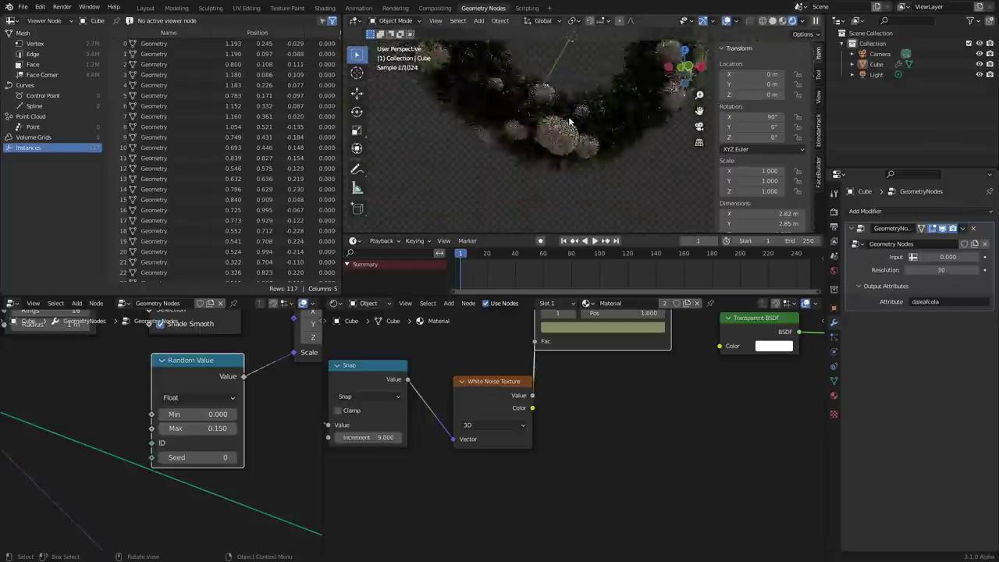
pyautogui.keyDown('shift'); pyautogui.moveTo(579, 102); pyautogui.dragTo(562, 186, button='middle'); pyautogui.keyUp('shift')
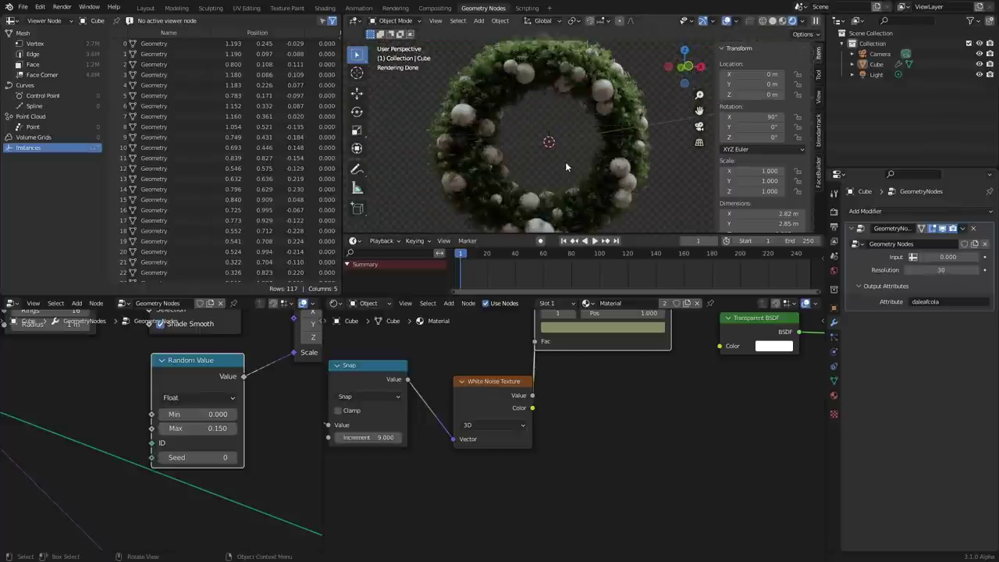
pyautogui.scroll(-1, 565, 162)
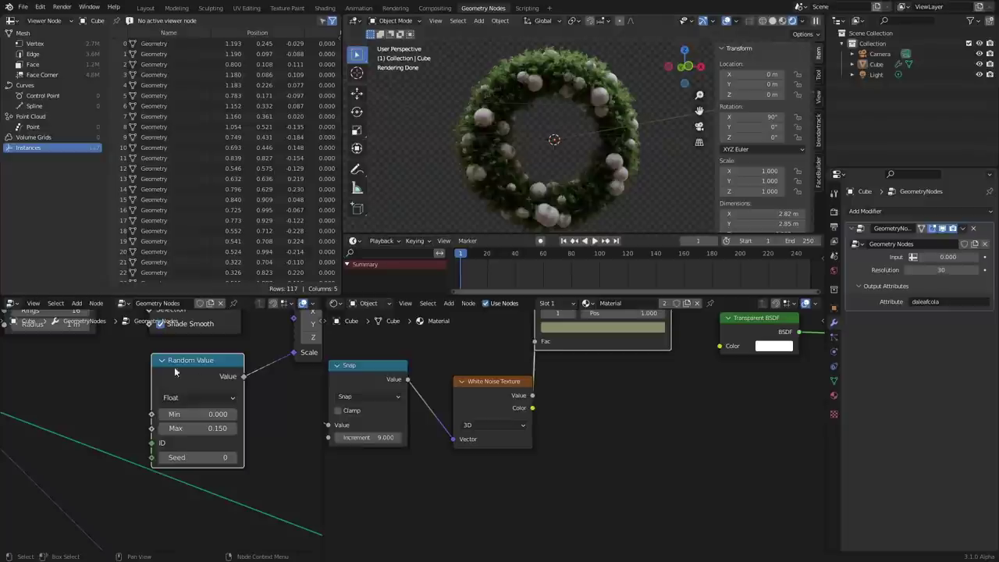
# Change the distribution method of the spheres' Distribute Points on Faces node to Poisson Disk.
pyautogui.scroll(-6, 175, 370)
pyautogui.moveTo(100, 371); pyautogui.dragTo(179, 419, button='middle')
pyautogui.scroll(2, 180, 422)
pyautogui.click(149, 407)
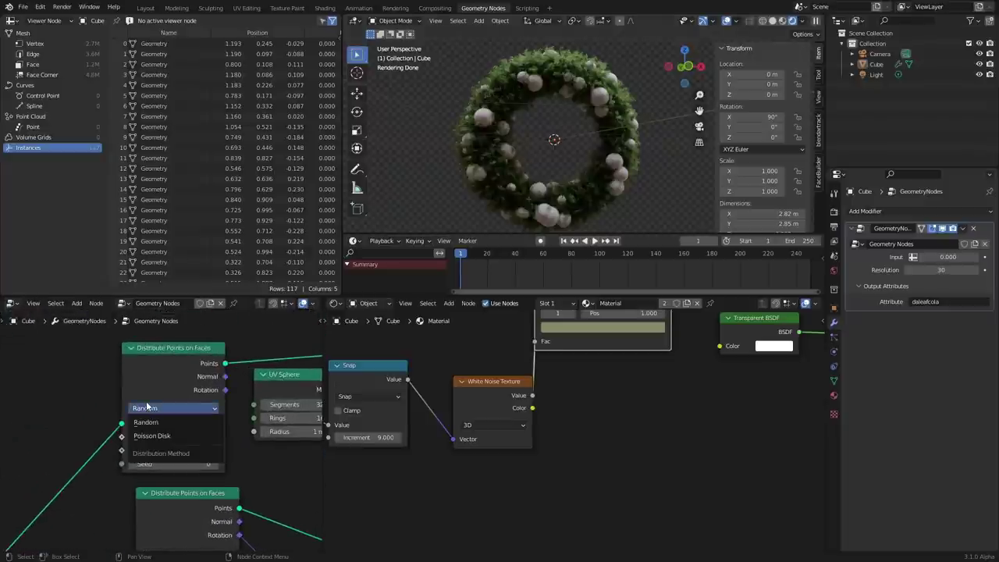
pyautogui.click(141, 410)
pyautogui.click(144, 408)
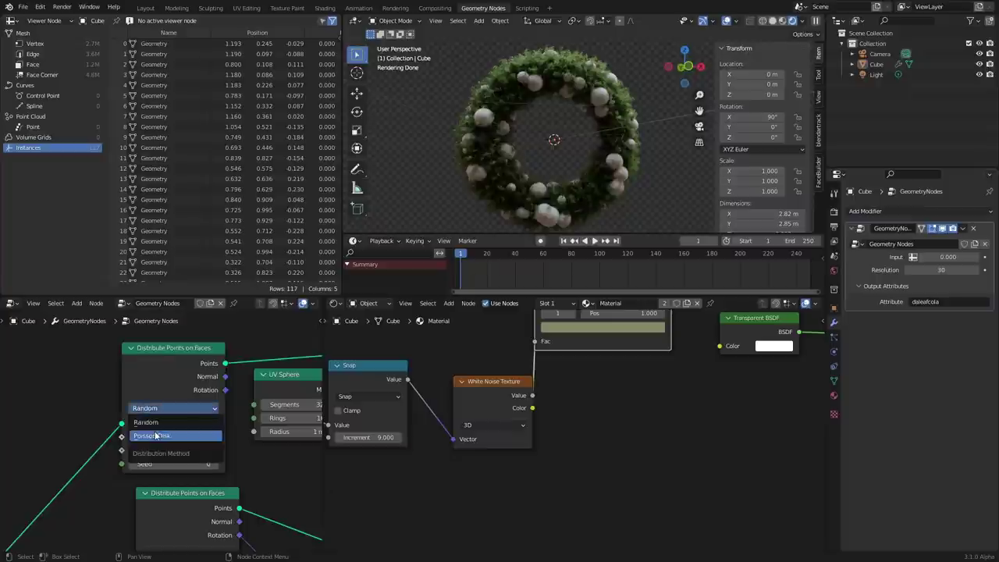
pyautogui.click(156, 436)
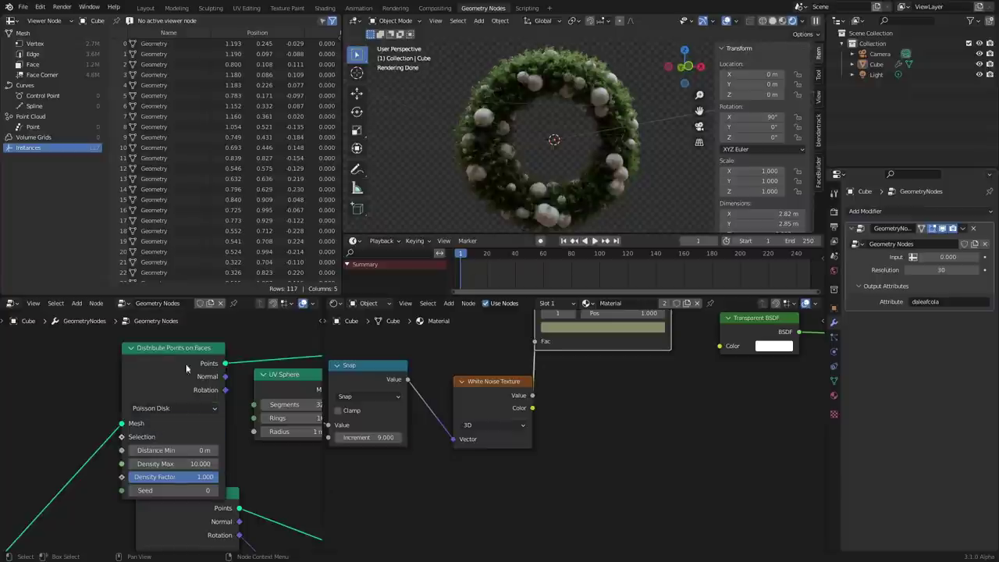
# Set the Distance Min of the spheres' Distribute Points on Faces node to 0.25 m and check the spacing on the wreath.
pyautogui.click(168, 450)
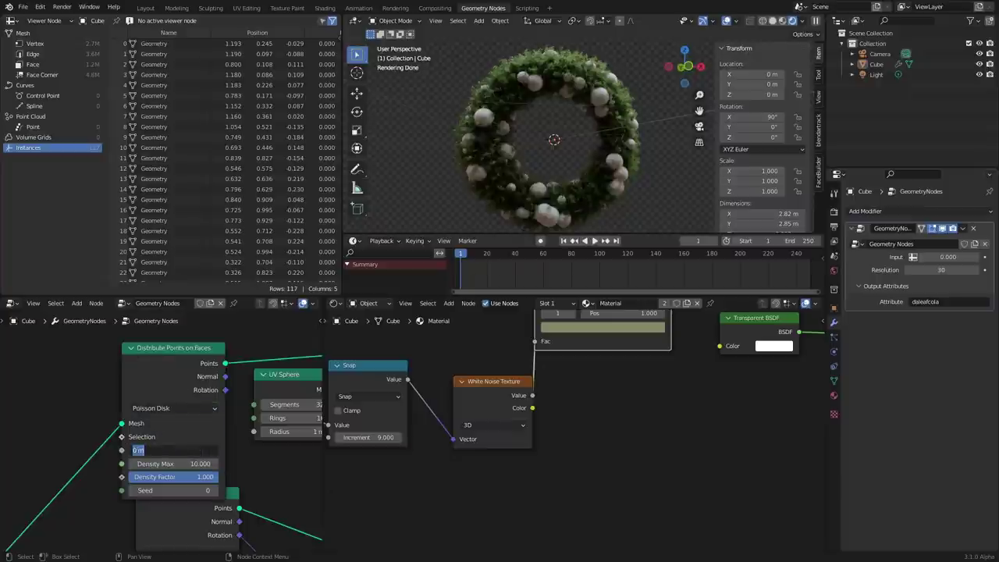
pyautogui.press('BackSpace')
pyautogui.write('.25')
pyautogui.press('Return')
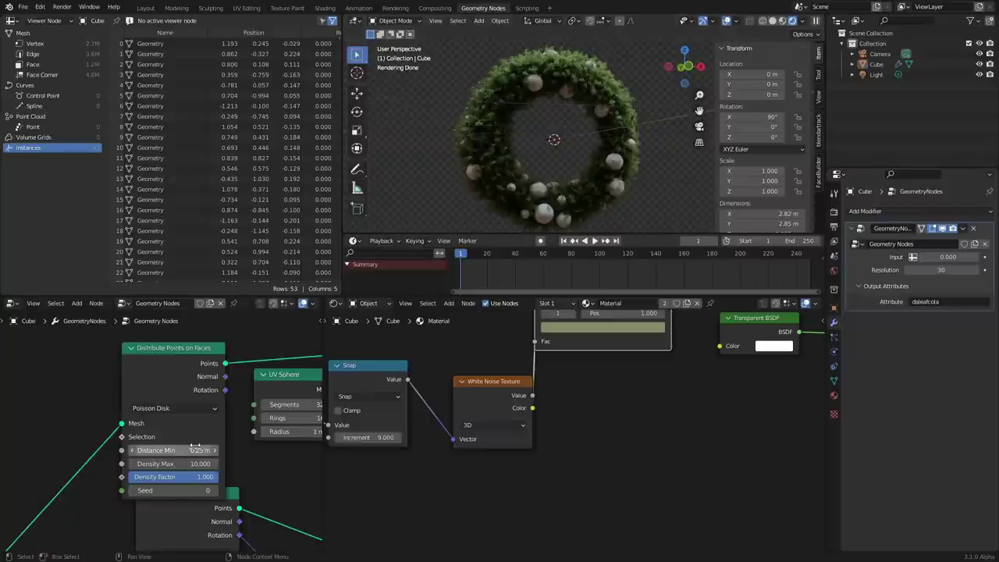
pyautogui.moveTo(625, 96); pyautogui.dragTo(543, 143, button='middle')
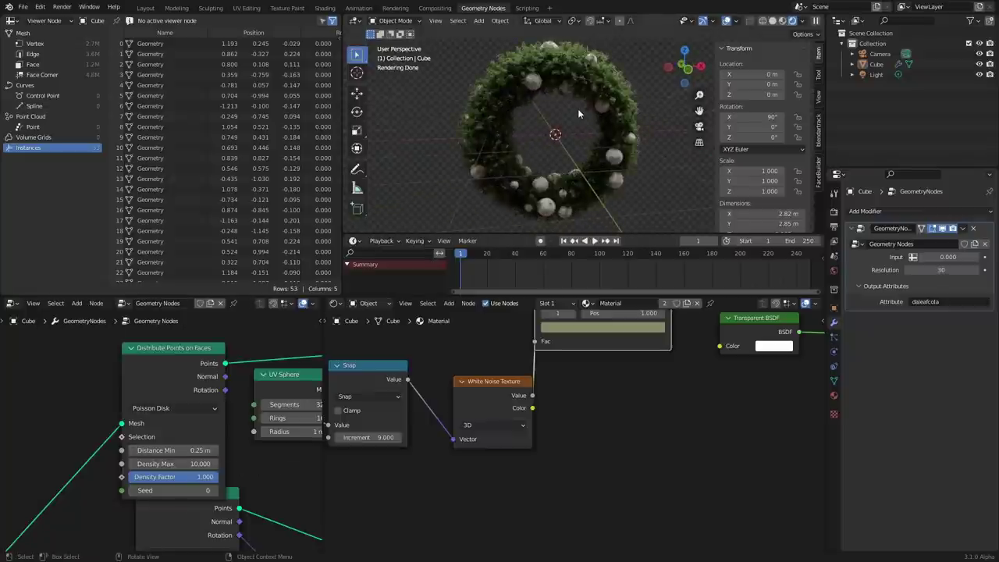
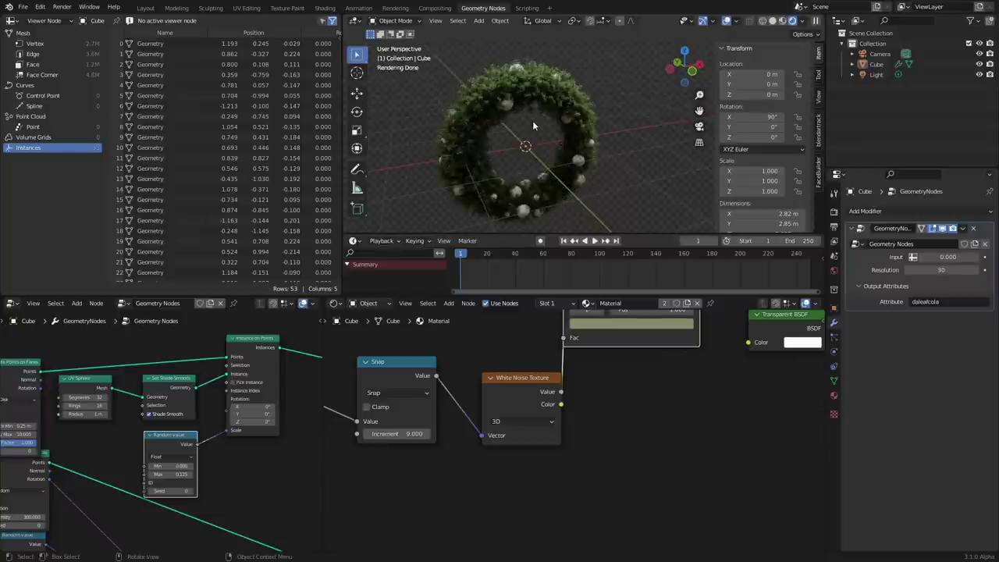
# Save the file and preview the output of the spheres' Distribute Points on Faces node.
pyautogui.hotkey('ctrl', 's')
pyautogui.scroll(-6, 253, 339)
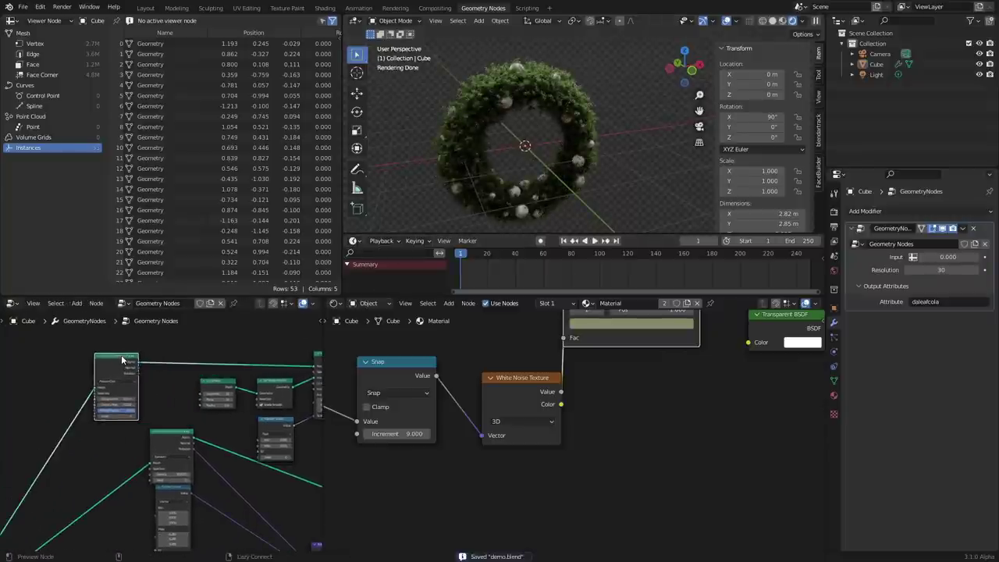
pyautogui.keyDown('ctrl'); pyautogui.keyDown('shift'); pyautogui.click(122, 361); pyautogui.keyUp('shift'); pyautogui.keyUp('ctrl')
pyautogui.moveTo(205, 364); pyautogui.dragTo(84, 374, button='middle')
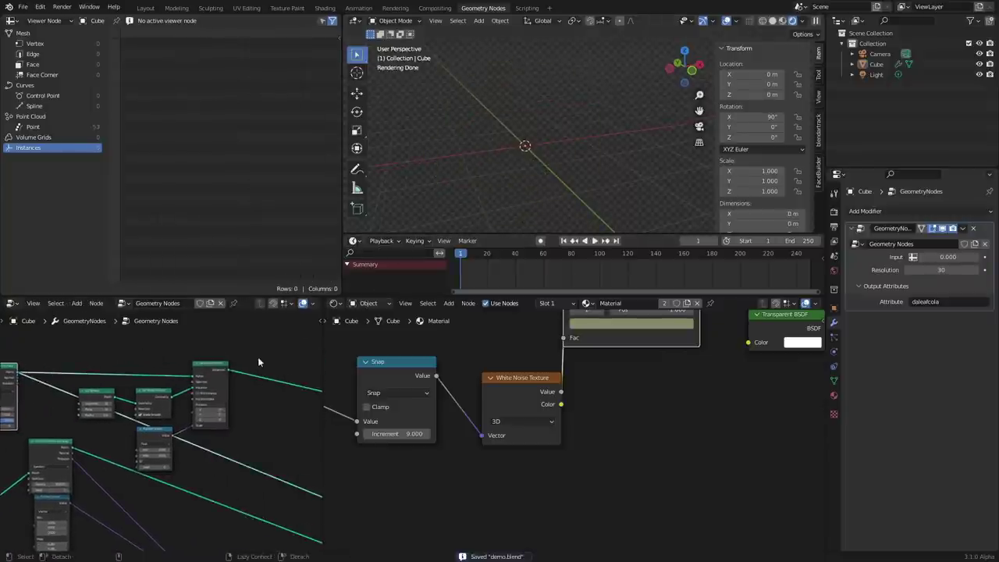
# Preview the output of the spheres' Instance on Points node and inspect the ornaments' positions from the side.
pyautogui.keyDown('ctrl'); pyautogui.keyDown('shift'); pyautogui.click(217, 367); pyautogui.keyUp('shift'); pyautogui.keyUp('ctrl')
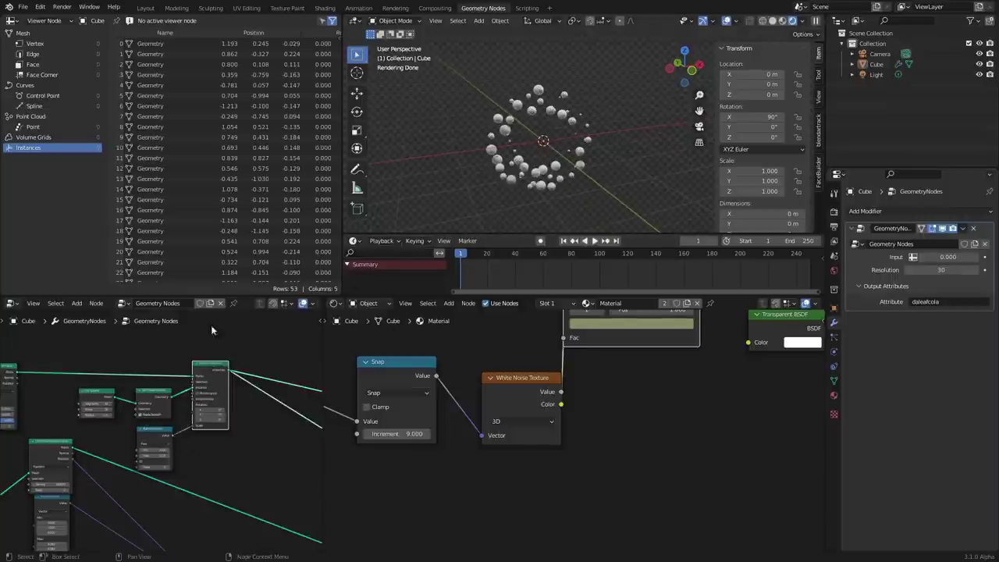
pyautogui.scroll(5, 562, 125)
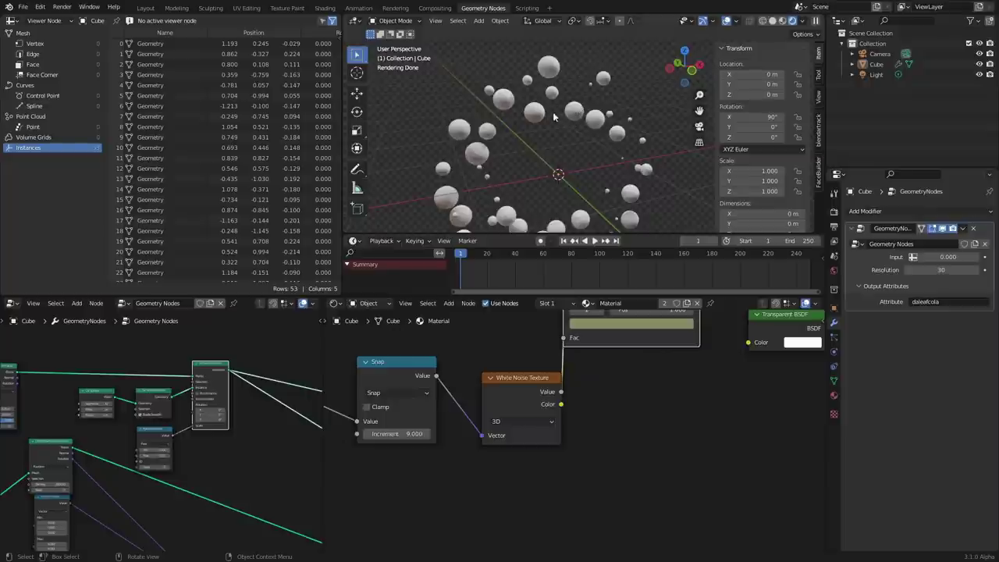
pyautogui.moveTo(591, 105)
pyautogui.mouseDown(button='middle')
pyautogui.moveTo(657, 111)
pyautogui.moveTo(603, 114)
pyautogui.mouseUp(button='middle')
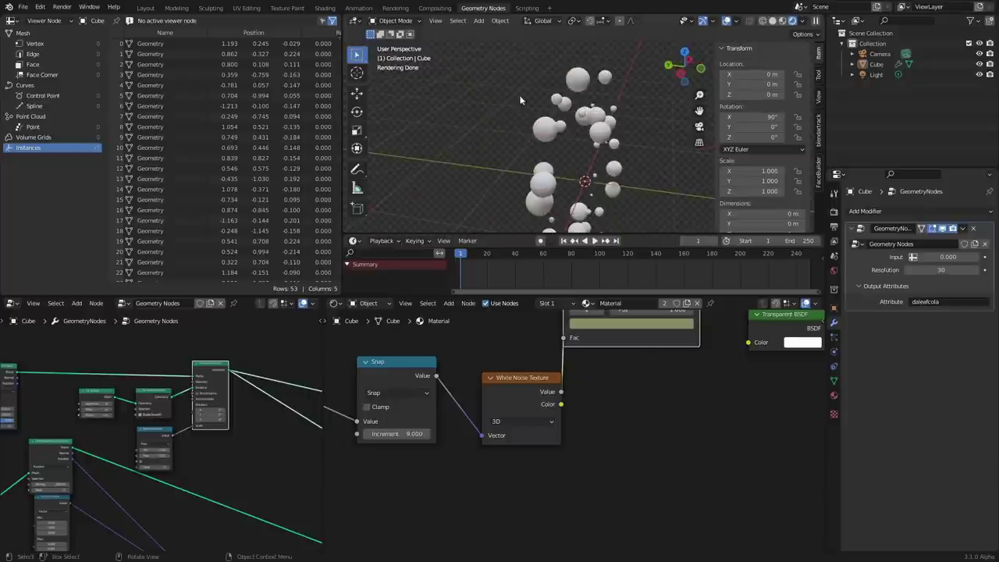
# Preview the spheres' Distribute Points on Faces output and view the points in Solid shading.
pyautogui.scroll(3, 146, 382)
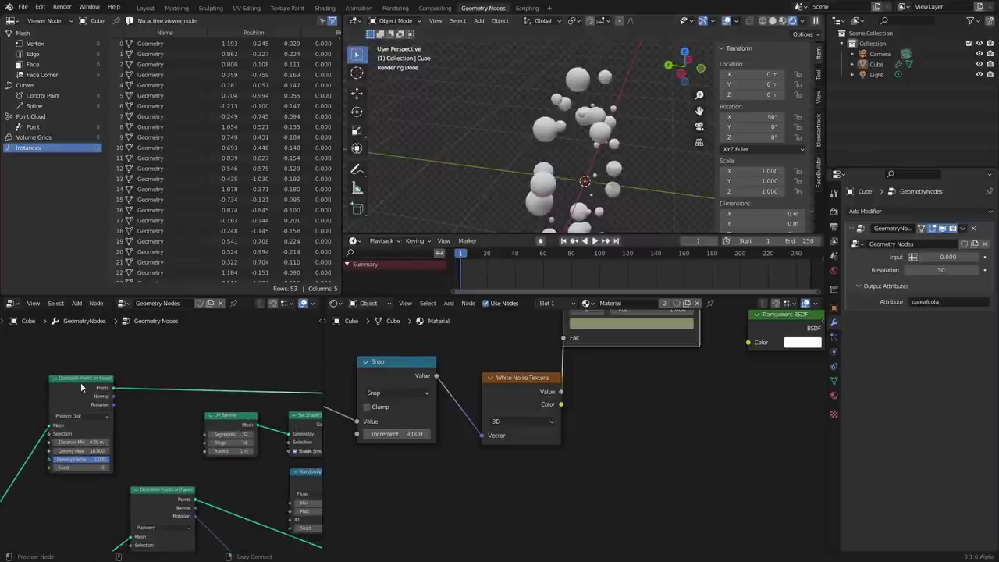
pyautogui.keyDown('ctrl'); pyautogui.keyDown('shift'); pyautogui.click(80, 383); pyautogui.keyUp('shift'); pyautogui.keyUp('ctrl')
pyautogui.moveTo(187, 386); pyautogui.dragTo(48, 402, button='middle')
pyautogui.keyDown('ctrl'); pyautogui.keyDown('shift'); pyautogui.click(258, 399); pyautogui.keyUp('shift'); pyautogui.keyUp('ctrl')
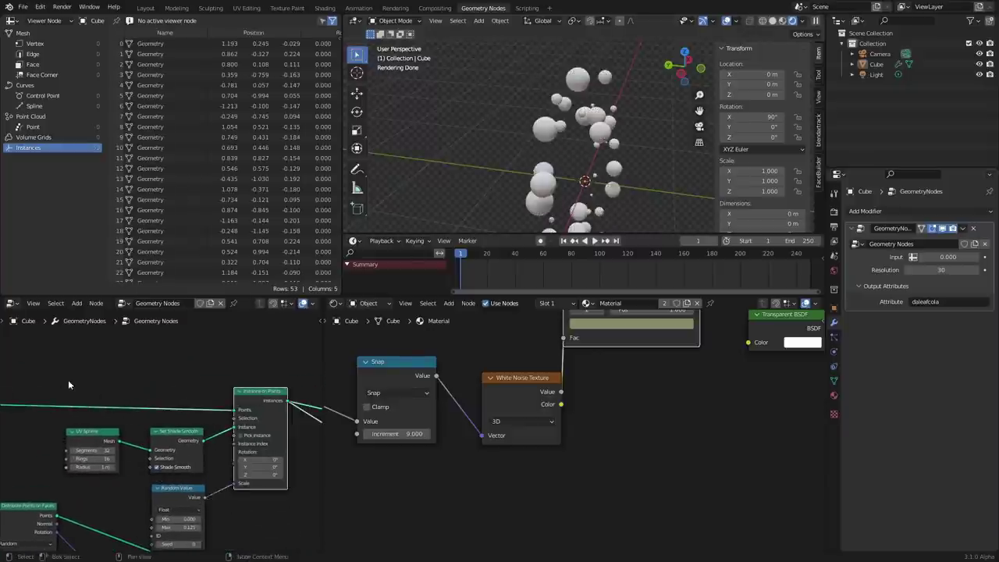
pyautogui.moveTo(29, 367); pyautogui.dragTo(153, 394, button='middle')
pyautogui.hotkey('shift', 'a')
pyautogui.keyDown('ctrl'); pyautogui.keyDown('shift'); pyautogui.click(47, 430); pyautogui.keyUp('shift'); pyautogui.keyUp('ctrl')
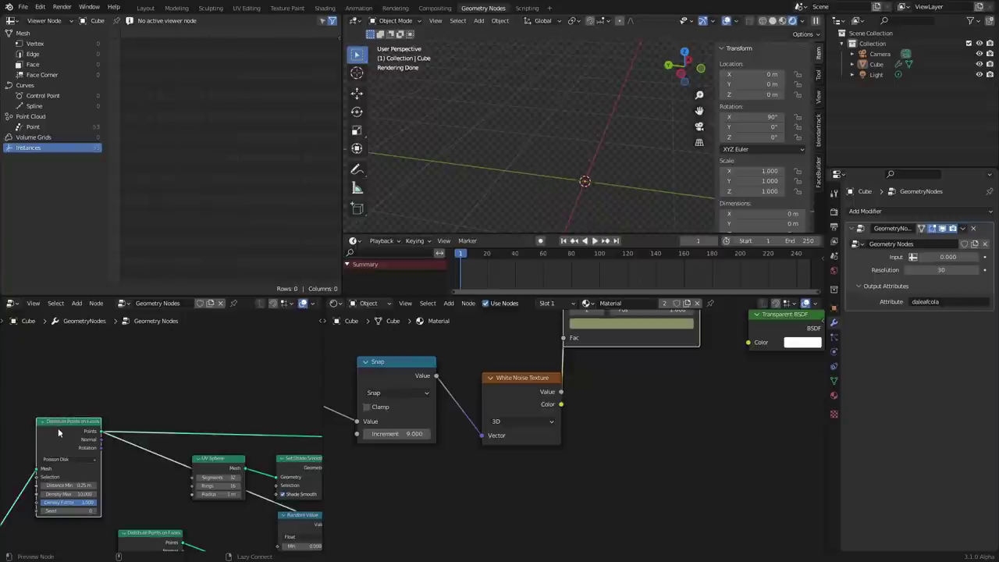
pyautogui.click(776, 22)
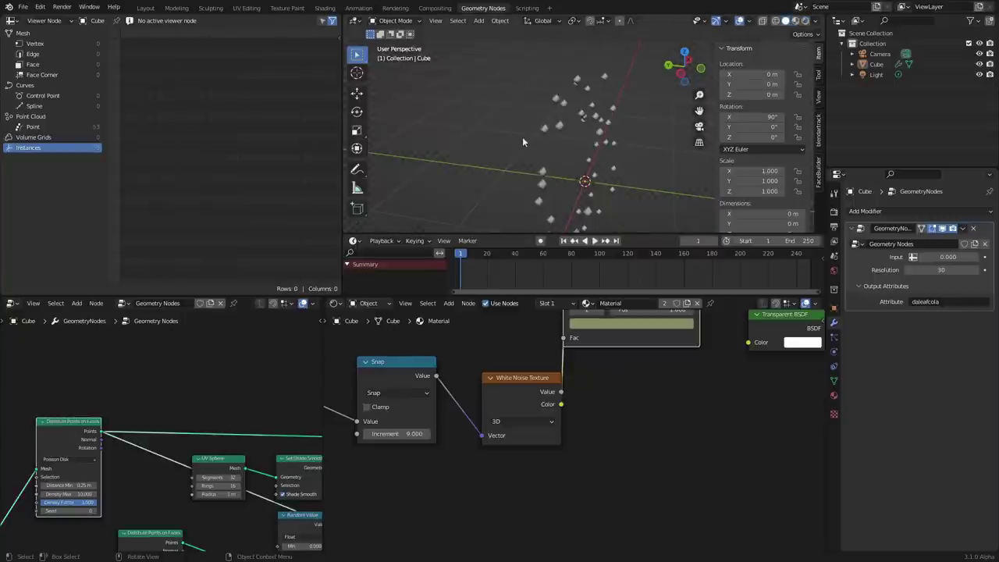
# Insert a Set Position node after the spheres' Distribute Points on Faces node and preview its output.
pyautogui.hotkey('shift', 'a')
pyautogui.click(81, 344)
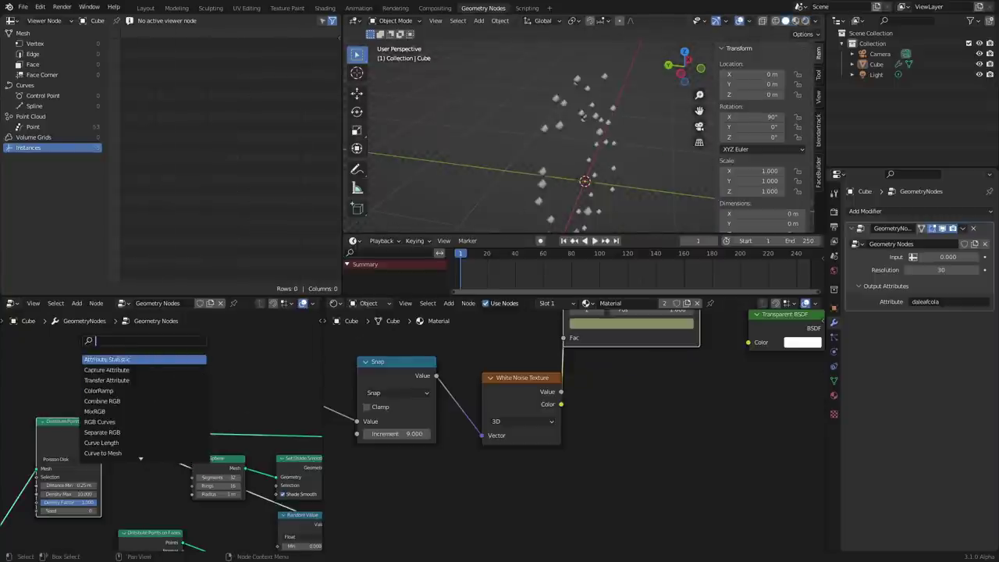
pyautogui.write('set')
pyautogui.click(115, 372)
pyautogui.click(175, 397)
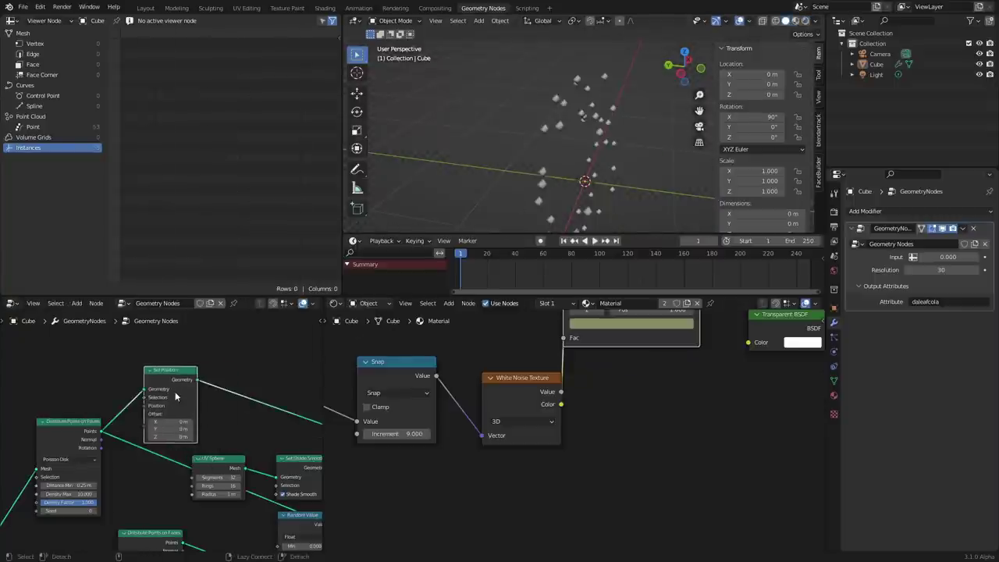
pyautogui.keyDown('ctrl'); pyautogui.keyDown('shift'); pyautogui.click(173, 384); pyautogui.keyUp('shift'); pyautogui.keyUp('ctrl')
pyautogui.moveTo(172, 380); pyautogui.dragTo(190, 372)
pyautogui.moveTo(196, 414)
pyautogui.mouseDown()
pyautogui.moveTo(289, 414)
pyautogui.moveTo(211, 415)
pyautogui.mouseUp()
pyautogui.hotkey('ctrl', 'z')
pyautogui.scroll(3, 175, 415)
pyautogui.moveTo(137, 415); pyautogui.dragTo(199, 401, button='middle')
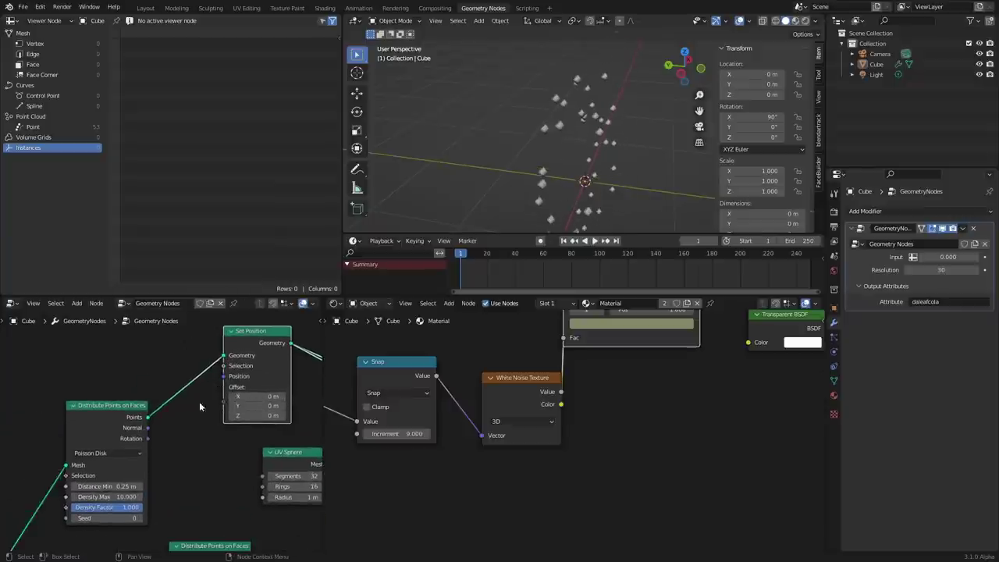
# Connect the Normal output of the spheres' Distribute Points on Faces node to the Set Position node's Offset.
pyautogui.moveTo(148, 428); pyautogui.dragTo(223, 387)
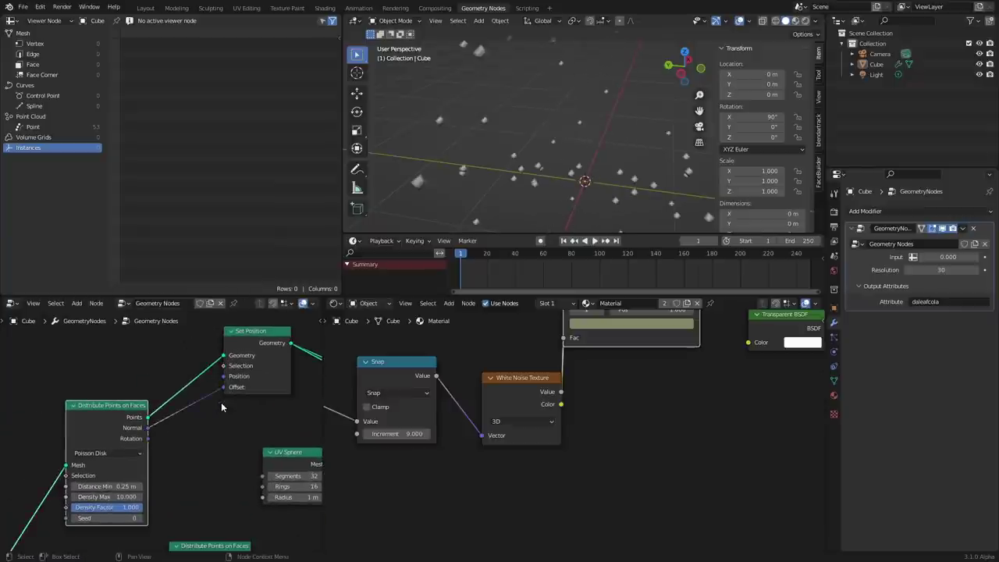
pyautogui.keyDown('shift'); pyautogui.moveTo(568, 185); pyautogui.dragTo(567, 154, button='middle'); pyautogui.keyUp('shift')
pyautogui.scroll(2, 89, 342)
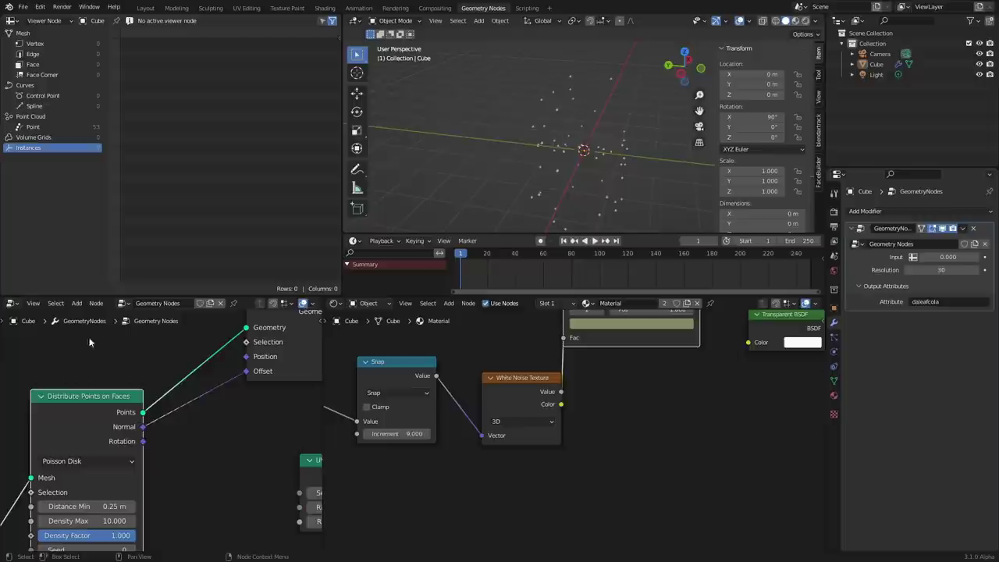
# Insert a Vector Math node set to Scale on the link between the Normal output and the Set Position Offset.
pyautogui.hotkey('shift', 'a')
pyautogui.click(135, 339)
pyautogui.write('vect')
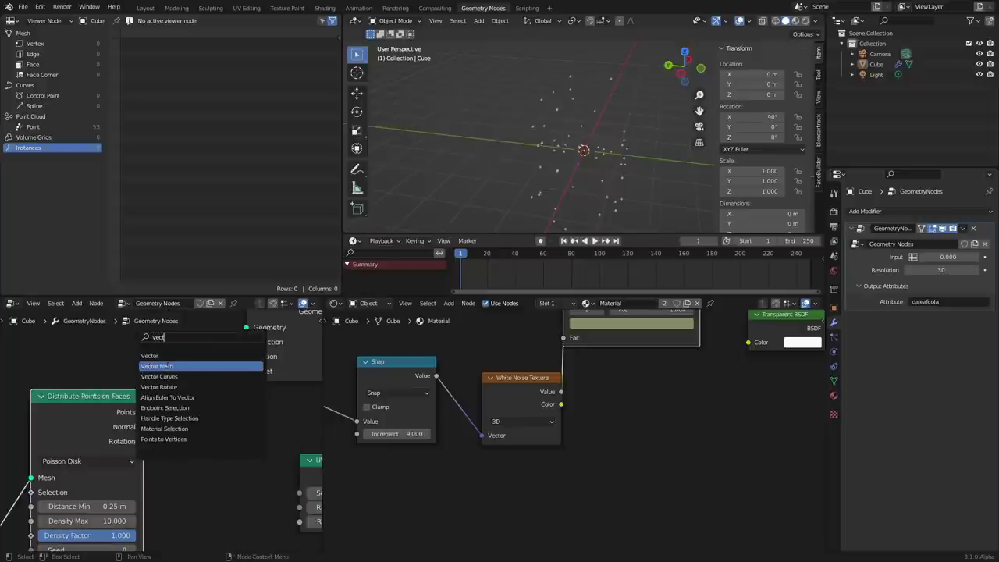
pyautogui.press('Return')
pyautogui.click(234, 425)
pyautogui.click(242, 436)
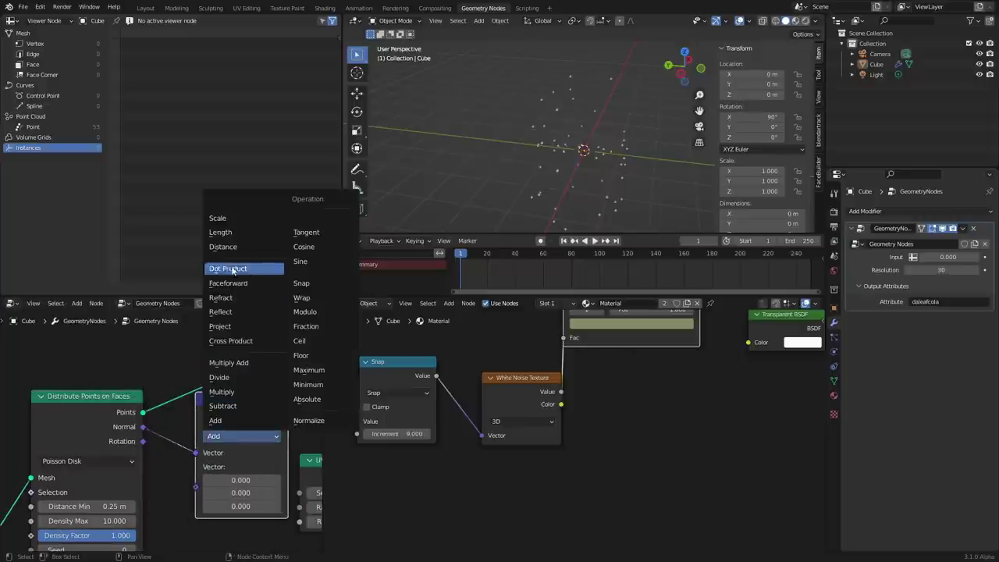
pyautogui.click(219, 218)
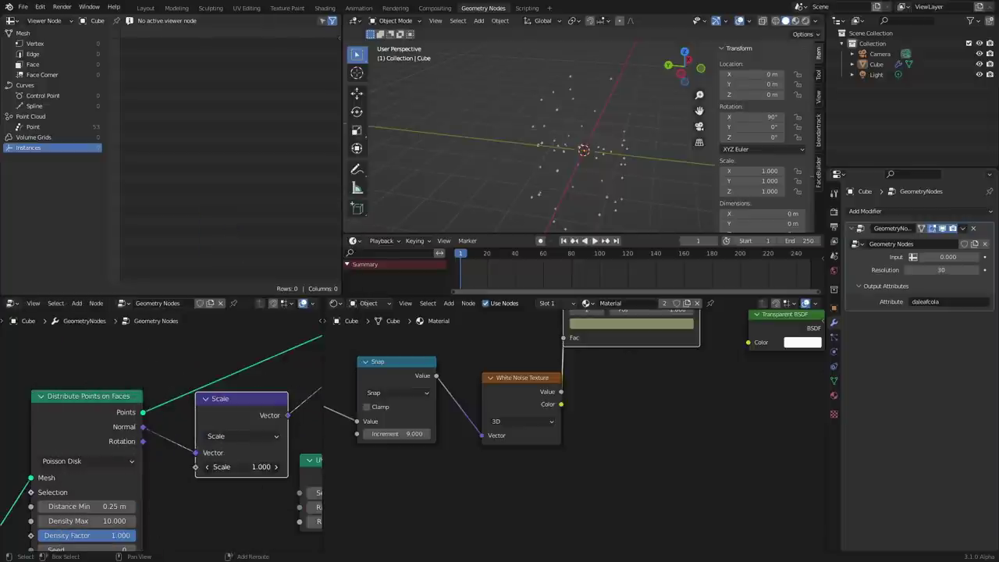
# Try factors of 0 and 0.1 in the Vector Math Scale node that offsets the ornament points.
pyautogui.moveTo(262, 466); pyautogui.dragTo(192, 467)
pyautogui.click(262, 467)
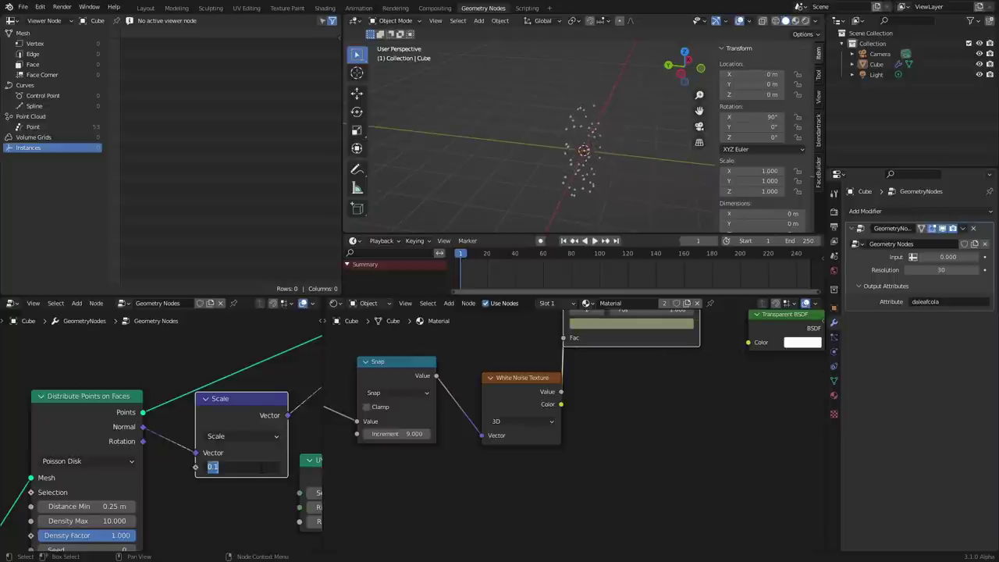
pyautogui.write('0')
pyautogui.press('Return')
pyautogui.moveTo(531, 164); pyautogui.dragTo(590, 117, button='middle')
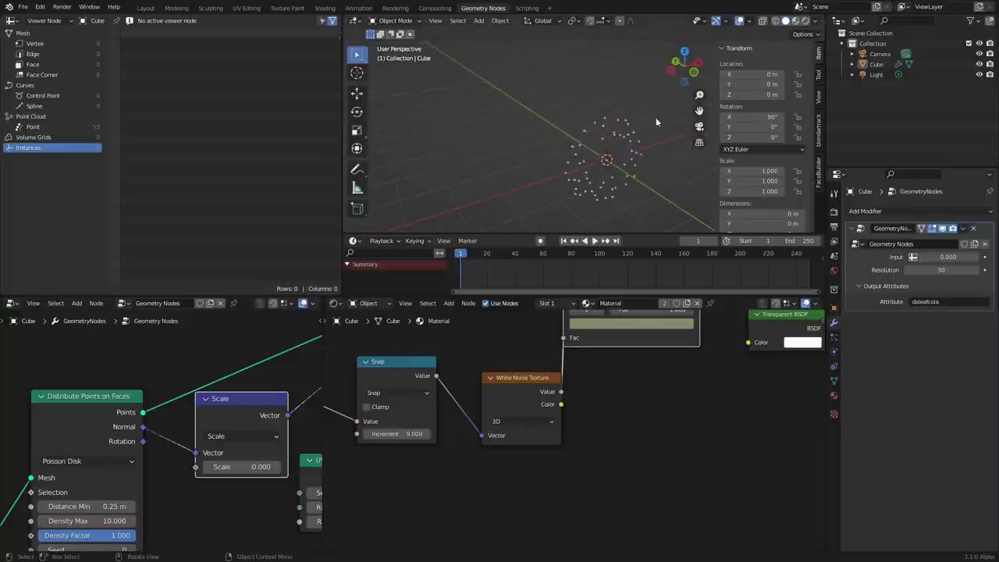
pyautogui.click(235, 466)
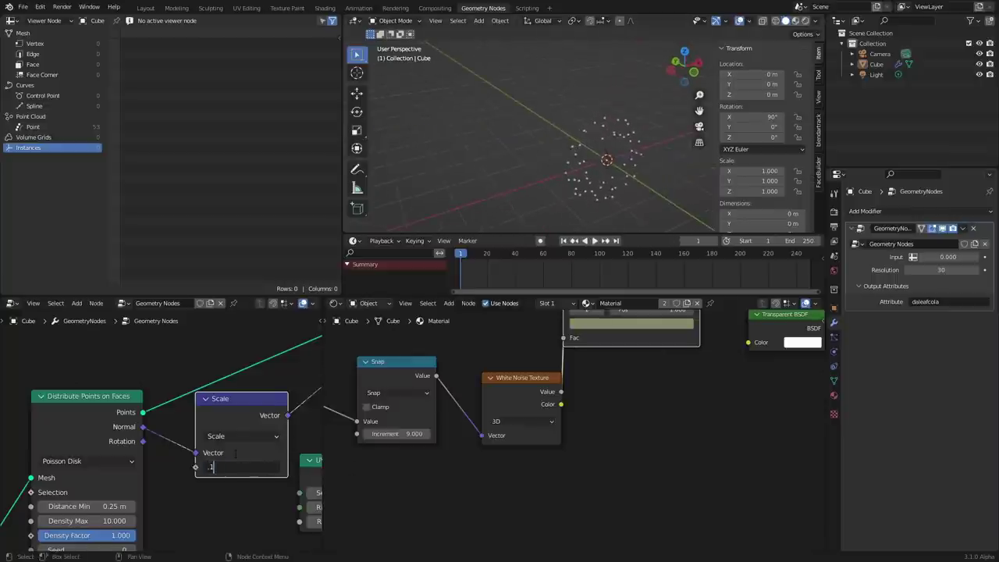
pyautogui.write('.1')
pyautogui.press('Return')
# Preview the spheres' Instance on Points node and the Join Geometry output, and inspect the offset ornaments on the wreath.
pyautogui.scroll(-5, 259, 399)
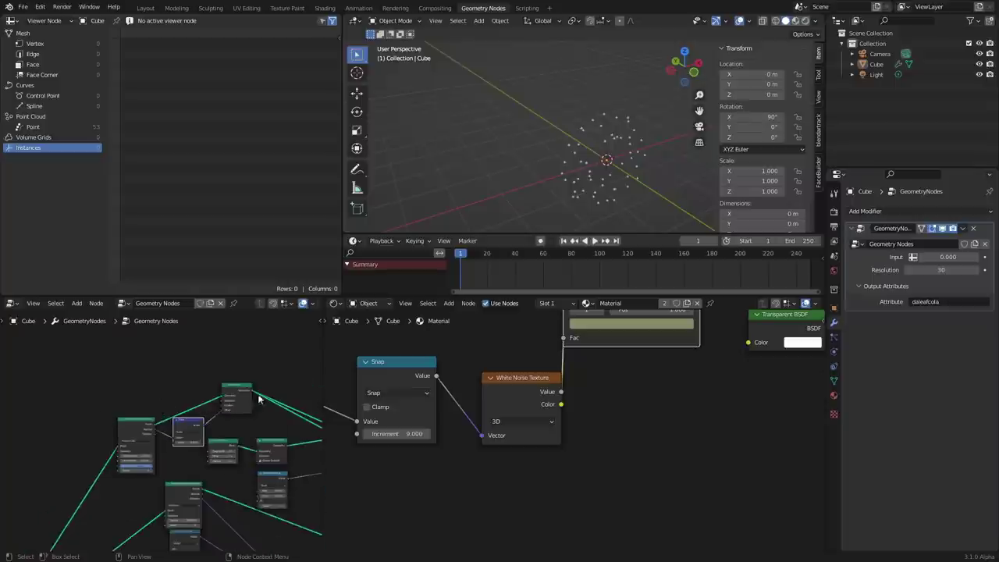
pyautogui.moveTo(258, 399); pyautogui.dragTo(46, 373, button='middle')
pyautogui.keyDown('ctrl'); pyautogui.keyDown('shift'); pyautogui.click(146, 401); pyautogui.keyUp('shift'); pyautogui.keyUp('ctrl')
pyautogui.moveTo(281, 451); pyautogui.dragTo(34, 396, button='middle')
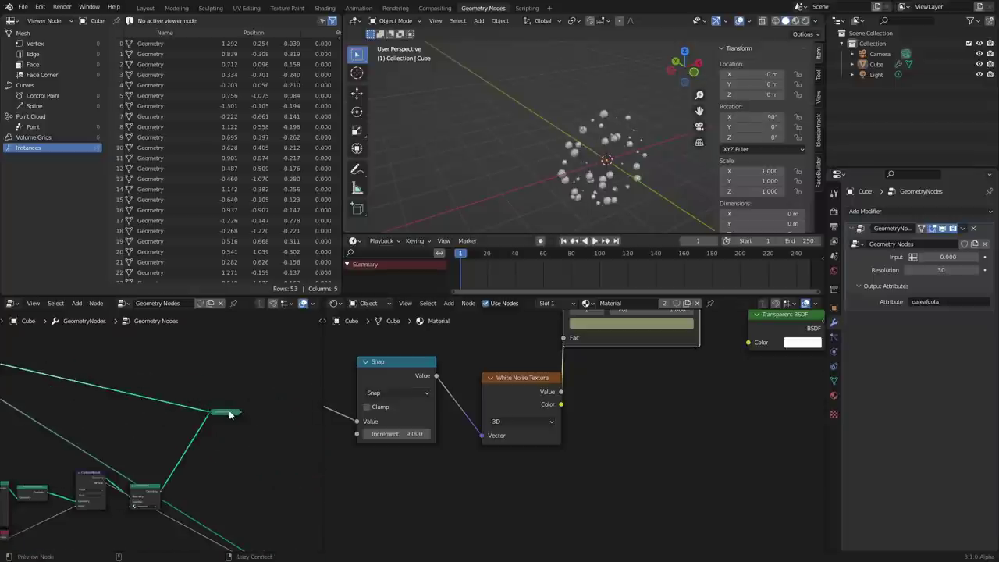
pyautogui.scroll(4, 529, 161)
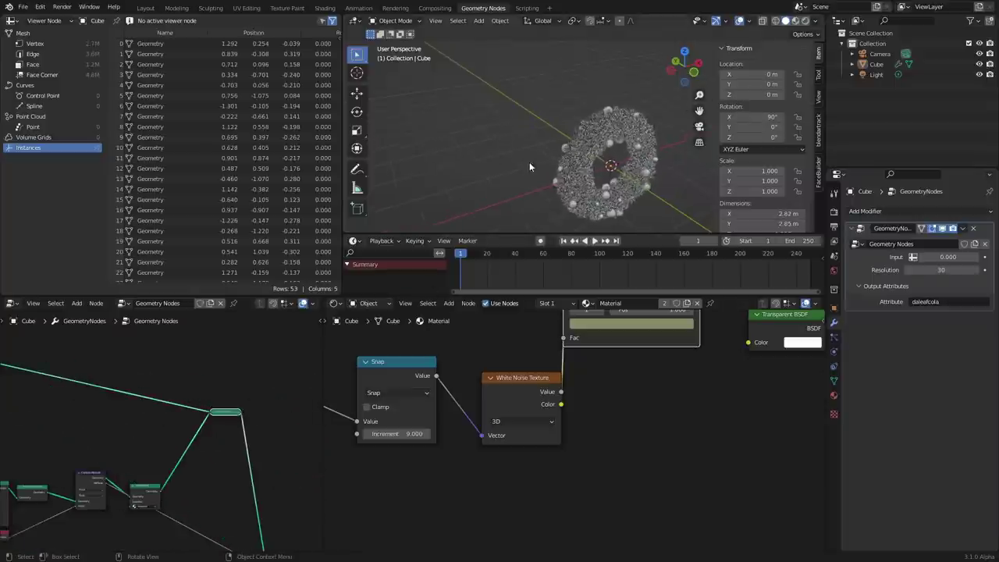
pyautogui.keyDown('shift'); pyautogui.moveTo(597, 202); pyautogui.dragTo(535, 111, button='middle'); pyautogui.keyUp('shift')
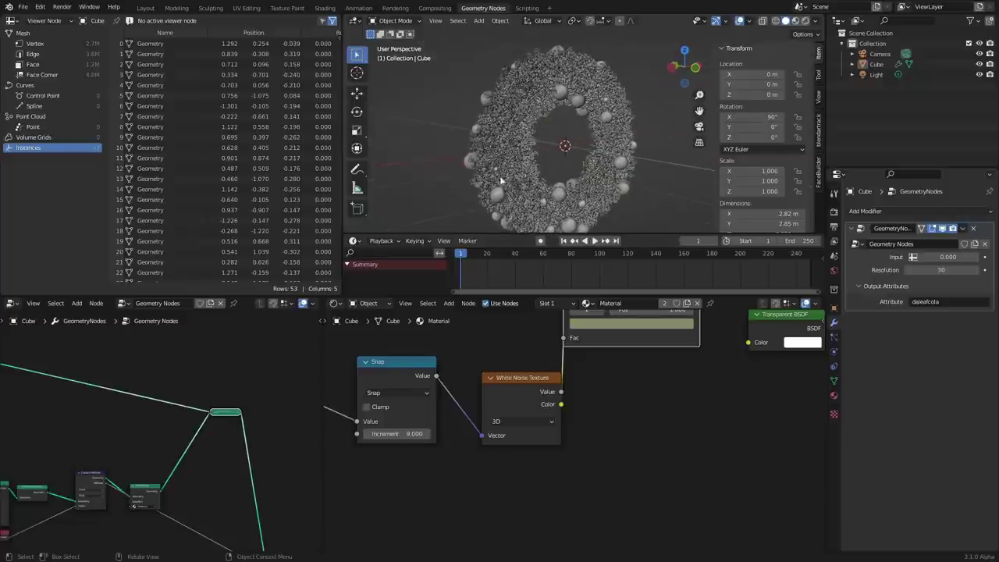
# Set the Vector Math node's Scale to 0 to compare the wreath without the ornament offset.
pyautogui.moveTo(78, 442)
pyautogui.mouseDown(button='middle')
pyautogui.moveTo(13, 417)
pyautogui.moveTo(232, 422)
pyautogui.moveTo(74, 446)
pyautogui.mouseUp(button='middle')
pyautogui.scroll(2, 230, 418)
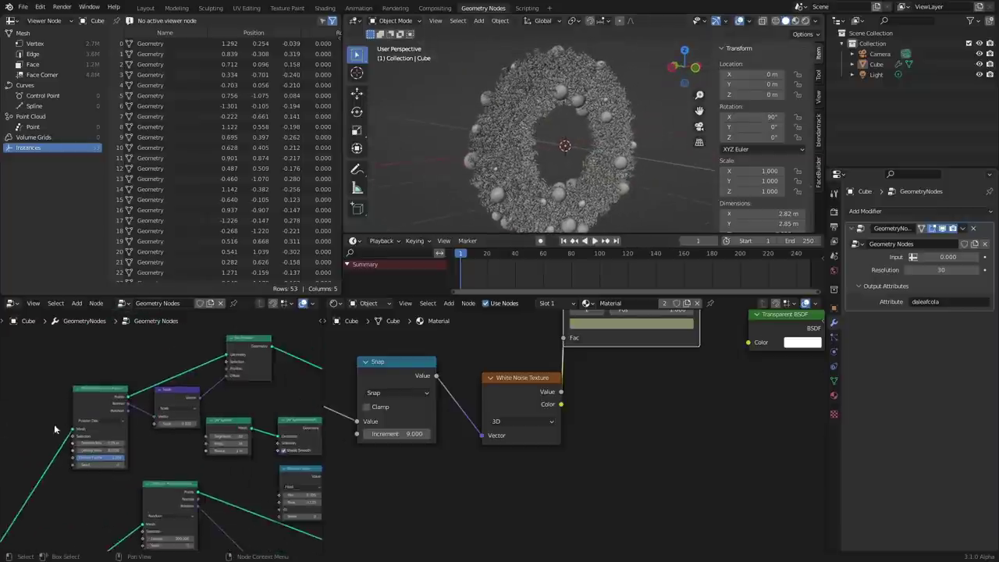
pyautogui.scroll(2, 152, 461)
pyautogui.click(193, 421)
pyautogui.write('0')
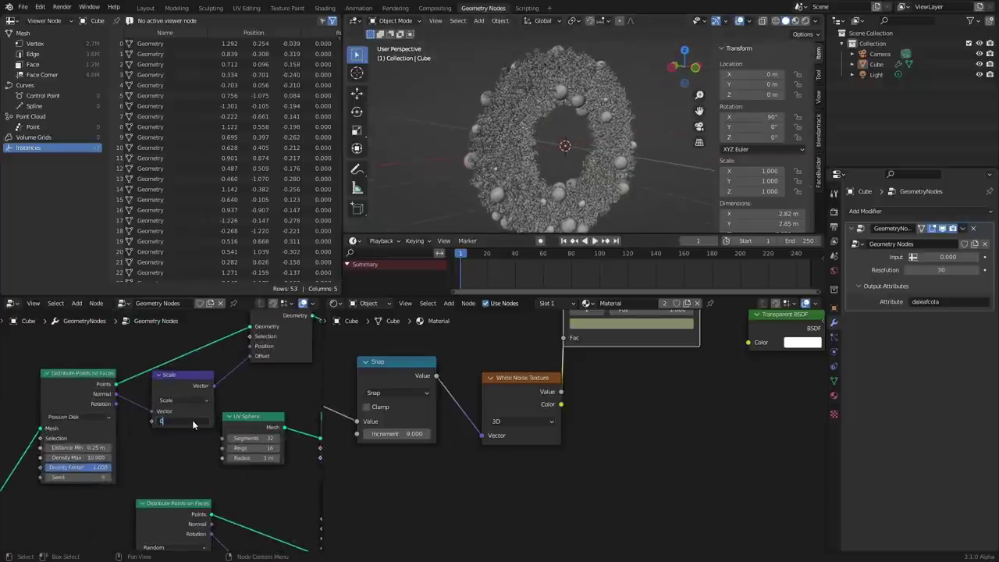
pyautogui.press('Return')
# Set the Vector Math node's Scale to 0.05 and check how far the ornaments stick out of the leaves.
pyautogui.doubleClick(192, 419)
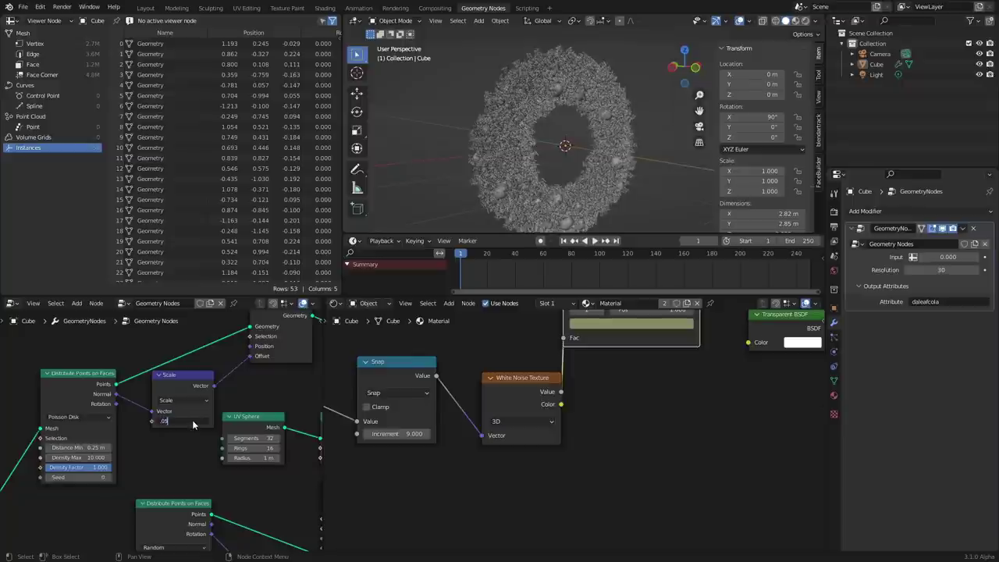
pyautogui.write('.05')
pyautogui.press('Return')
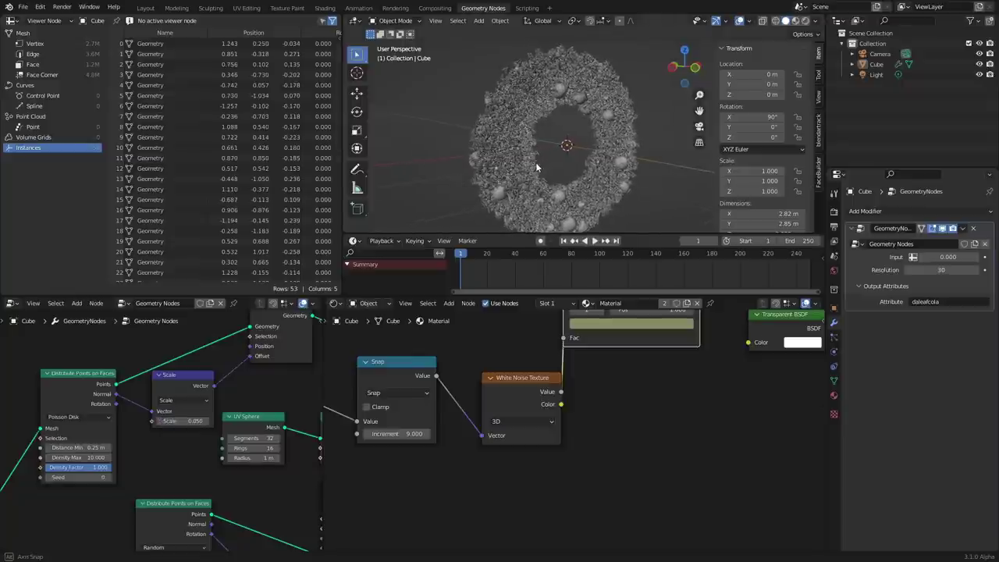
pyautogui.moveTo(535, 166); pyautogui.dragTo(539, 156, button='middle')
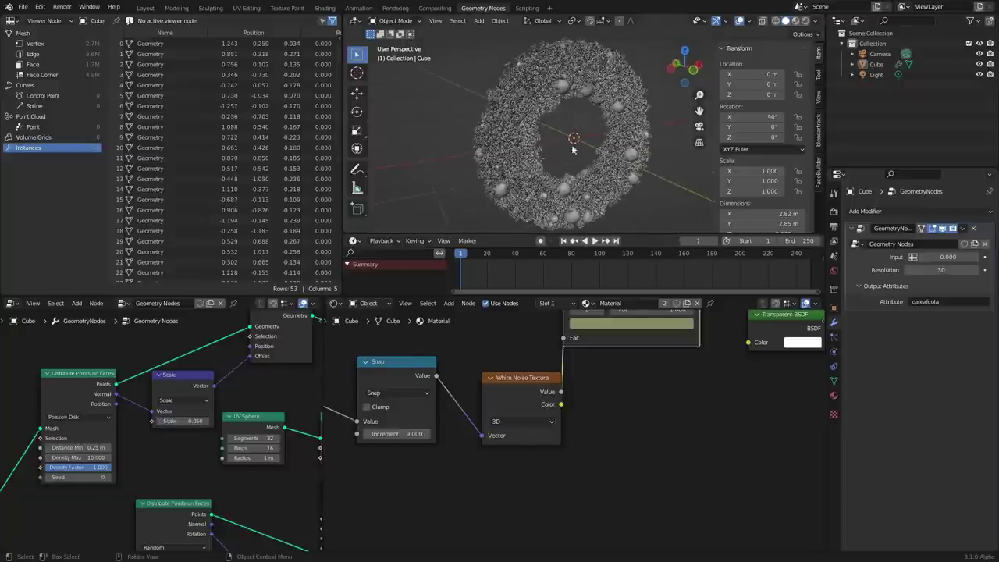
# Switch the viewport to Rendered shading, save the file and inspect the ornaments among the leaves up close.
pyautogui.click(806, 21)
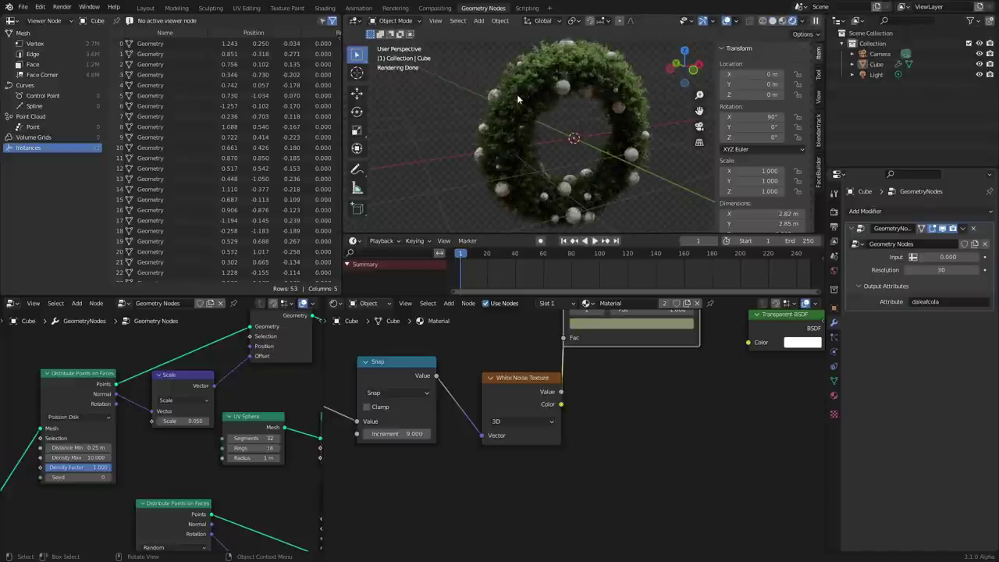
pyautogui.hotkey('ctrl', 's')
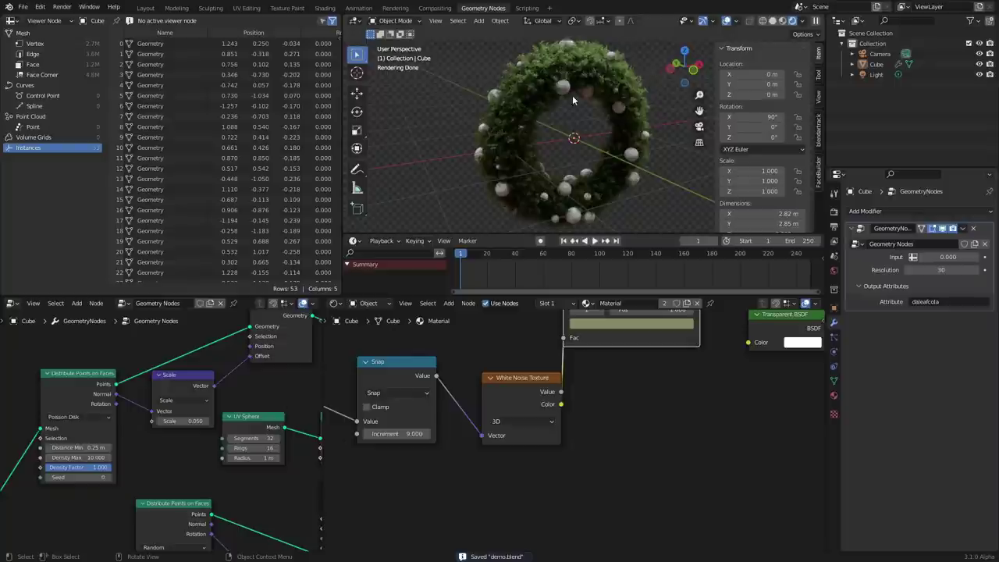
pyautogui.keyDown('shift'); pyautogui.moveTo(571, 95); pyautogui.dragTo(512, 108, button='middle'); pyautogui.keyUp('shift')
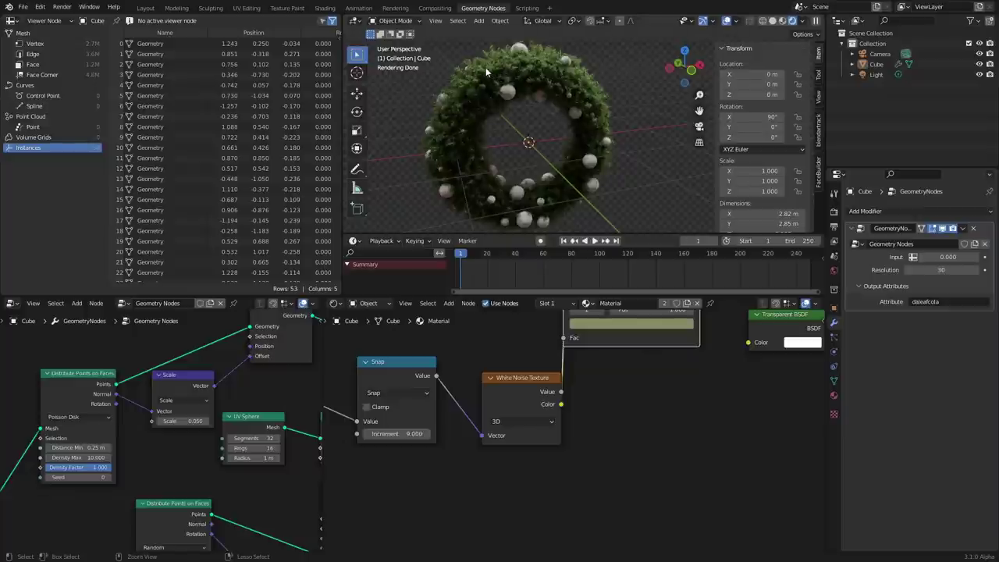
pyautogui.hotkey('ctrl', 's')
pyautogui.scroll(5, 499, 121)
pyautogui.scroll(2, 518, 143)
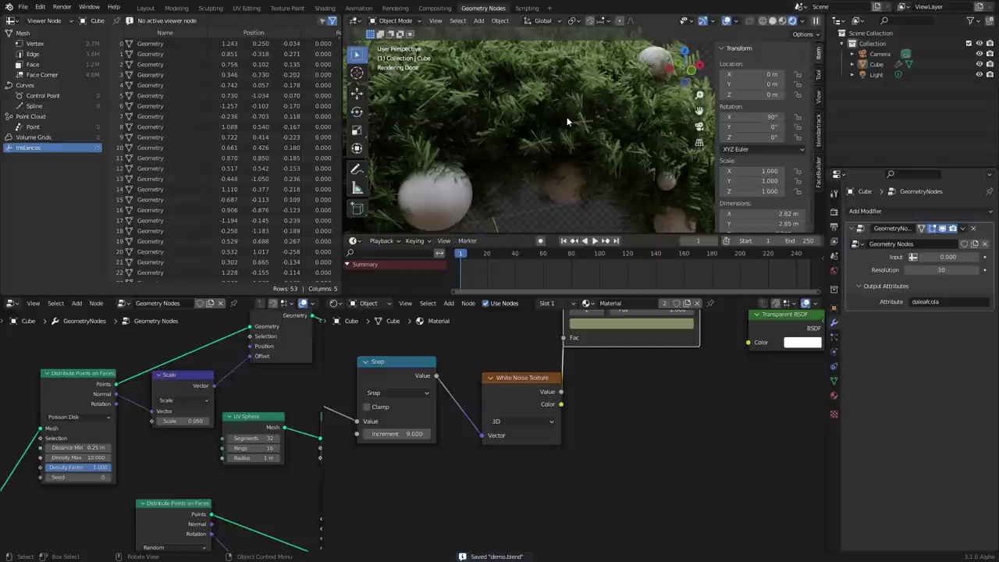
pyautogui.scroll(-8, 560, 114)
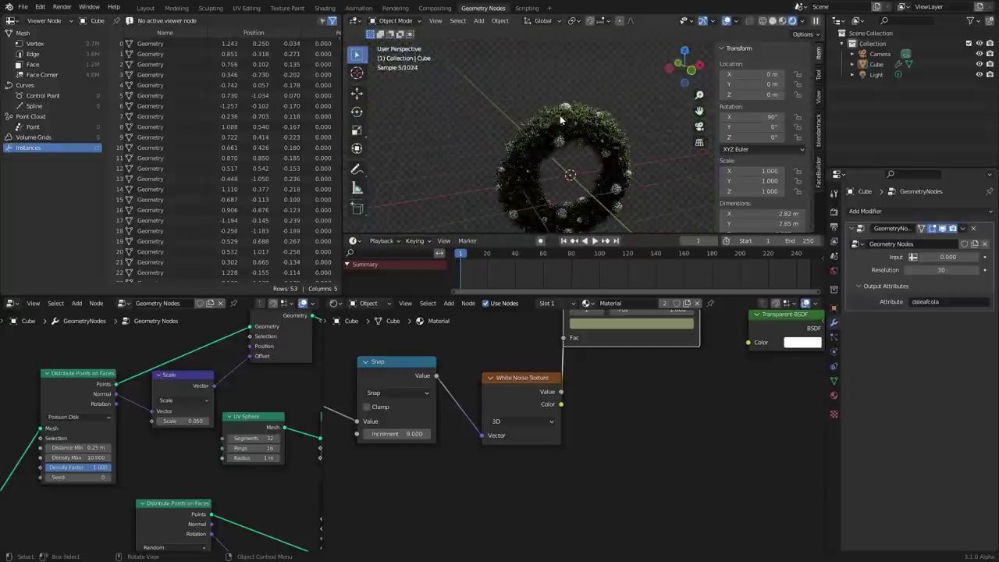
pyautogui.scroll(-5, 287, 398)
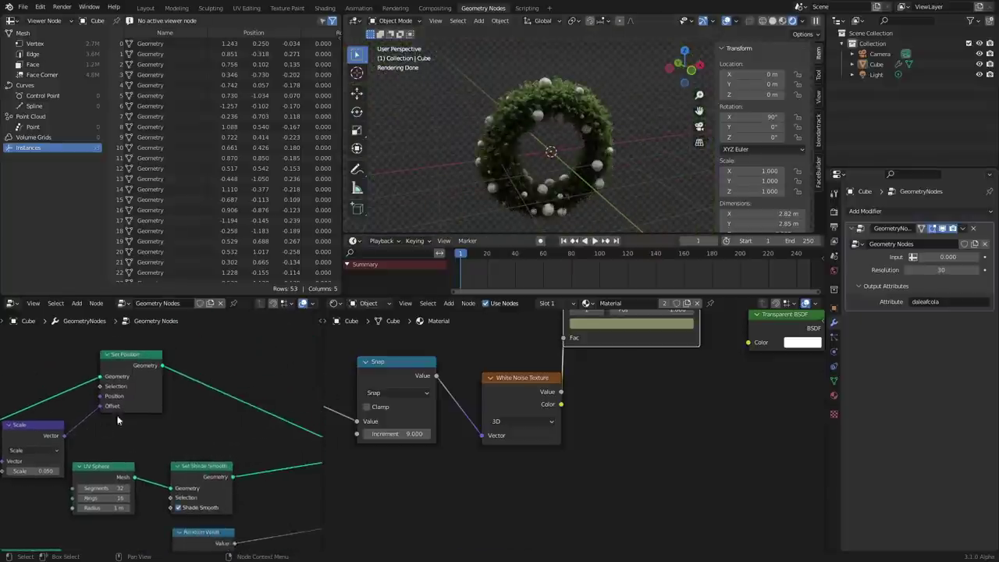
# Preview the output of the spheres' Instance on Points node and delete the Viewer node.
pyautogui.keyDown('ctrl'); pyautogui.keyDown('shift'); pyautogui.click(170, 399); pyautogui.keyUp('shift'); pyautogui.keyUp('ctrl')
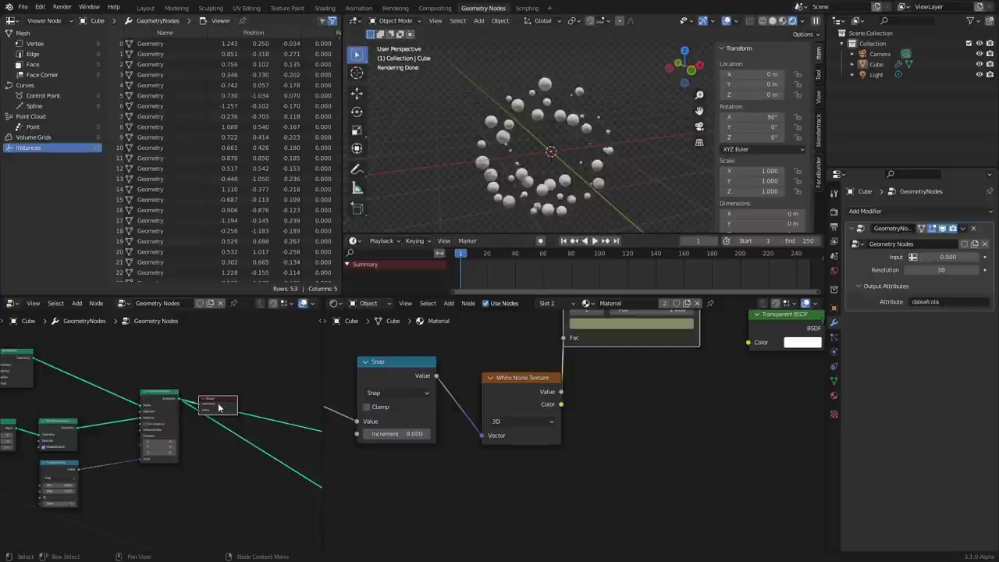
pyautogui.press('x')
pyautogui.scroll(-3, 218, 402)
pyautogui.moveTo(218, 402); pyautogui.dragTo(49, 360, button='middle')
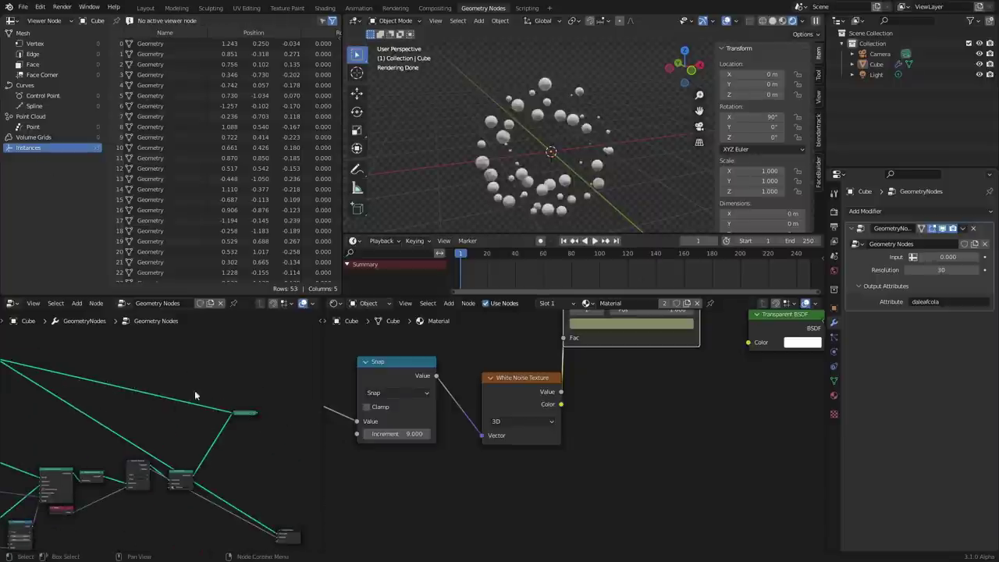
# Route the Join Geometry node's result to the output to show the whole wreath again, and save the file.
pyautogui.keyDown('ctrl'); pyautogui.keyDown('shift'); pyautogui.click(243, 412); pyautogui.keyUp('shift'); pyautogui.keyUp('ctrl')
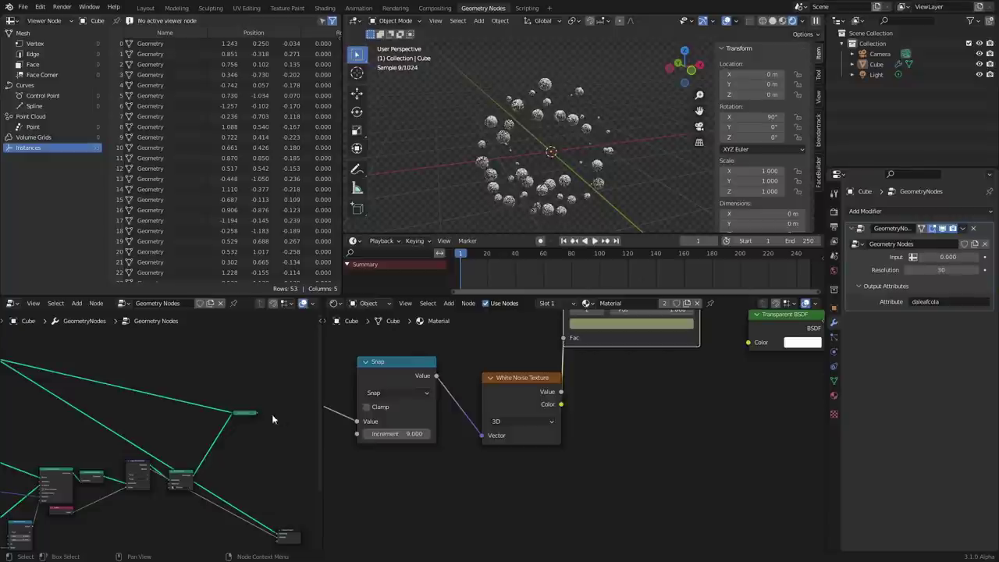
pyautogui.press('Delete')
pyautogui.moveTo(154, 391); pyautogui.dragTo(333, 419, button='middle')
pyautogui.hotkey('ctrl', 's')
# Insert a Realize Instances node after the spheres' Instance on Points node.
pyautogui.scroll(7, 192, 387)
pyautogui.moveTo(204, 377); pyautogui.dragTo(165, 417, button='middle')
pyautogui.hotkey('shift', 'a')
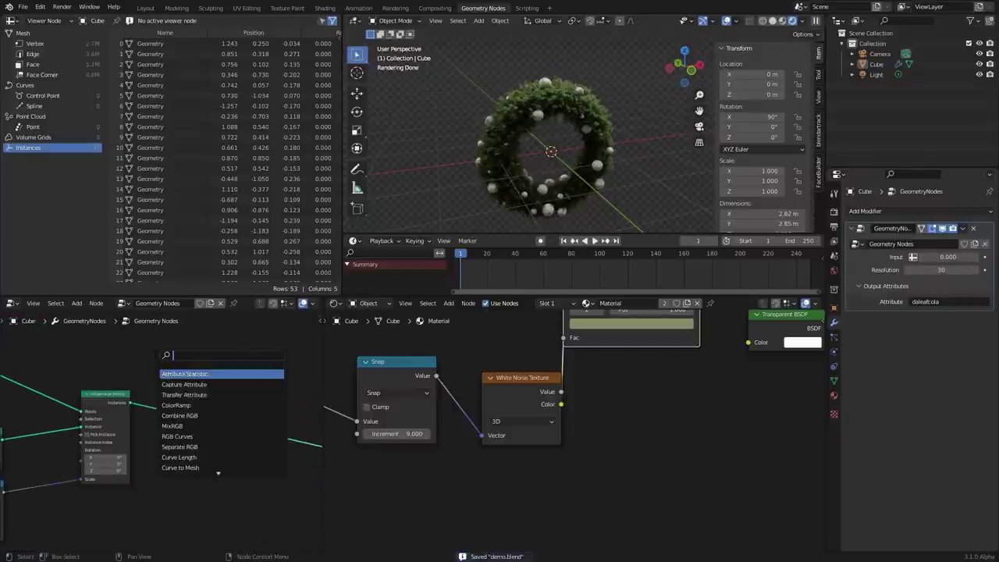
pyautogui.write('rea')
pyautogui.press('Return')
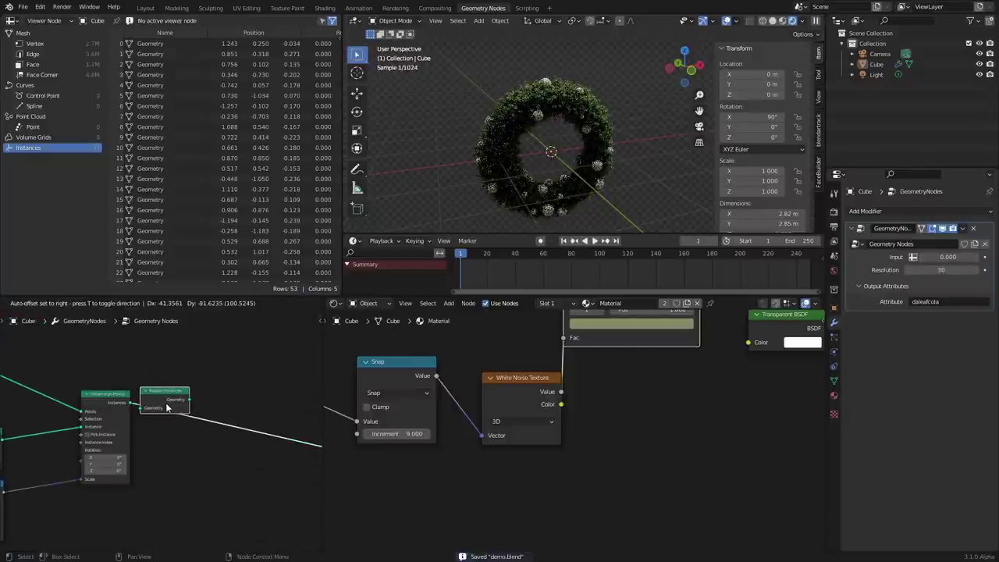
pyautogui.click(195, 404)
# Check the Realize Instances output in the spreadsheet with a Viewer node, and delete that Viewer.
pyautogui.keyDown('ctrl'); pyautogui.keyDown('shift'); pyautogui.click(195, 402); pyautogui.keyUp('shift'); pyautogui.keyUp('ctrl')
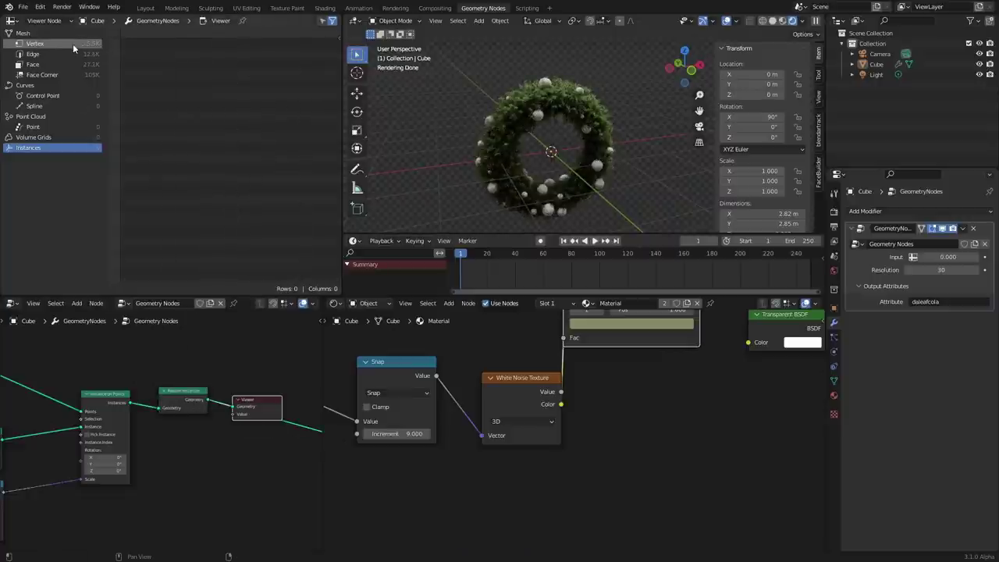
pyautogui.moveTo(262, 399); pyautogui.dragTo(255, 362)
pyautogui.press('x')
# Insert a Capture Attribute node between the spheres' Realize Instances and Join Geometry nodes.
pyautogui.moveTo(270, 366); pyautogui.dragTo(183, 373, button='middle')
pyautogui.hotkey('shift', 'a')
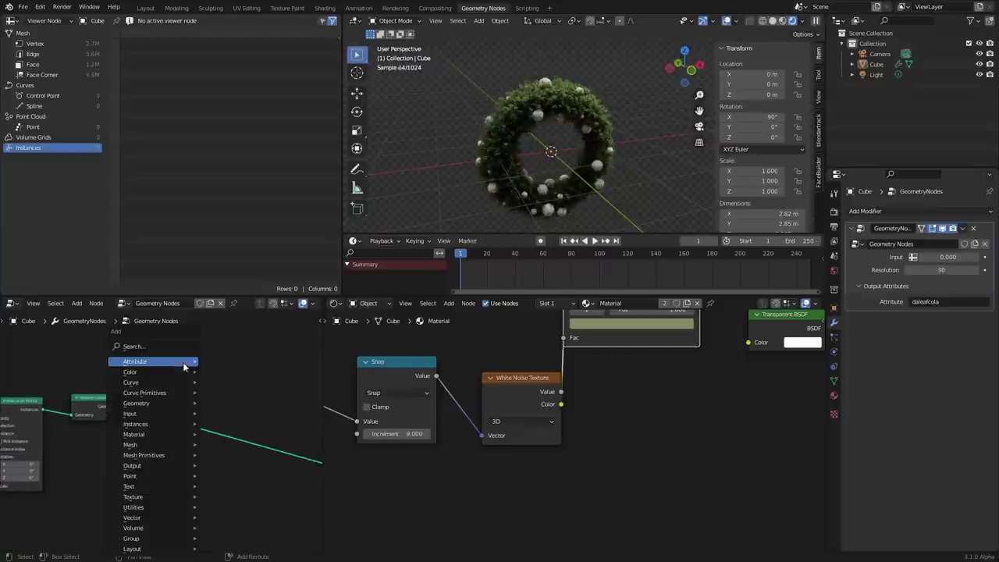
pyautogui.click(171, 347)
pyautogui.write('capt')
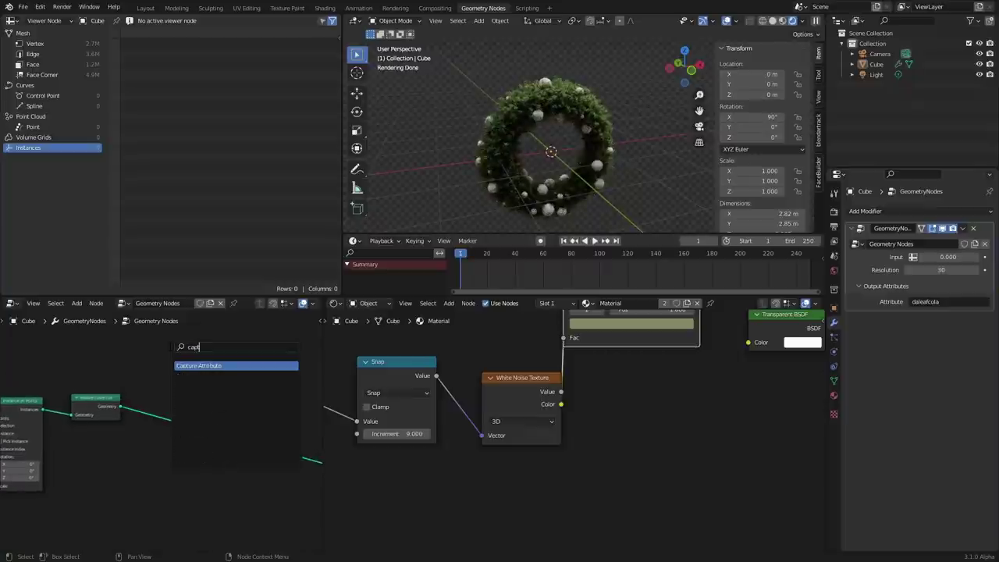
pyautogui.press('Return')
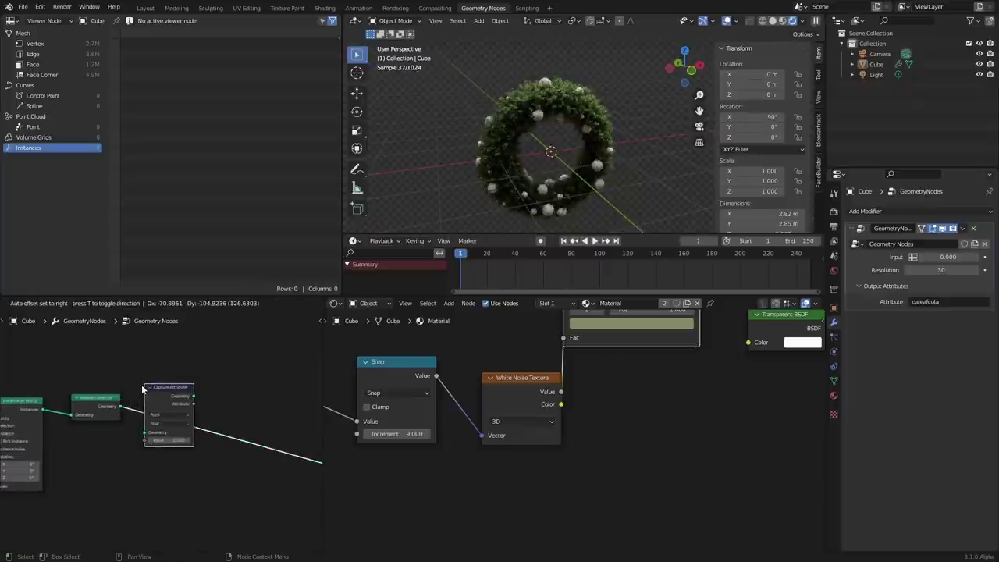
pyautogui.click(142, 388)
# Add an Index node below Realize Instances, connect it to the Capture Attribute's Value, and save the file.
pyautogui.hotkey('shift', 'a')
pyautogui.click(101, 347)
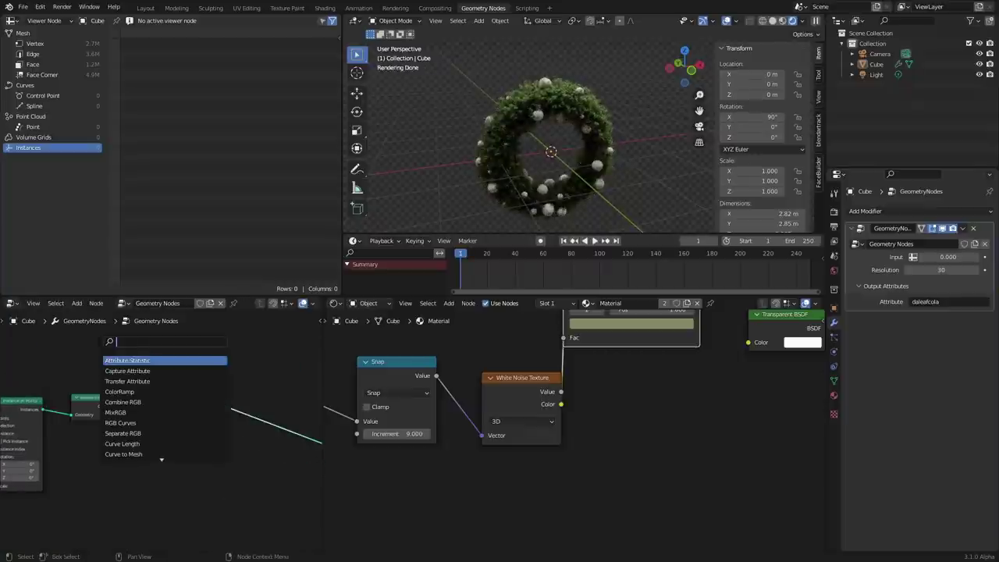
pyautogui.write('ind')
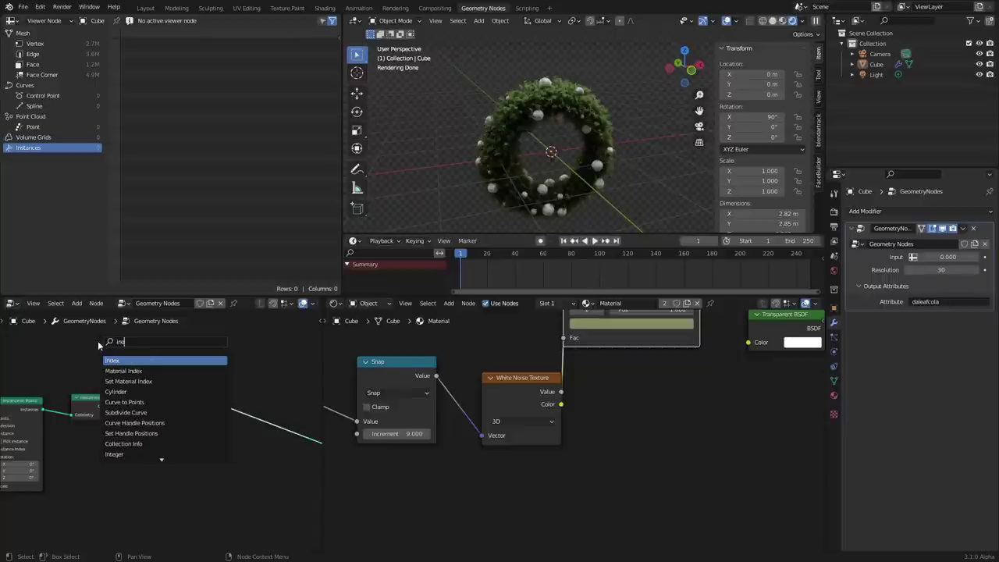
pyautogui.press('Return')
pyautogui.click(81, 405)
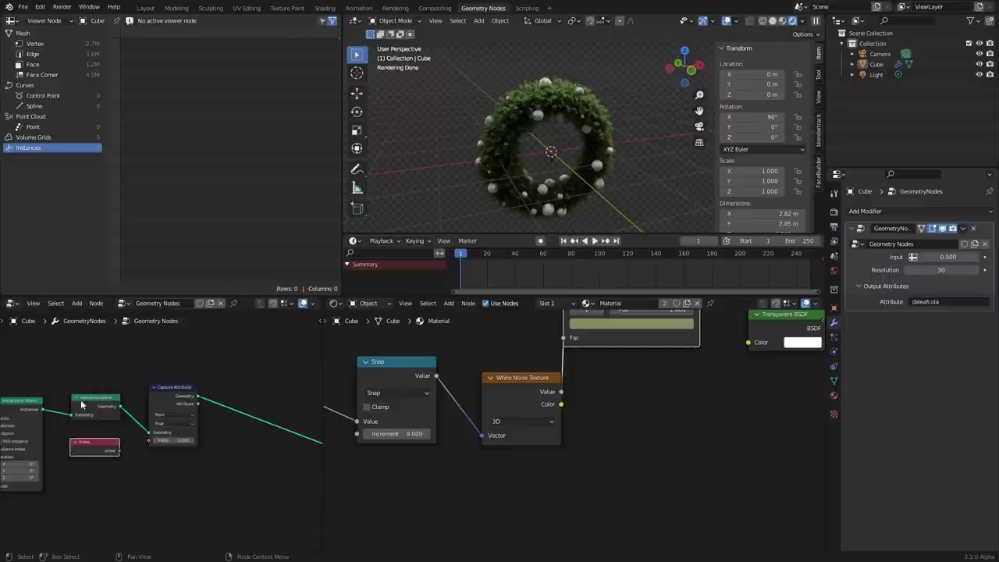
pyautogui.moveTo(92, 399); pyautogui.dragTo(90, 389)
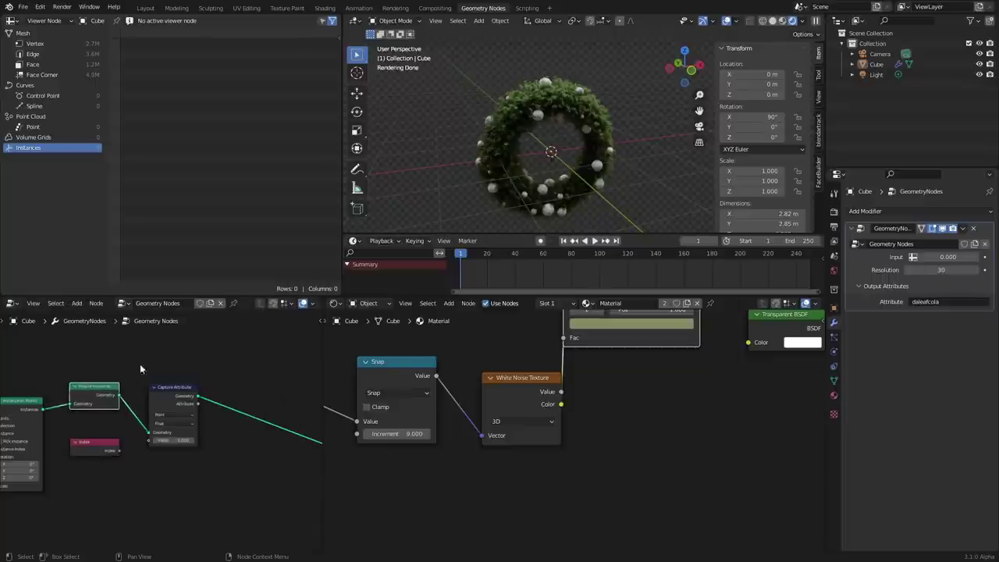
pyautogui.scroll(4, 117, 415)
pyautogui.moveTo(100, 438); pyautogui.dragTo(207, 443, button='middle')
pyautogui.keyDown('alt'); pyautogui.moveTo(206, 463); pyautogui.dragTo(231, 461, button='right'); pyautogui.keyUp('alt')
pyautogui.scroll(3, 605, 171)
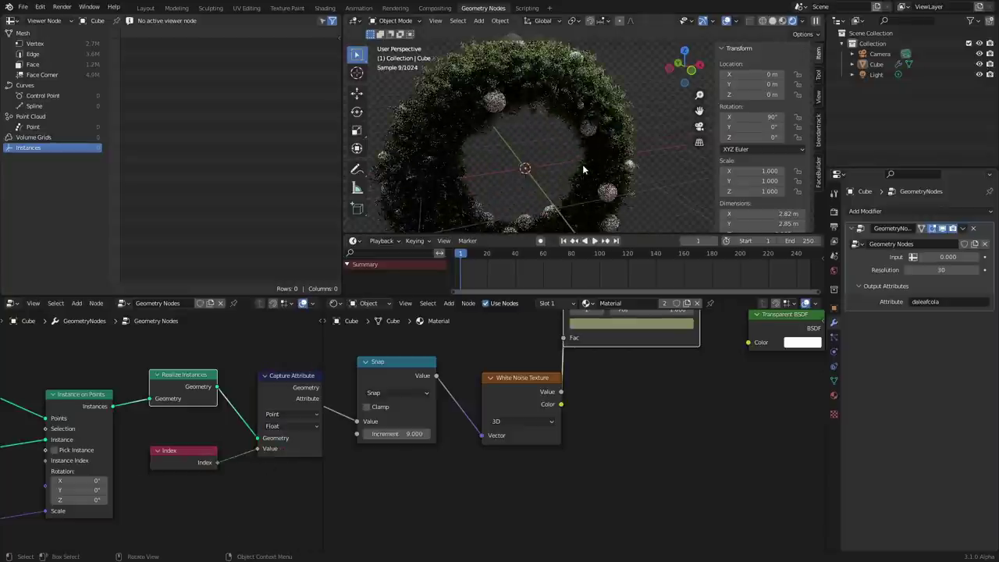
pyautogui.hotkey('ctrl', 's')
pyautogui.keyDown('shift'); pyautogui.moveTo(597, 171); pyautogui.dragTo(607, 186, button='middle'); pyautogui.keyUp('shift')
# Connect the spheres' captured Attribute to a new socket on the Group Output node.
pyautogui.moveTo(218, 428); pyautogui.dragTo(124, 436, button='middle')
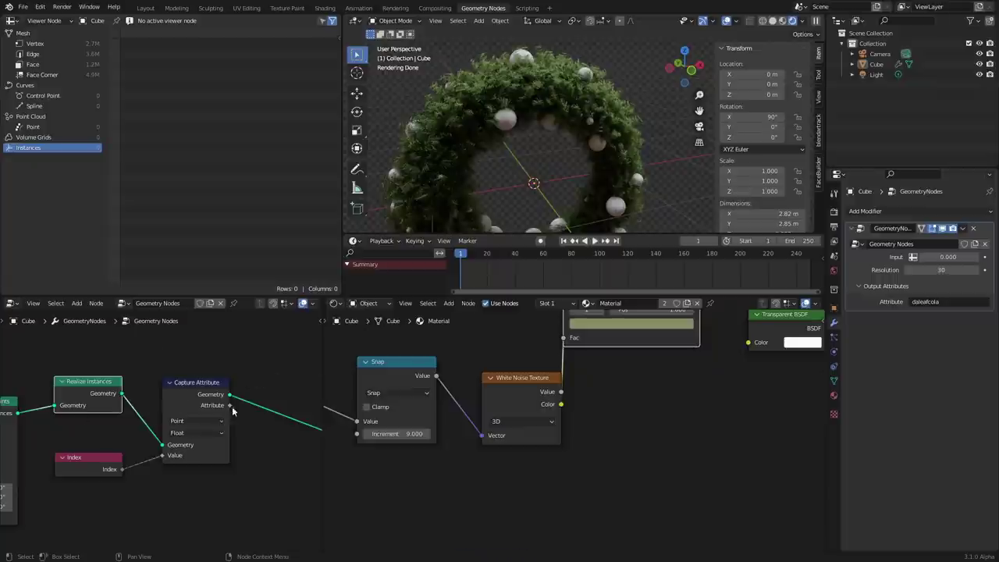
pyautogui.scroll(-6, 195, 421)
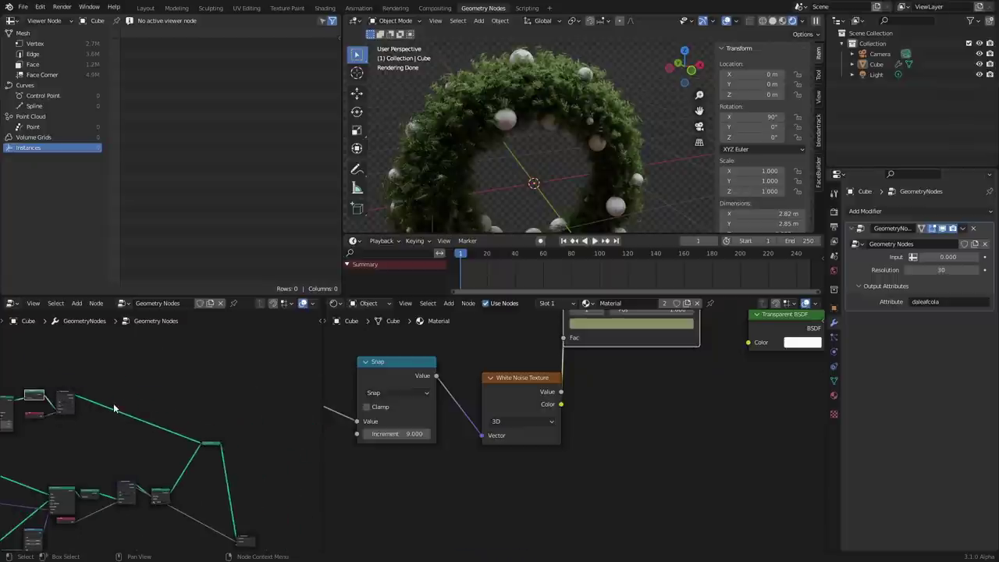
pyautogui.moveTo(75, 399); pyautogui.dragTo(234, 521)
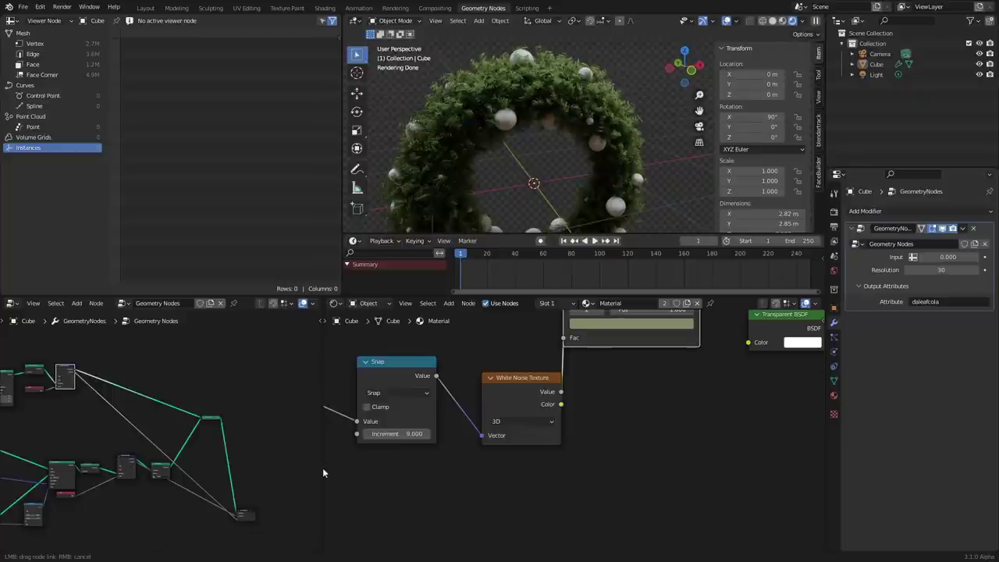
pyautogui.moveTo(323, 472); pyautogui.dragTo(322, 472)
# Name the modifier's second output attribute orbies and save the file.
pyautogui.click(933, 315)
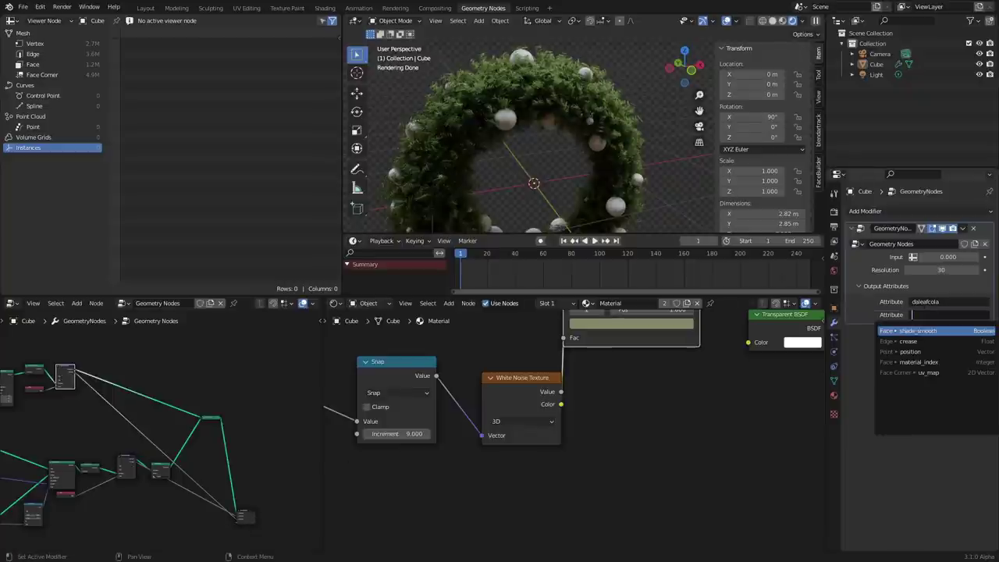
pyautogui.write('orbies')
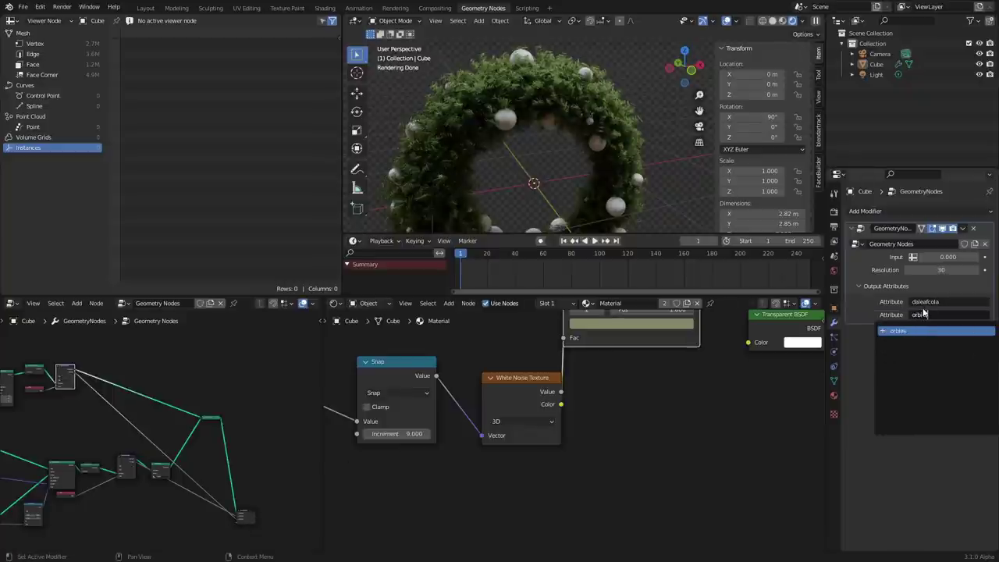
pyautogui.press('Return')
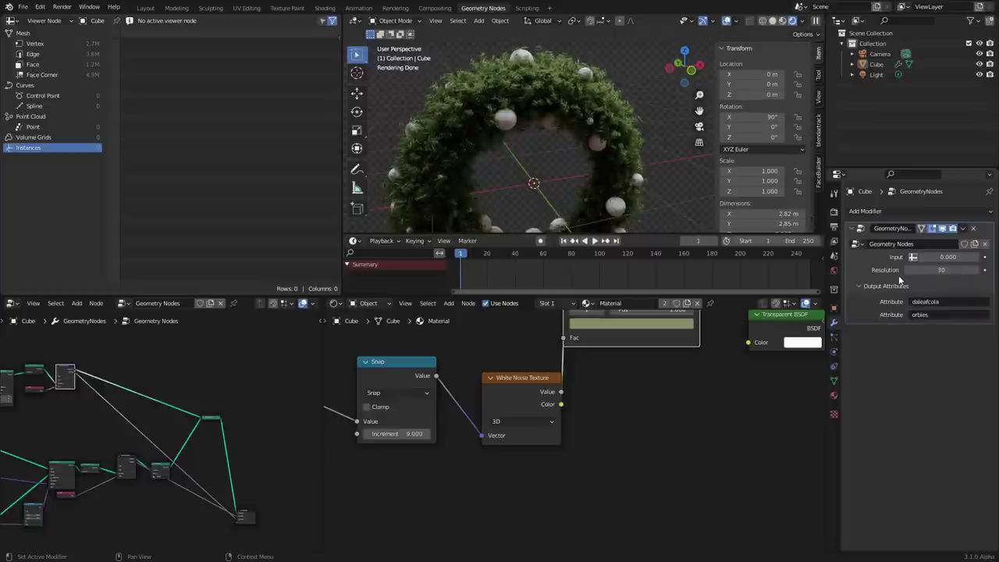
pyautogui.hotkey('ctrl', 's')
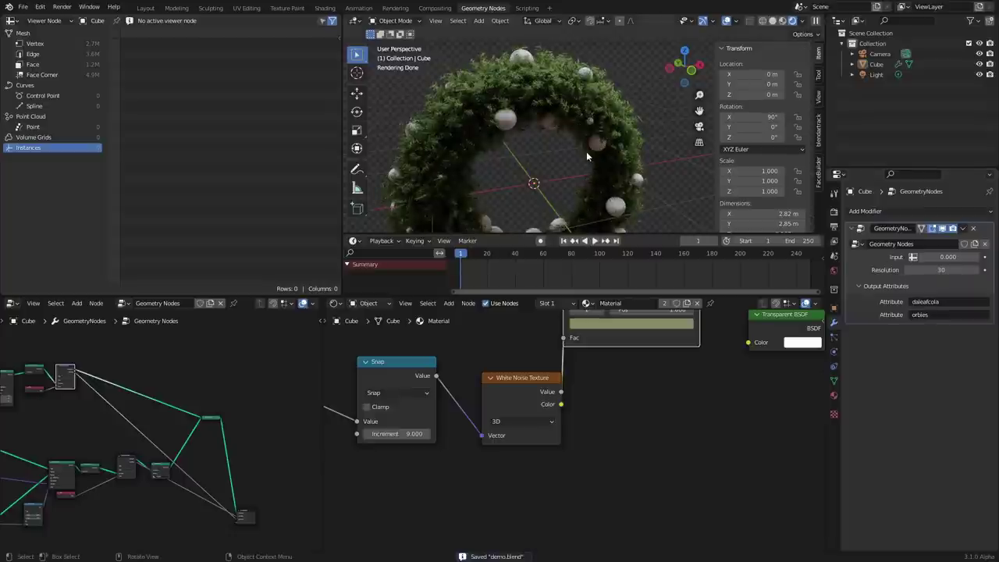
pyautogui.scroll(-3, 586, 151)
pyautogui.keyDown('shift'); pyautogui.moveTo(565, 157); pyautogui.dragTo(571, 121, button='middle'); pyautogui.keyUp('shift')
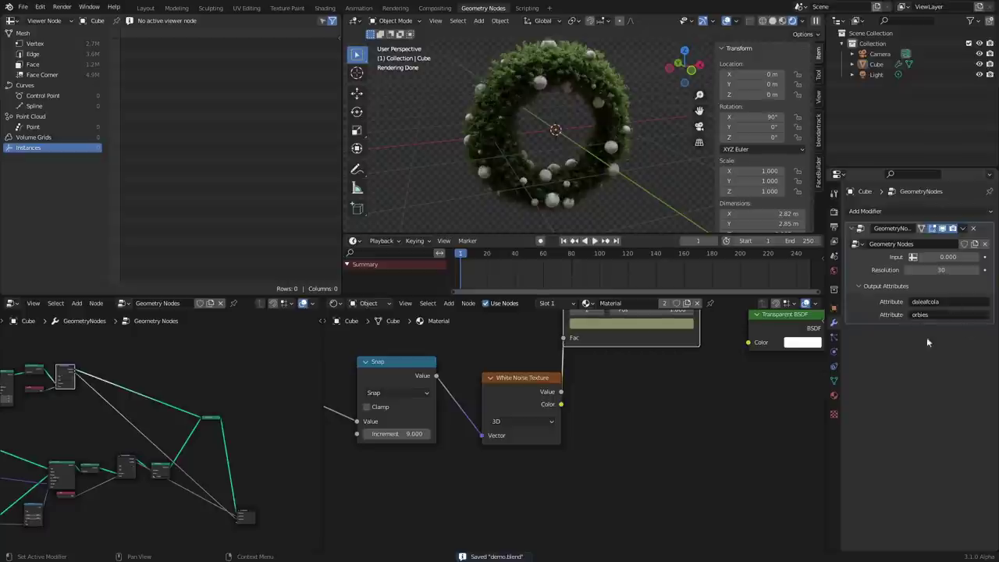
# Duplicate the leaves' Set Material node and insert the copy between the spheres' Capture Attribute and Join Geometry nodes.
pyautogui.moveTo(448, 392); pyautogui.dragTo(577, 395, button='middle')
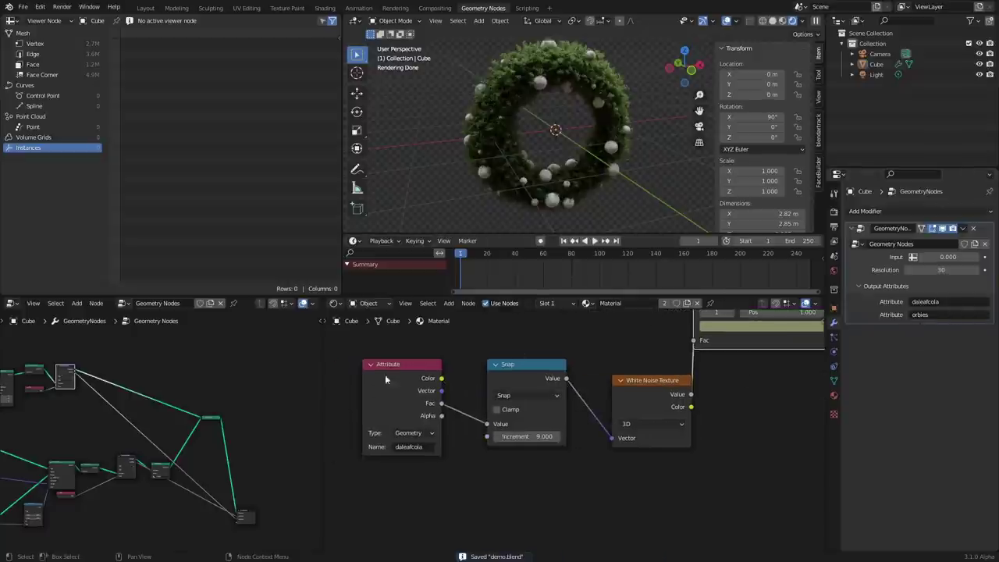
pyautogui.scroll(6, 132, 407)
pyautogui.moveTo(140, 386); pyautogui.dragTo(104, 396, button='middle')
pyautogui.scroll(3, 163, 403)
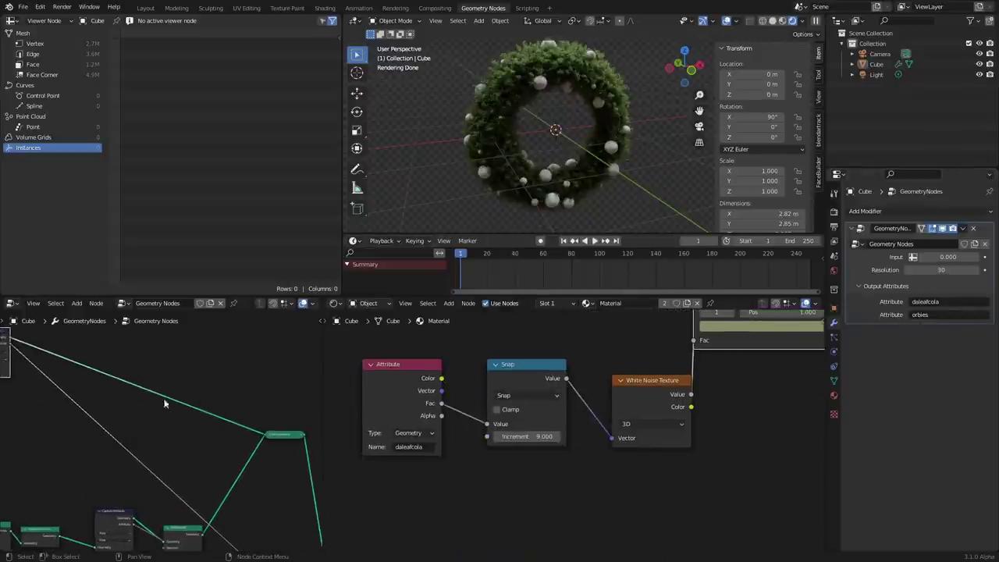
pyautogui.click(167, 535)
pyautogui.hotkey('shift', 'd')
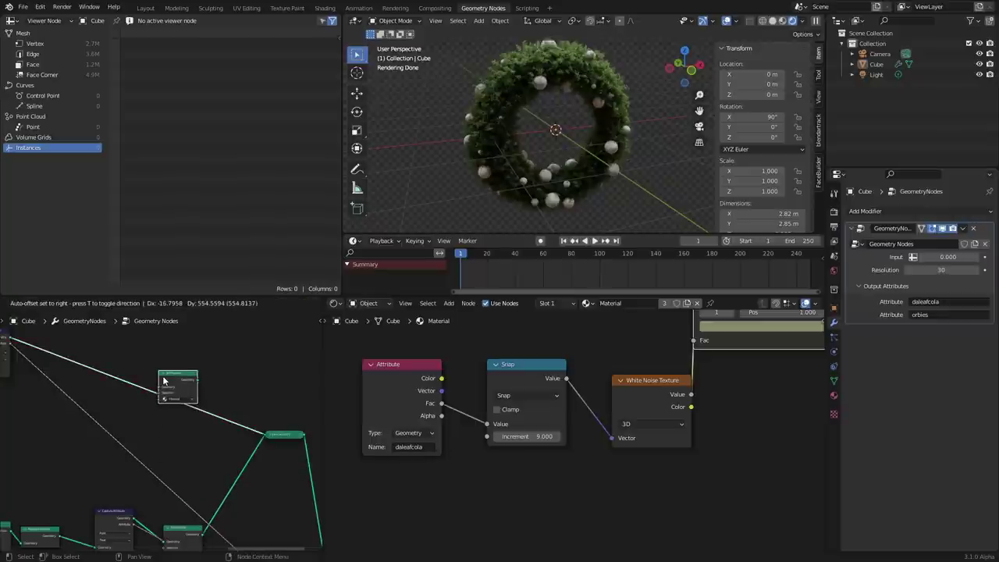
pyautogui.click(163, 381)
pyautogui.scroll(-4, 60, 389)
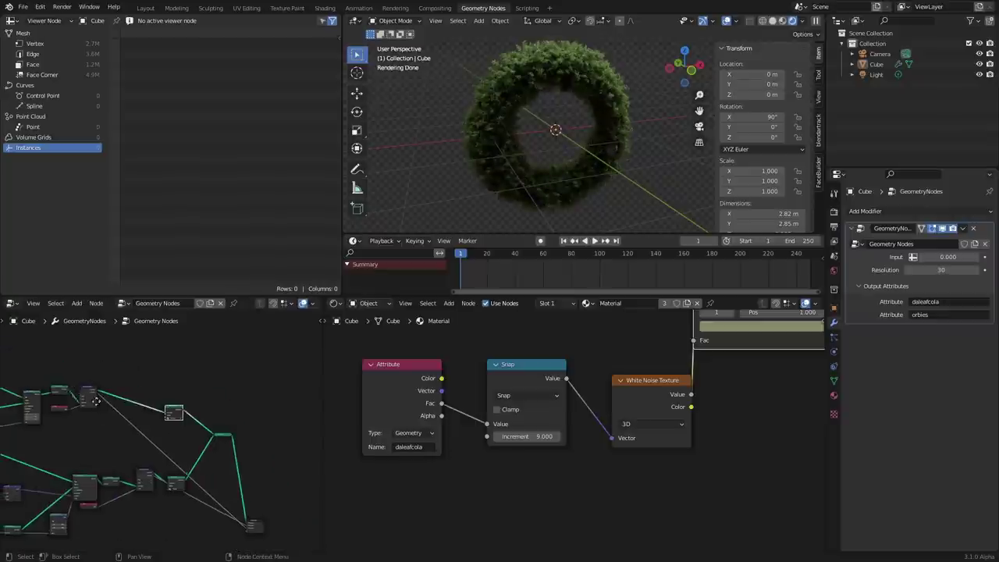
# Make a separate copy of the leaf material and name it orbs.
pyautogui.moveTo(249, 458); pyautogui.dragTo(123, 429, button='middle')
pyautogui.scroll(5, 164, 389)
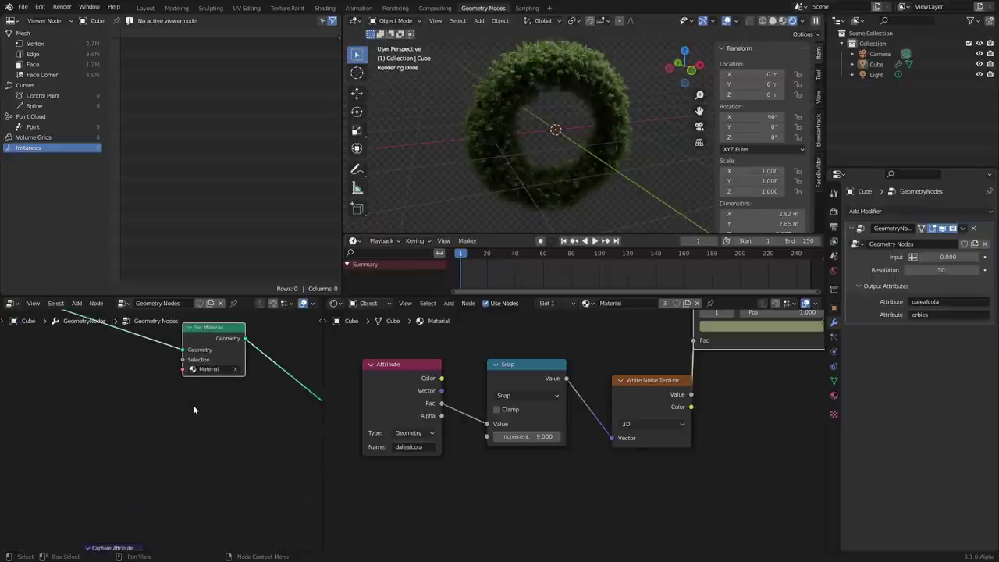
pyautogui.click(662, 303)
pyautogui.click(641, 302)
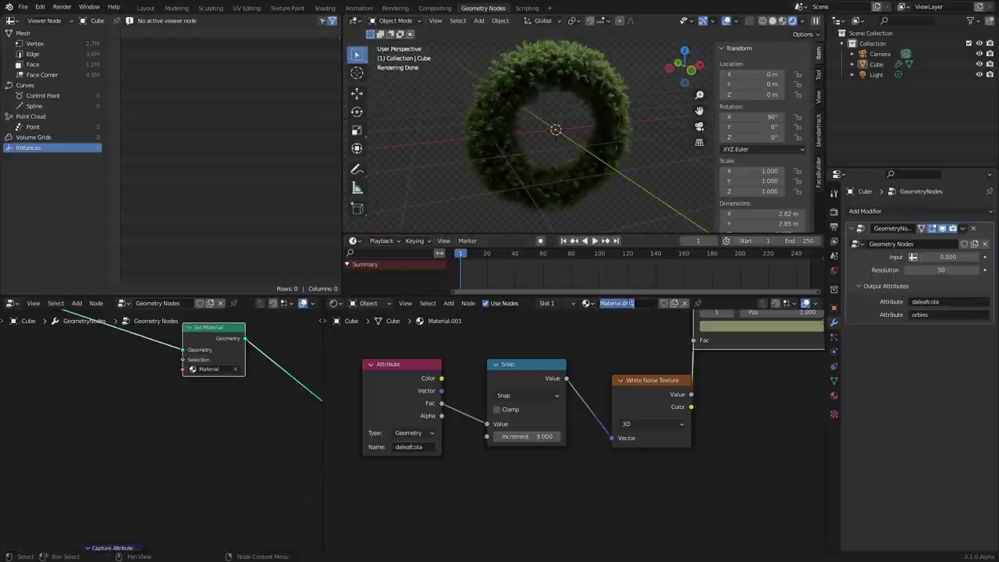
pyautogui.write('orbs')
pyautogui.press('Return')
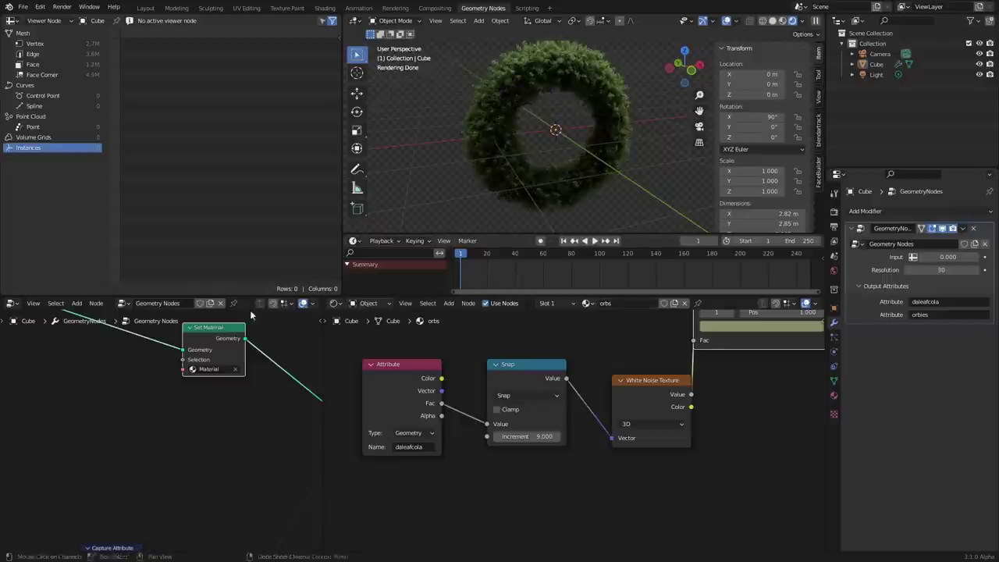
# Assign the orbs material in the spheres' Set Material node and inspect the ornaments up close.
pyautogui.click(207, 369)
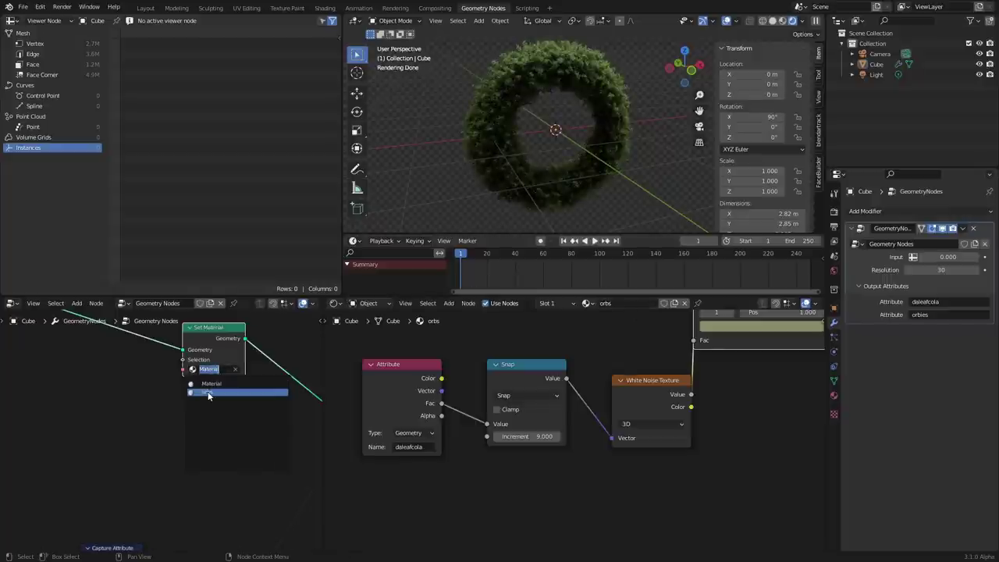
pyautogui.press('Return')
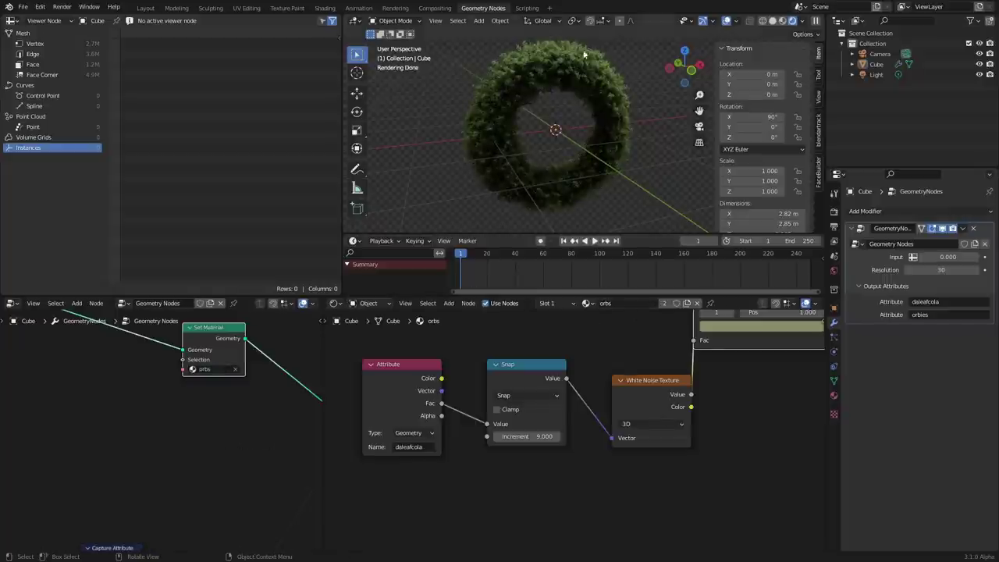
pyautogui.scroll(4, 583, 64)
pyautogui.keyDown('shift'); pyautogui.moveTo(512, 61); pyautogui.dragTo(544, 231, button='middle'); pyautogui.keyUp('shift')
pyautogui.keyDown('shift'); pyautogui.moveTo(544, 196); pyautogui.dragTo(536, 125, button='middle'); pyautogui.keyUp('shift')
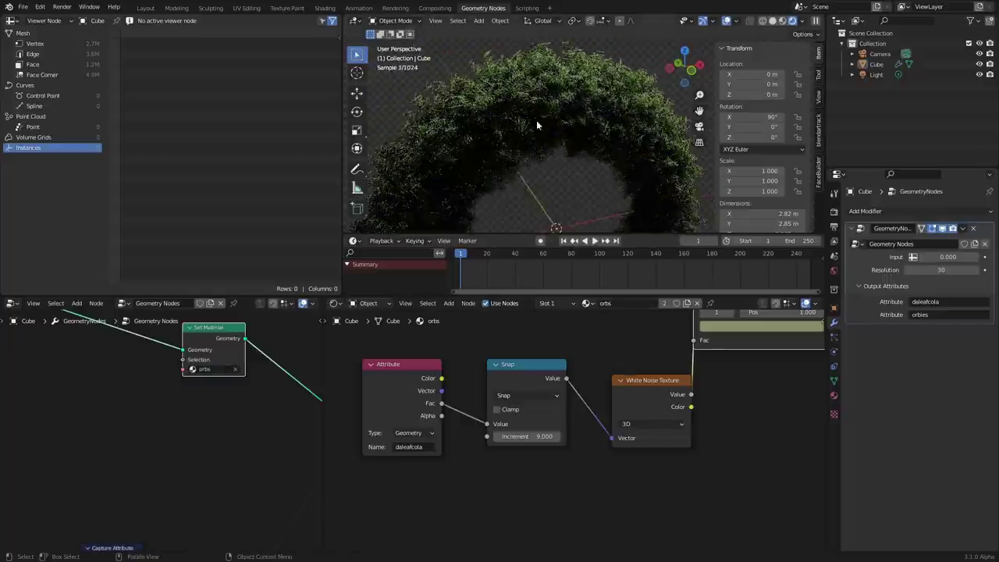
pyautogui.scroll(3, 469, 122)
# Delete all nodes of the orbs material except the Attribute and Material Output nodes.
pyautogui.scroll(-5, 624, 437)
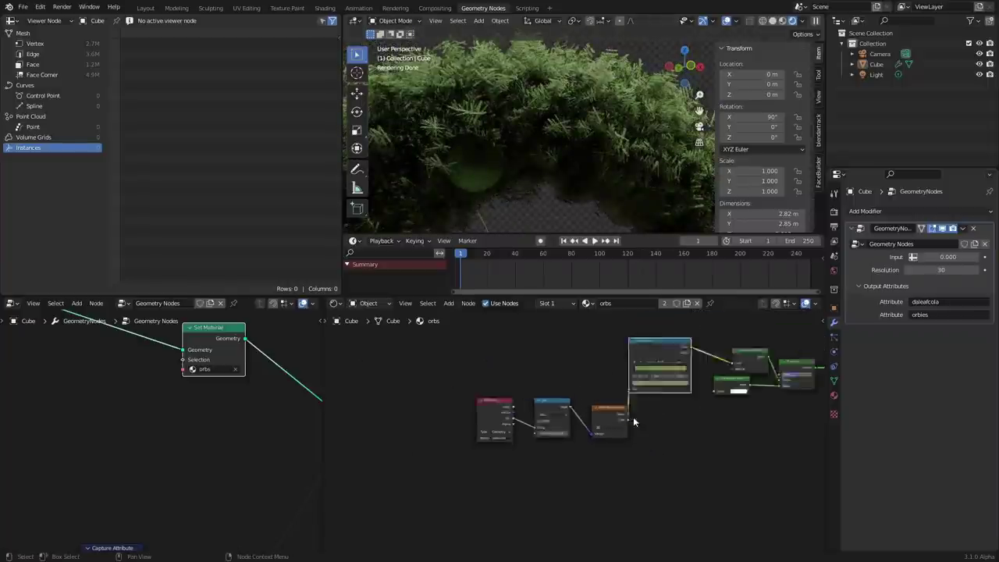
pyautogui.moveTo(739, 462); pyautogui.dragTo(557, 351)
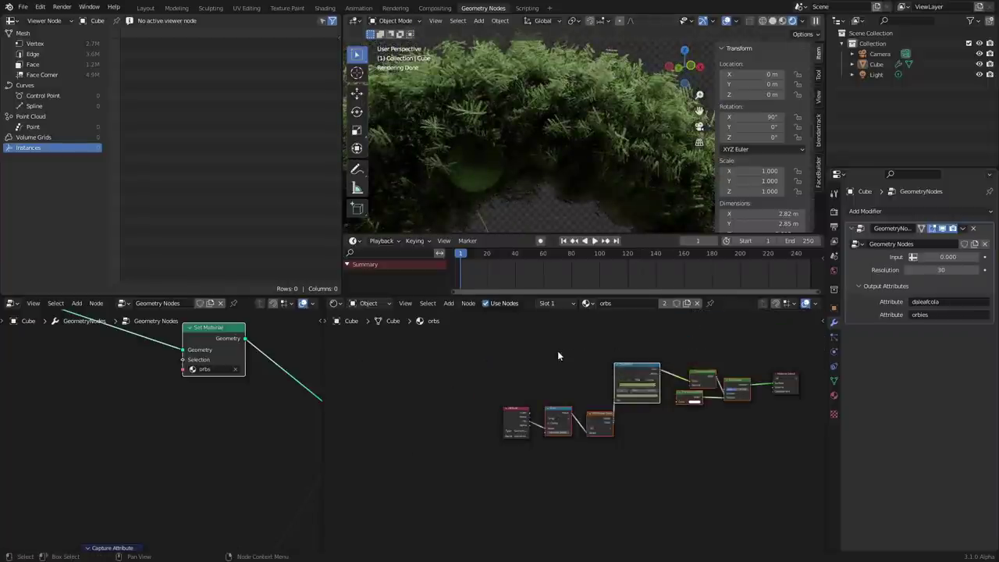
pyautogui.press('x')
pyautogui.keyDown('shift'); pyautogui.moveTo(574, 151); pyautogui.dragTo(565, 119, button='middle'); pyautogui.keyUp('shift')
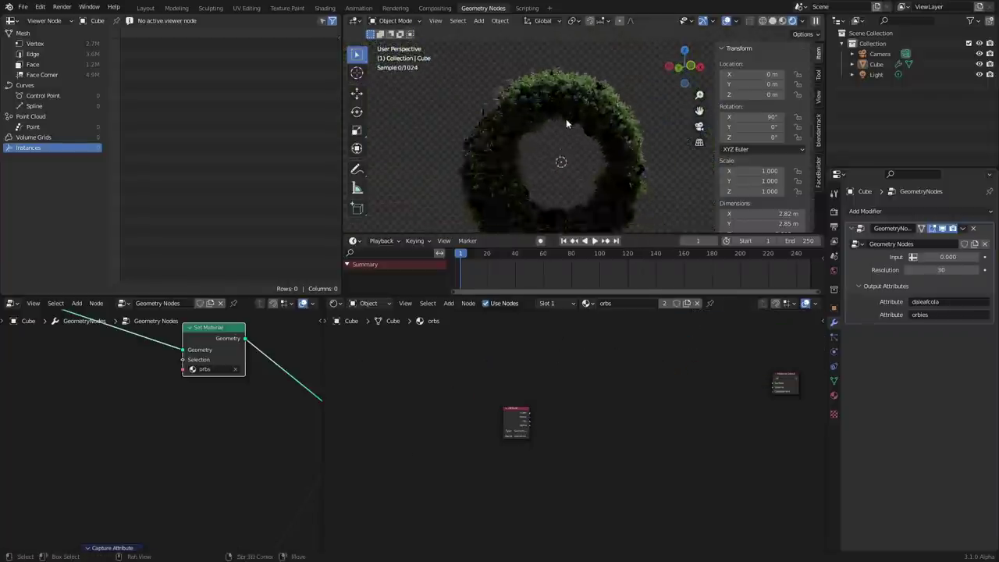
# Move the Attribute node closer to the Material Output node in the orbs material.
pyautogui.moveTo(661, 460); pyautogui.dragTo(595, 471, button='middle')
pyautogui.moveTo(487, 460); pyautogui.dragTo(431, 419)
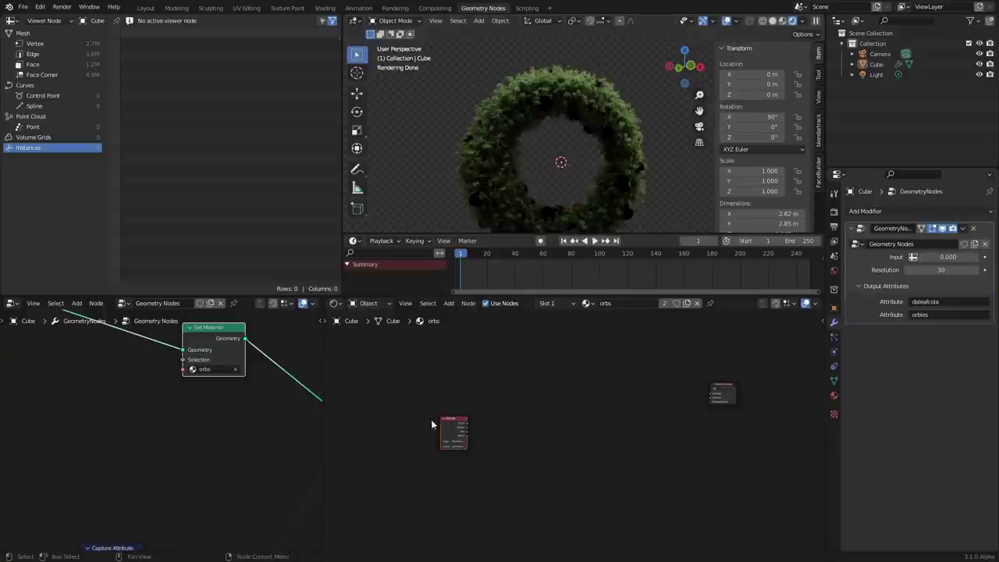
pyautogui.press('g')
pyautogui.click(606, 375)
pyautogui.moveTo(693, 402); pyautogui.dragTo(595, 415, button='middle')
pyautogui.scroll(4, 585, 426)
pyautogui.moveTo(466, 391); pyautogui.dragTo(528, 458, button='middle')
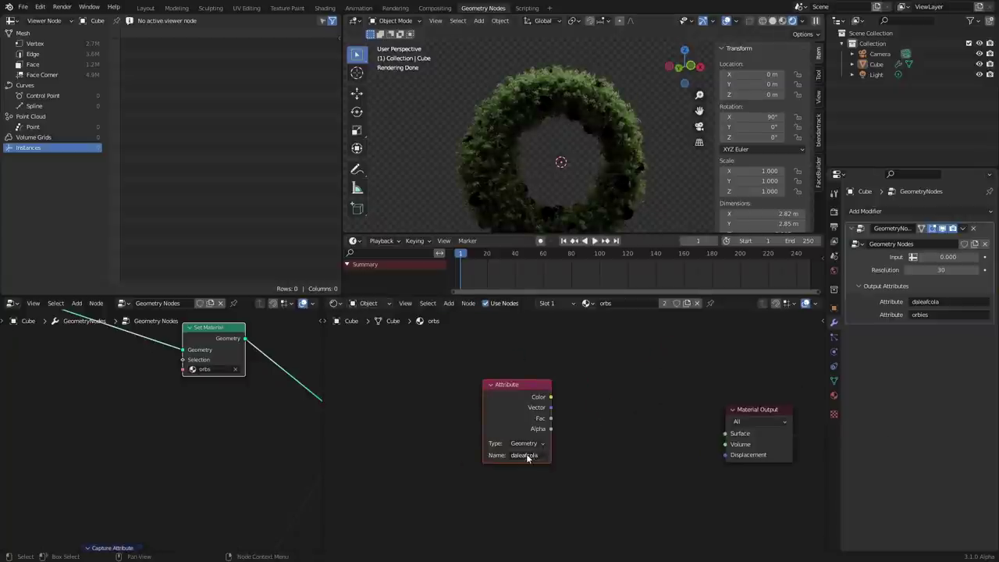
# Set the Attribute node's name to orbies in the orbs material, preview its Fac output on the wreath and save the file.
pyautogui.click(525, 455)
pyautogui.write('orbies')
pyautogui.press('Return')
pyautogui.keyDown('ctrl'); pyautogui.keyDown('shift'); pyautogui.click(525, 406); pyautogui.keyUp('shift'); pyautogui.keyUp('ctrl')
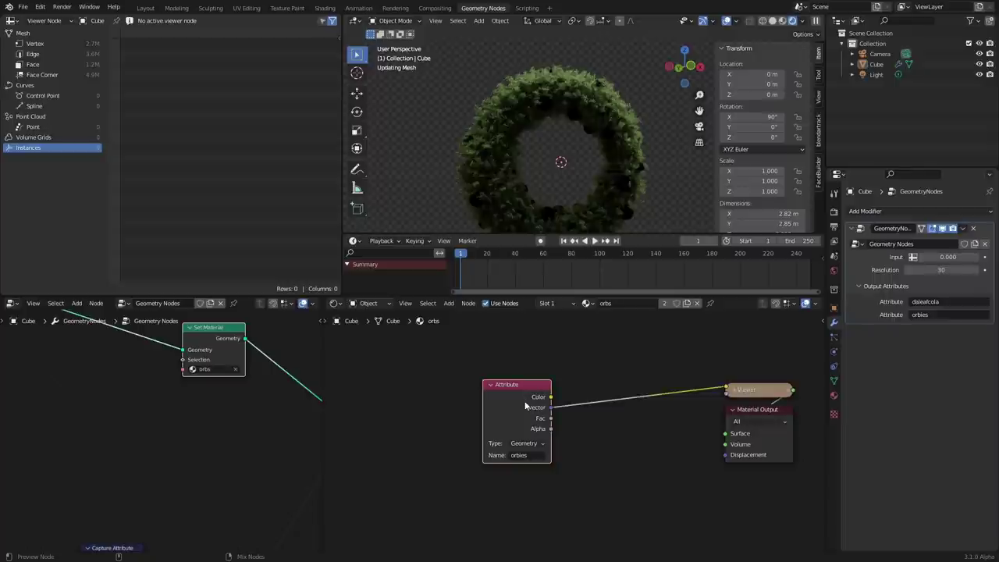
pyautogui.keyDown('ctrl'); pyautogui.keyDown('shift'); pyautogui.click(525, 406); pyautogui.keyUp('shift'); pyautogui.keyUp('ctrl')
pyautogui.hotkey('ctrl', 's')
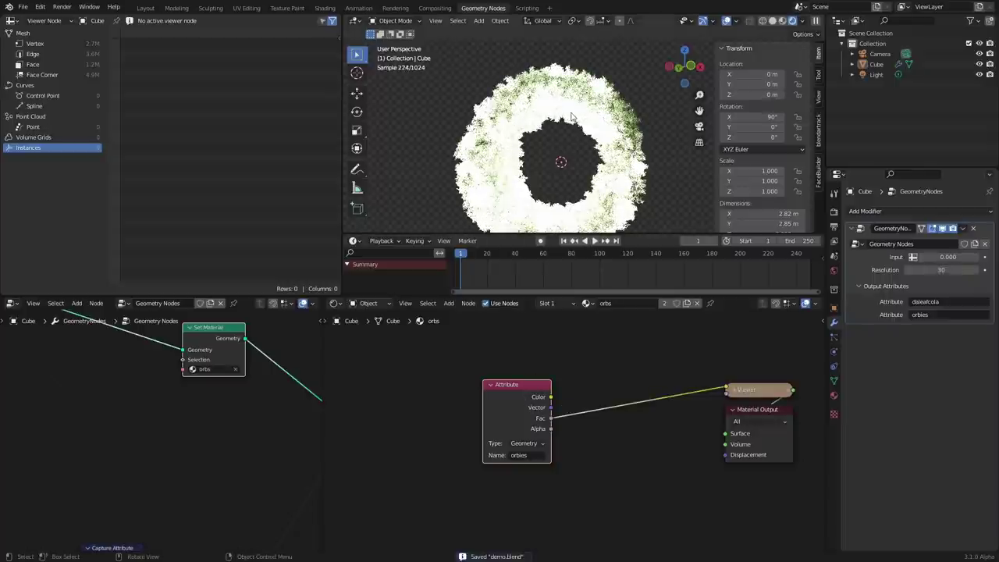
pyautogui.keyDown('shift'); pyautogui.moveTo(558, 127); pyautogui.dragTo(550, 107, button='middle'); pyautogui.keyUp('shift')
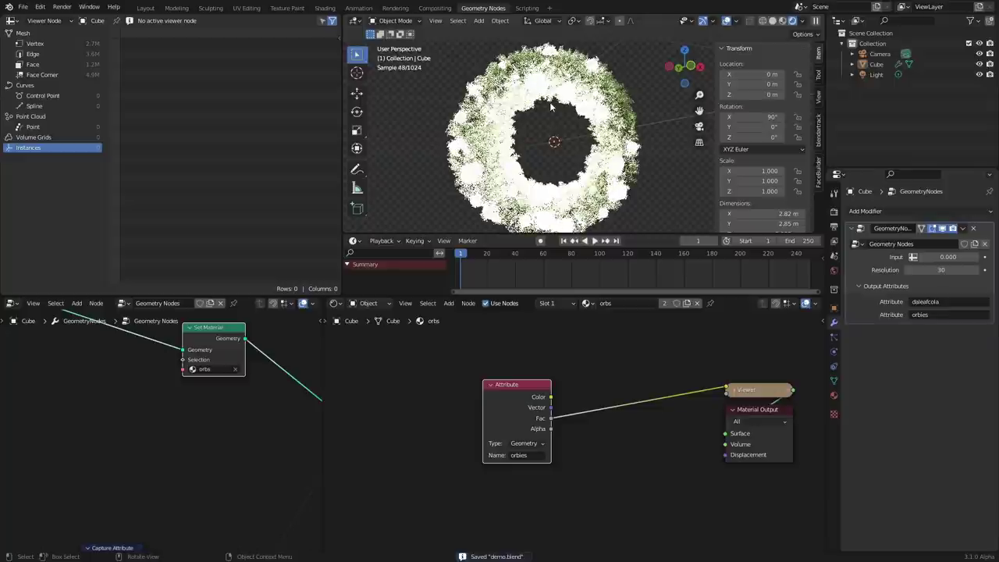
# Move the Attribute node away from the output and insert a White Noise Texture node on its Fac link to the Viewer.
pyautogui.moveTo(524, 391); pyautogui.dragTo(412, 385)
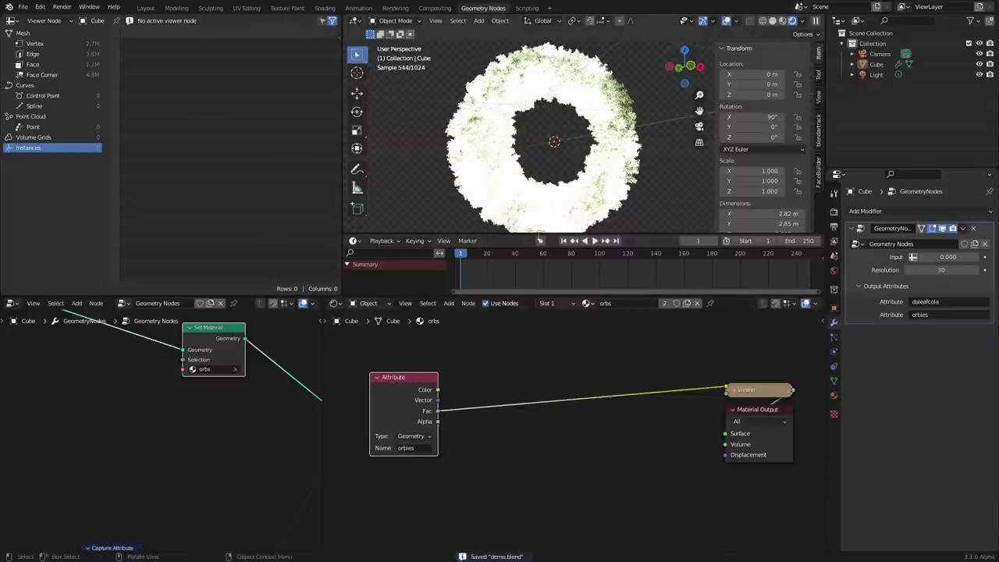
pyautogui.hotkey('shift', 'a')
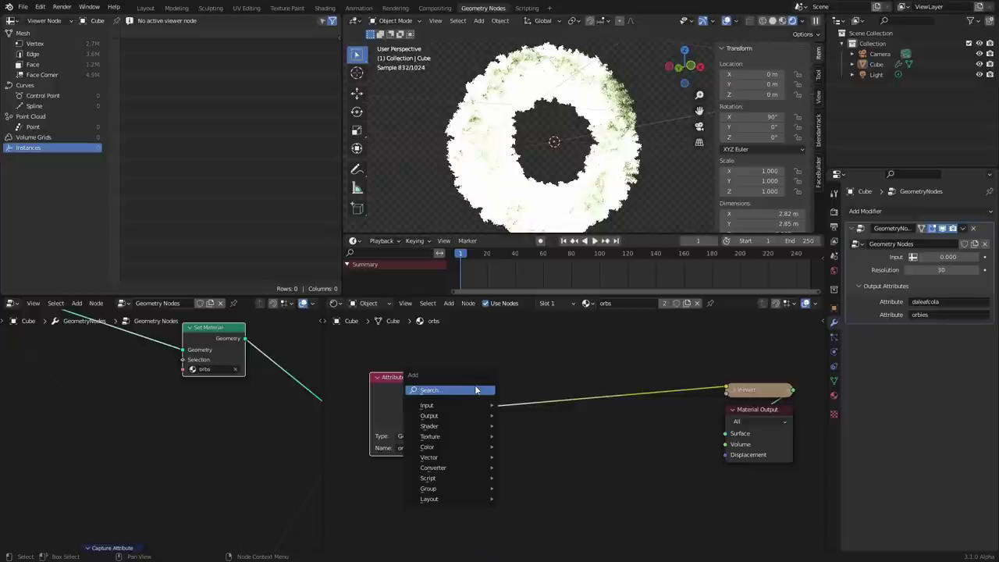
pyautogui.click(470, 390)
pyautogui.write('m')
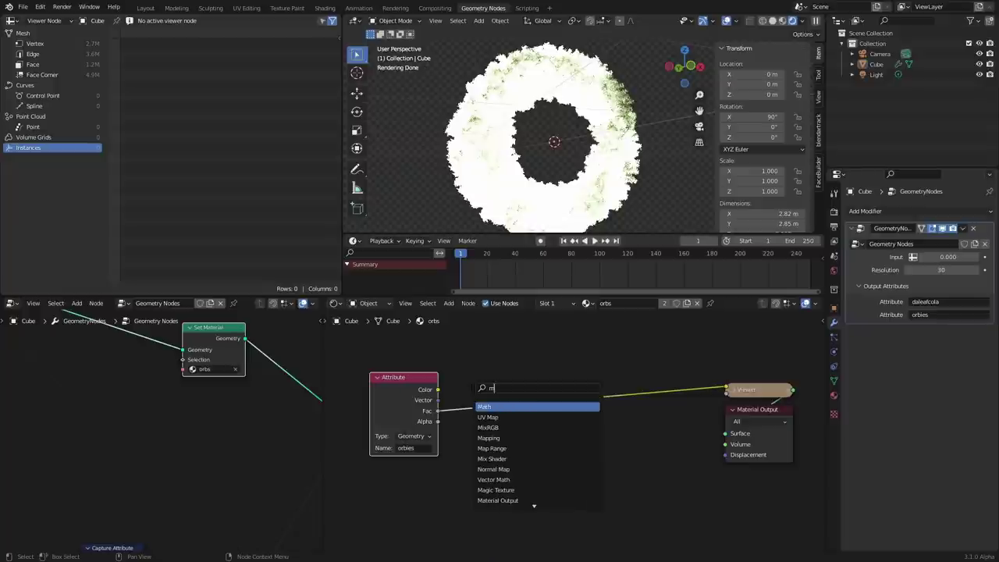
pyautogui.write('atwhite')
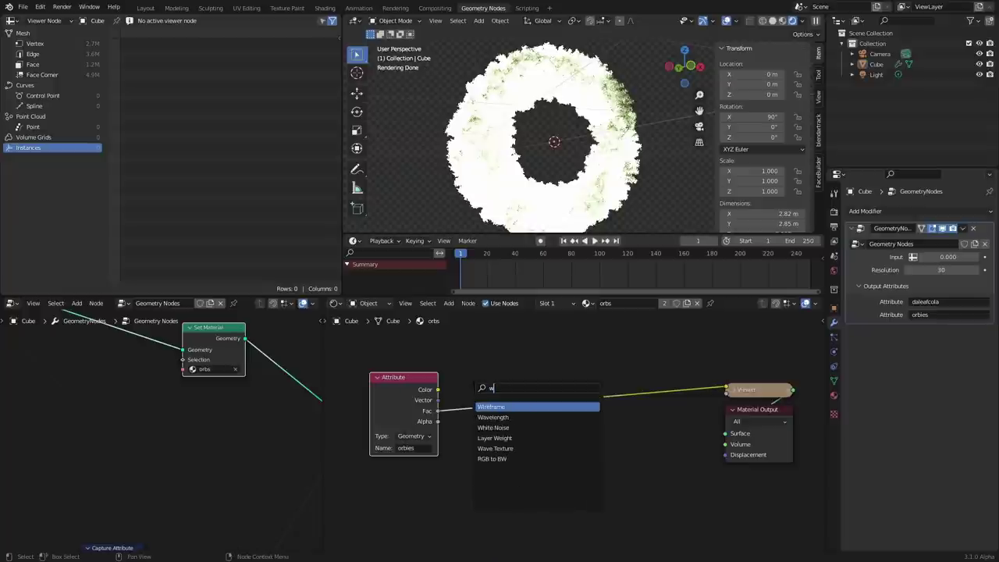
pyautogui.press('Return')
pyautogui.click(526, 404)
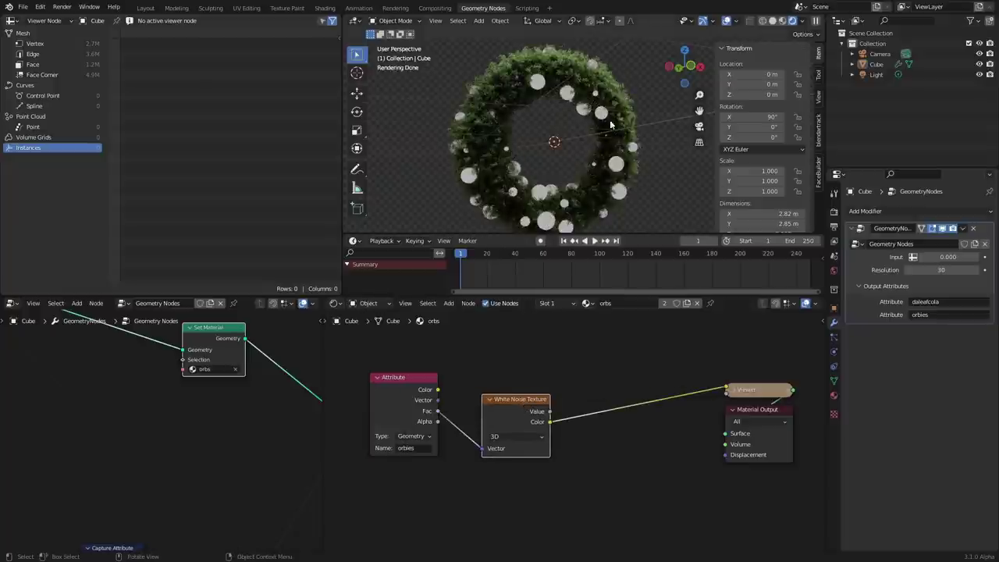
# Inspect the white noise colouring on a single ornament up close.
pyautogui.scroll(6, 608, 109)
pyautogui.keyDown('shift'); pyautogui.moveTo(608, 109); pyautogui.dragTo(424, 229, button='middle'); pyautogui.keyUp('shift')
pyautogui.scroll(5, 572, 116)
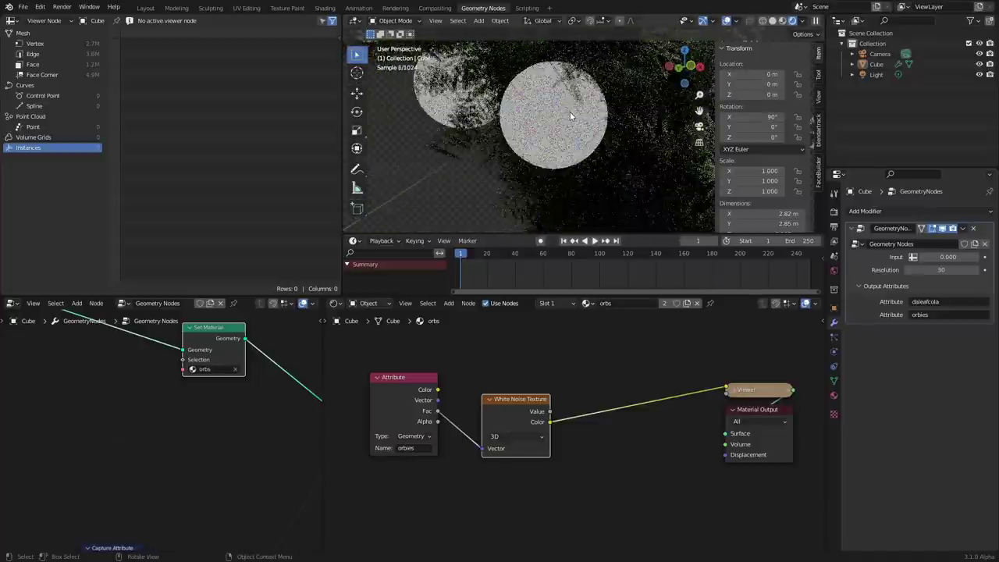
pyautogui.scroll(2, 559, 119)
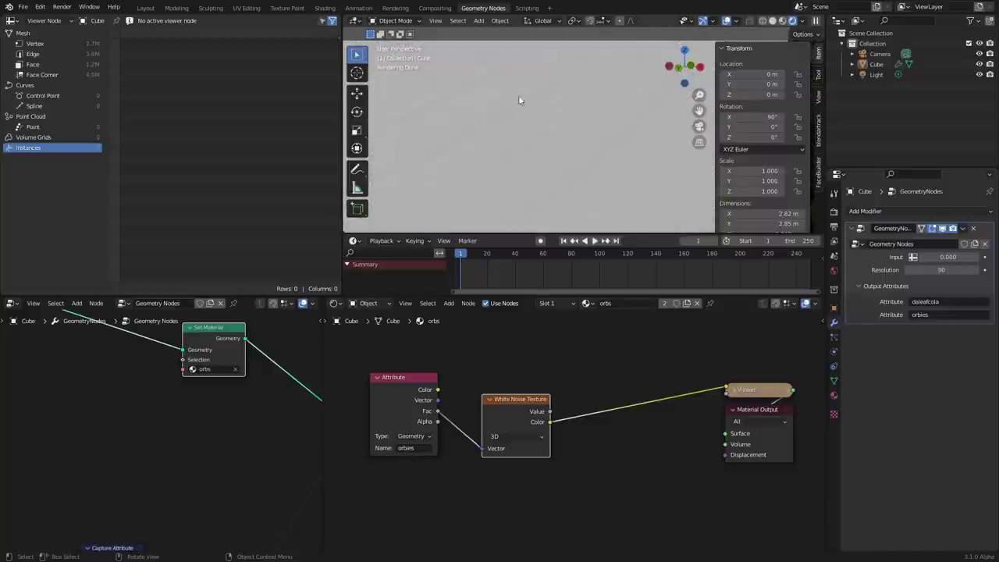
pyautogui.scroll(-8, 562, 126)
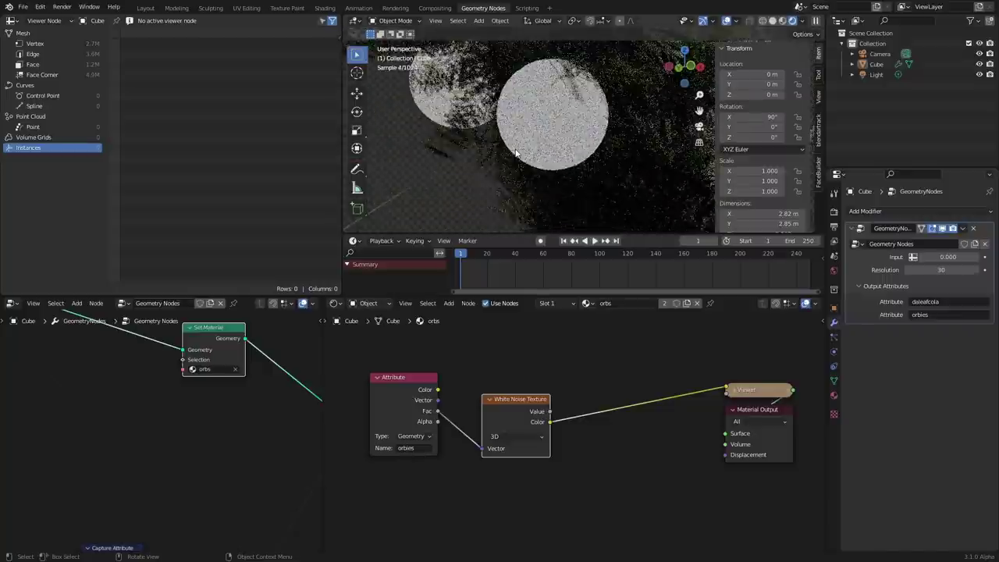
pyautogui.scroll(-4, 519, 145)
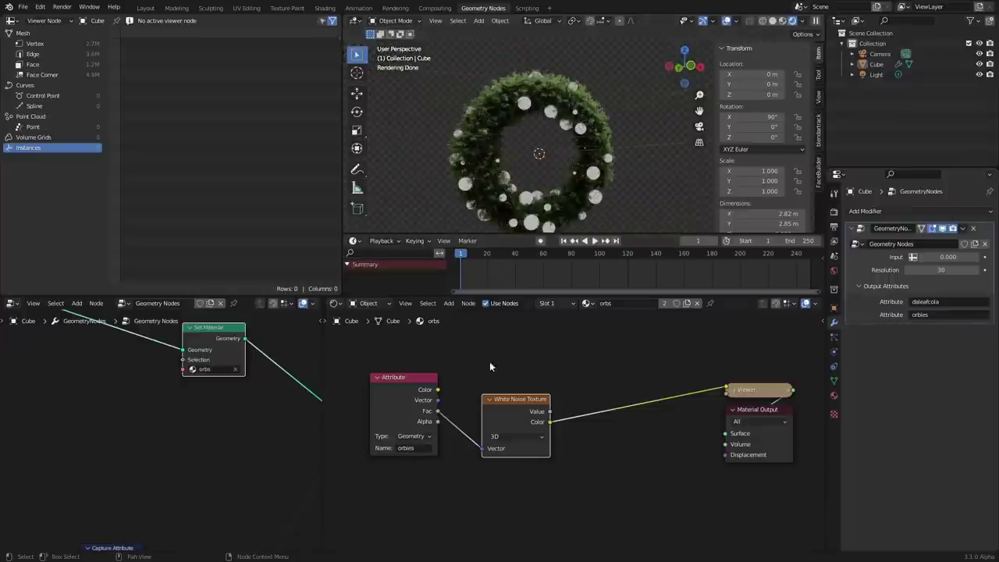
# Check the UV Sphere node's segments and rings, and insert a Math node between the Attribute and White Noise Texture nodes.
pyautogui.moveTo(458, 403); pyautogui.dragTo(524, 417, button='middle')
pyautogui.moveTo(466, 400); pyautogui.dragTo(440, 402)
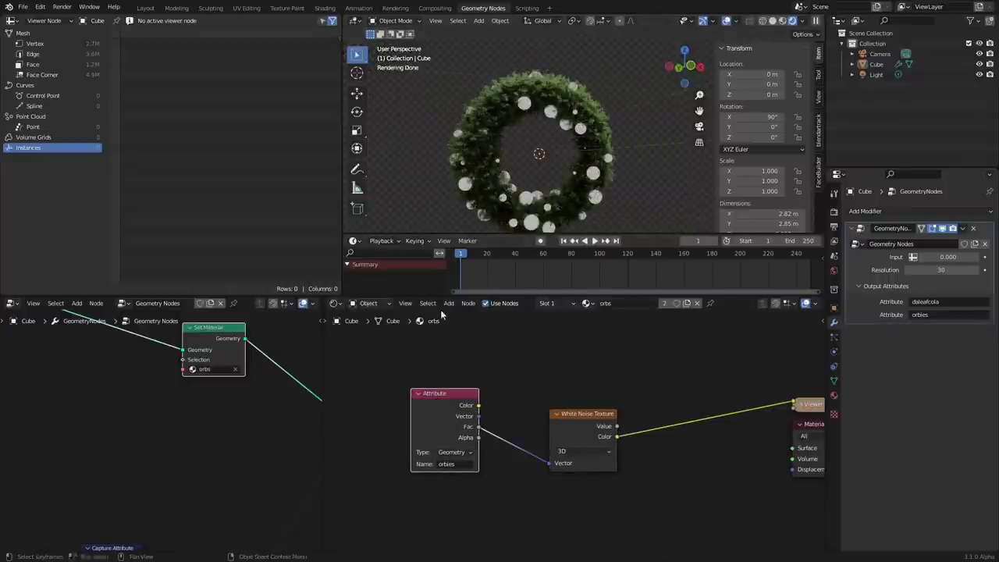
pyautogui.scroll(-5, 145, 397)
pyautogui.scroll(5, 128, 403)
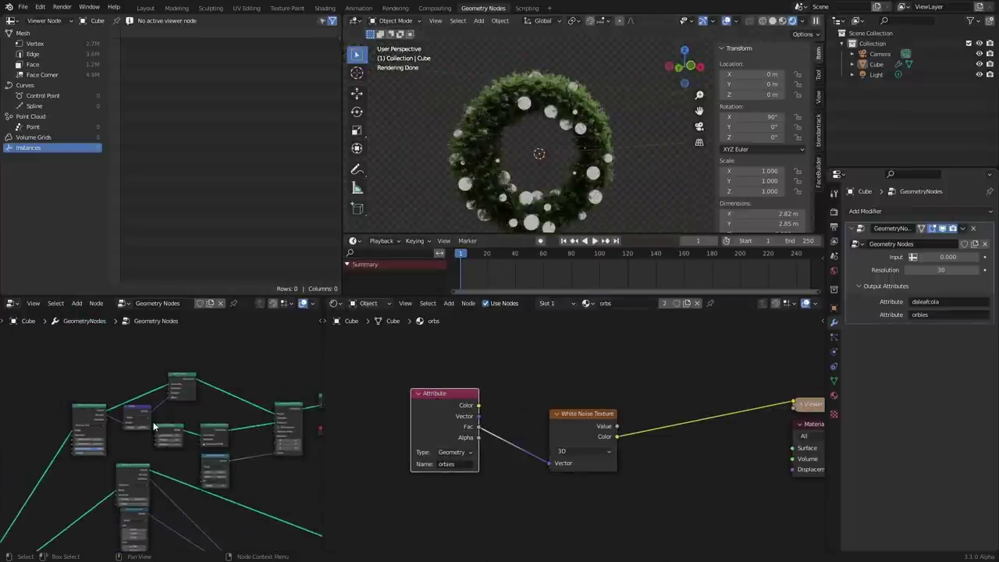
pyautogui.scroll(4, 105, 401)
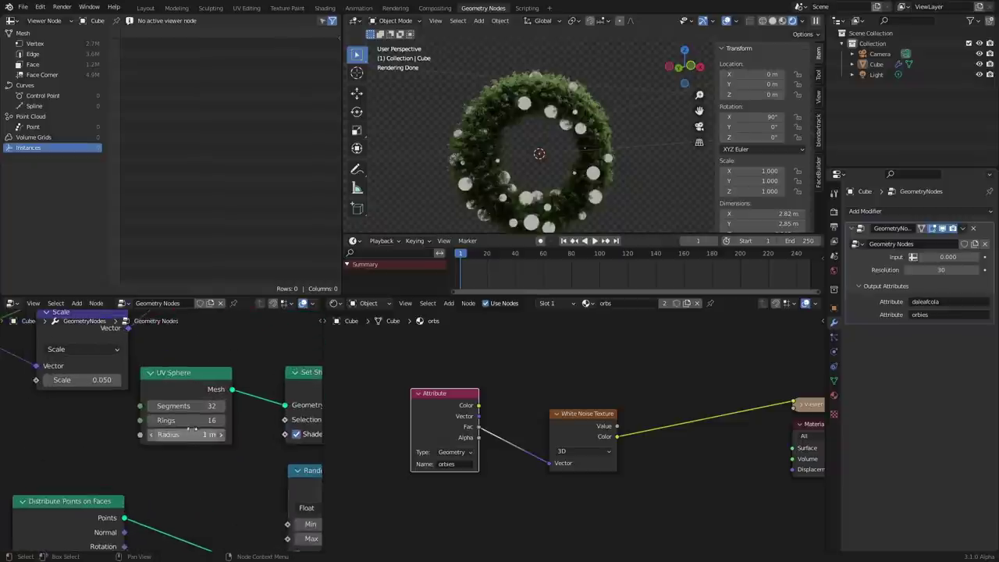
pyautogui.hotkey('shift', 'a')
pyautogui.write('math')
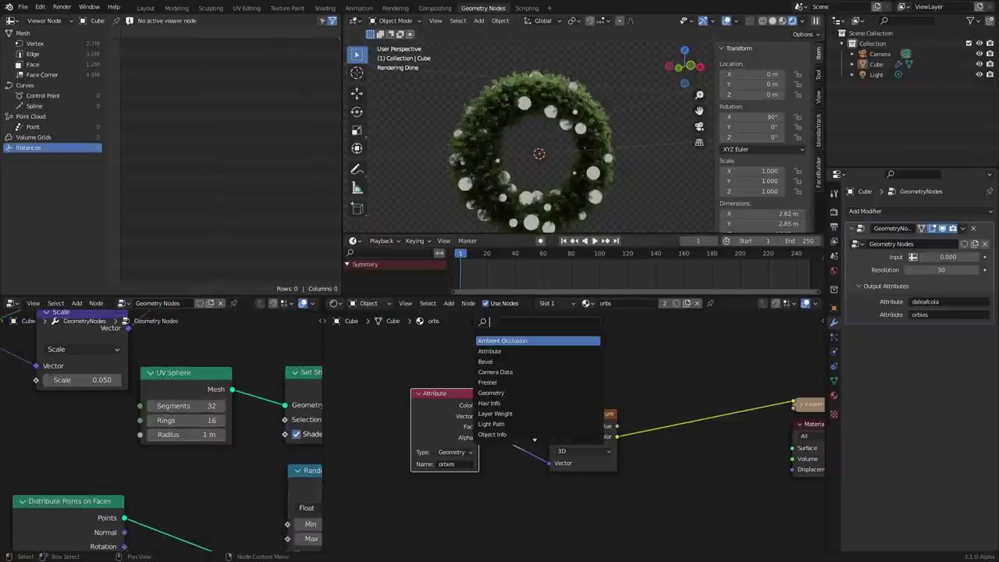
pyautogui.press('Return')
pyautogui.click(531, 413)
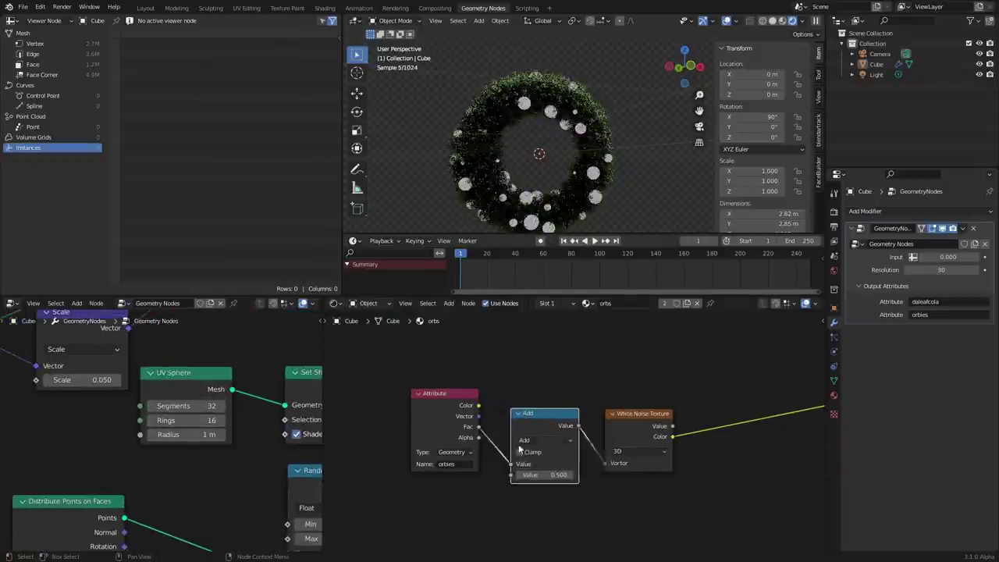
# Change the Math node's operation to Snap and set its increment to 482.
pyautogui.click(540, 441)
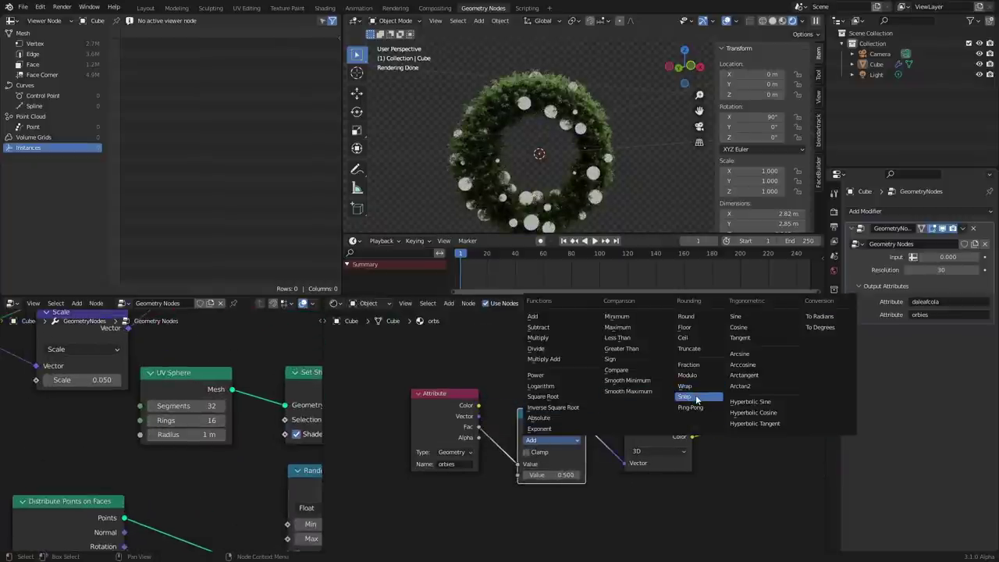
pyautogui.click(686, 386)
pyautogui.click(550, 471)
pyautogui.write('4')
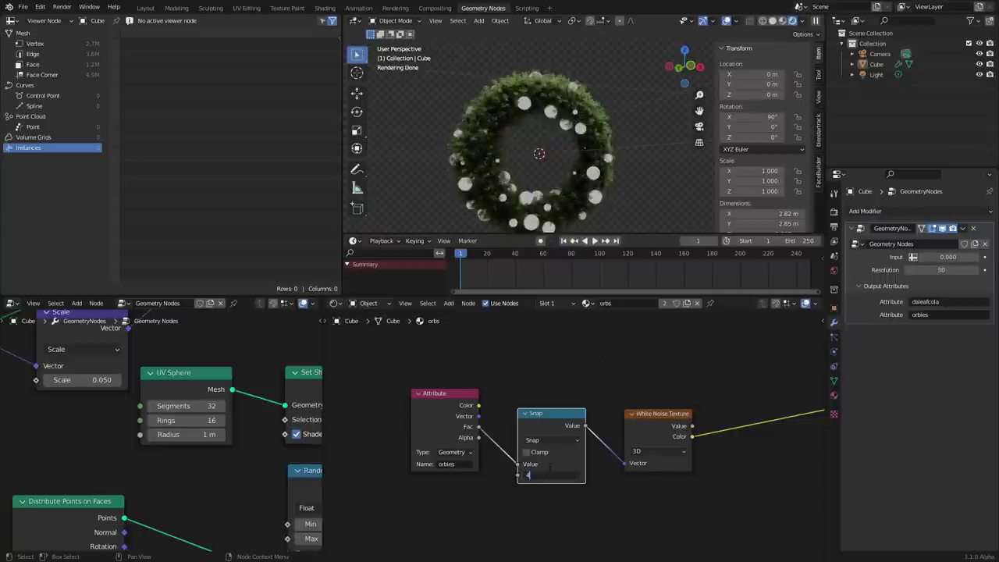
pyautogui.write('82')
pyautogui.press('Return')
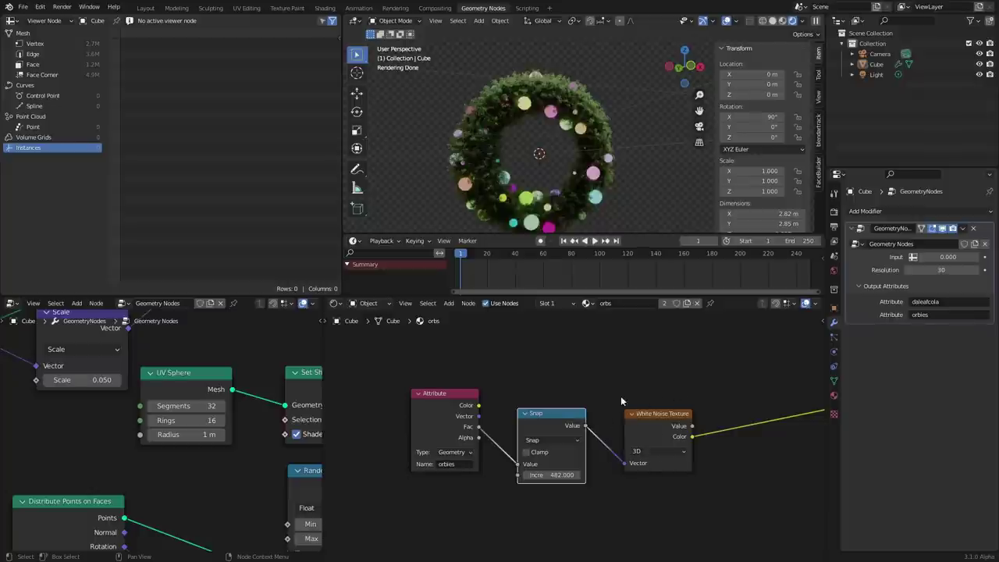
# Insert a Principled BSDF that takes the white noise colour as Base Color and connect it to the Material Output's Surface.
pyautogui.moveTo(664, 404); pyautogui.dragTo(460, 397, button='middle')
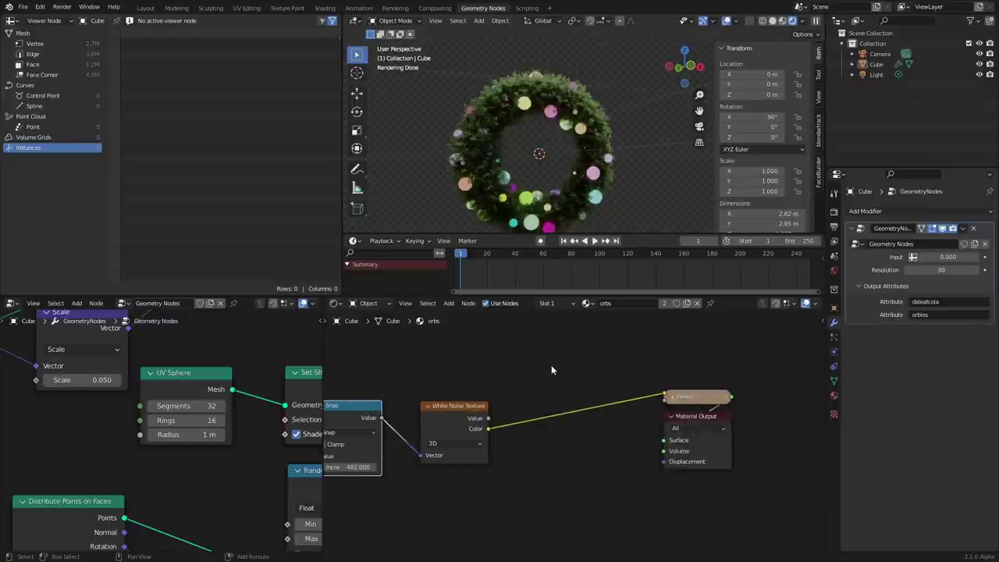
pyautogui.hotkey('shift', 'a')
pyautogui.click(556, 361)
pyautogui.write('pr')
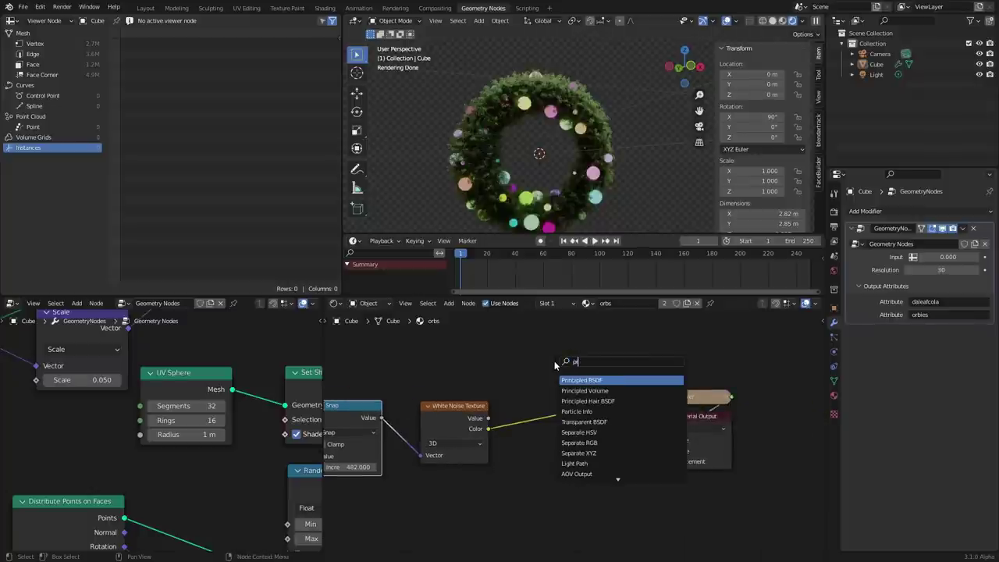
pyautogui.press('Return')
pyautogui.click(531, 370)
pyautogui.keyDown('ctrl'); pyautogui.keyDown('shift'); pyautogui.click(571, 377); pyautogui.keyUp('shift'); pyautogui.keyUp('ctrl')
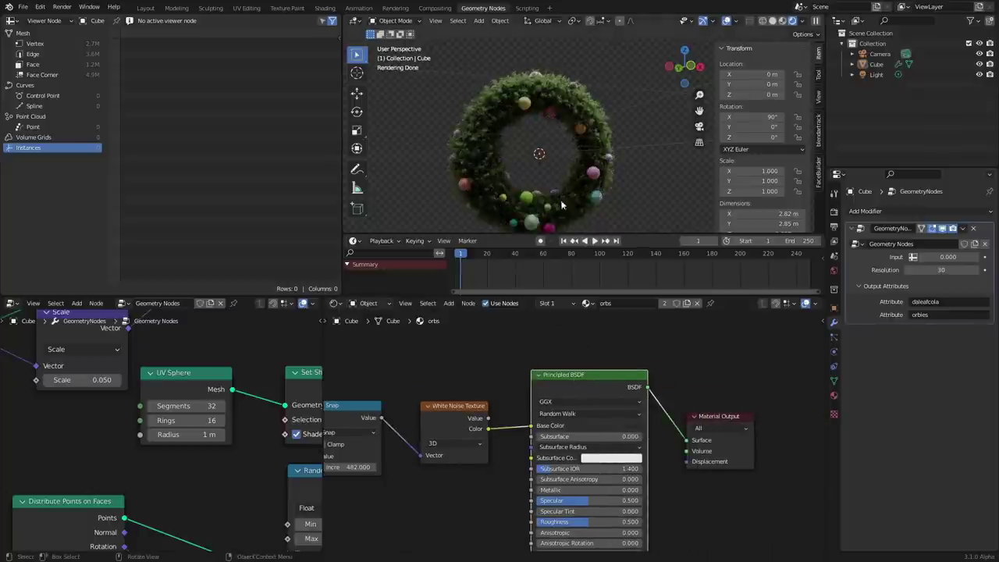
# Set the orbs Principled BSDF's Metallic to 1.000 and Roughness to 0.082, and save the file.
pyautogui.scroll(1, 580, 128)
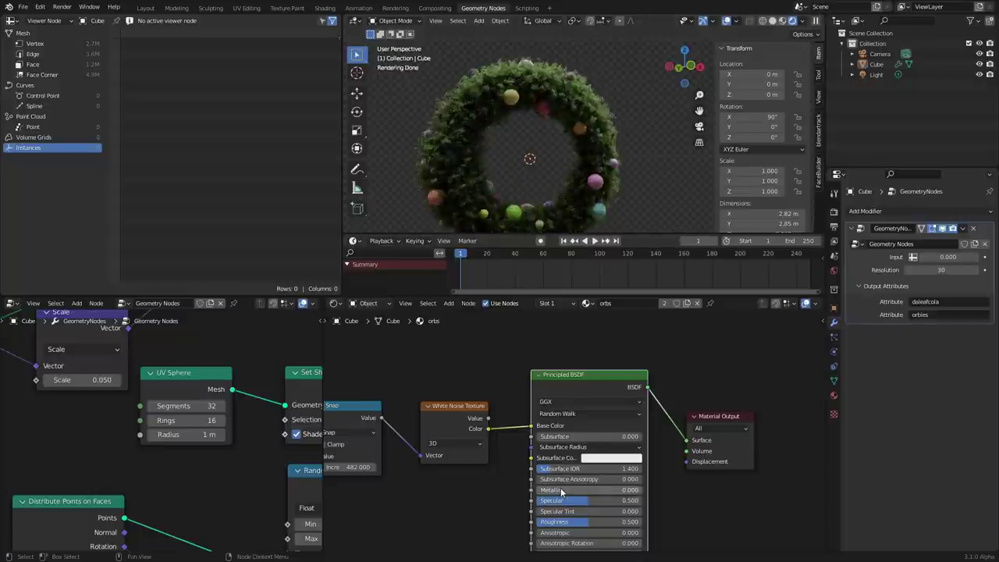
pyautogui.moveTo(561, 489); pyautogui.dragTo(643, 490)
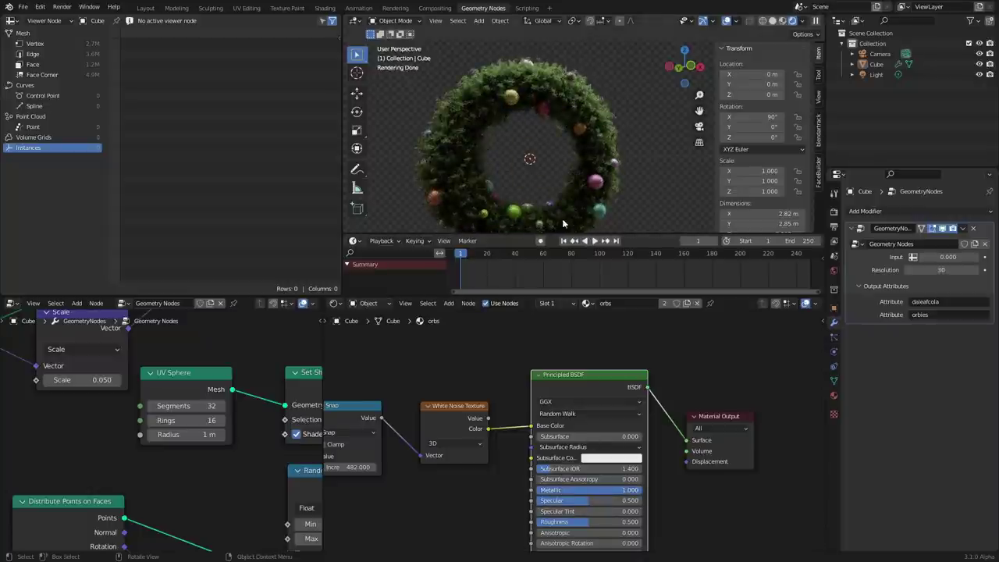
pyautogui.moveTo(561, 521); pyautogui.dragTo(518, 522)
pyautogui.scroll(-4, 559, 123)
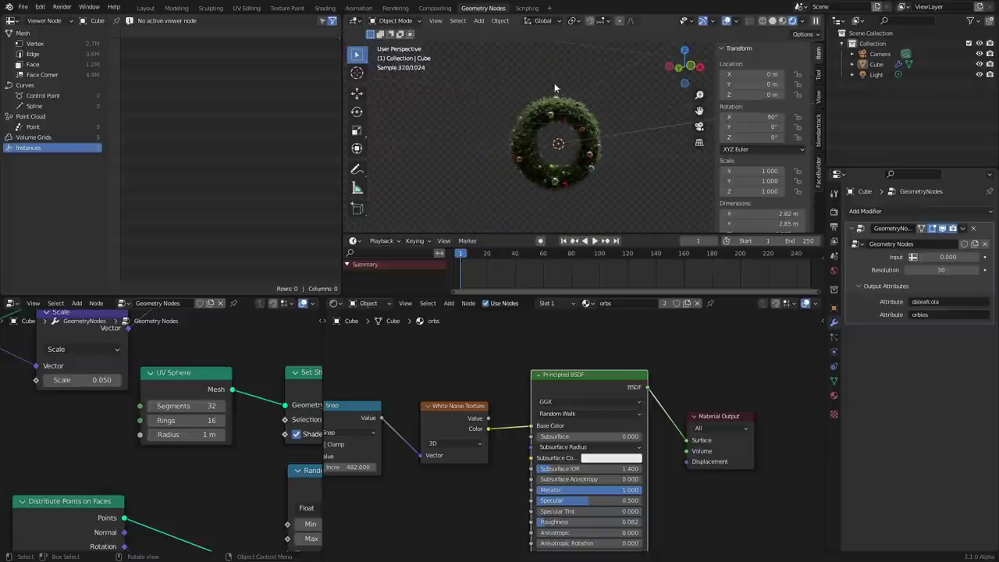
pyautogui.hotkey('ctrl', 's')
pyautogui.moveTo(559, 122); pyautogui.dragTo(505, 102, button='middle')
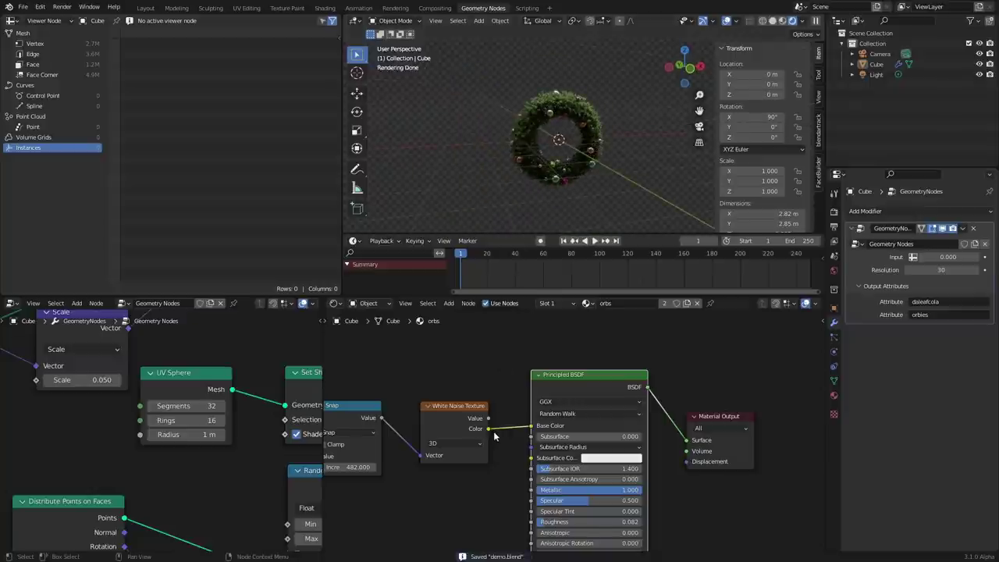
# Shift the Principled BSDF and Material Output nodes further from the White Noise Texture, keeping the Base Color link.
pyautogui.keyDown('ctrl'); pyautogui.moveTo(509, 443); pyautogui.dragTo(511, 391, button='right'); pyautogui.keyUp('ctrl')
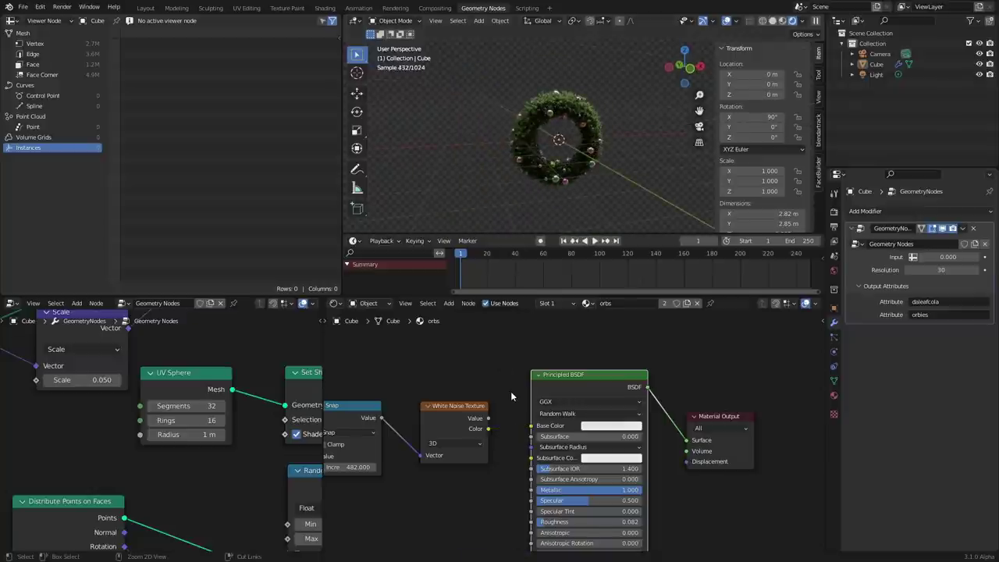
pyautogui.hotkey('ctrl', 'z')
pyautogui.moveTo(729, 490); pyautogui.dragTo(582, 378)
pyautogui.press('g')
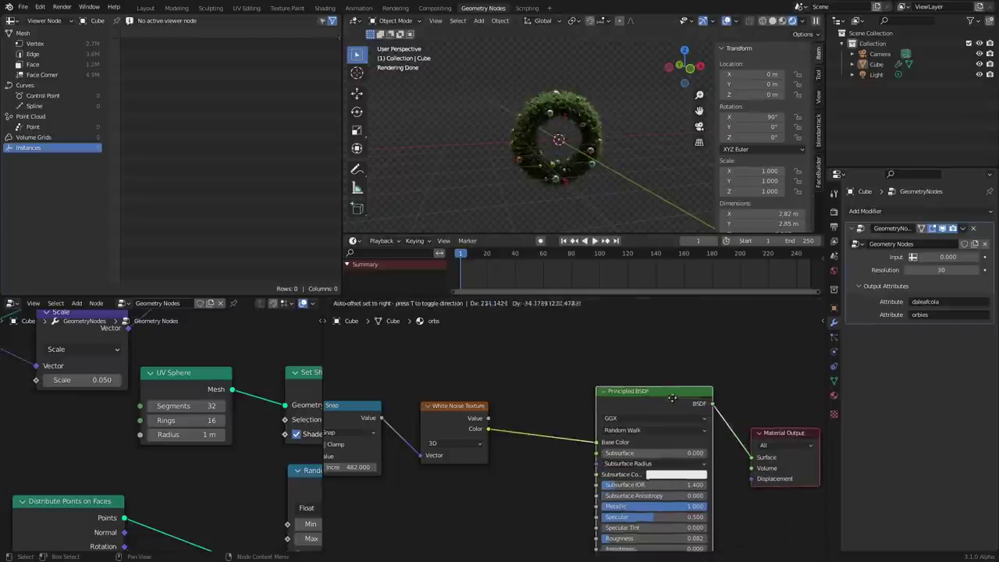
pyautogui.click(705, 399)
# Add a ColorRamp node, feed its Fac from the White Noise Texture's Value output and preview the ramp on the ornaments.
pyautogui.scroll(4, 489, 402)
pyautogui.hotkey('shift', 'a')
pyautogui.click(521, 364)
pyautogui.write('color ramp')
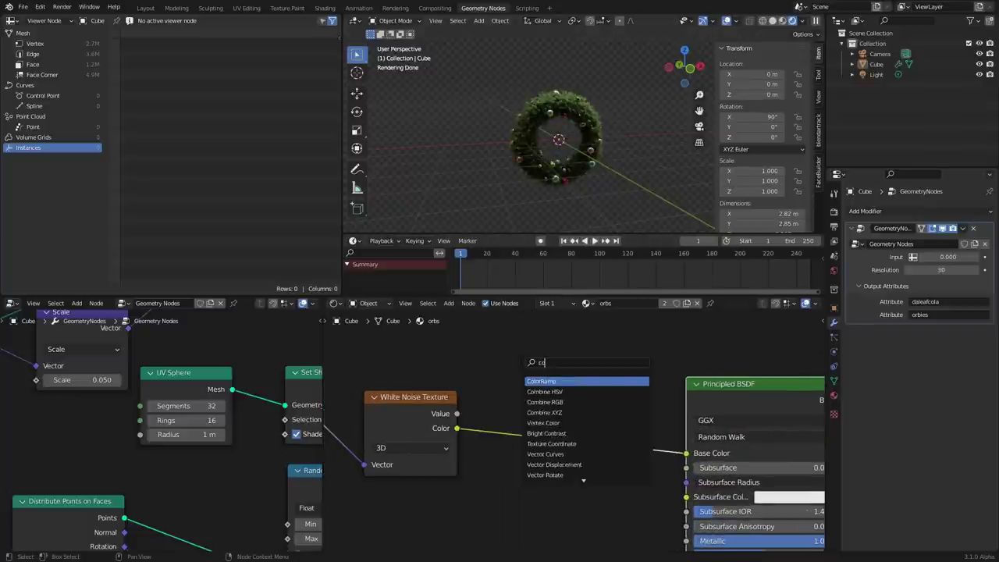
pyautogui.press('Return')
pyautogui.click(528, 309)
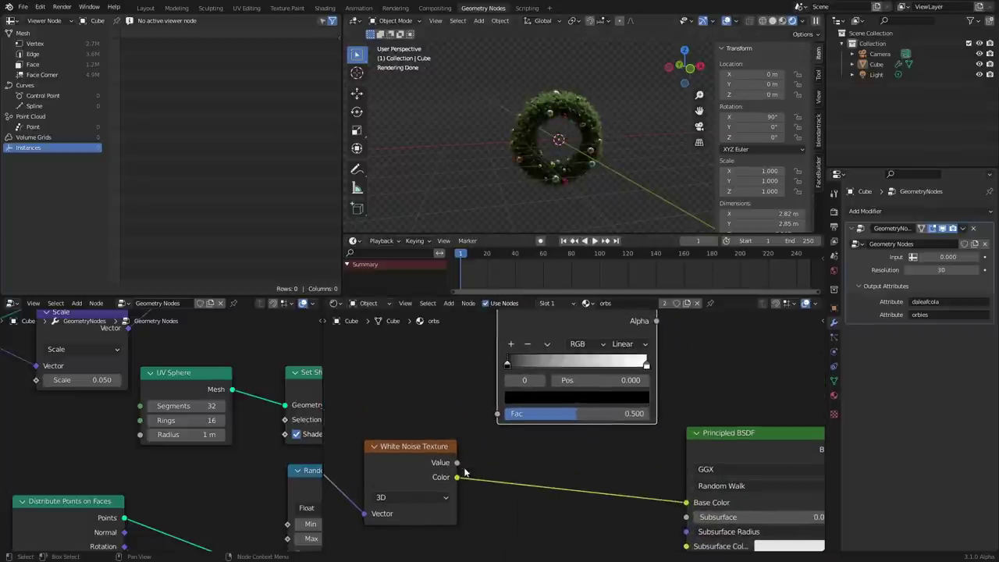
pyautogui.moveTo(457, 463); pyautogui.dragTo(498, 414)
pyautogui.moveTo(534, 383); pyautogui.dragTo(514, 423, button='middle')
pyautogui.keyDown('ctrl'); pyautogui.keyDown('shift'); pyautogui.click(555, 334); pyautogui.keyUp('shift'); pyautogui.keyUp('ctrl')
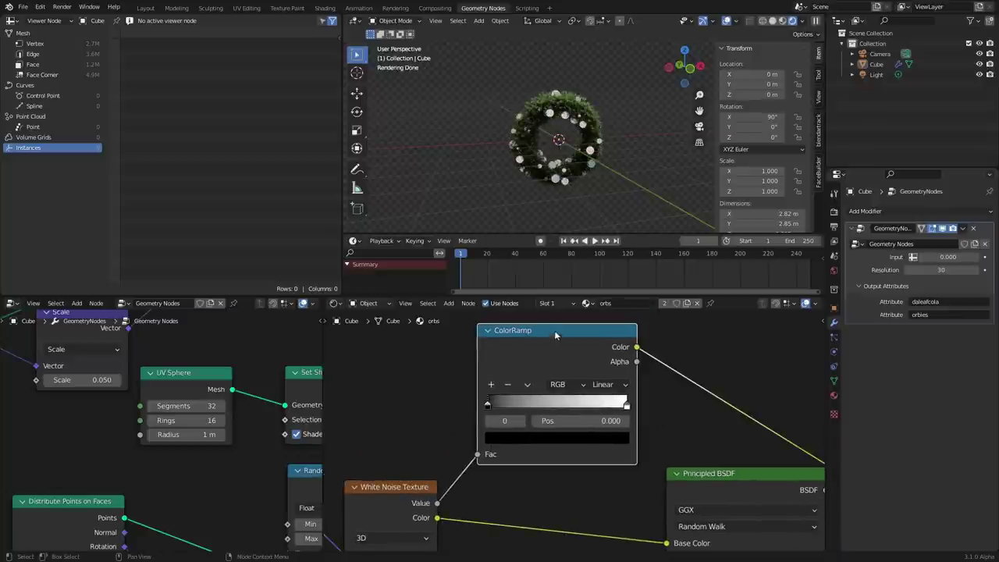
# Connect the ColorRamp's Color to the Principled BSDF's Base Color, output the shader again and place the ramp nearer the chain.
pyautogui.moveTo(554, 334); pyautogui.dragTo(557, 358)
pyautogui.moveTo(629, 372); pyautogui.dragTo(528, 360, button='middle')
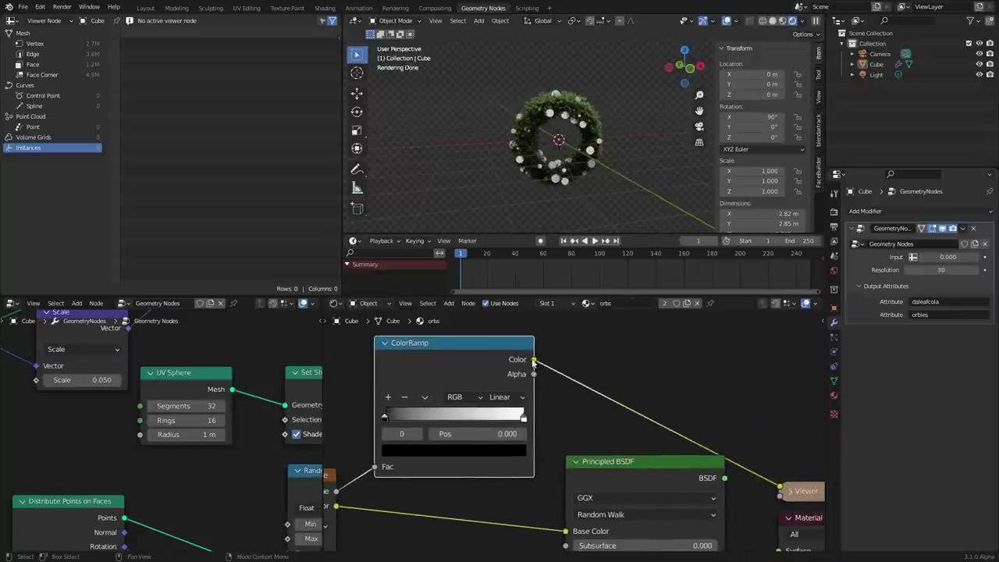
pyautogui.moveTo(533, 360); pyautogui.dragTo(565, 531)
pyautogui.keyDown('ctrl'); pyautogui.keyDown('shift'); pyautogui.click(655, 456); pyautogui.keyUp('shift'); pyautogui.keyUp('ctrl')
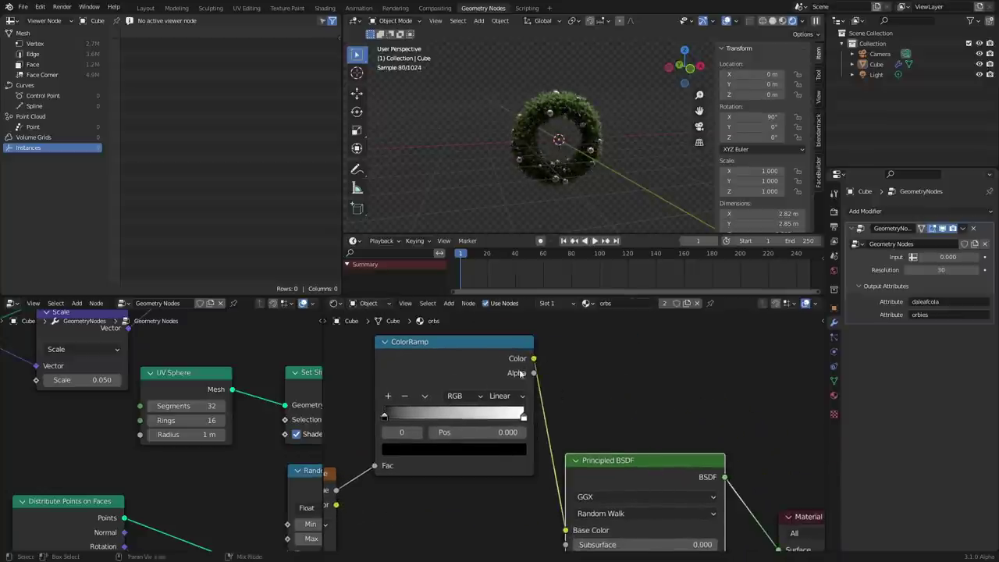
pyautogui.moveTo(521, 373); pyautogui.dragTo(513, 409)
pyautogui.scroll(5, 569, 156)
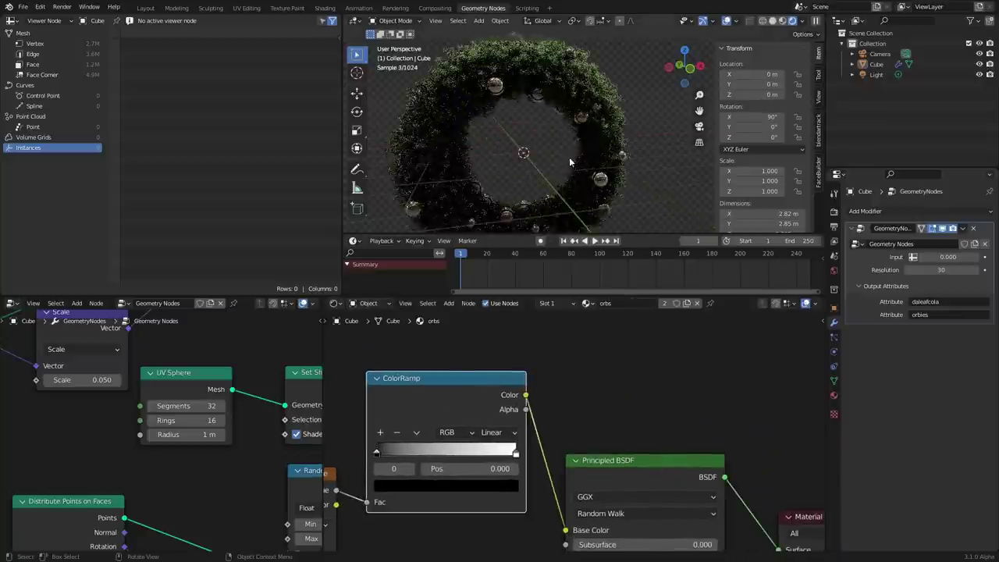
# Colour the ColorRamp's first stop a fully bright, saturated red in the orbs material.
pyautogui.click(390, 485)
pyautogui.moveTo(490, 306); pyautogui.dragTo(489, 294)
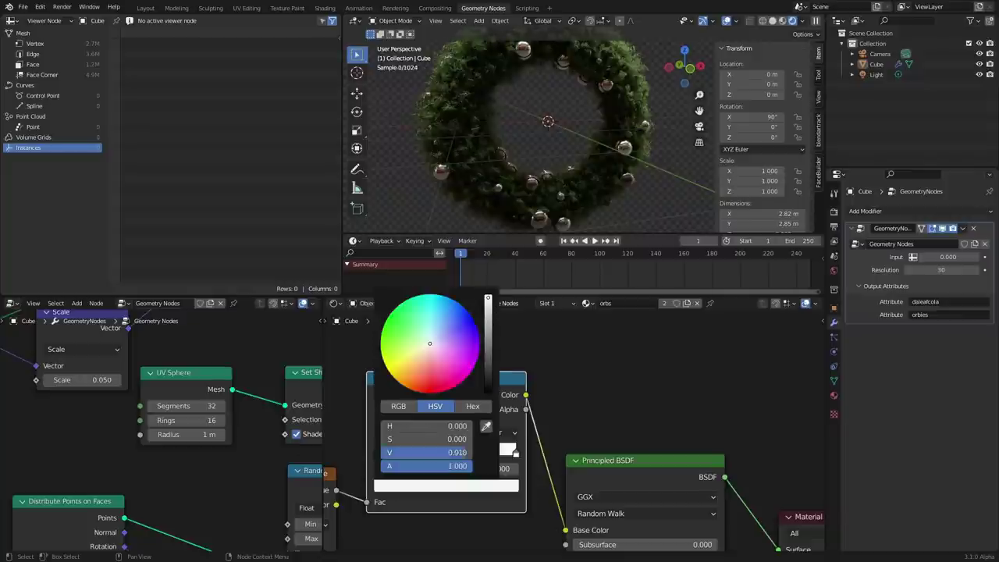
pyautogui.click(428, 392)
# Add a middle stop at position 0.500 to the ColorRamp, colour it orange with hue 0.032, and save the file.
pyautogui.click(382, 435)
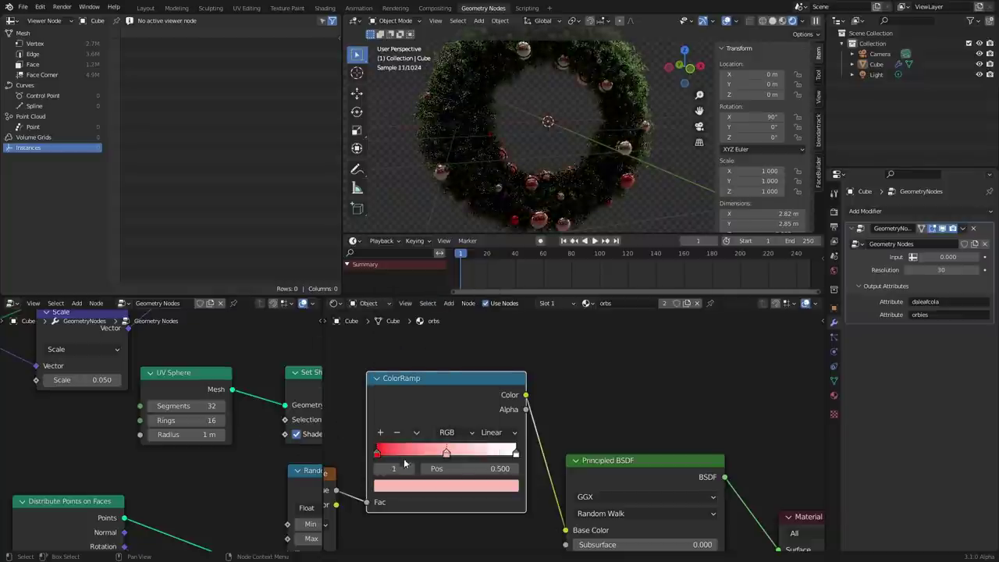
pyautogui.click(417, 487)
pyautogui.click(415, 390)
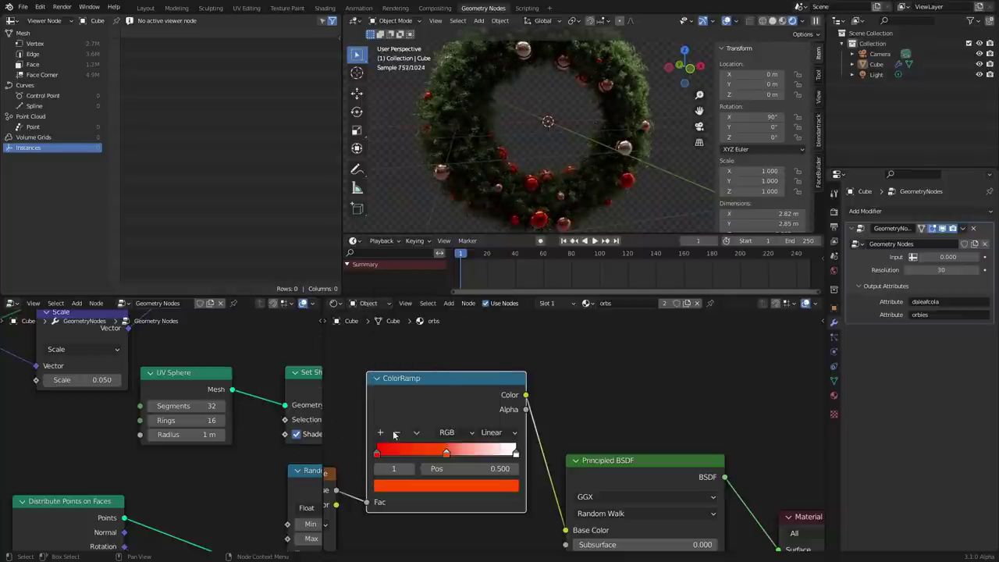
pyautogui.click(410, 470)
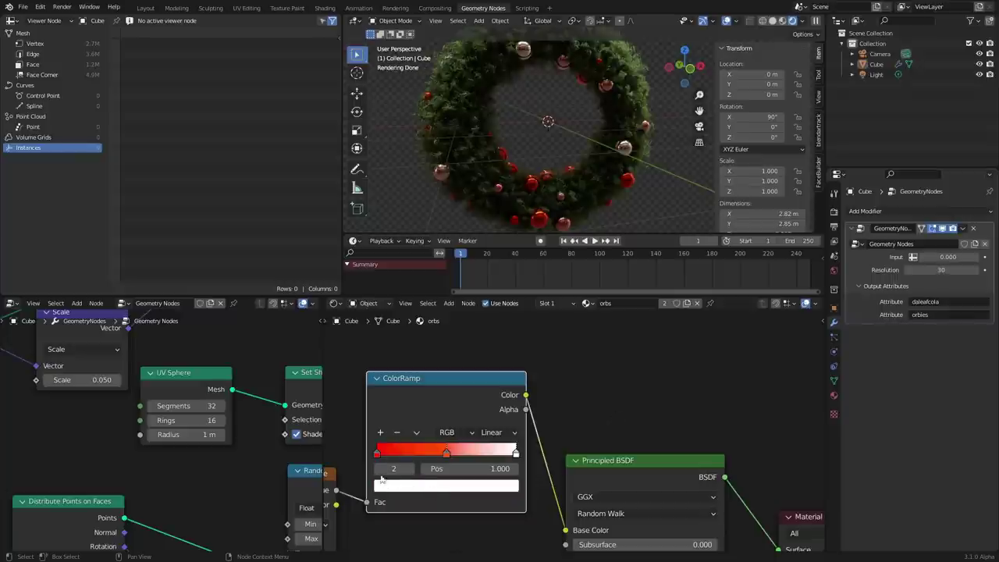
pyautogui.hotkey('ctrl', 'v')
pyautogui.click(394, 486)
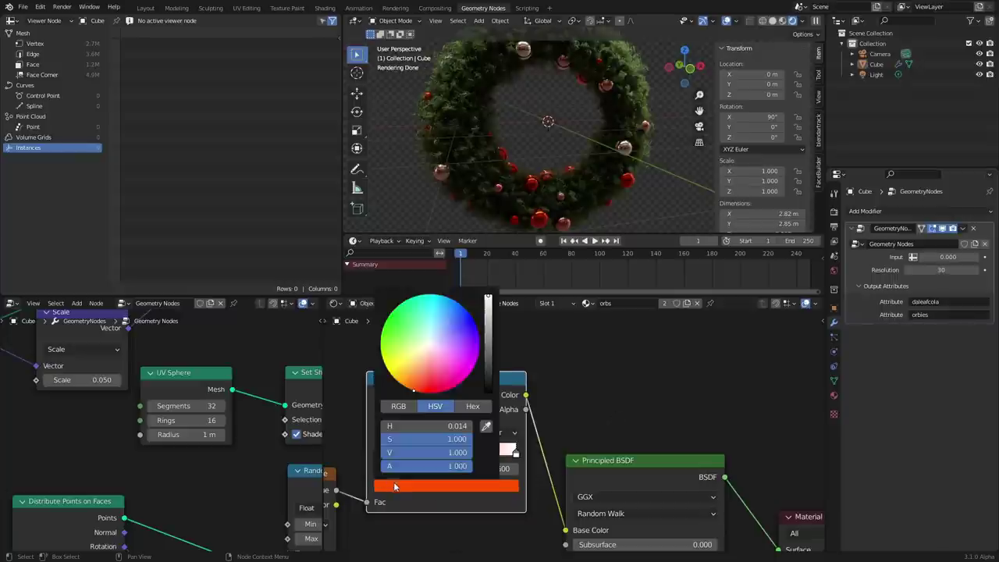
pyautogui.click(414, 387)
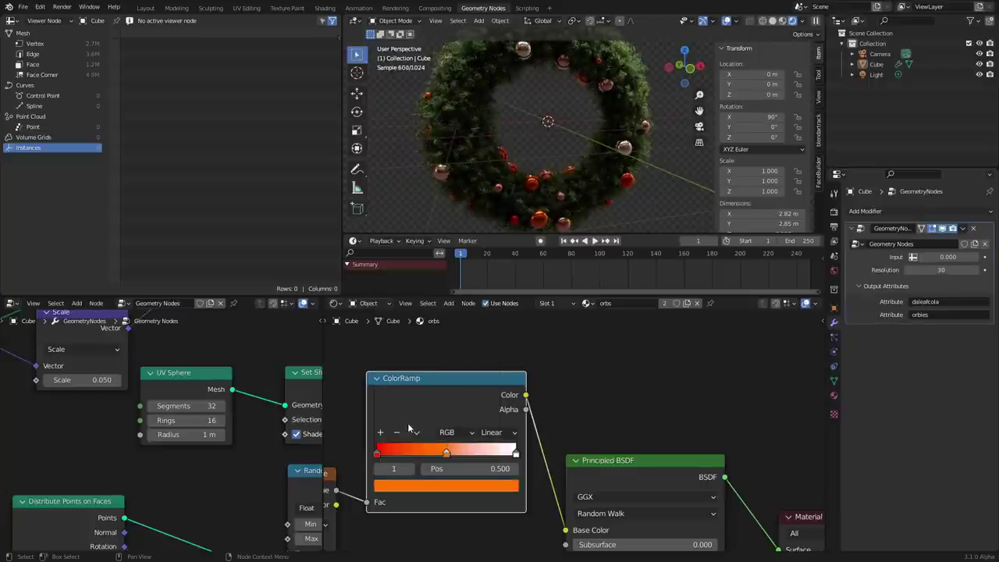
pyautogui.moveTo(568, 188); pyautogui.dragTo(628, 141, button='middle')
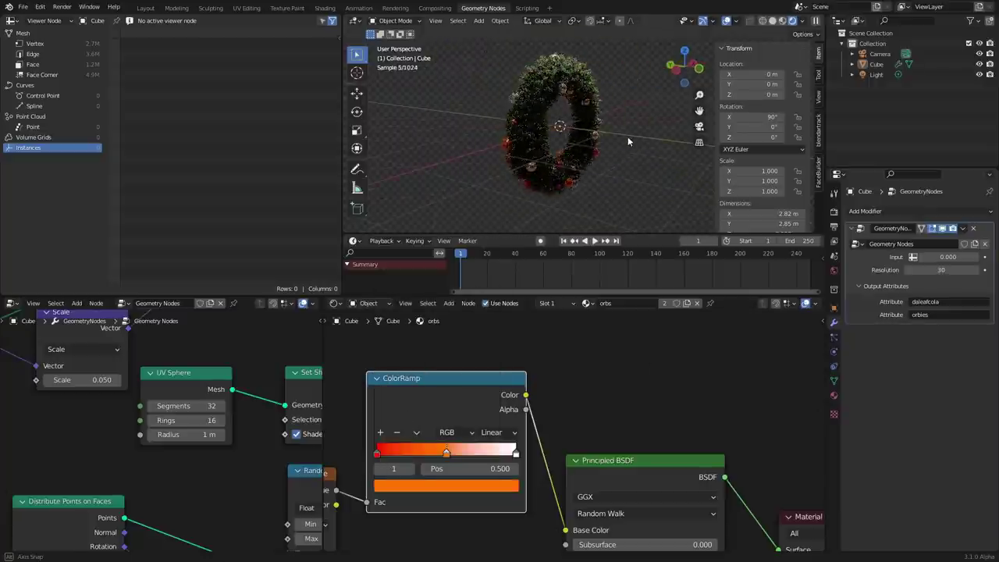
pyautogui.hotkey('ctrl', 's')
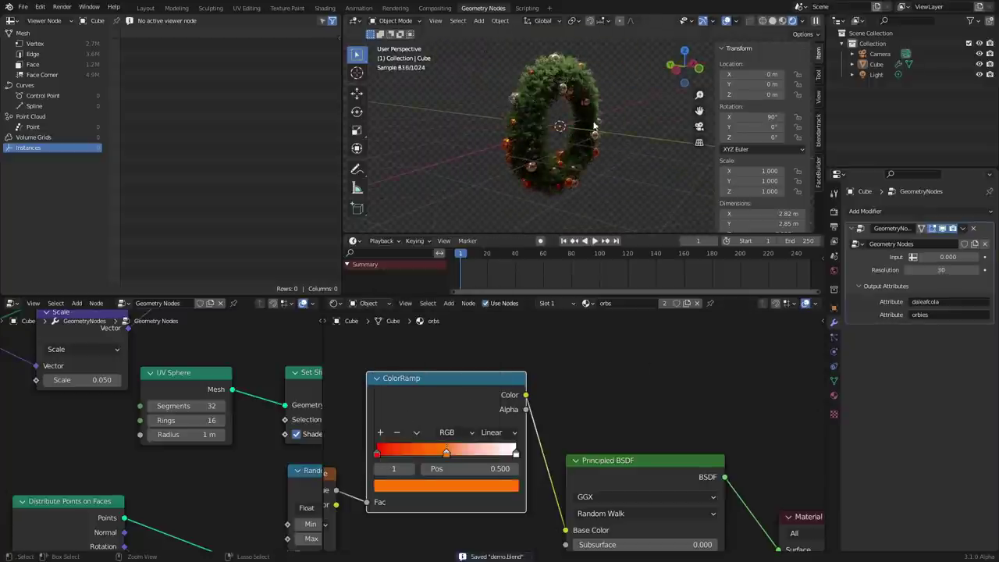
# Switch the ColorRamp's interpolation to Constant and distribute its stops from the left.
pyautogui.click(417, 432)
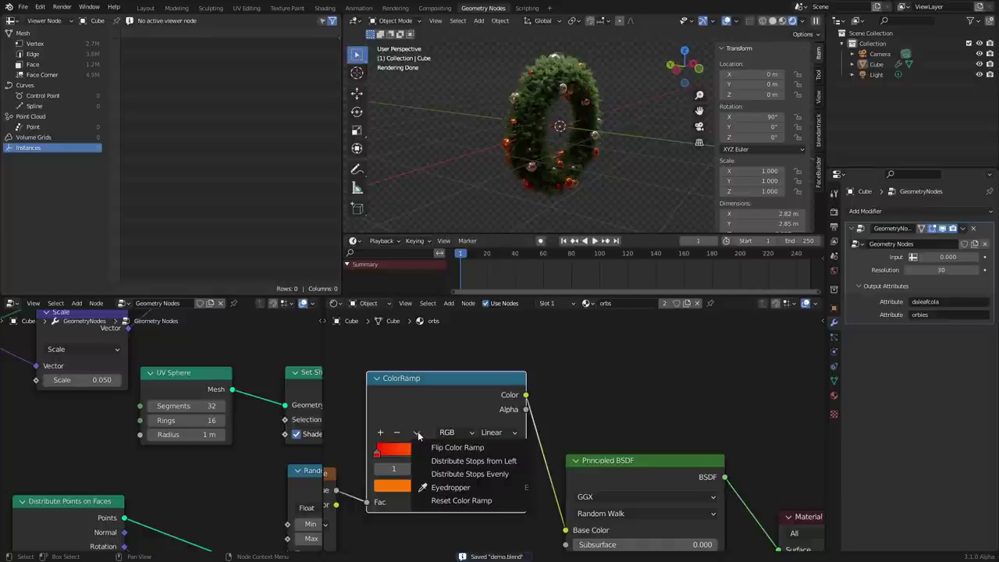
pyautogui.click(492, 432)
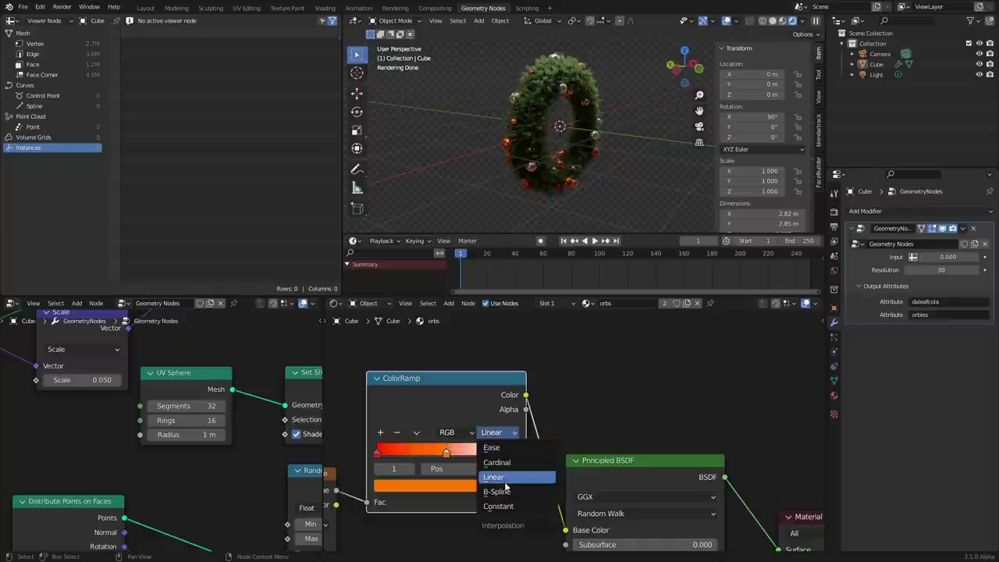
pyautogui.click(500, 507)
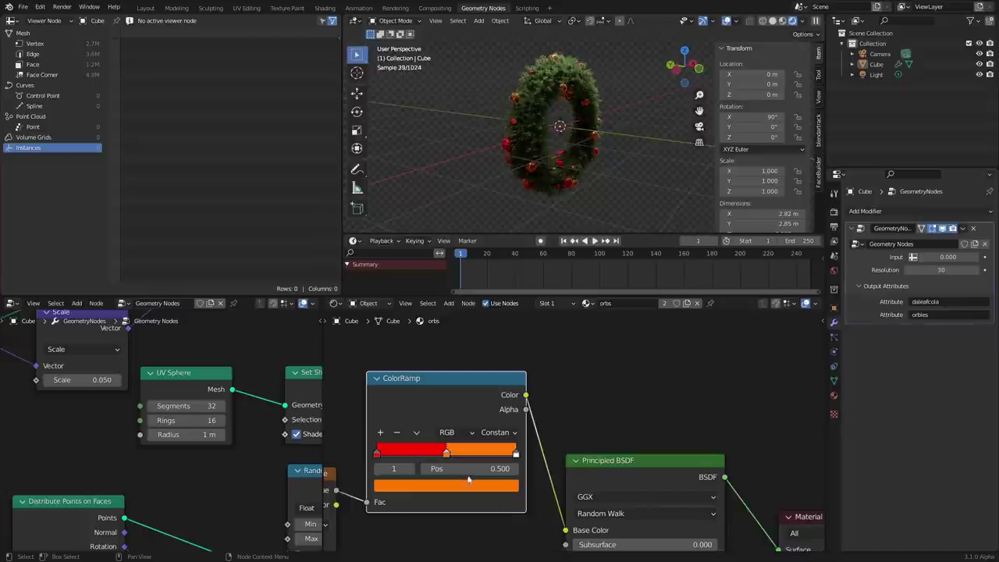
pyautogui.click(425, 435)
pyautogui.click(457, 462)
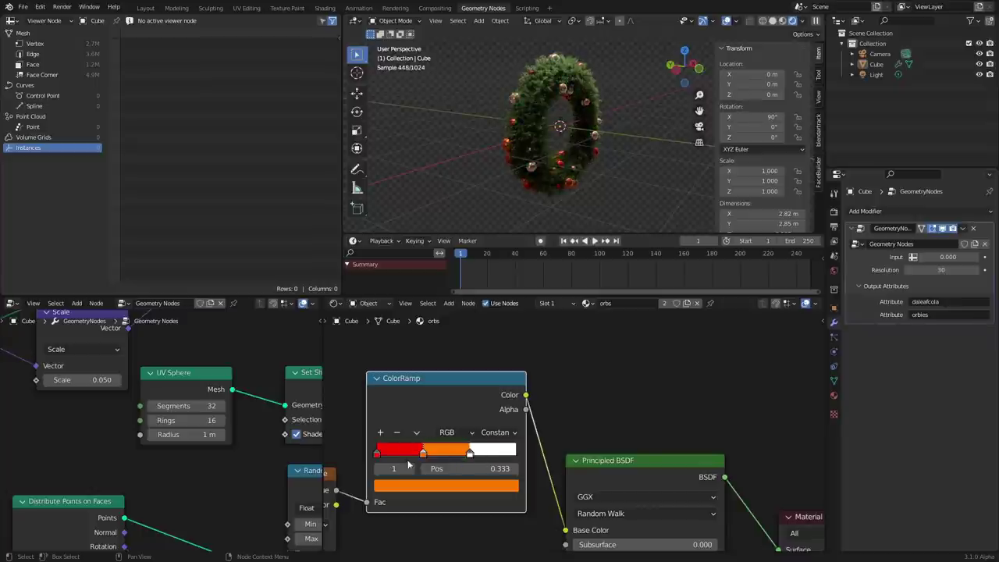
# Shift the ColorRamp's middle stop at 0.333 from orange to a golden yellow.
pyautogui.moveTo(640, 93); pyautogui.dragTo(609, 101, button='middle')
pyautogui.click(420, 485)
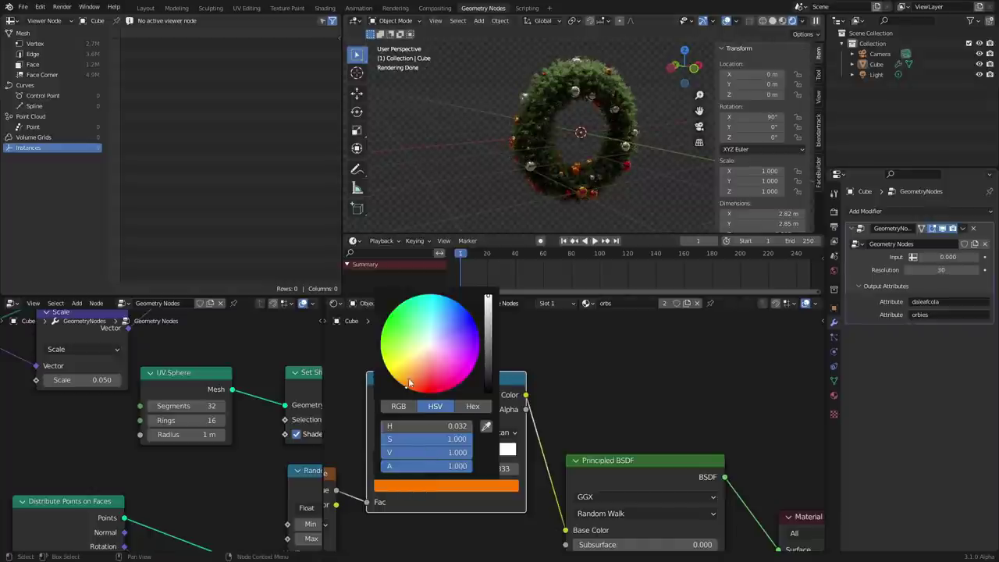
pyautogui.moveTo(409, 382); pyautogui.dragTo(397, 381)
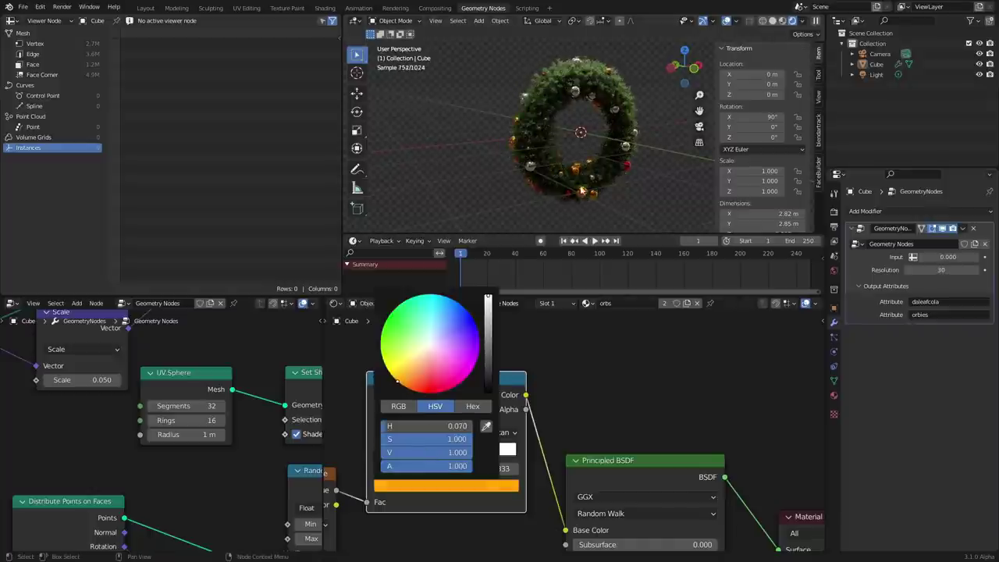
pyautogui.moveTo(582, 190)
pyautogui.mouseDown(button='middle')
pyautogui.moveTo(740, 173)
pyautogui.moveTo(582, 187)
pyautogui.mouseUp(button='middle')
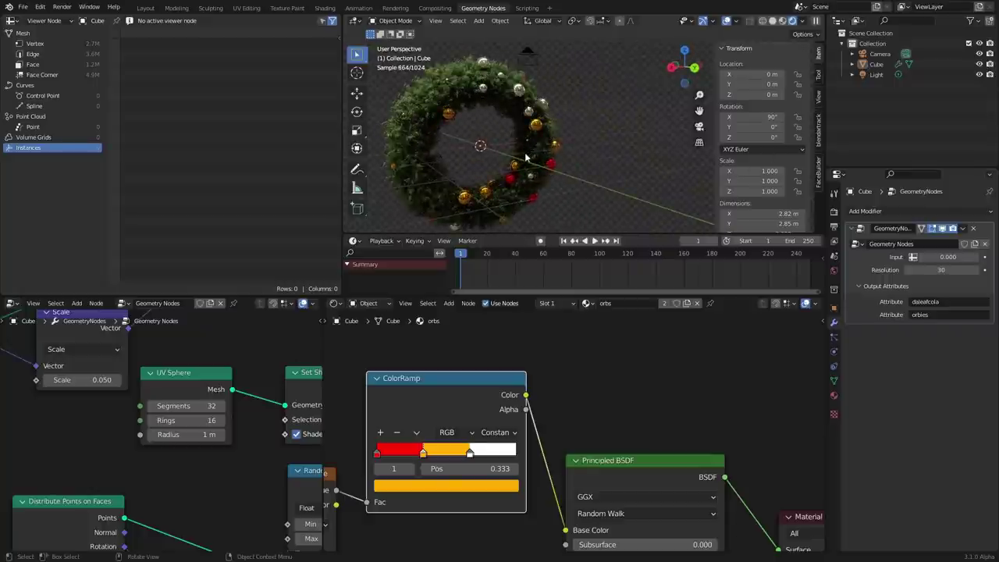
# Examine the coloured ornaments on the wreath up close and from a distance, and save the file.
pyautogui.scroll(-4, 537, 415)
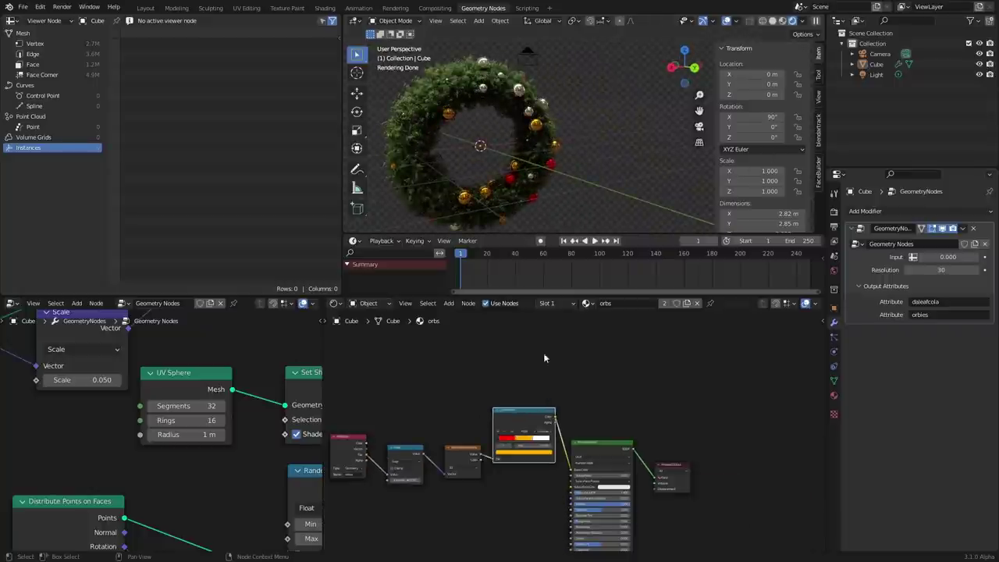
pyautogui.scroll(4, 548, 62)
pyautogui.keyDown('shift'); pyautogui.moveTo(450, 153); pyautogui.dragTo(589, 185, button='middle'); pyautogui.keyUp('shift')
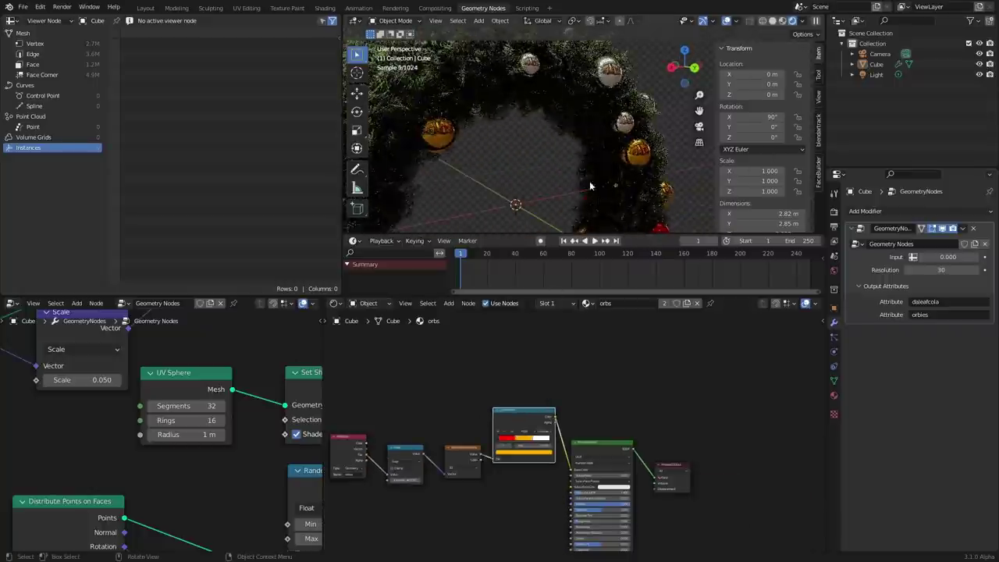
pyautogui.scroll(2, 568, 112)
pyautogui.scroll(-7, 585, 125)
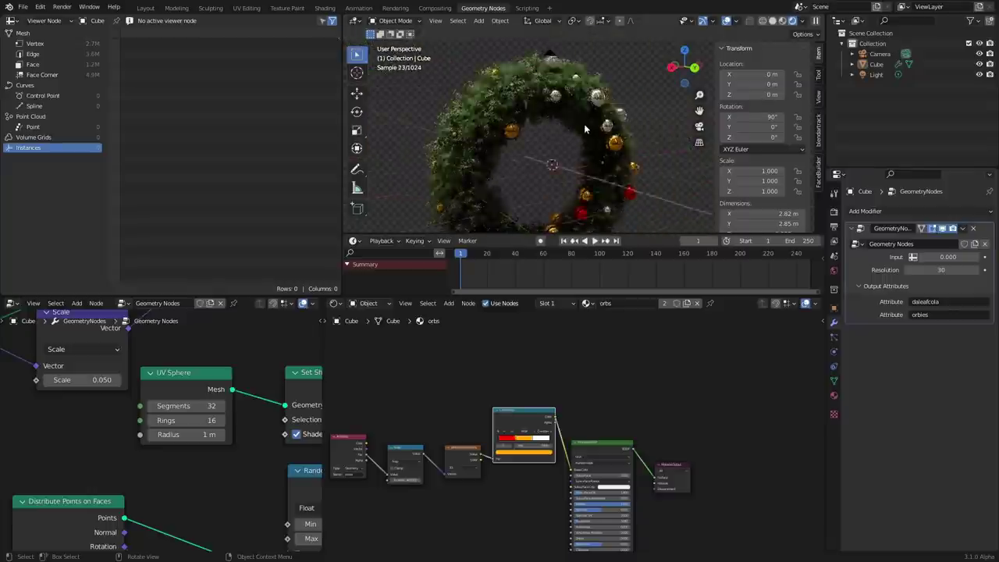
pyautogui.hotkey('ctrl', 's')
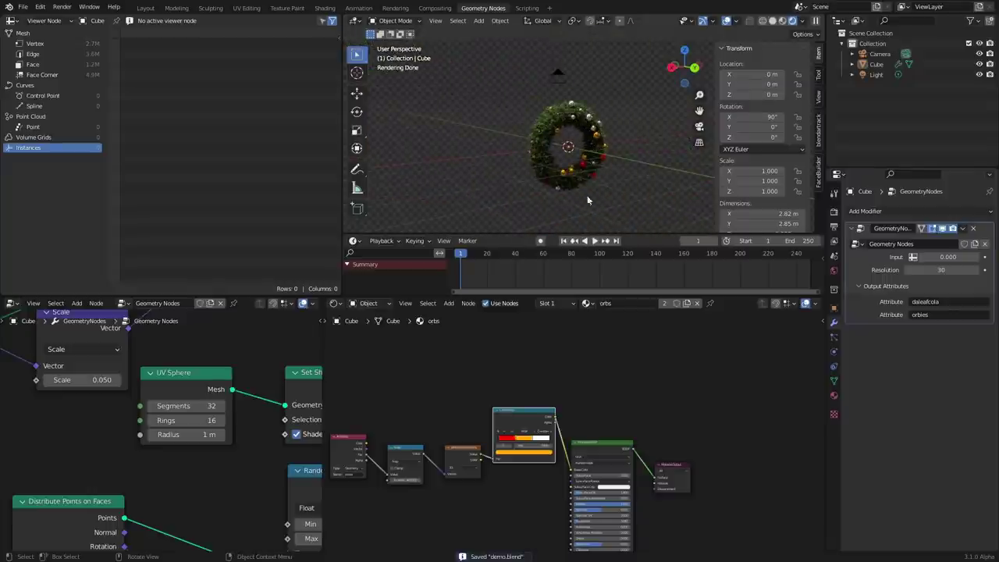
pyautogui.moveTo(572, 178); pyautogui.dragTo(540, 159, button='middle')
pyautogui.scroll(1, 568, 156)
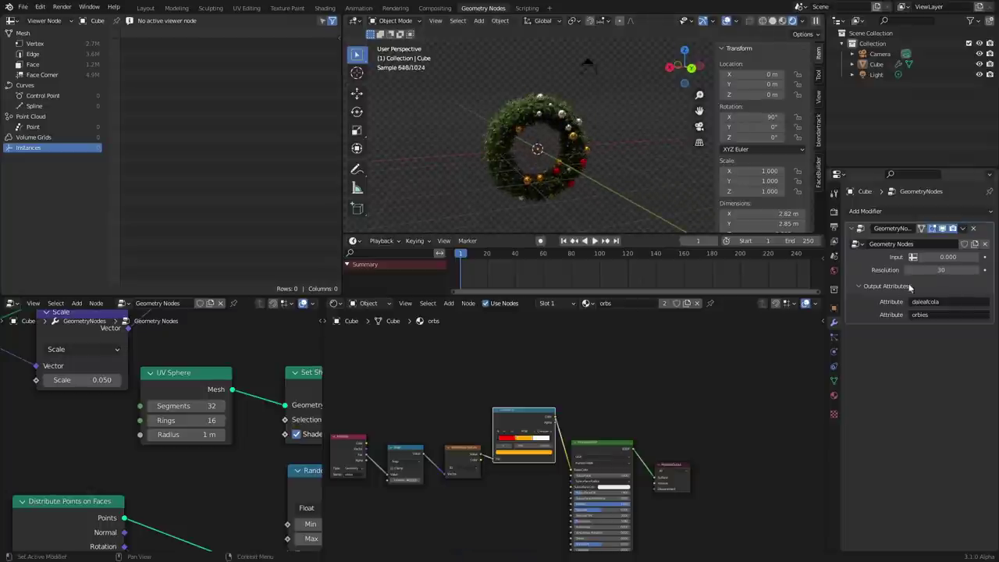
pyautogui.hotkey('ctrl', 's')
# Feed the group input value into the Seed of the ornaments' Random Value and Distribute Points on Faces nodes, and save the file.
pyautogui.scroll(-5, 266, 398)
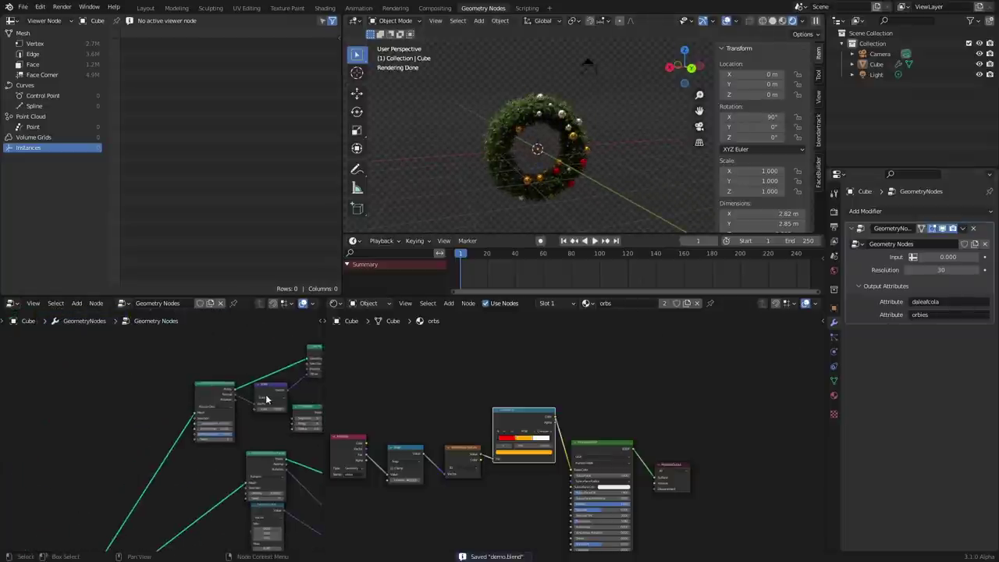
pyautogui.hotkey('ctrl', 'space')
pyautogui.scroll(-3, 426, 373)
pyautogui.click(632, 279)
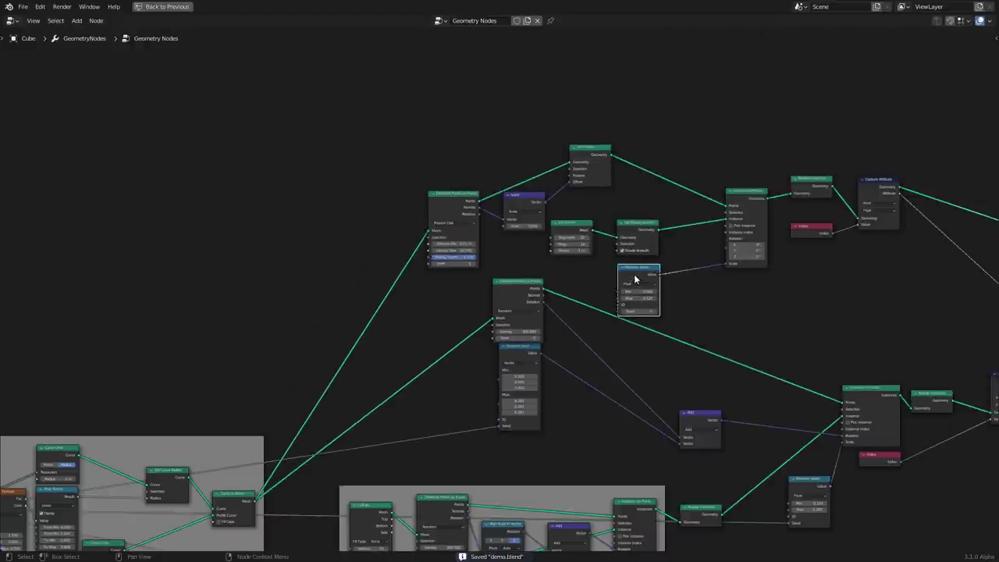
pyautogui.scroll(-4, 343, 367)
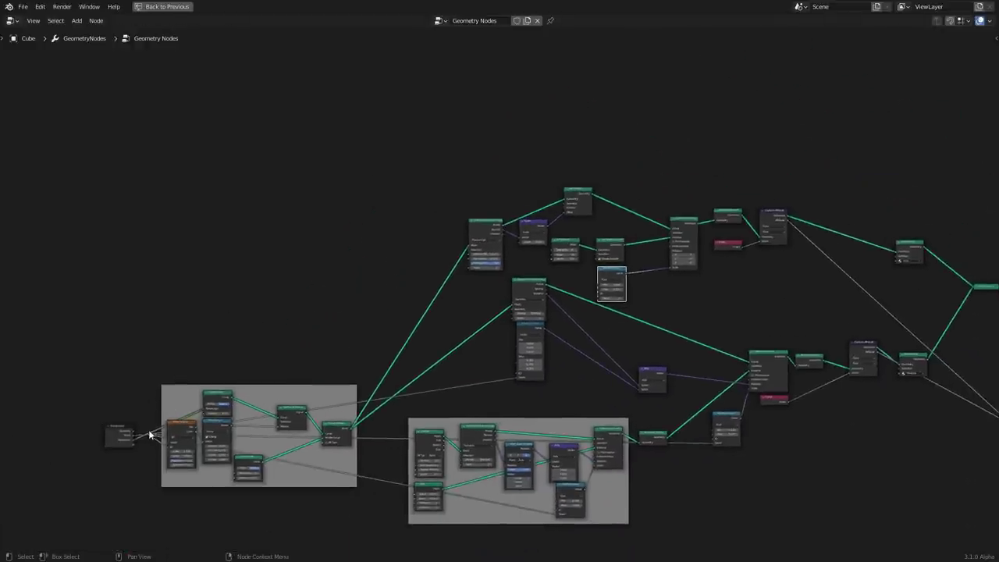
pyautogui.moveTo(148, 436); pyautogui.dragTo(598, 297)
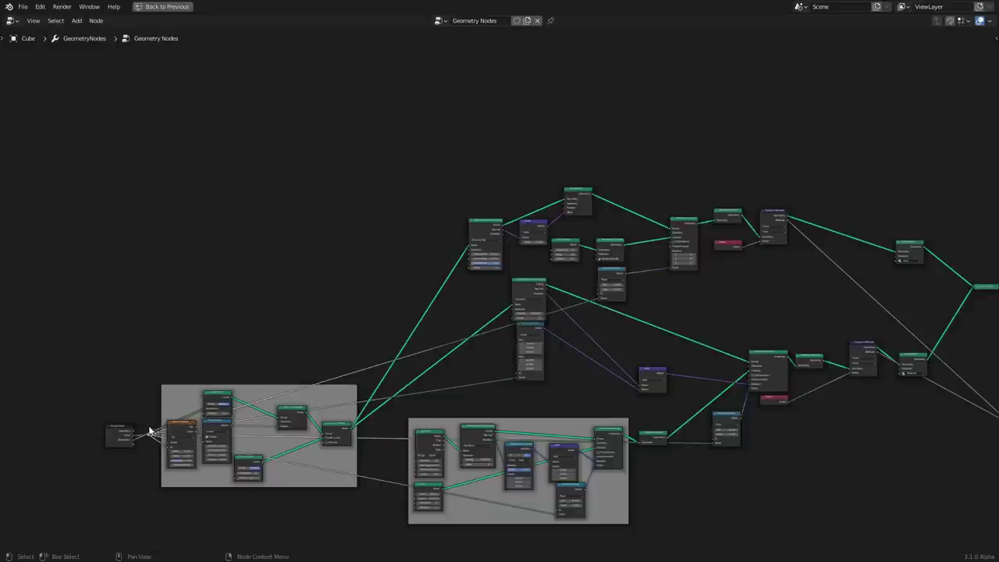
pyautogui.moveTo(148, 437); pyautogui.dragTo(472, 269)
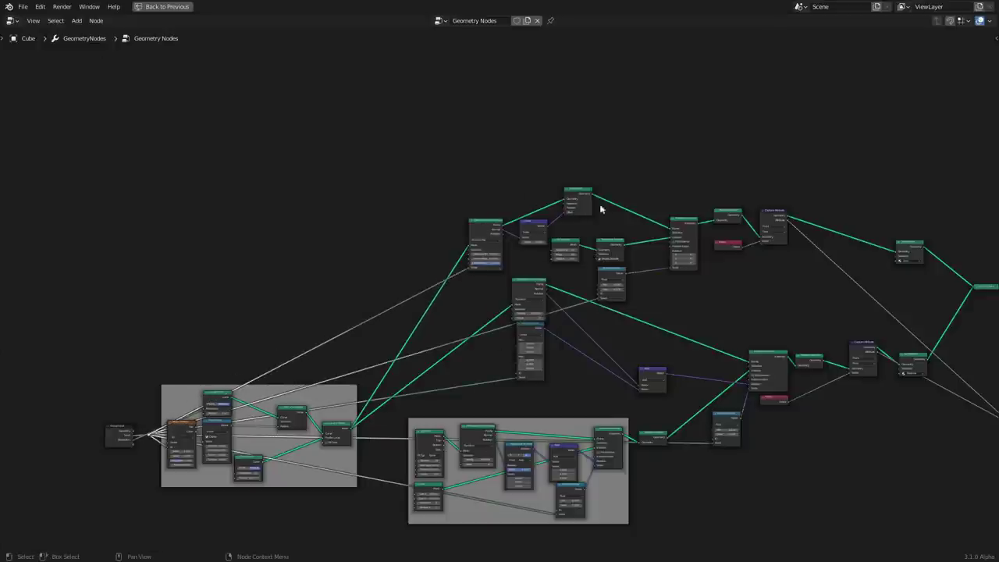
pyautogui.moveTo(667, 275); pyautogui.dragTo(466, 326, button='middle')
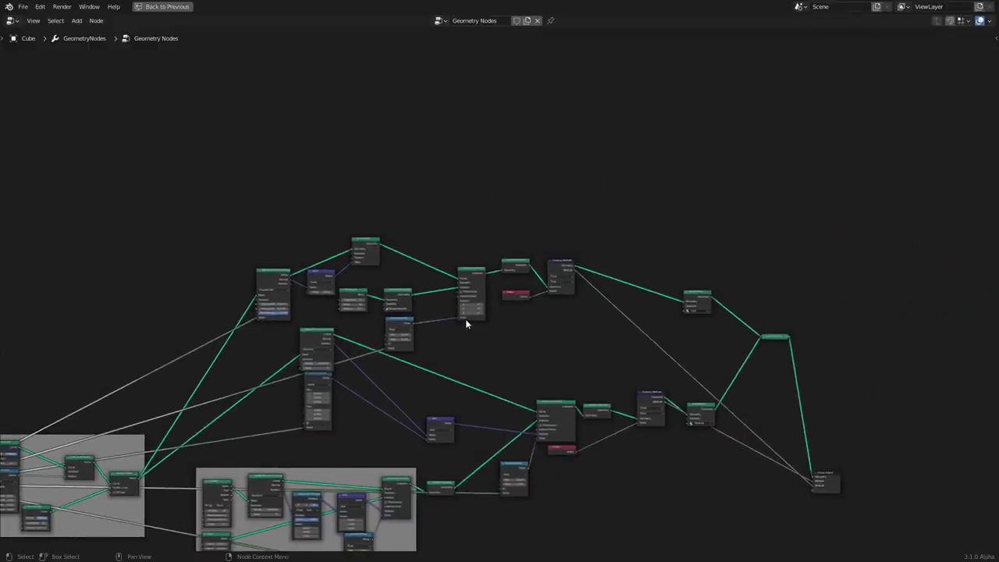
pyautogui.hotkey('ctrl', 's')
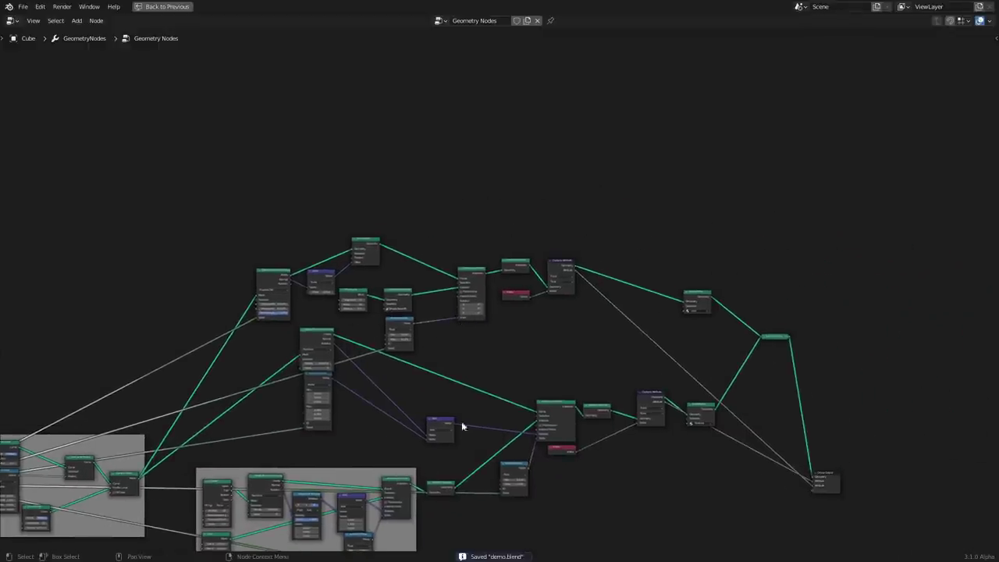
pyautogui.hotkey('ctrl', 'space')
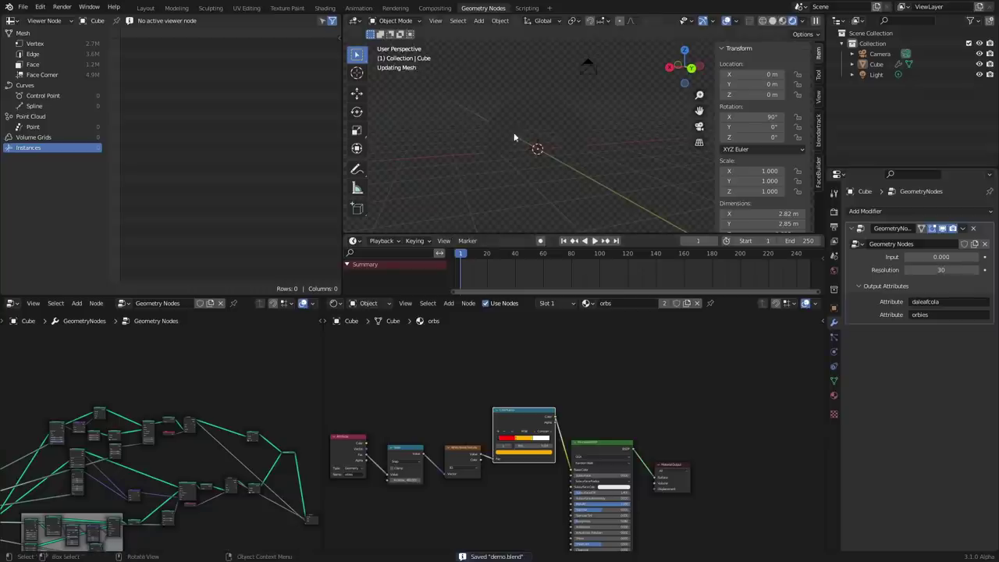
# Set the Geometry Nodes modifier's Input value to 1.000 to vary the wreath's seed, and save the file.
pyautogui.click(940, 257)
pyautogui.write('1')
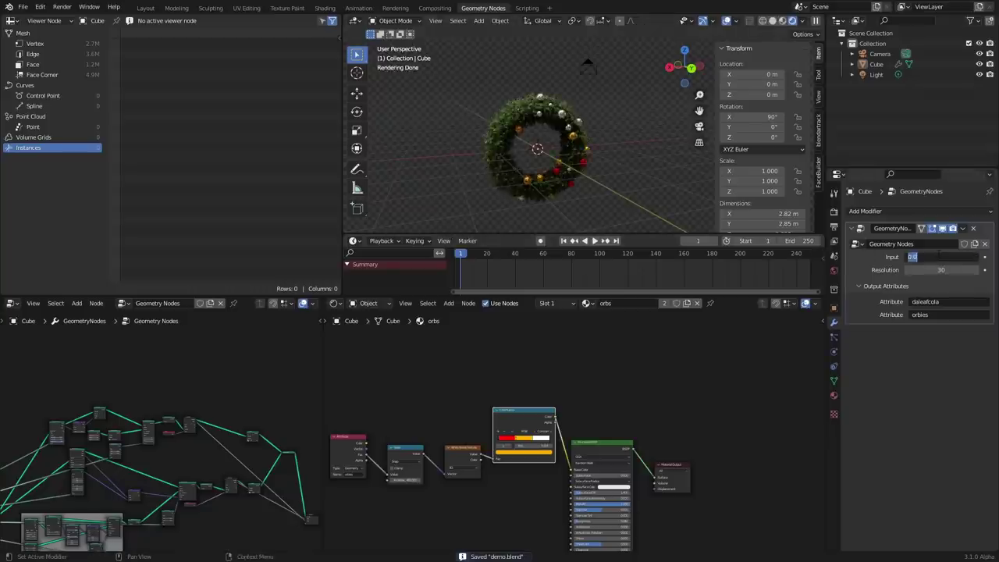
pyautogui.press('Return')
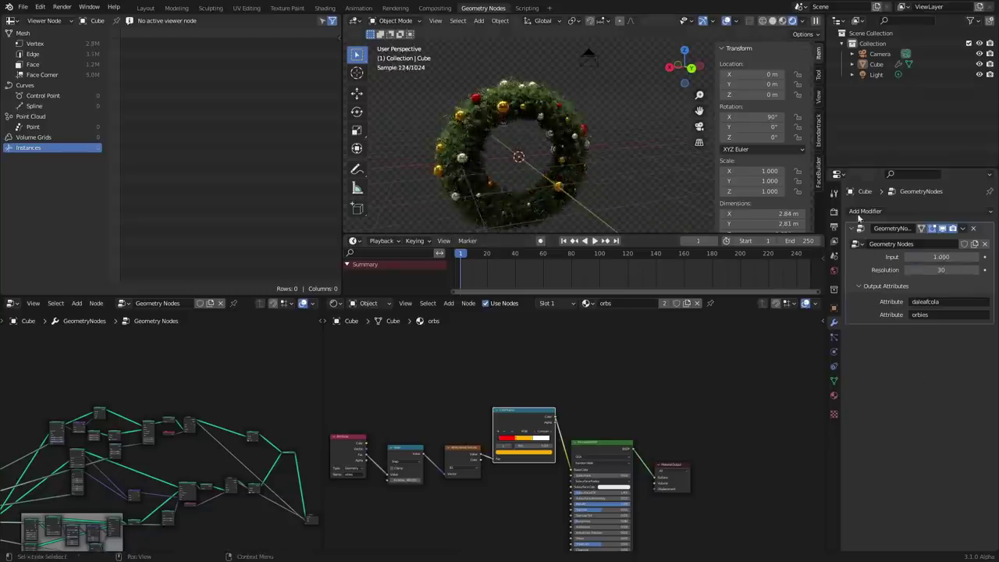
pyautogui.hotkey('ctrl', 's')
# Set the Geometry Nodes modifier's Resolution to 3 to make a triangular wreath.
pyautogui.click(949, 269)
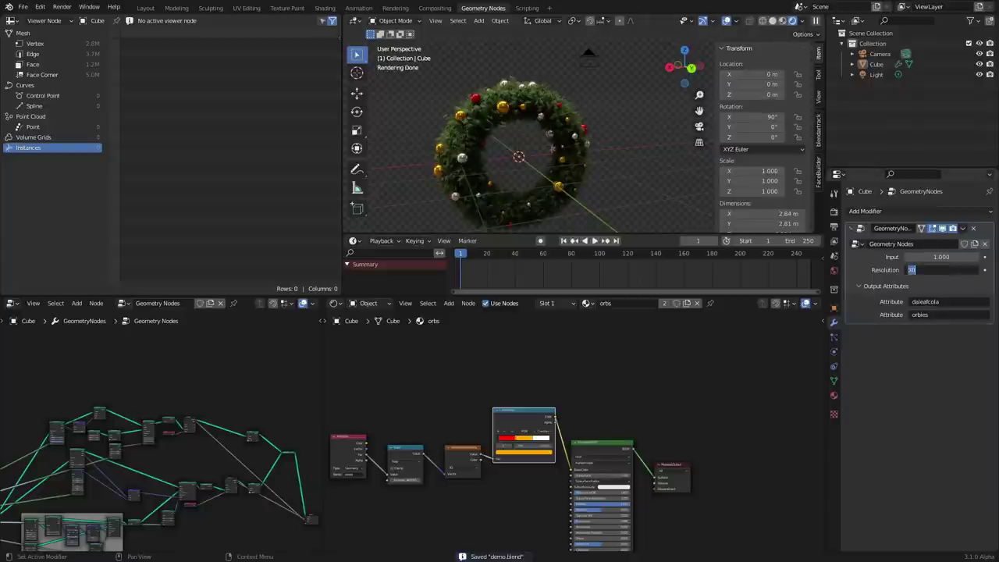
pyautogui.write('3')
pyautogui.press('Return')
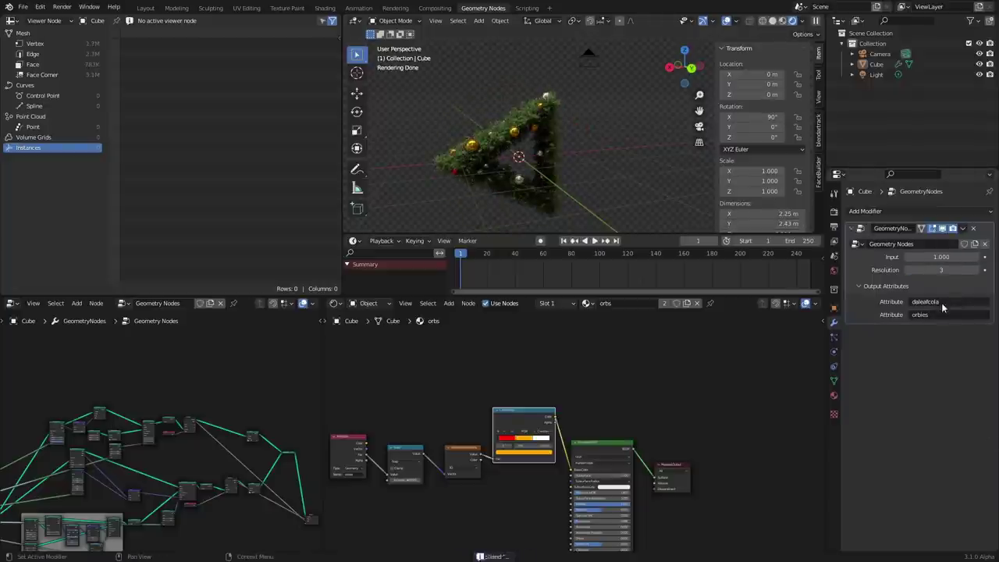
# Try to set the Geometry Nodes modifier's Resolution to 1.
pyautogui.click(945, 269)
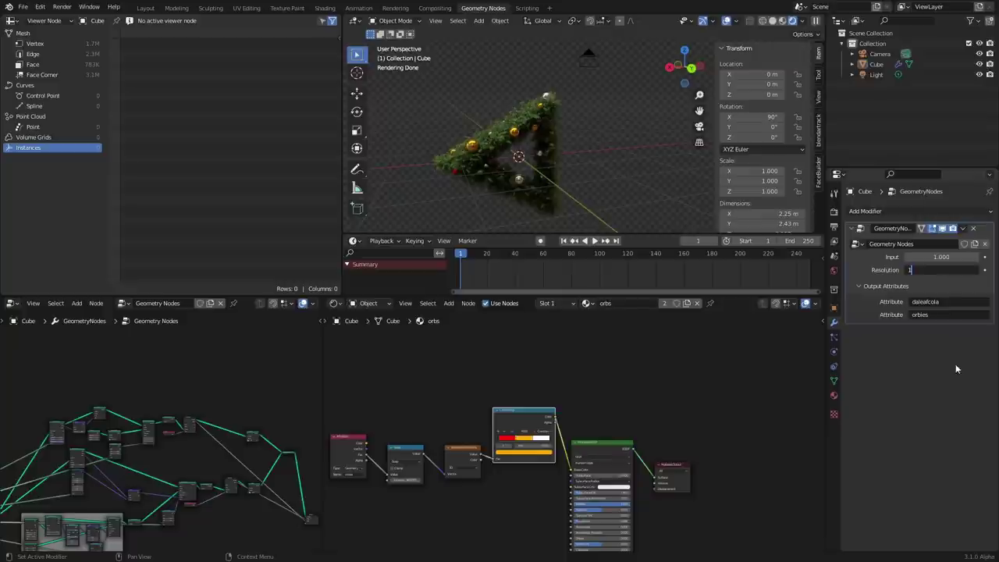
pyautogui.write('1')
pyautogui.press('Return')
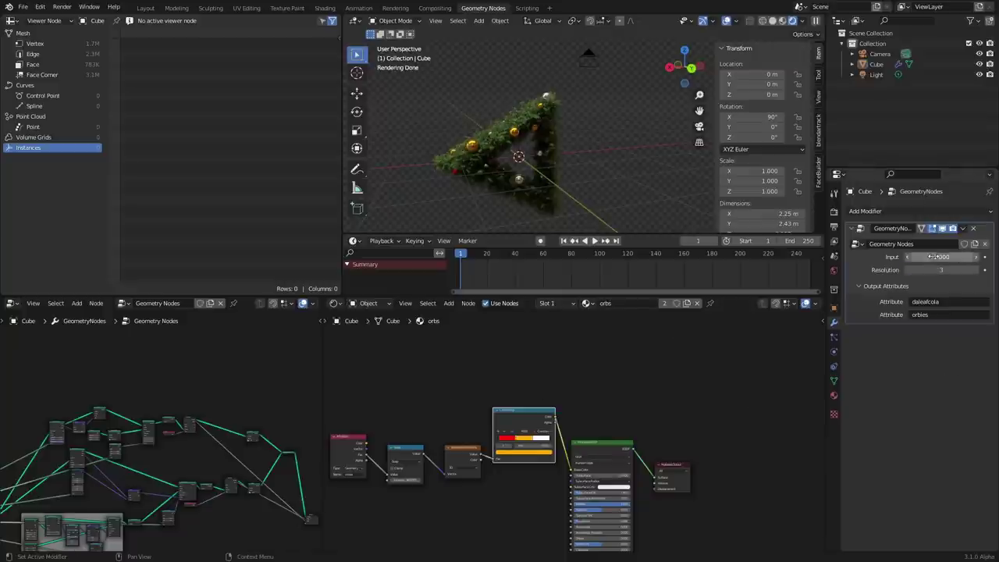
# Set the Geometry Nodes modifier's Resolution to 30 for a round wreath.
pyautogui.click(931, 257)
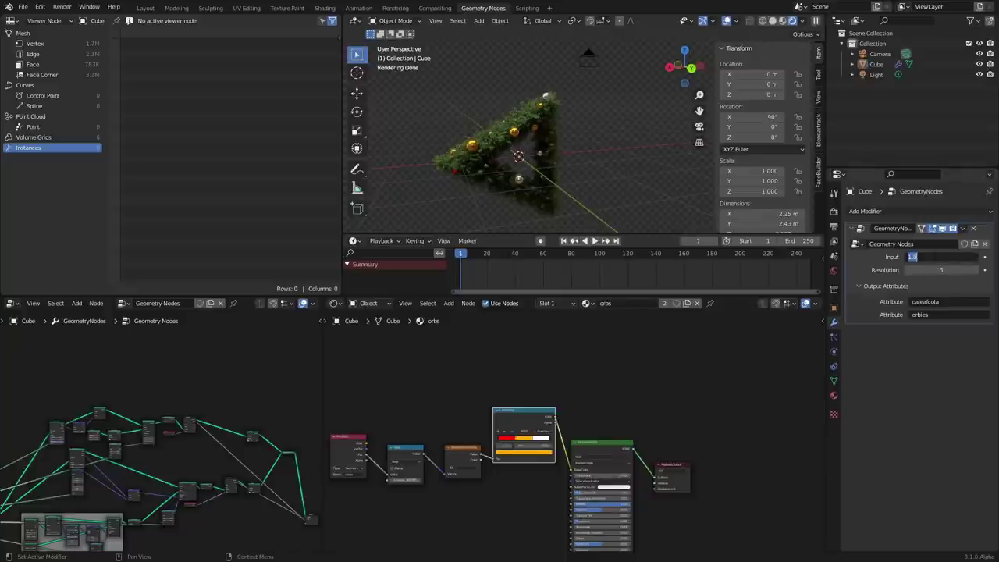
pyautogui.press('Return')
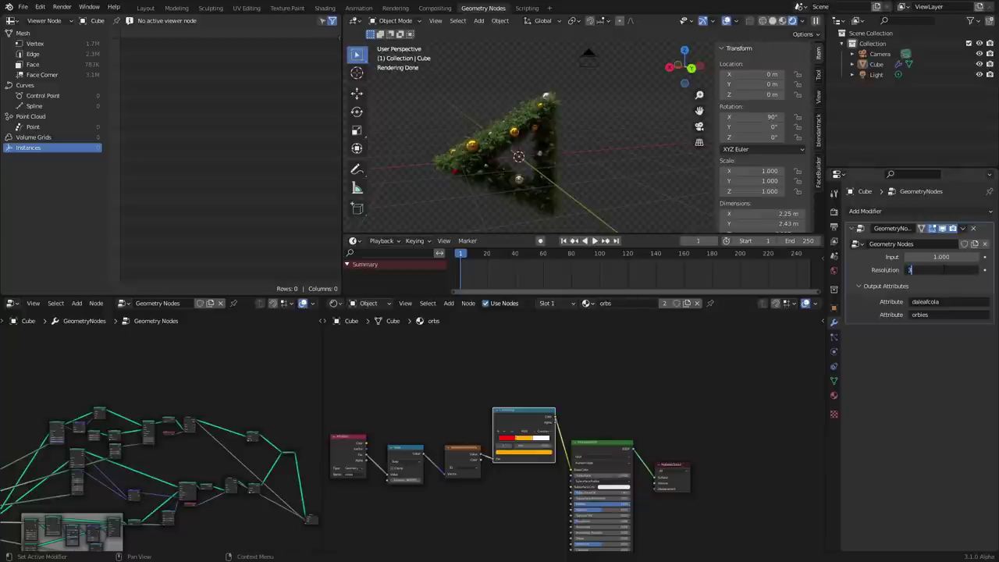
pyautogui.write('0')
pyautogui.press('Return')
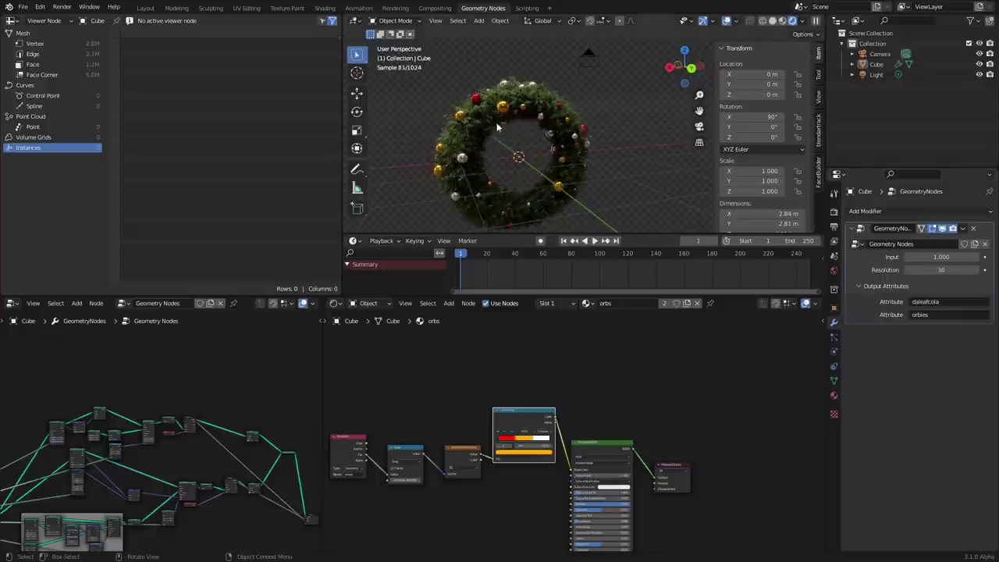
# Try Density Max values of 5 and 50 on the ornaments' Poisson Disk Distribute Points on Faces node.
pyautogui.moveTo(76, 423); pyautogui.dragTo(195, 403, button='middle')
pyautogui.scroll(6, 195, 403)
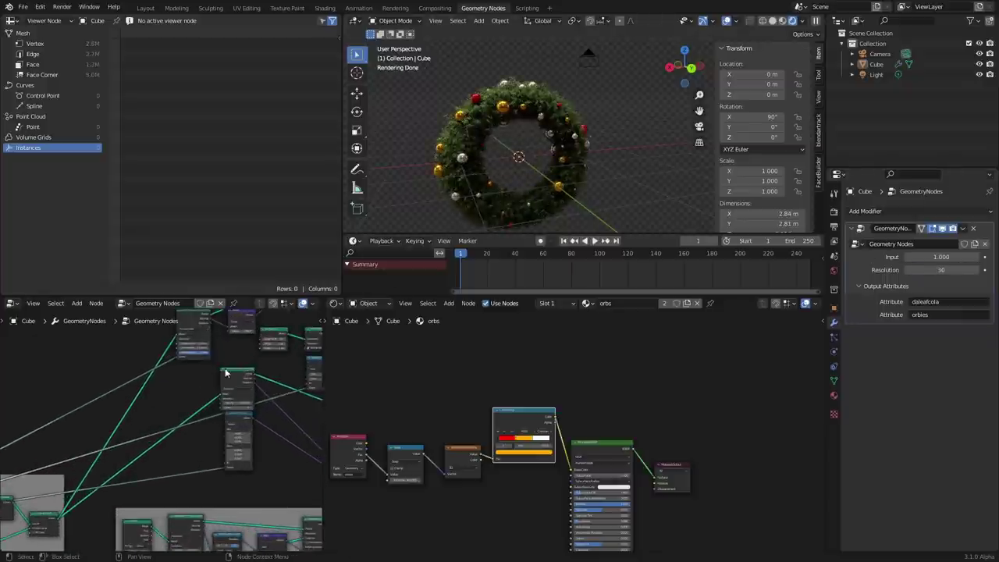
pyautogui.scroll(5, 134, 386)
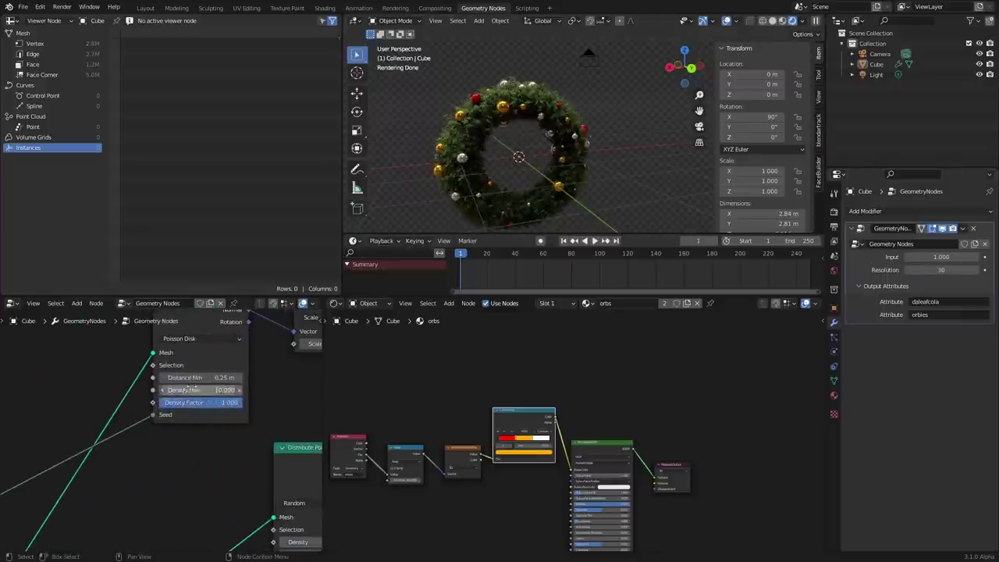
pyautogui.click(204, 390)
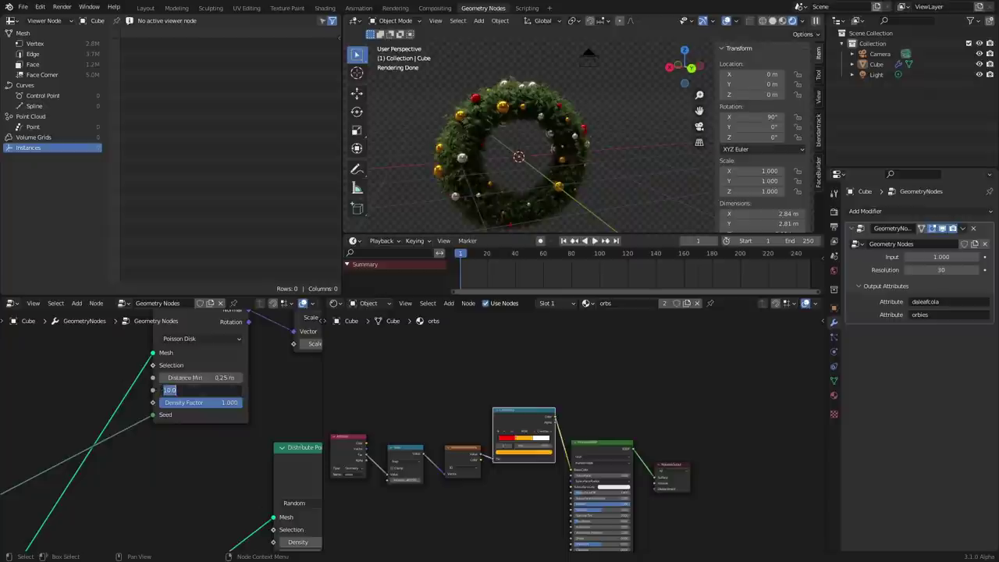
pyautogui.press('Return')
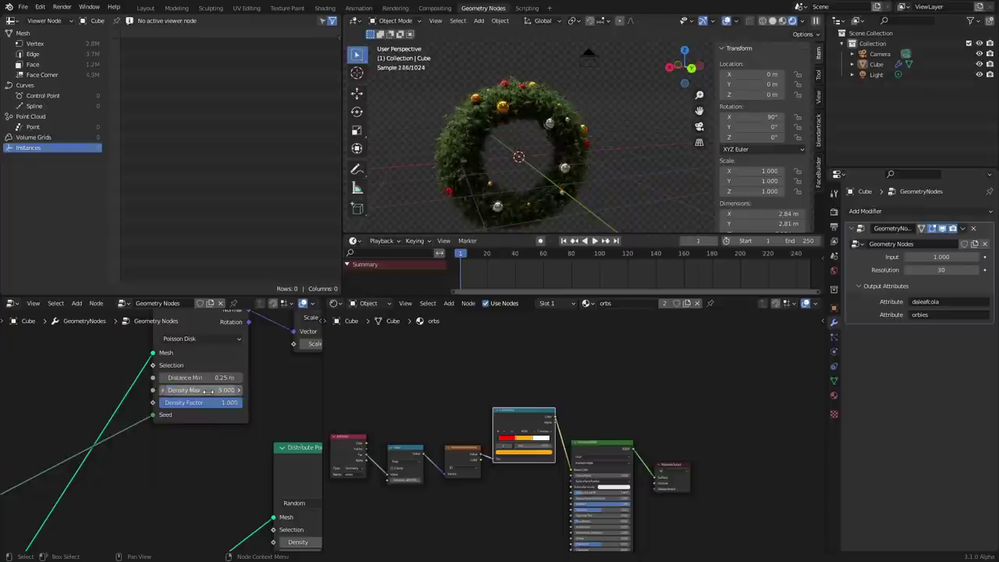
pyautogui.click(217, 388)
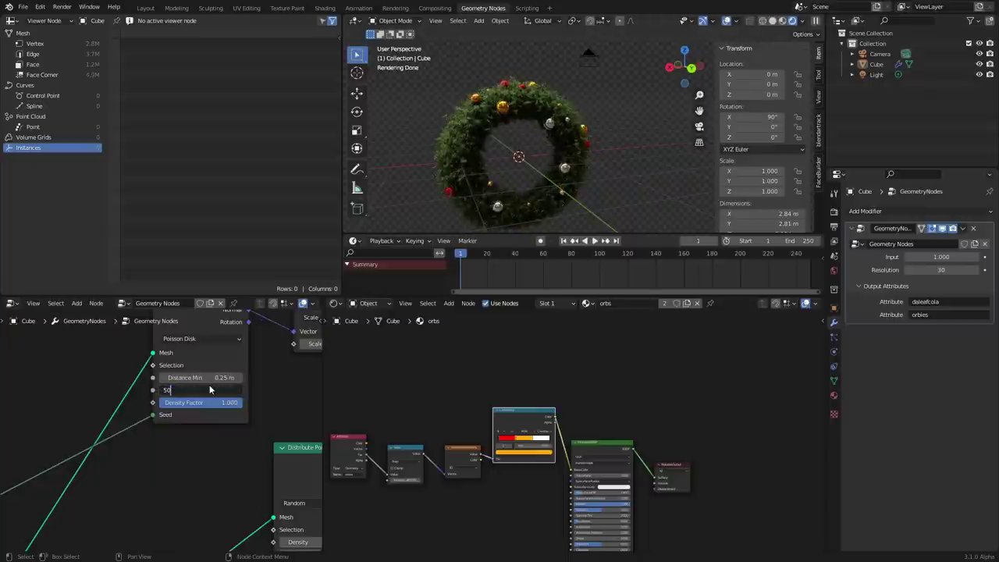
pyautogui.press('Return')
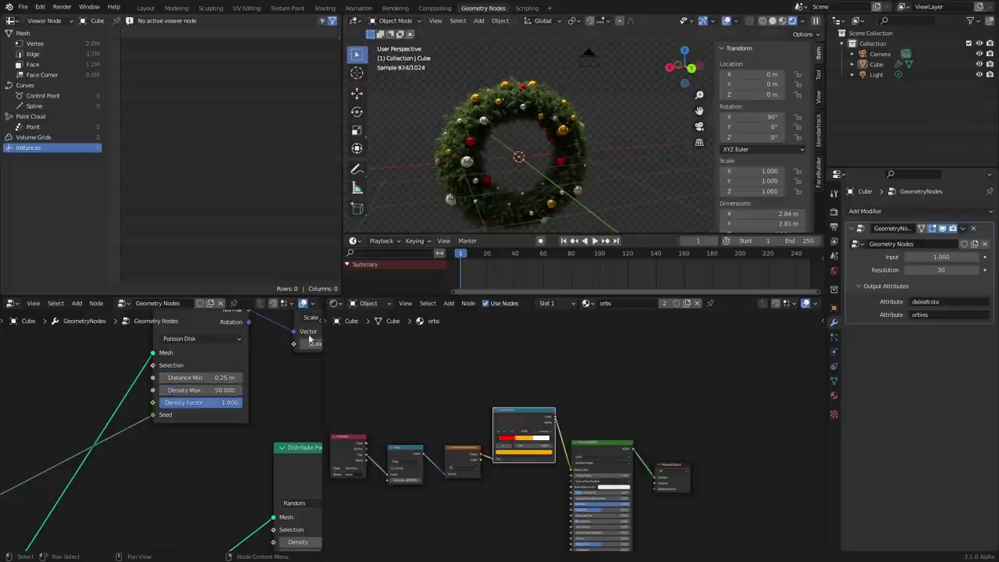
# Restore the Density Max of the ornaments' Distribute Points on Faces node to 10.
pyautogui.click(216, 377)
pyautogui.click(195, 390)
pyautogui.write('10')
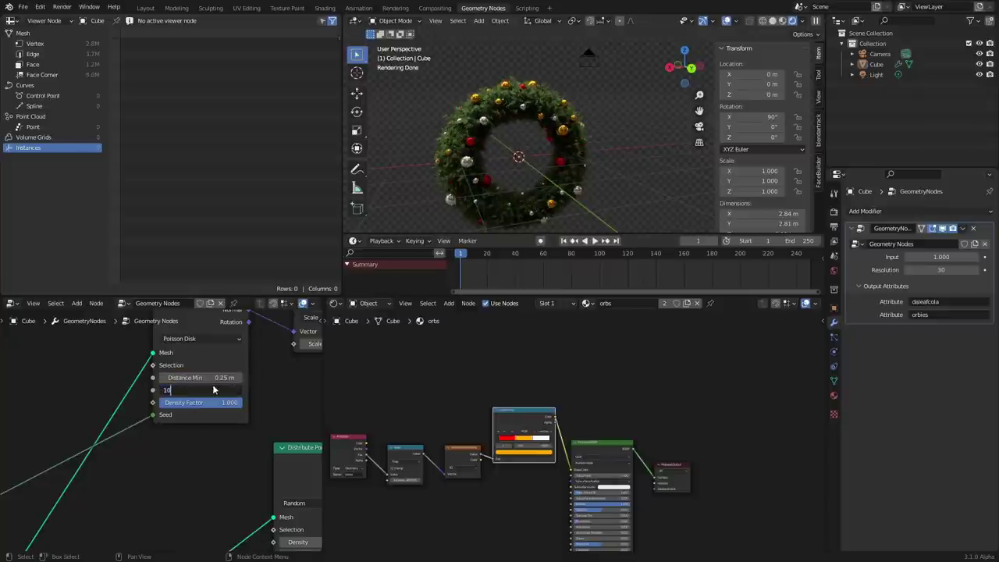
pyautogui.press('Return')
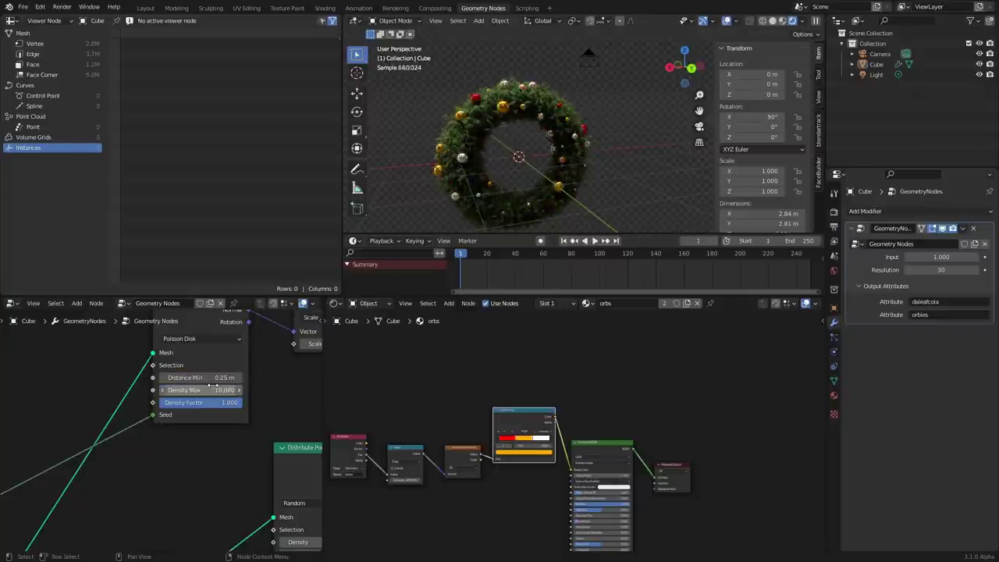
# Set the Max of the ornaments' Random Value scale node to 0.115, and save the file.
pyautogui.scroll(-2, 234, 376)
pyautogui.scroll(-1, 233, 376)
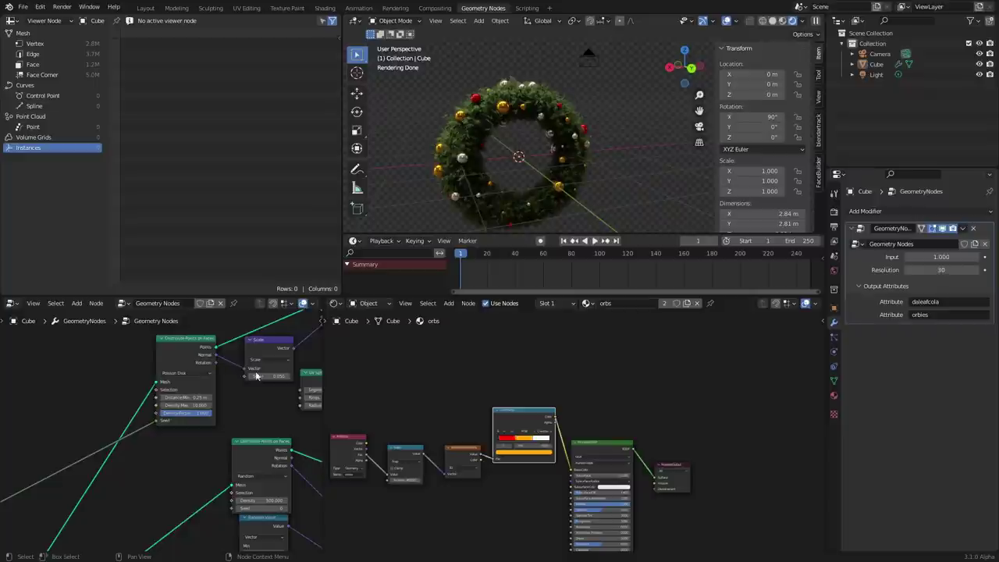
pyautogui.moveTo(300, 381); pyautogui.dragTo(149, 409, button='middle')
pyautogui.scroll(4, 205, 388)
pyautogui.moveTo(221, 394); pyautogui.dragTo(147, 416, button='middle')
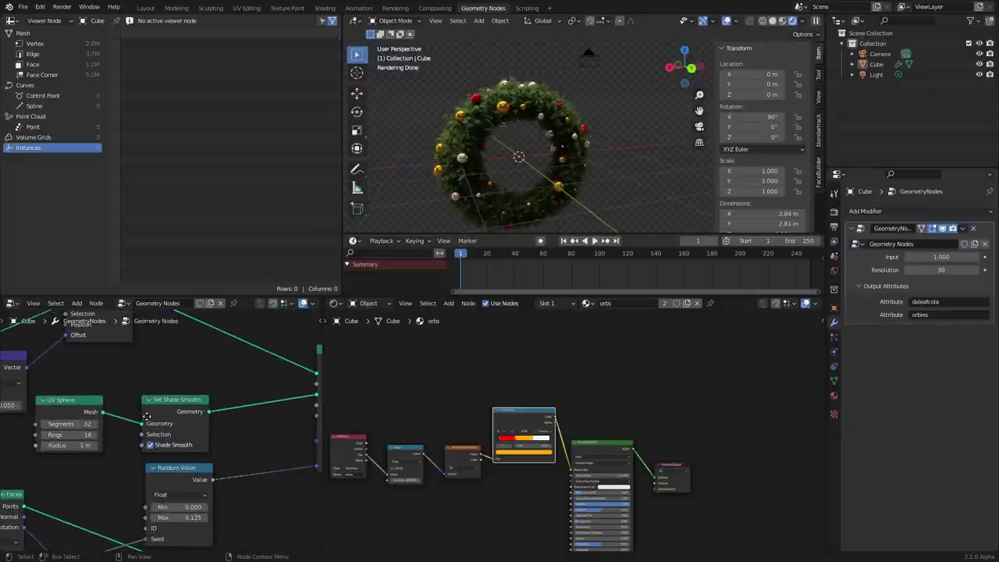
pyautogui.click(178, 517)
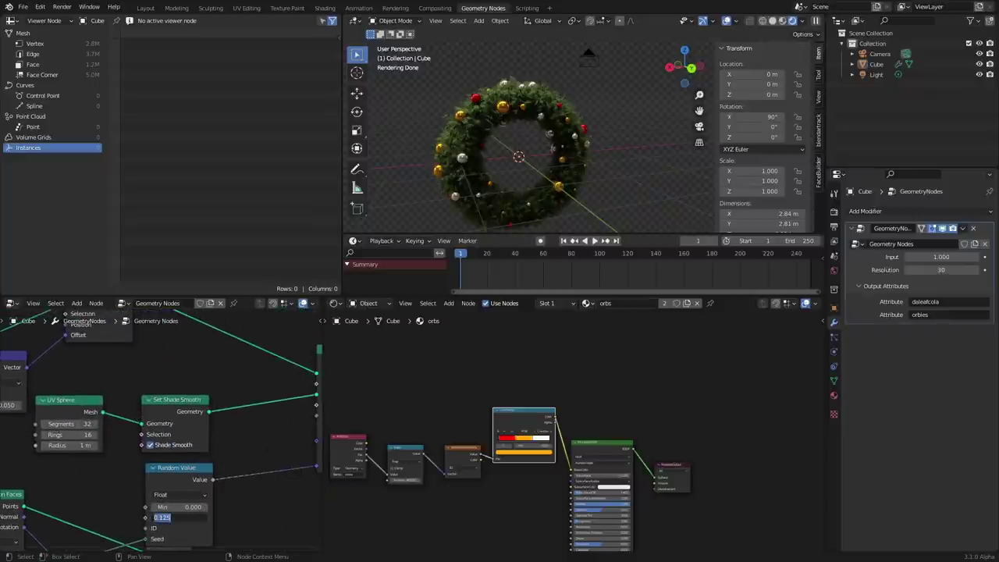
pyautogui.write('0.12')
pyautogui.press('Return')
pyautogui.moveTo(544, 154); pyautogui.dragTo(519, 172, button='middle')
pyautogui.scroll(-3, 574, 132)
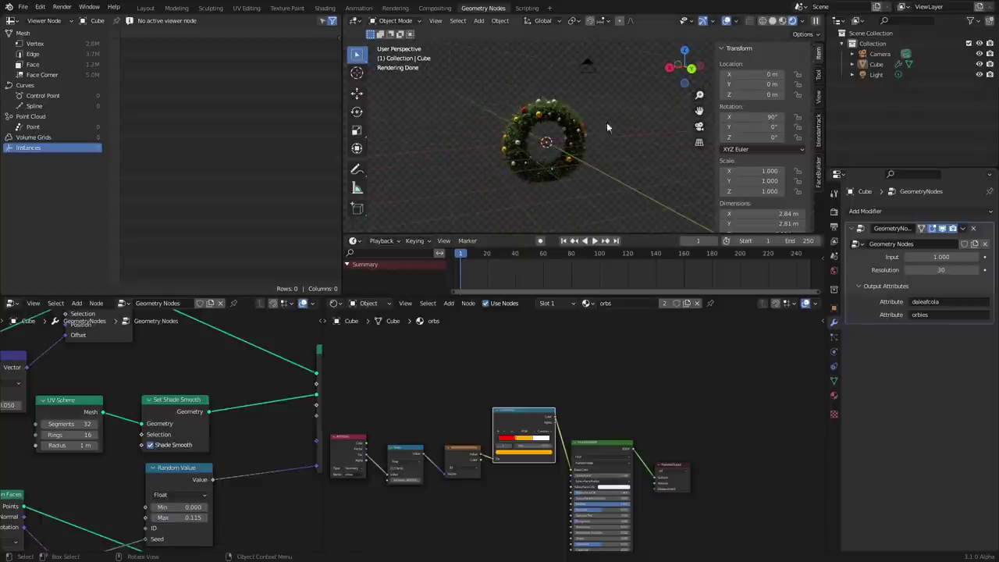
pyautogui.scroll(-5, 8, 374)
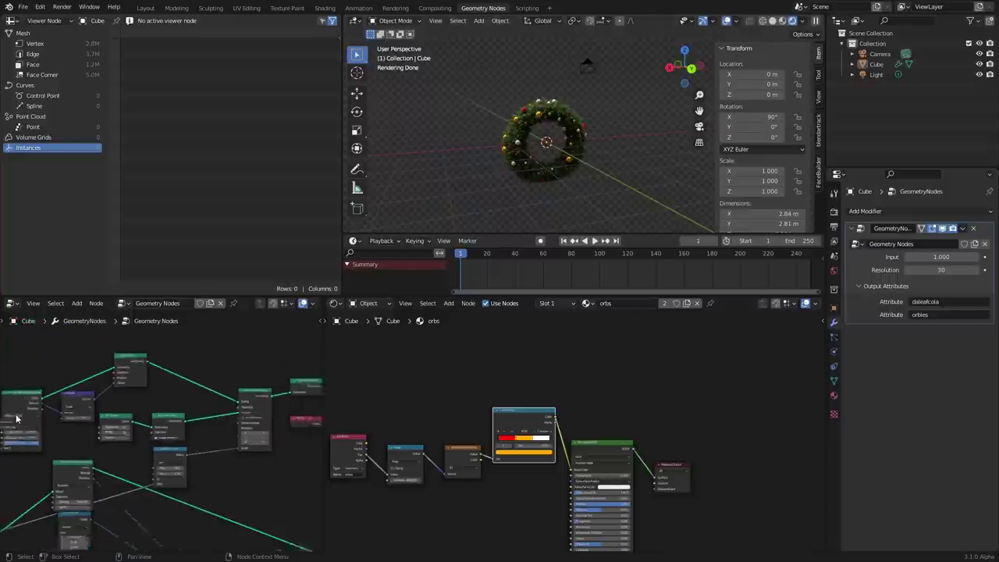
pyautogui.scroll(2, 82, 417)
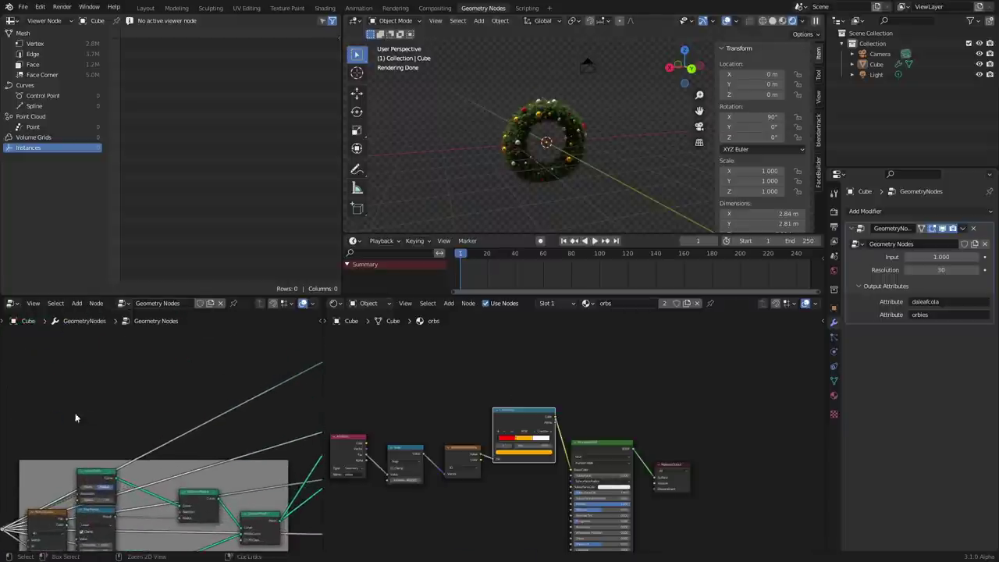
pyautogui.hotkey('ctrl', 's')
# Add a Star curve node above the framed nodes and connect its Curve output to Set Curve Radius in place of the Curve Circle.
pyautogui.scroll(2, 86, 406)
pyautogui.hotkey('shift', 'a')
pyautogui.click(186, 348)
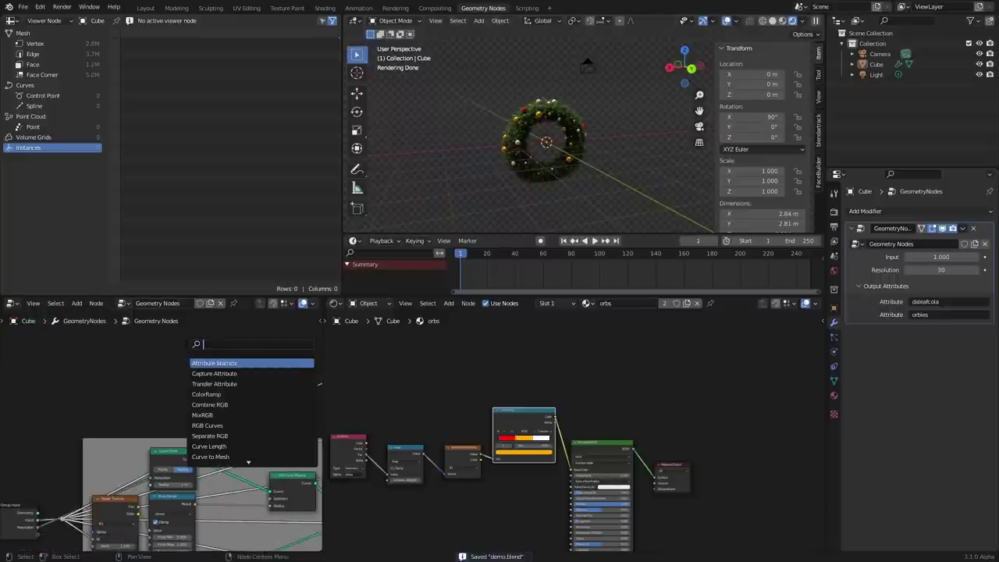
pyautogui.write('star')
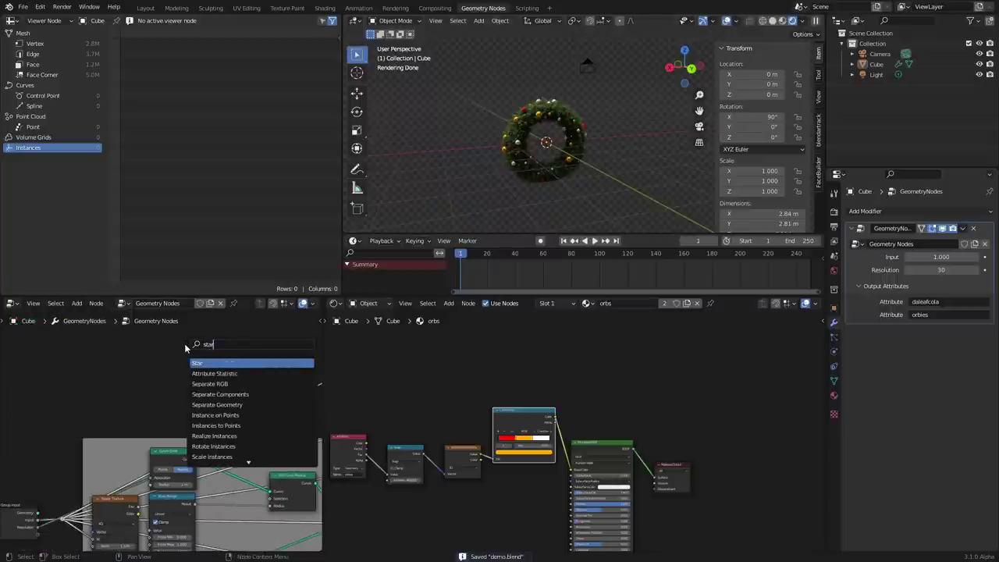
pyautogui.press('Return')
pyautogui.click(160, 382)
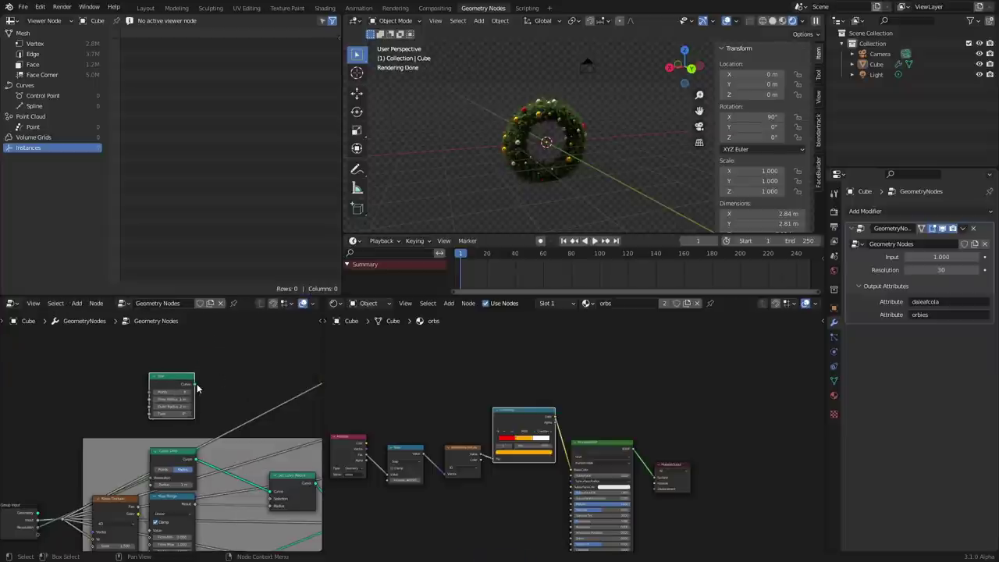
pyautogui.moveTo(195, 384); pyautogui.dragTo(273, 493)
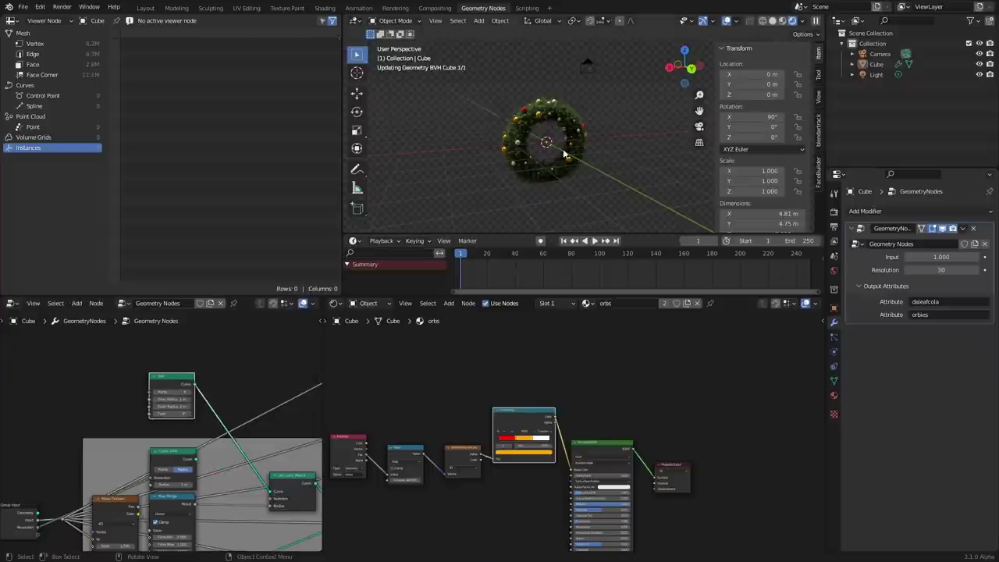
pyautogui.moveTo(564, 149); pyautogui.dragTo(527, 98, button='middle')
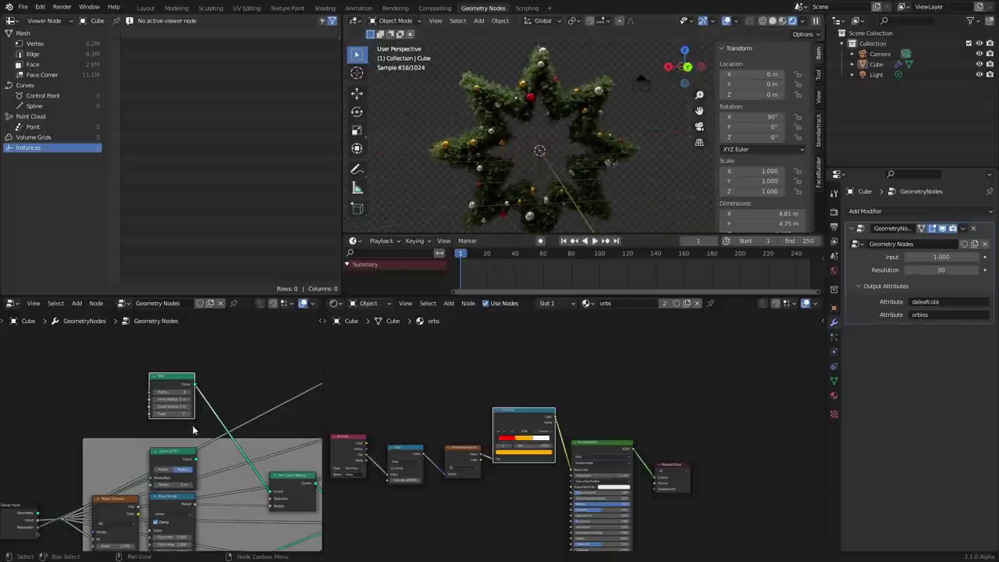
# Reconnect the Curve Circle's output to the Set Curve Radius node in place of the Star, and save the file.
pyautogui.moveTo(195, 462); pyautogui.dragTo(277, 496)
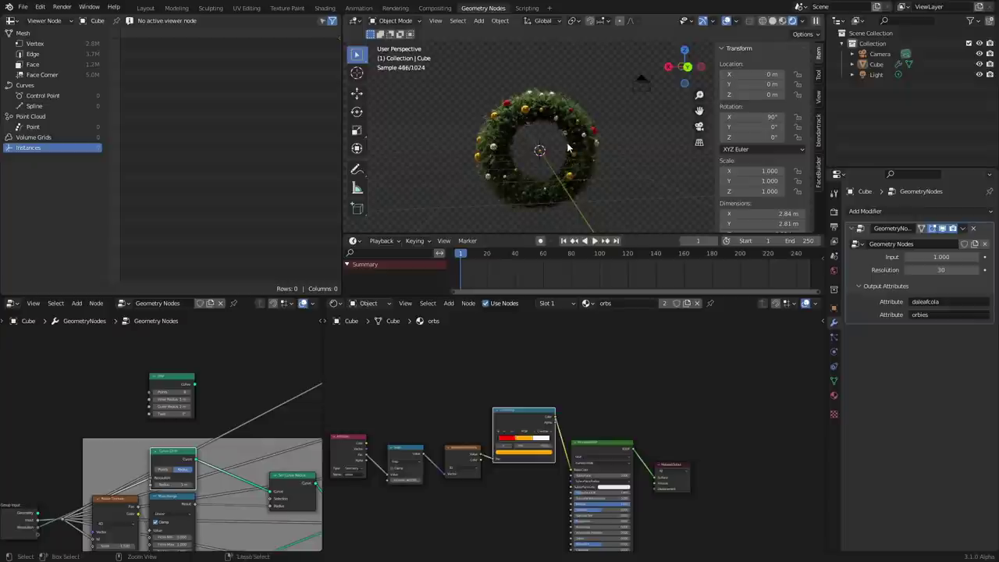
pyautogui.hotkey('ctrl', 's')
pyautogui.moveTo(590, 158); pyautogui.dragTo(586, 142, button='middle')
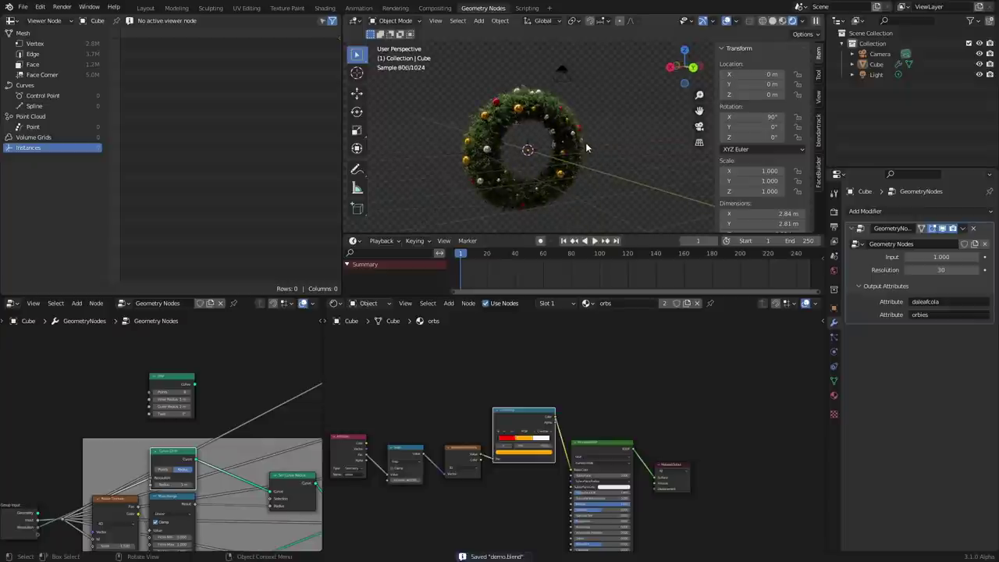
# View the wreath through the camera and play back its Z-rotation animation.
pyautogui.click(699, 126)
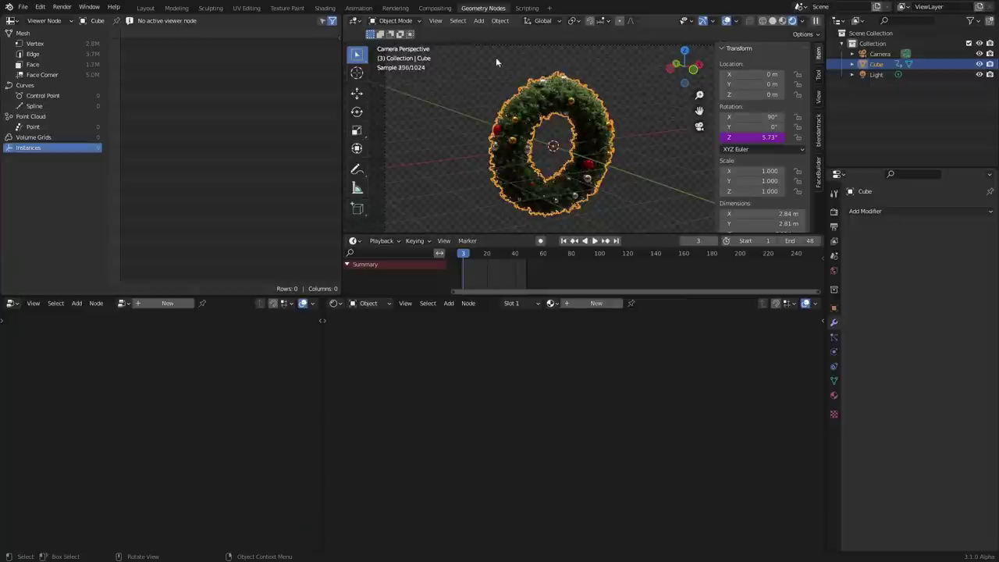
pyautogui.press('space')
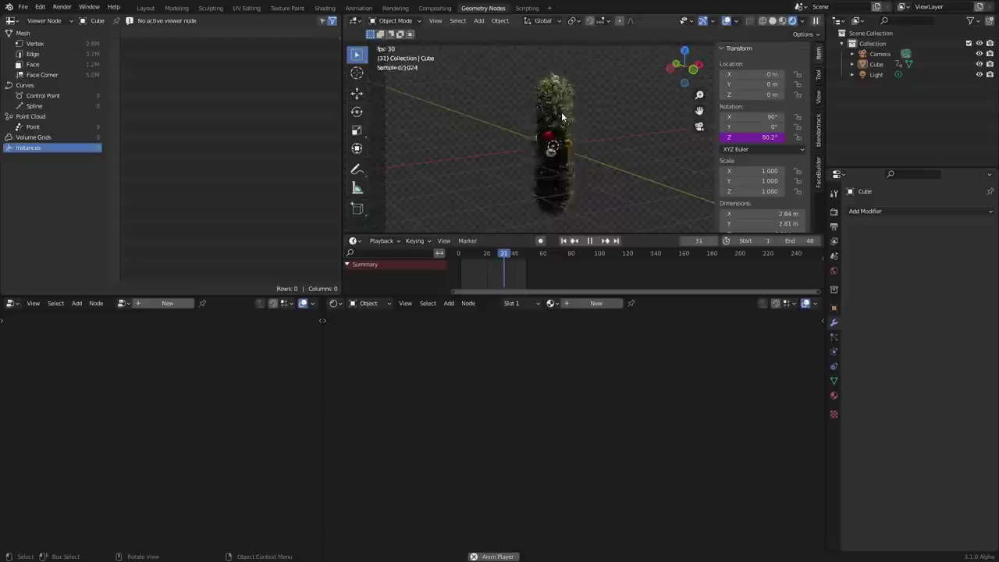
pyautogui.press('space')
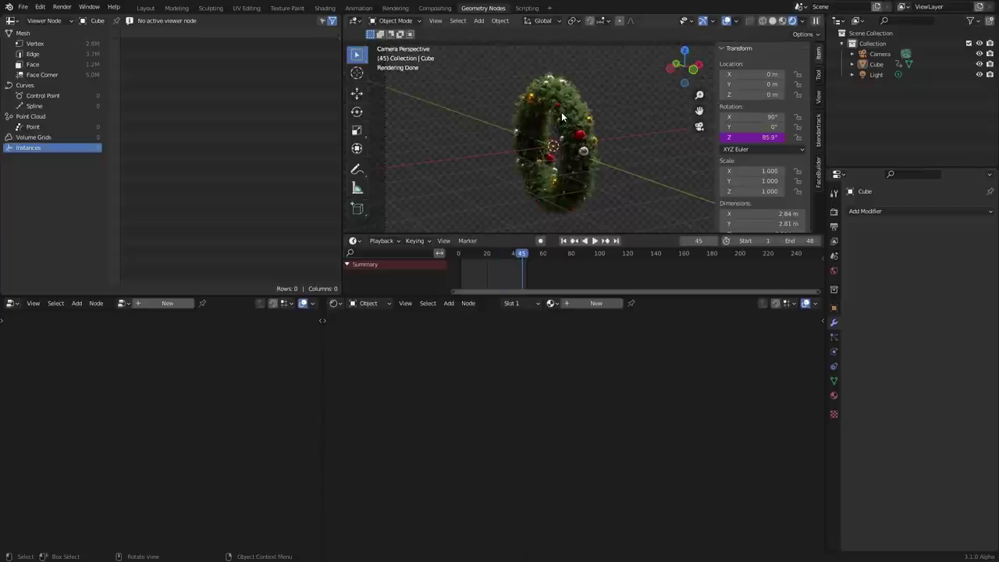
pyautogui.click(562, 117)
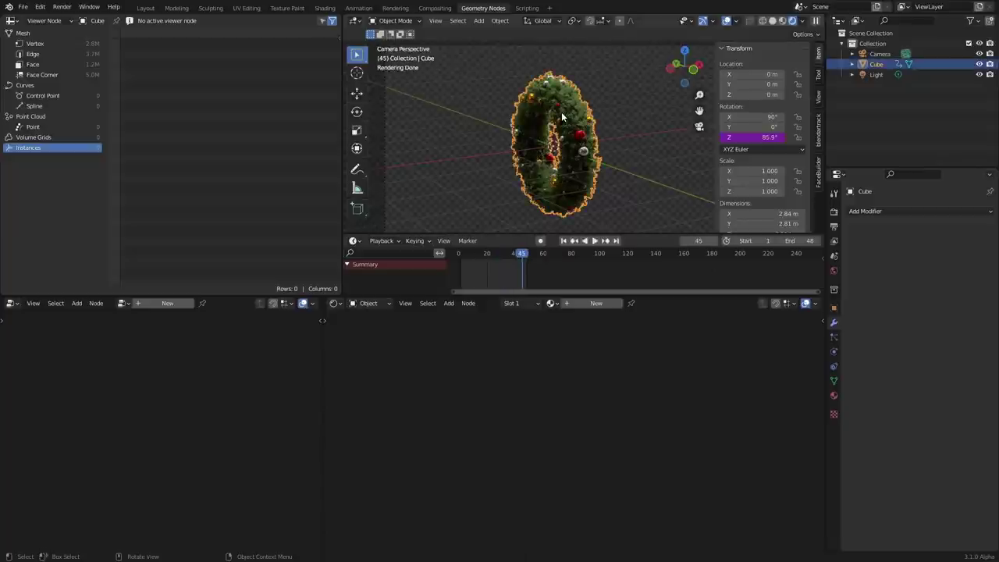
pyautogui.click(620, 115)
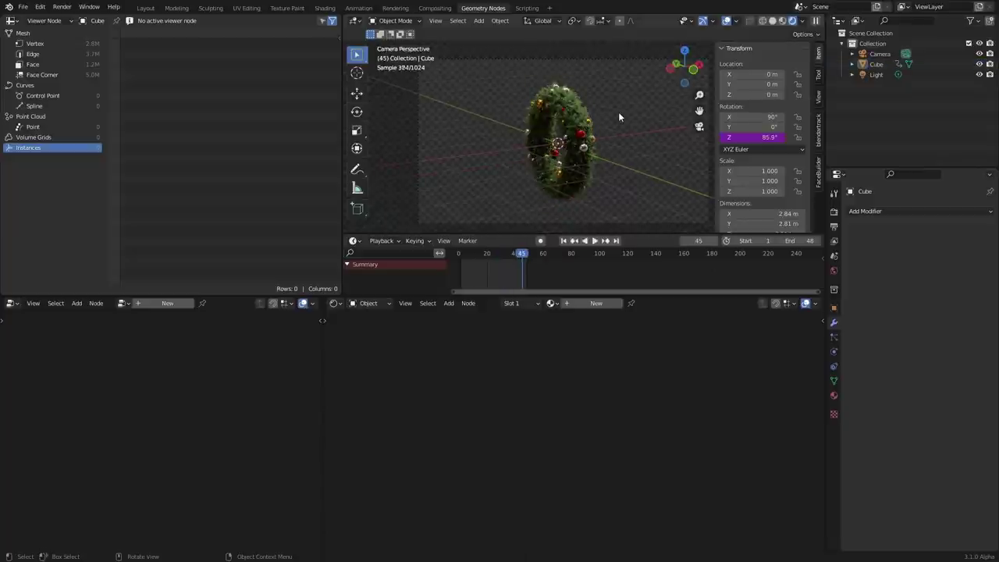
pyautogui.press('space')
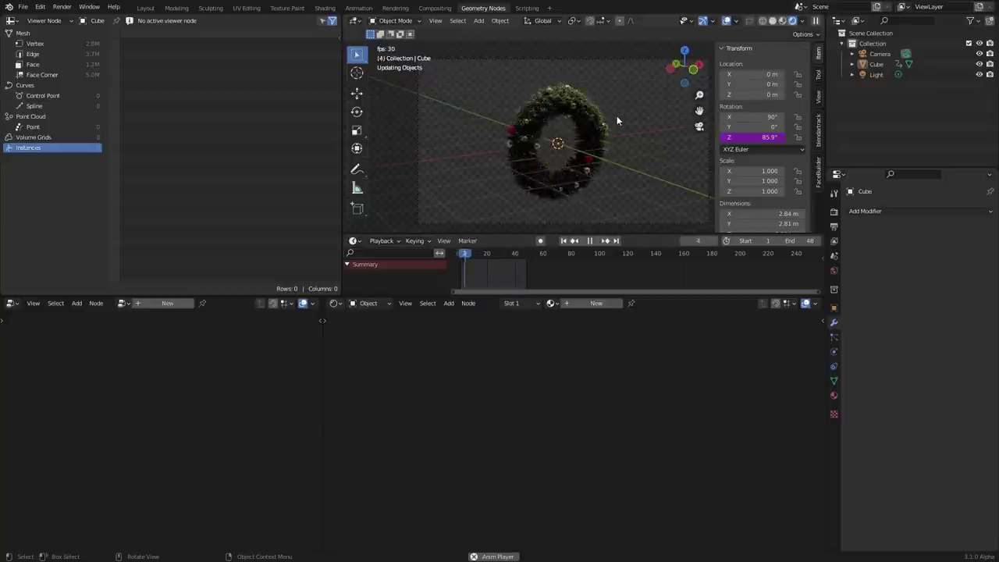
pyautogui.press('space')
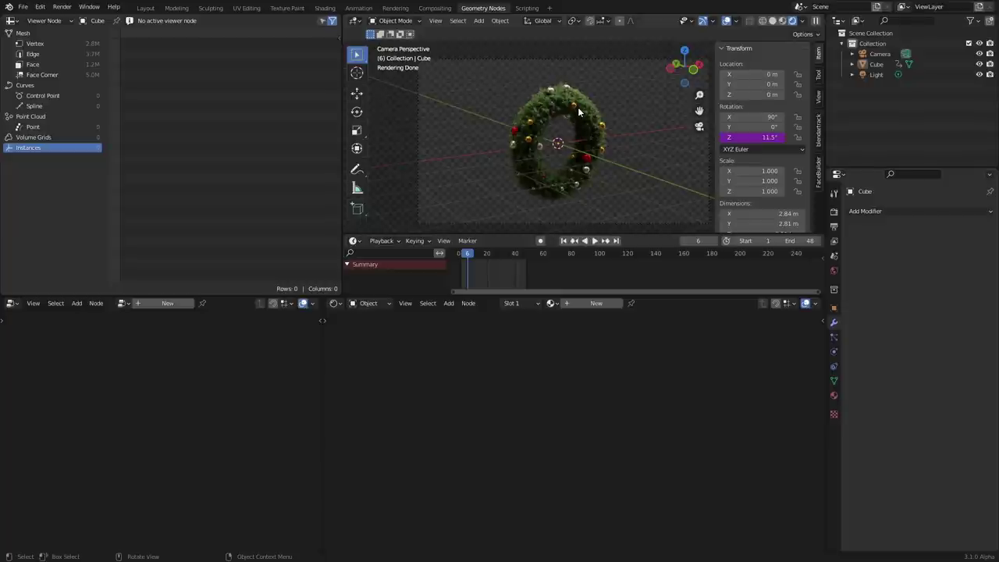
# Replay the wreath's rotation in the camera view, and return to the first frame.
pyautogui.press('KP_0')
pyautogui.press('space')
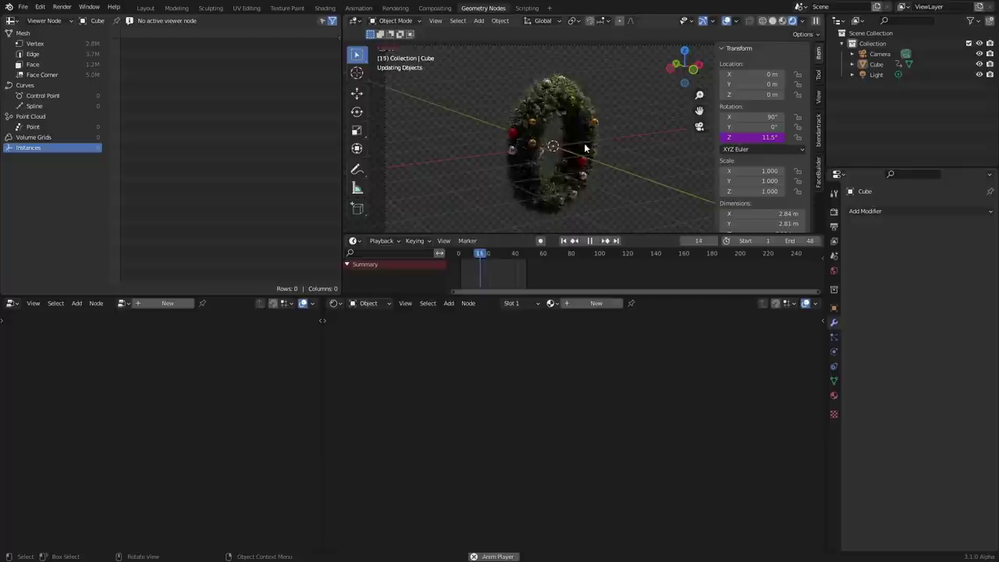
pyautogui.press('space')
pyautogui.hotkey('shift', 'Left')
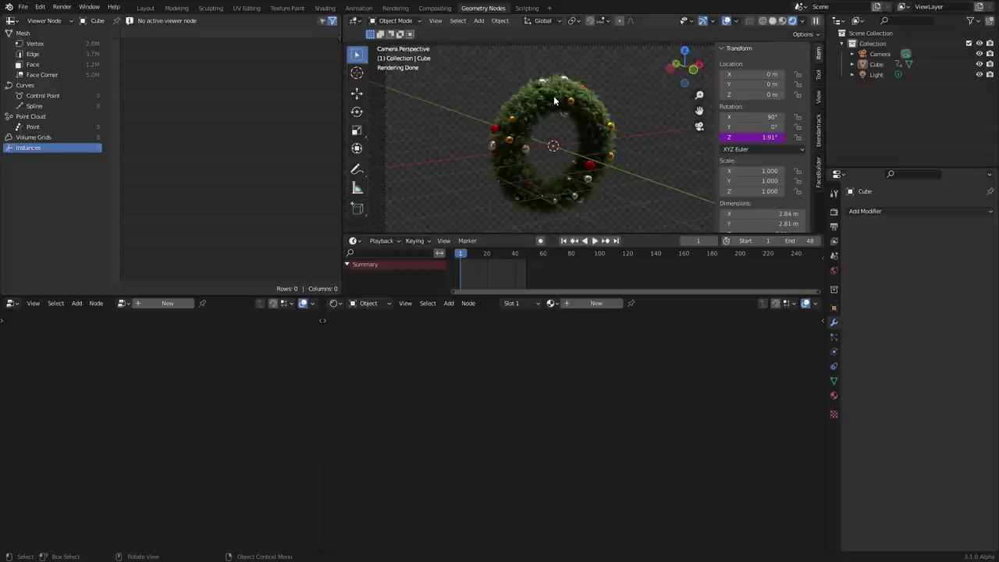
# Purge the file's unused data-blocks.
pyautogui.click(23, 8)
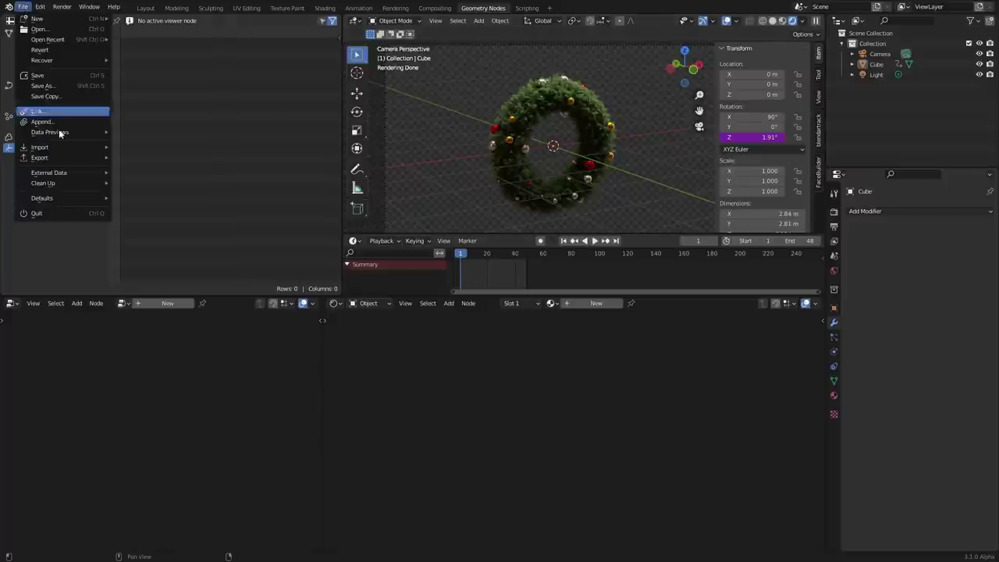
pyautogui.moveTo(67, 181)
pyautogui.click(180, 182)
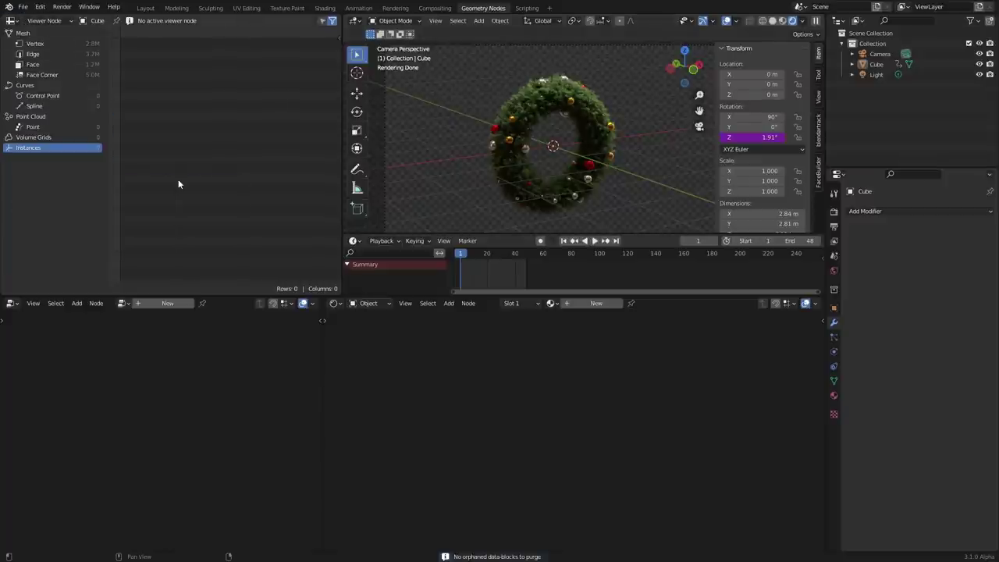
# Clean up the file by purging recursive unused data-blocks and unused linked data-blocks.
pyautogui.click(23, 7)
pyautogui.moveTo(71, 182)
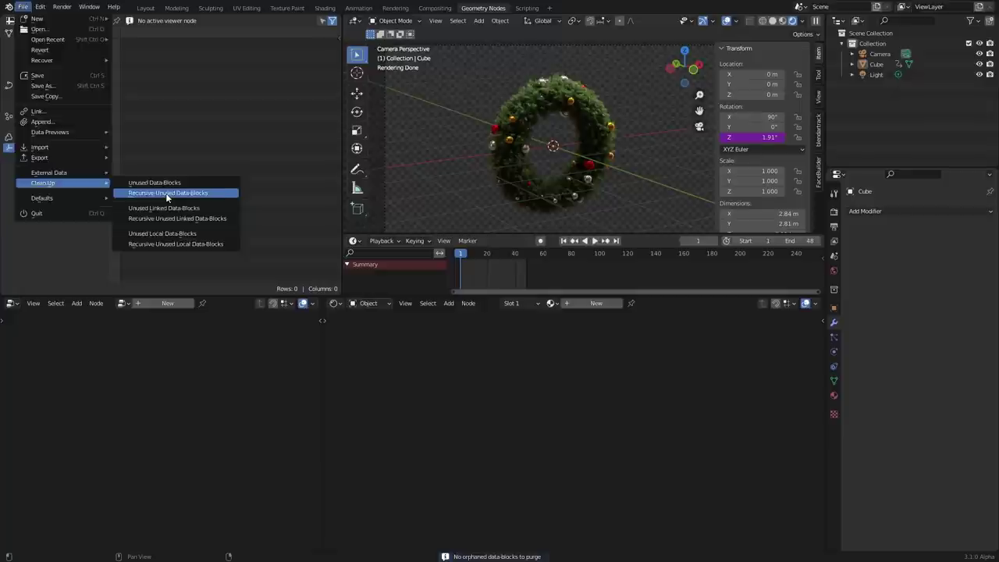
pyautogui.click(168, 193)
pyautogui.click(167, 194)
pyautogui.click(22, 8)
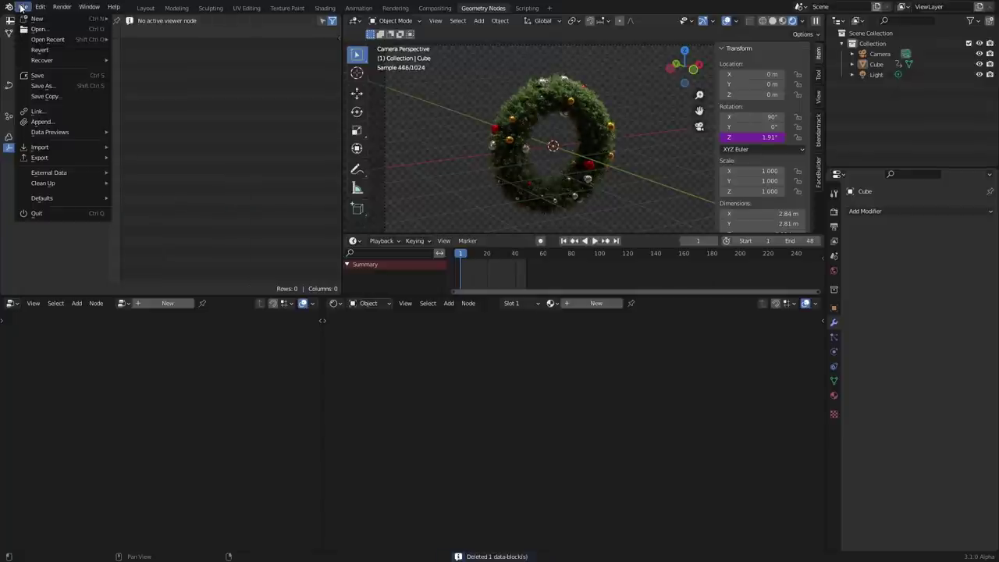
pyautogui.moveTo(70, 182)
pyautogui.click(160, 208)
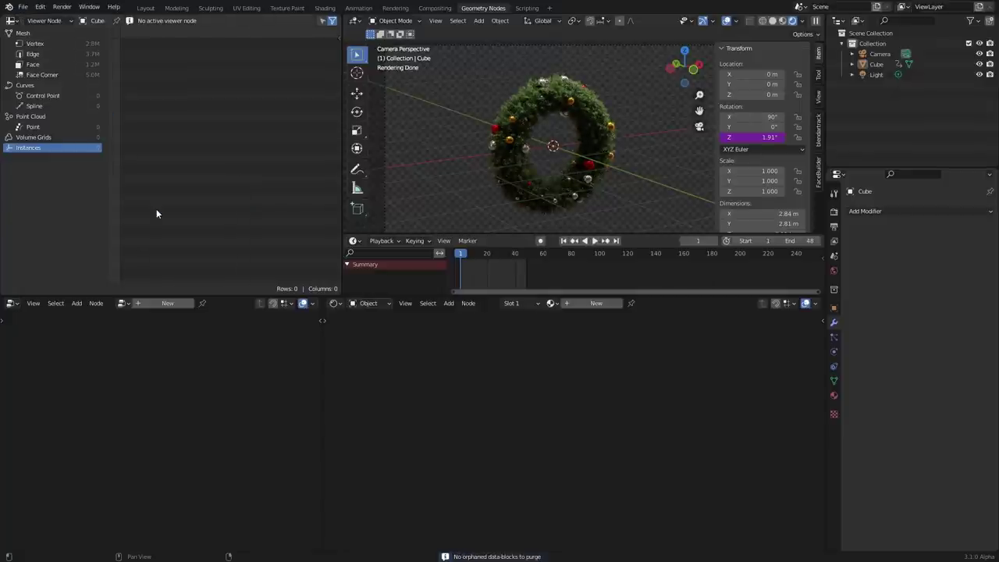
# Play back the wreath's rotation animation in the camera view and stop it partway through.
pyautogui.click(23, 7)
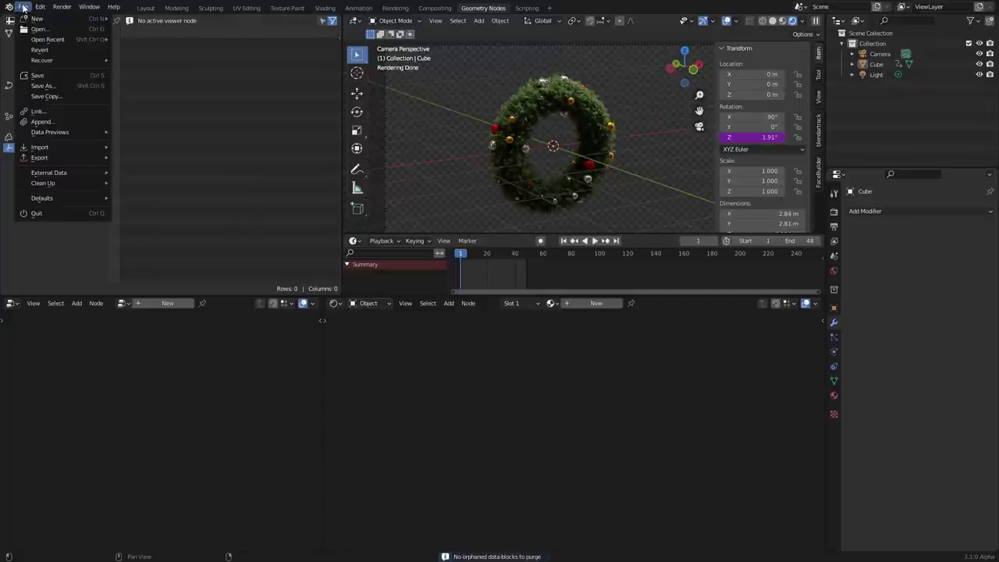
pyautogui.moveTo(48, 172)
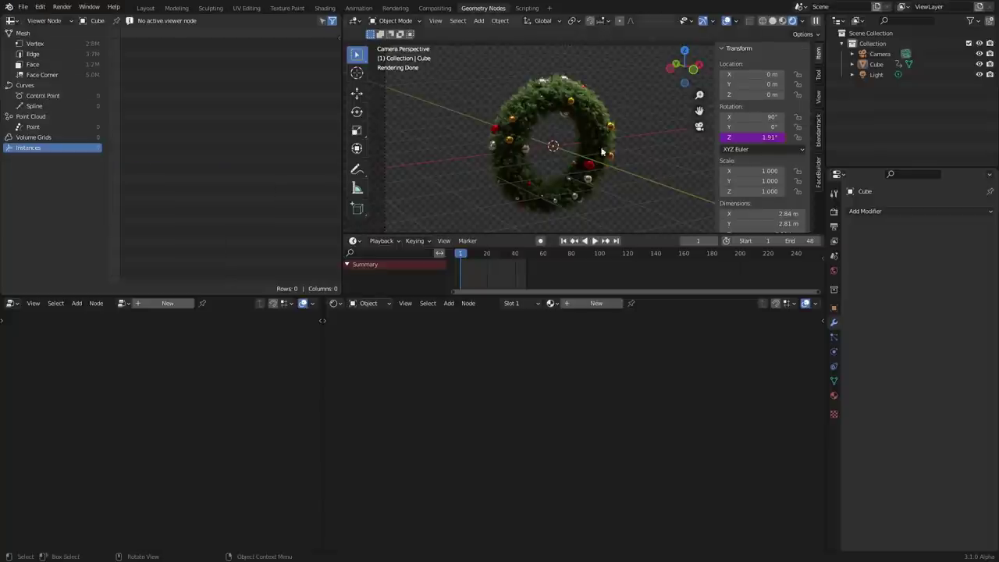
pyautogui.press('space')
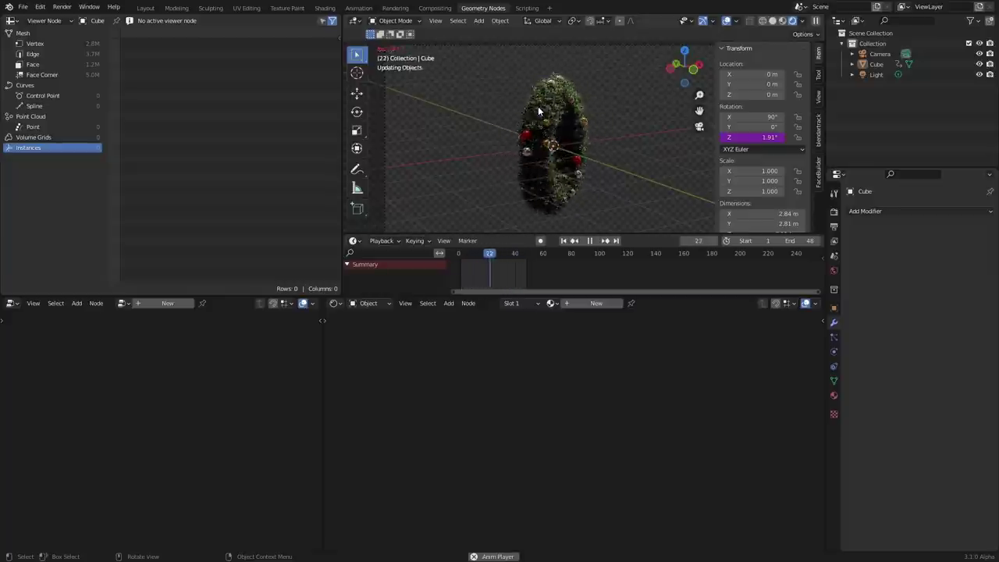
pyautogui.press('space')
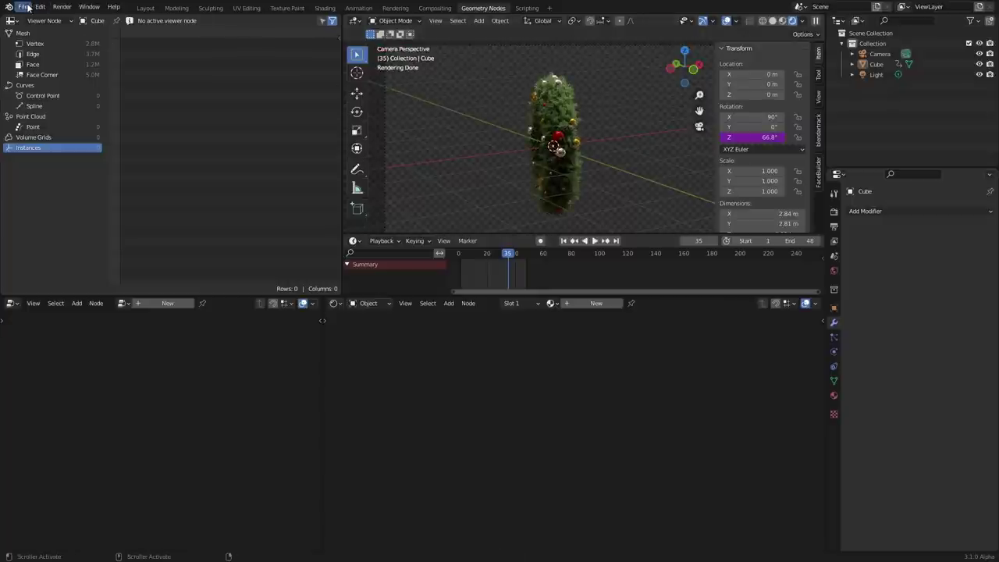
# Save the project as a new file named forconcierge.blend.
pyautogui.click(28, 7)
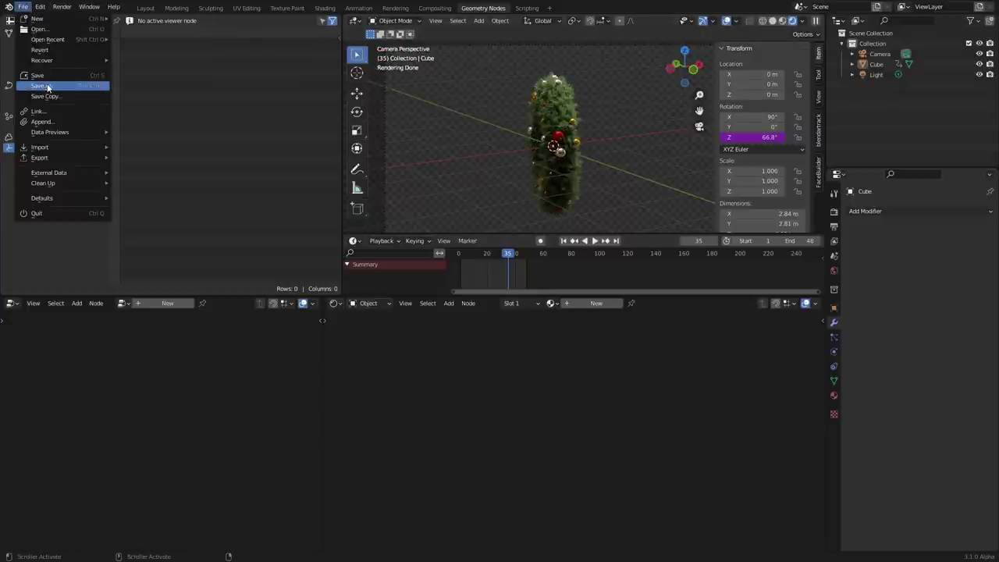
pyautogui.click(46, 82)
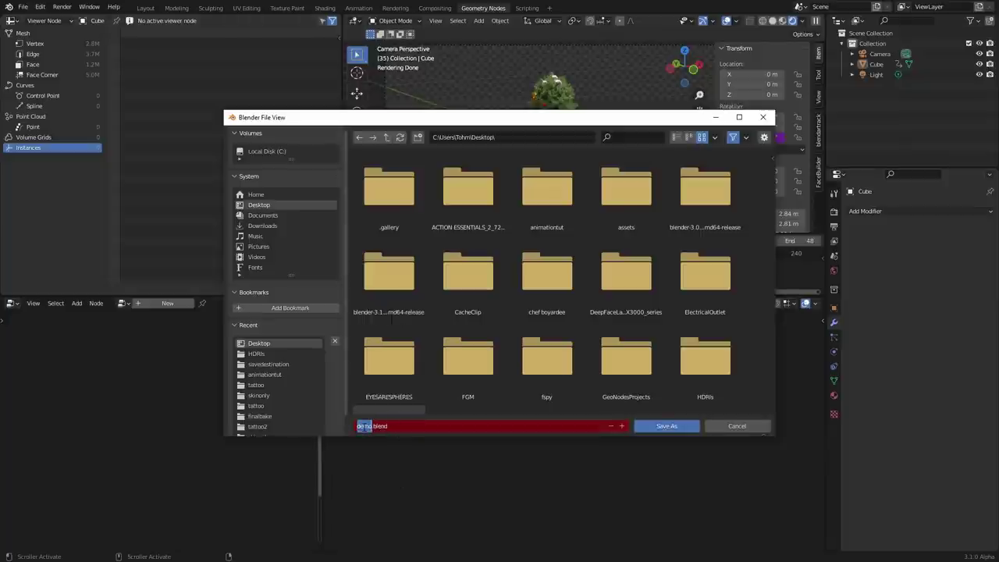
pyautogui.write('forconcierge')
pyautogui.press('Return')
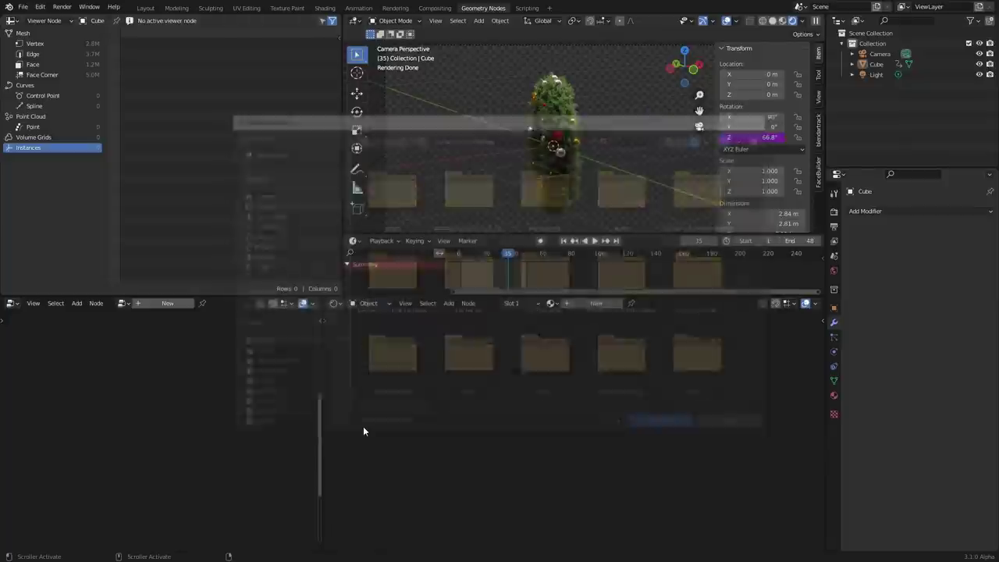
# Leave Blender's full-screen window, switch to Concierge Render in Chrome, and check the credit balance on its dashboard.
pyautogui.press('q')
pyautogui.click(407, 378)
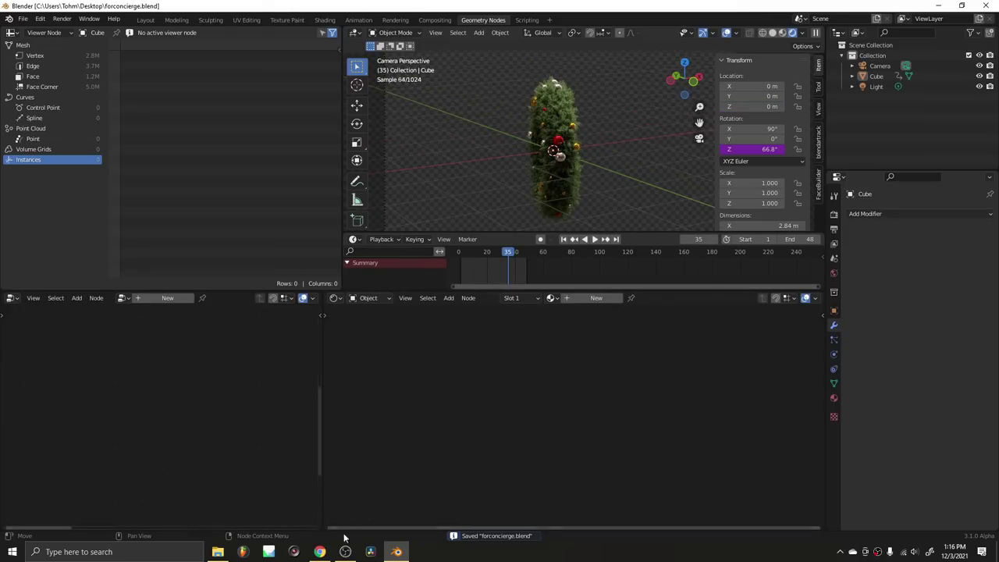
pyautogui.click(320, 552)
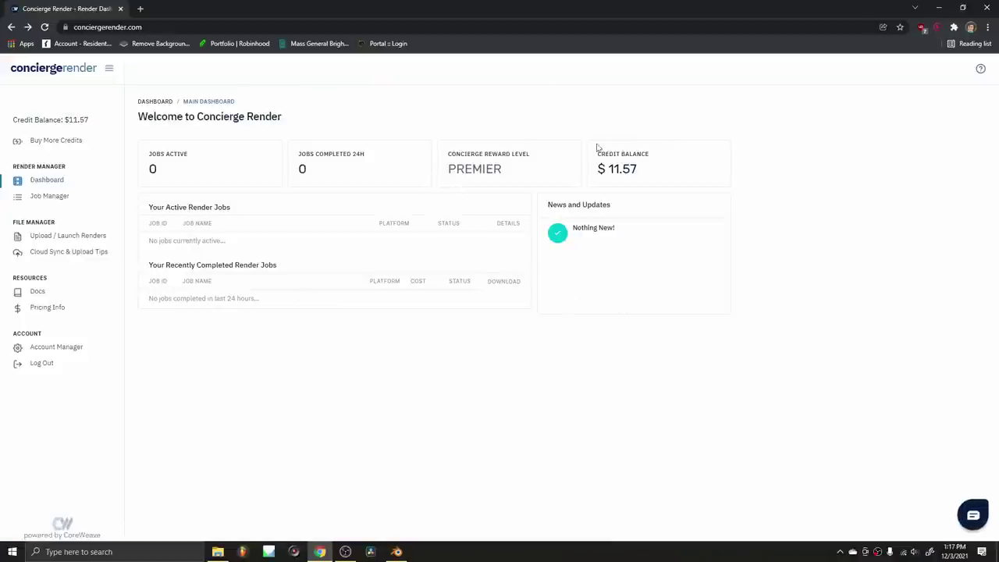
pyautogui.moveTo(617, 171); pyautogui.dragTo(562, 189)
pyautogui.click(803, 237)
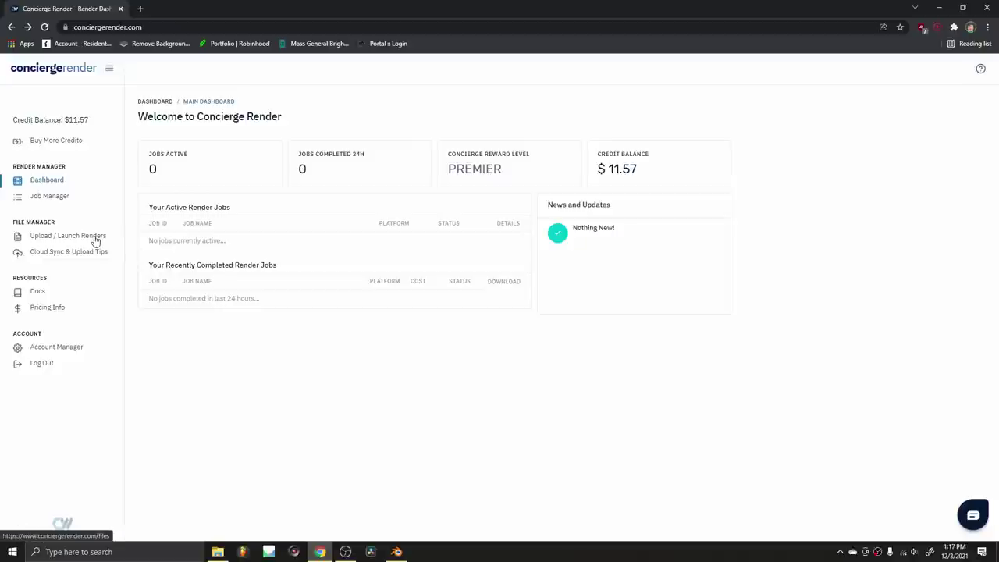
# Upload forconcierge.blend to Concierge Render's file manager.
pyautogui.click(58, 237)
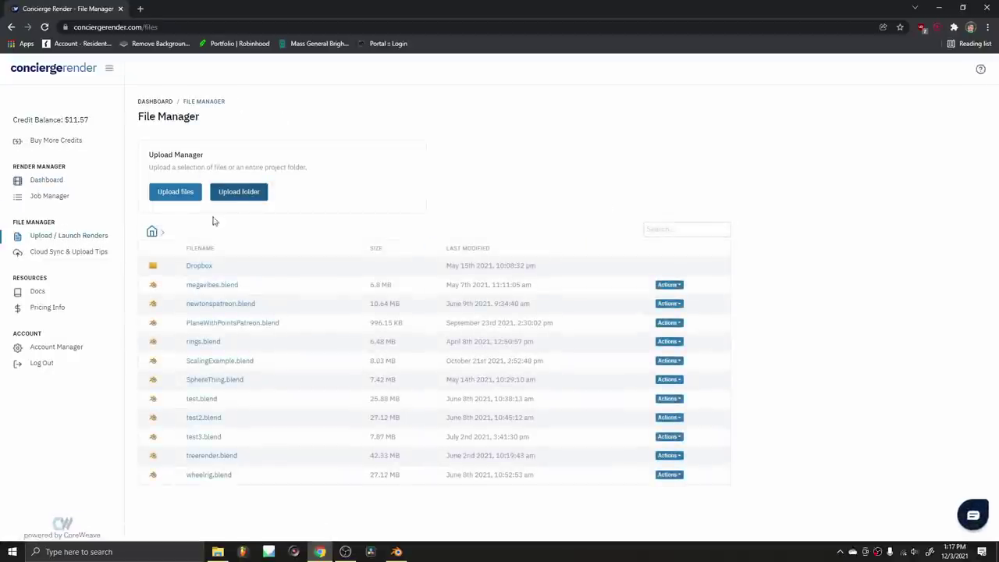
pyautogui.click(172, 192)
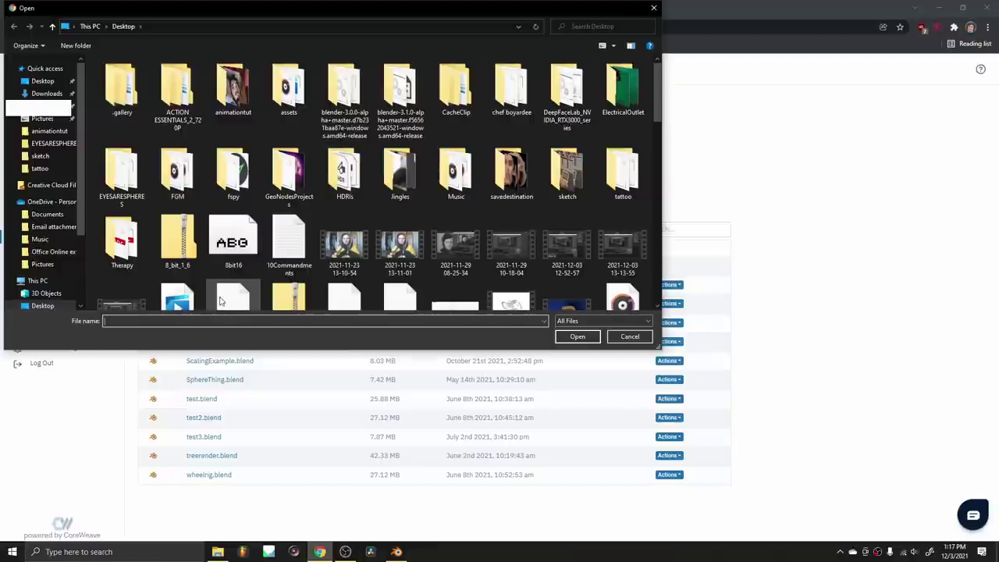
pyautogui.write('forcon')
pyautogui.press('Return')
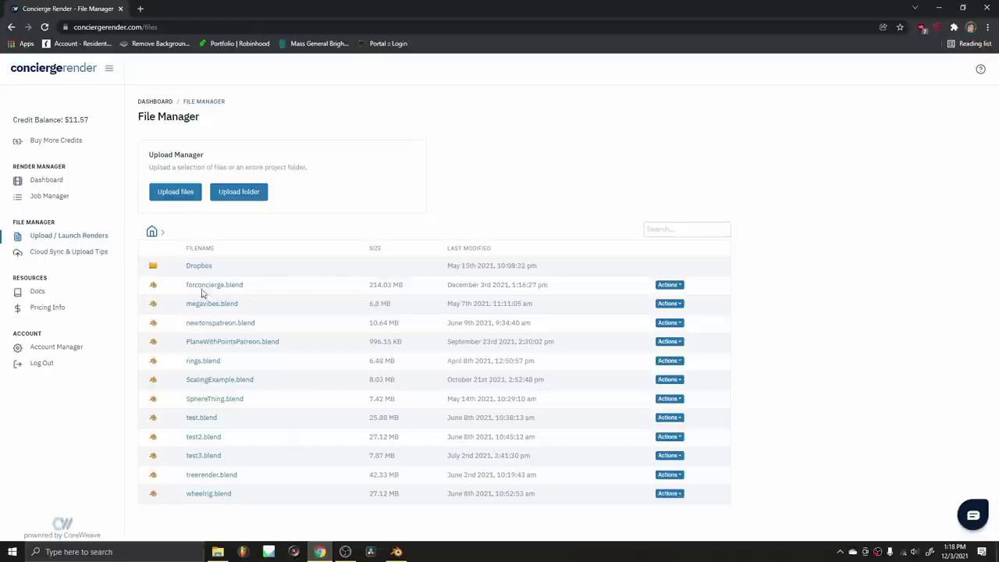
# Launch a render of forconcierge.blend as a Blender 2.93 Cycles animation, frames 1 to 48, native resolution, 400 samples, Basic 2x NVIDIA 11GB GPU hardware.
pyautogui.click(668, 286)
pyautogui.click(675, 301)
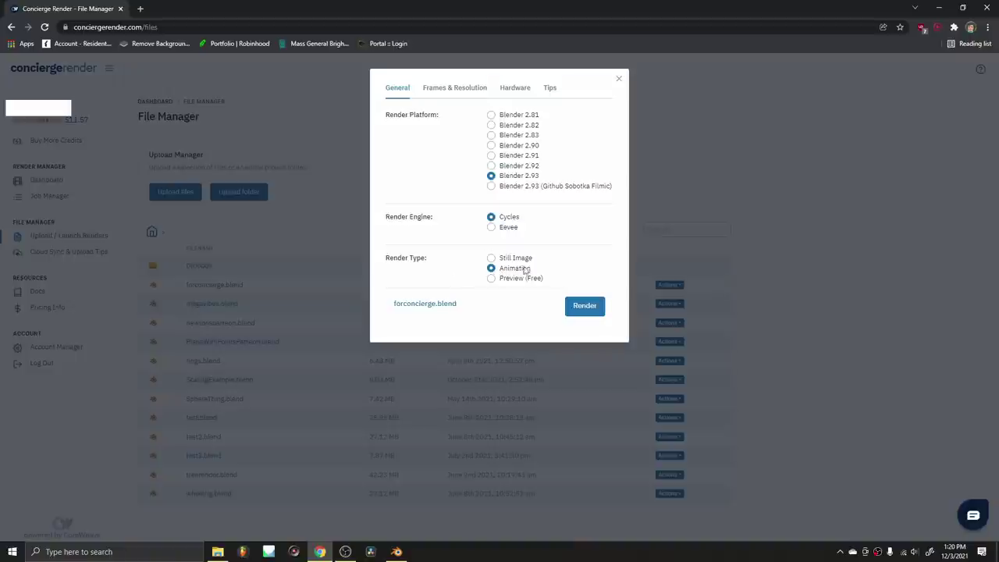
pyautogui.click(455, 87)
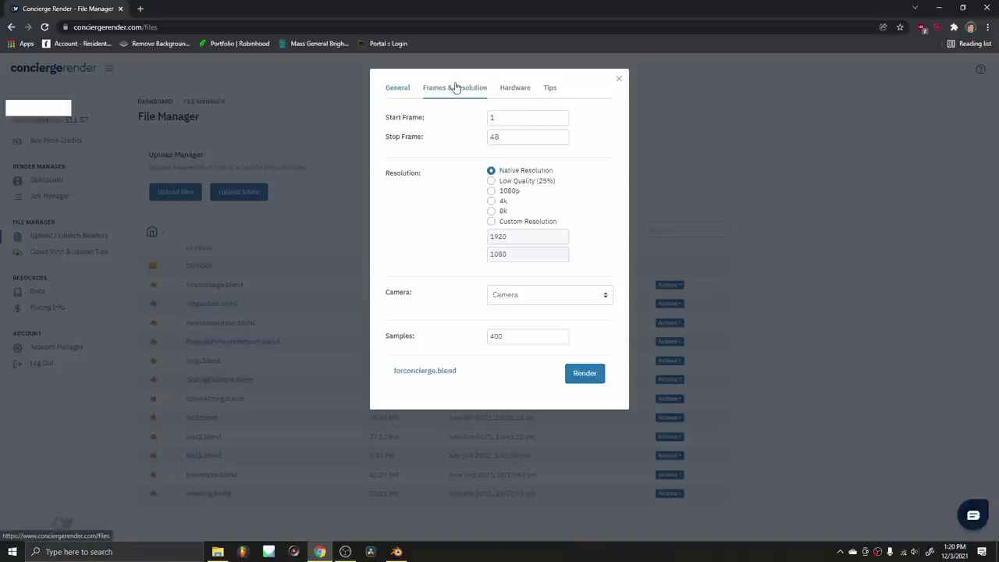
pyautogui.moveTo(503, 119); pyautogui.dragTo(410, 130)
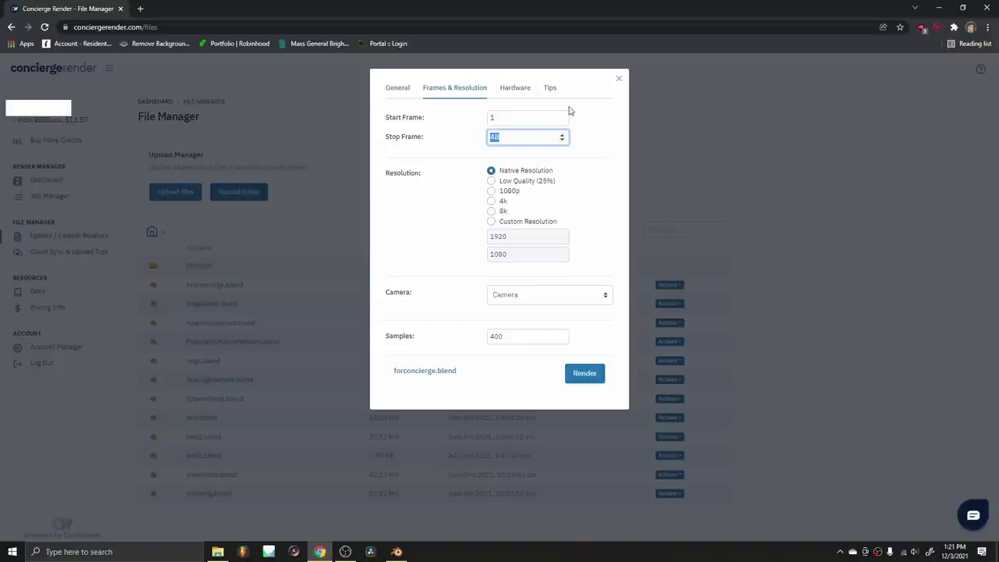
pyautogui.click(509, 91)
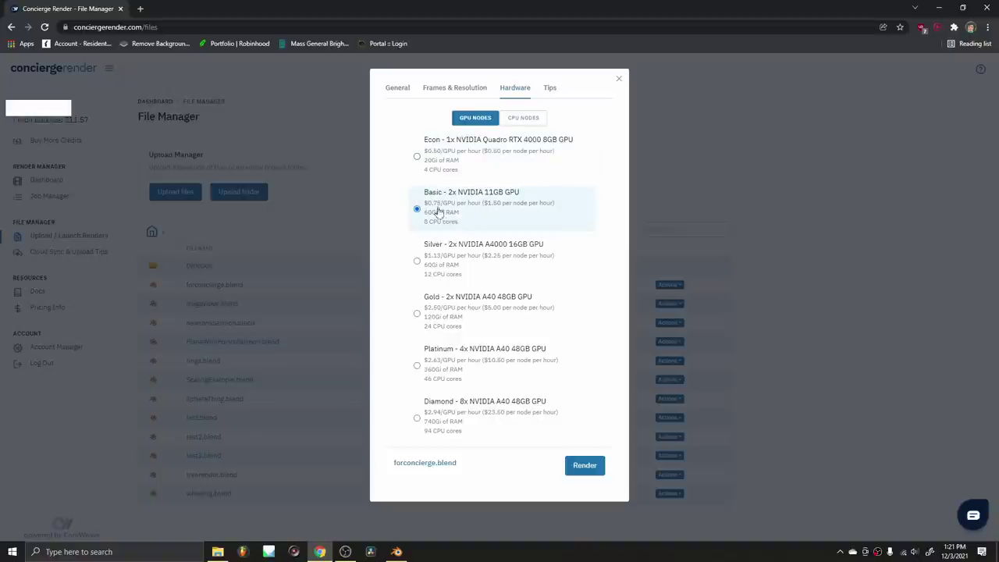
pyautogui.click(583, 465)
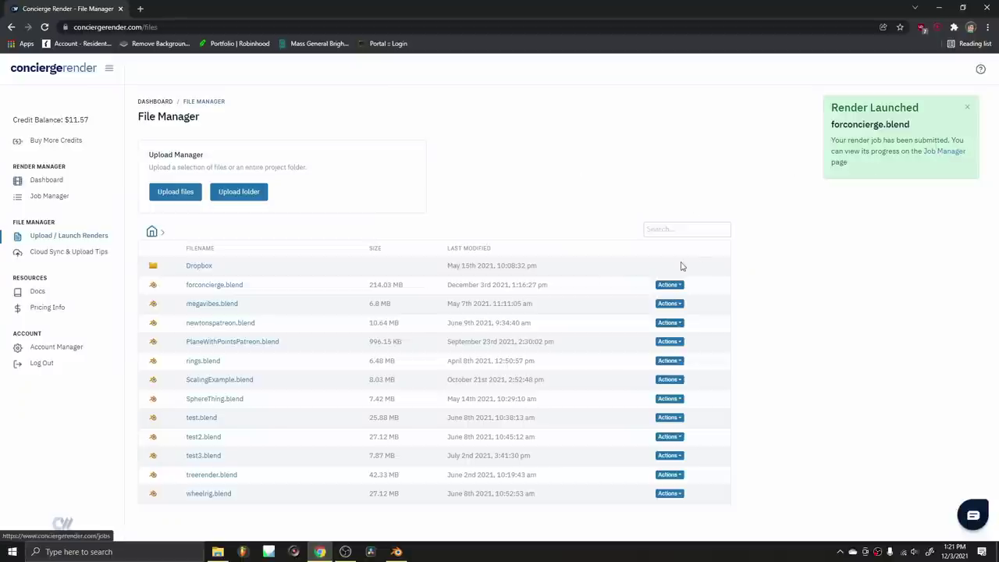
# Open the wreath render job's details from the Job Manager and look over its parameters and frame list.
pyautogui.click(937, 151)
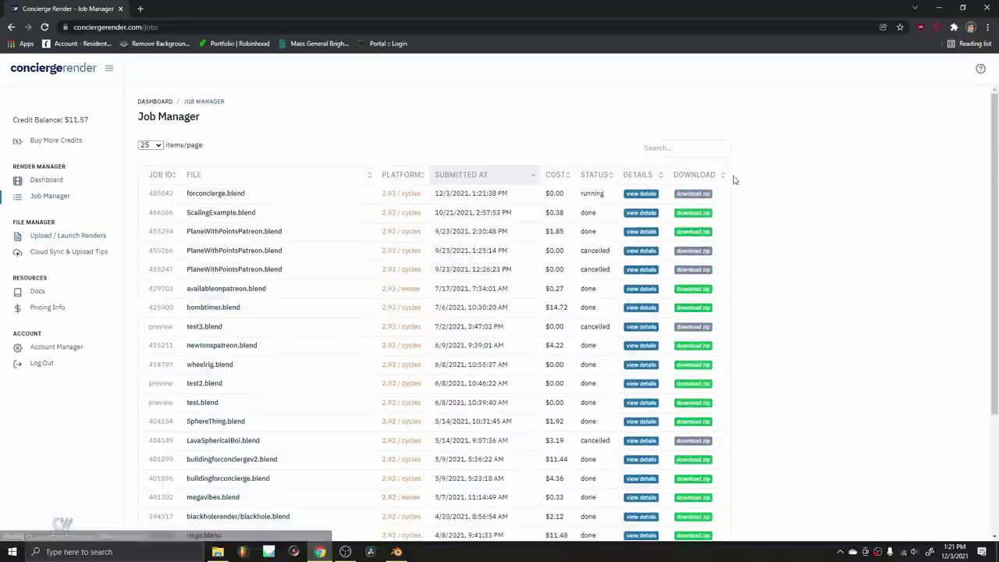
pyautogui.click(641, 194)
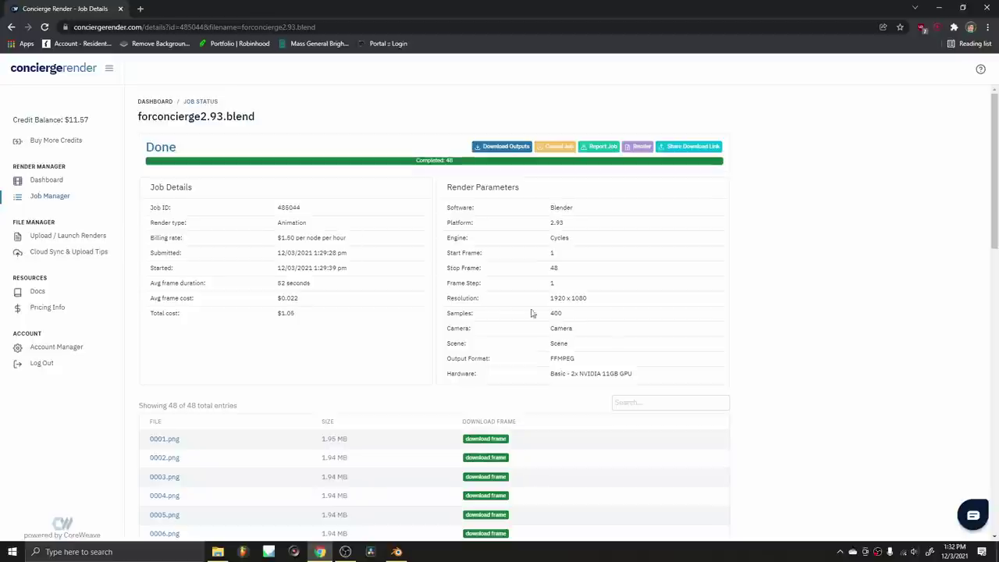
pyautogui.scroll(-5, 350, 294)
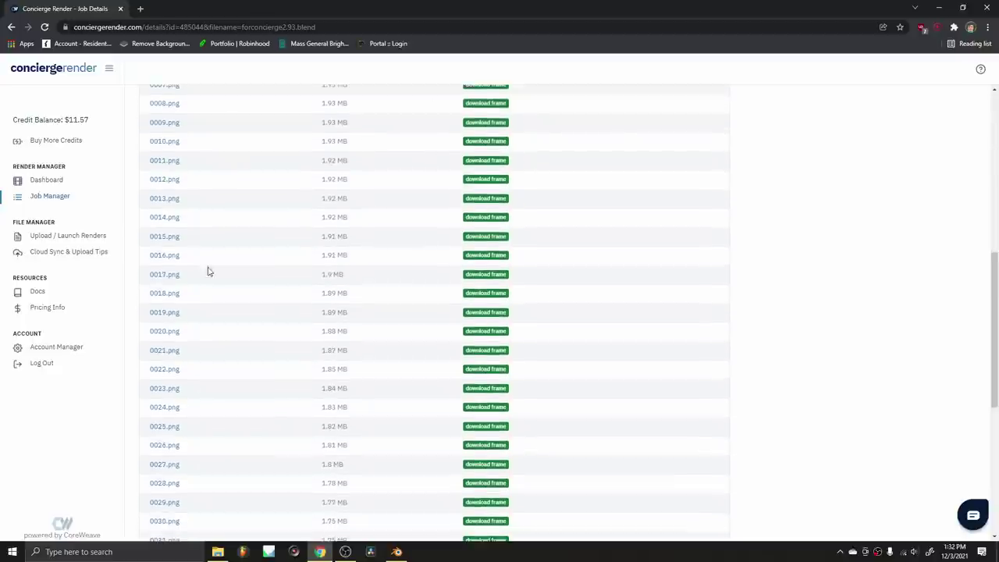
pyautogui.scroll(5, 218, 300)
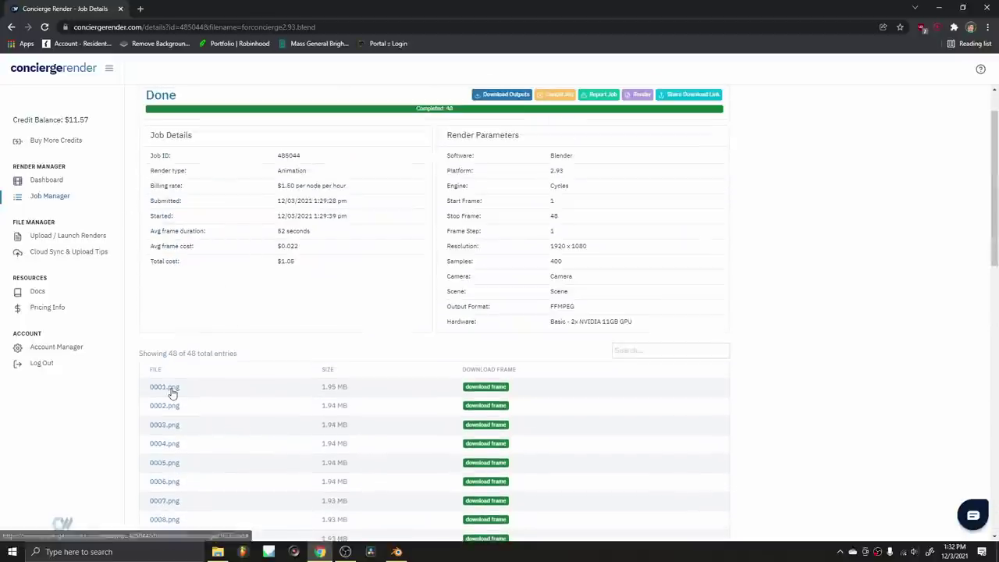
# Preview the rendered frame 0001.png, close it, and look through the job's remaining output frames.
pyautogui.click(171, 387)
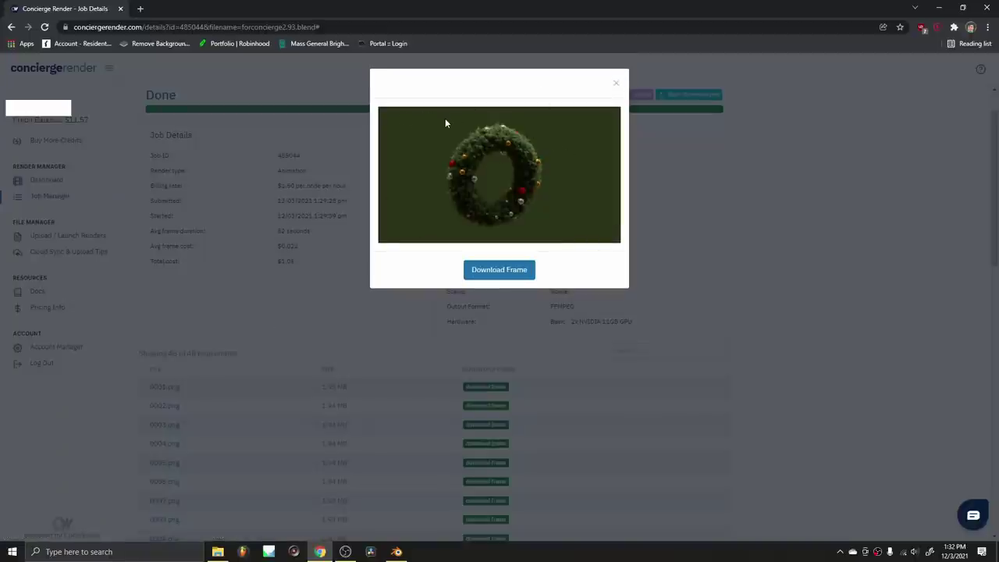
pyautogui.click(614, 83)
pyautogui.scroll(-8, 215, 326)
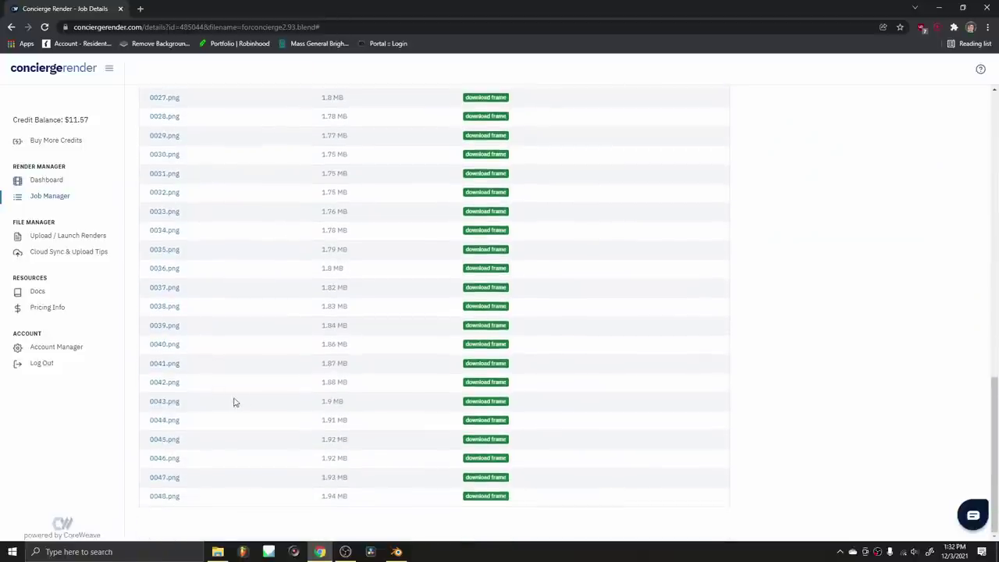
pyautogui.scroll(10, 449, 376)
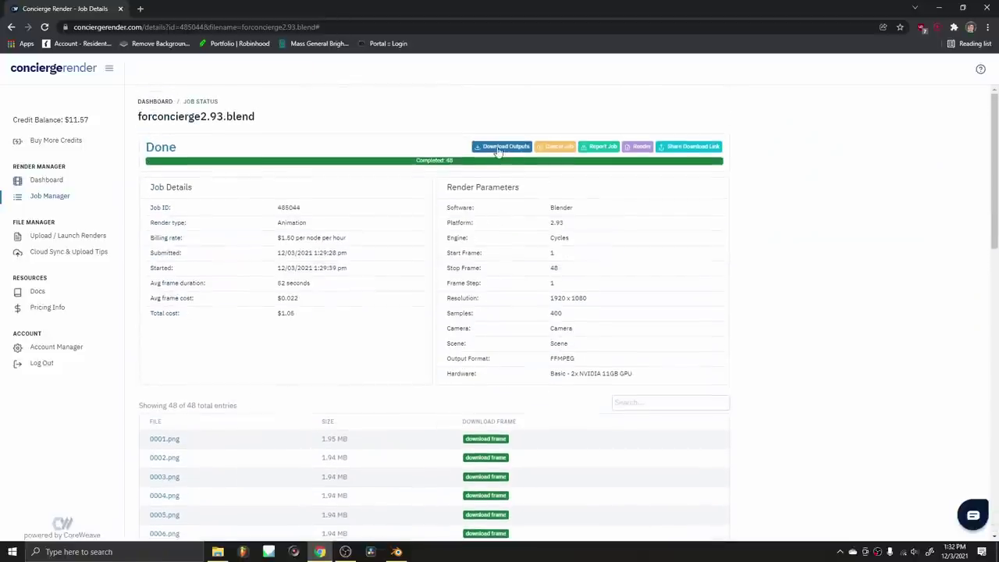
pyautogui.scroll(-10, 397, 310)
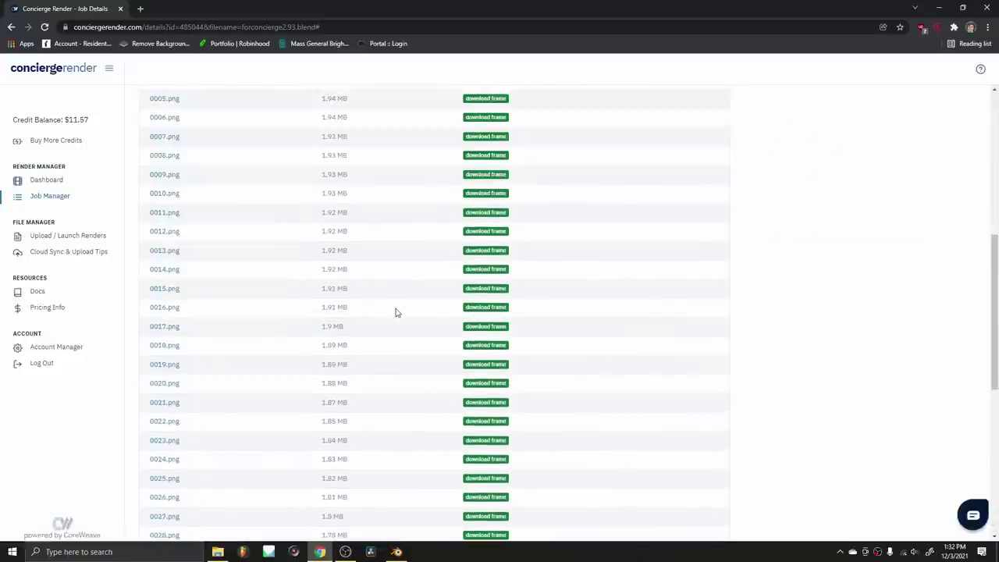